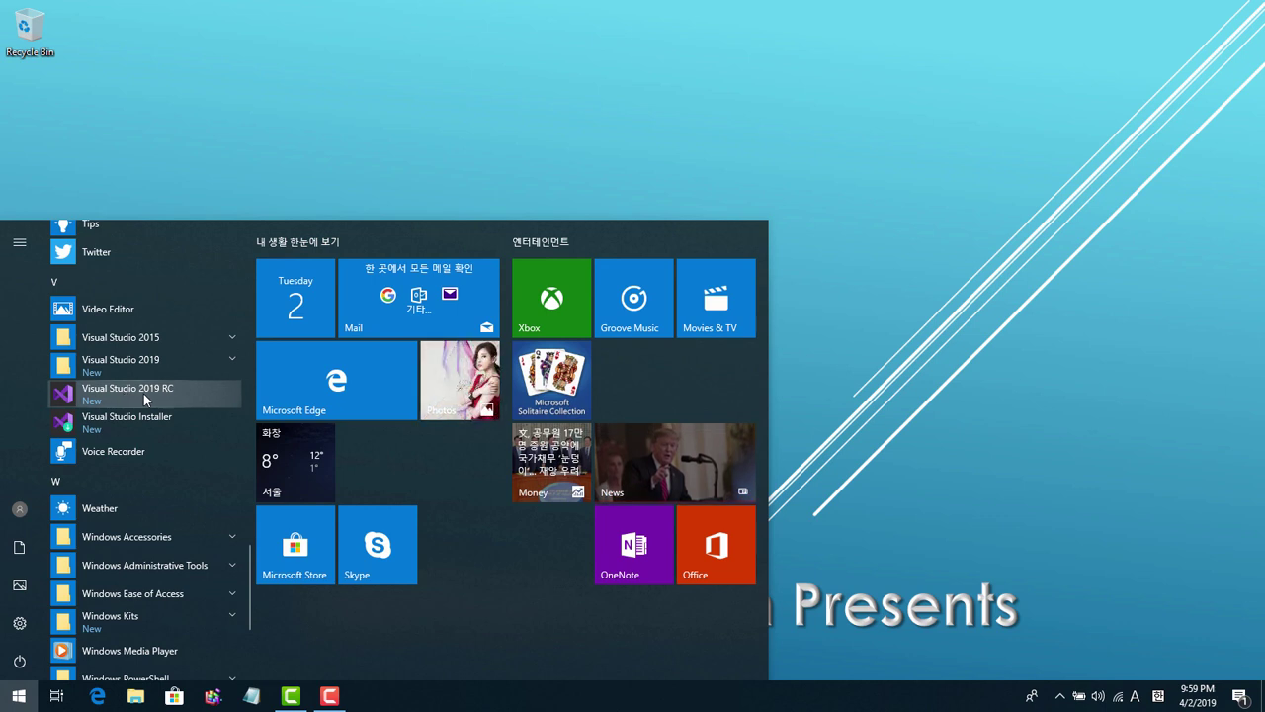
- Pin Visual Studio 2019 RC to both Start and the taskbar
right_click(144, 394)
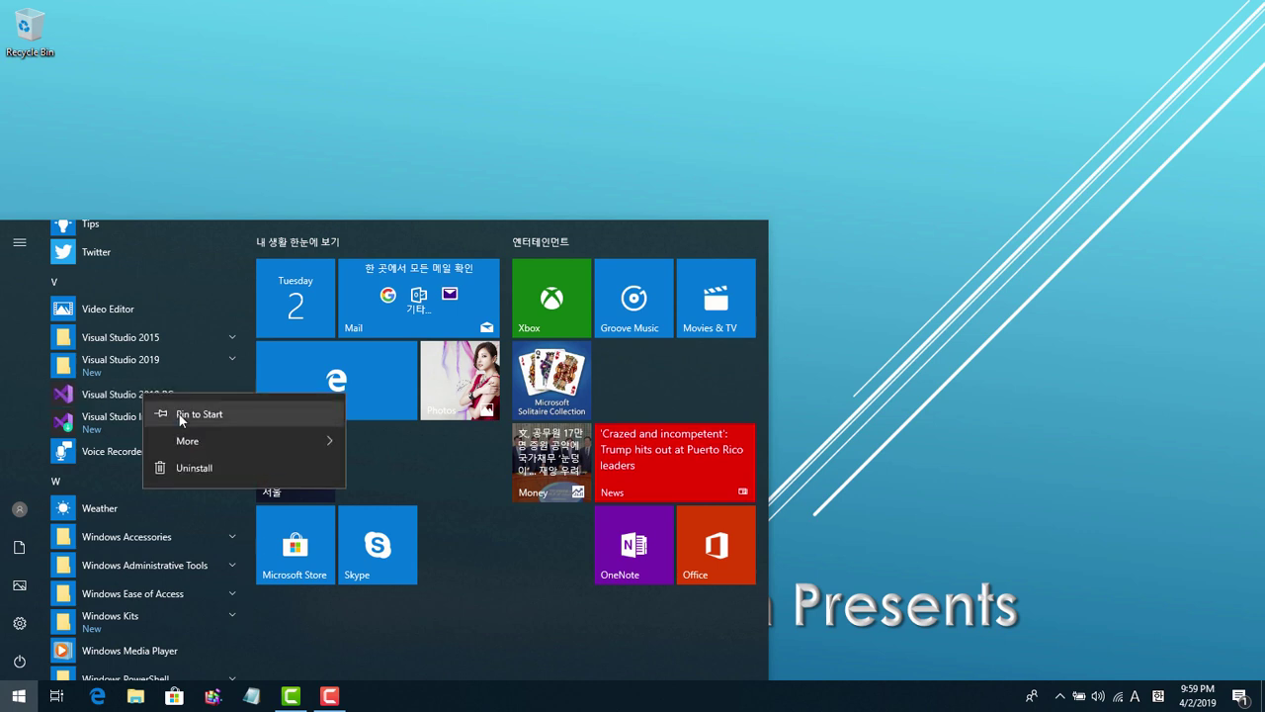
left_click(188, 414)
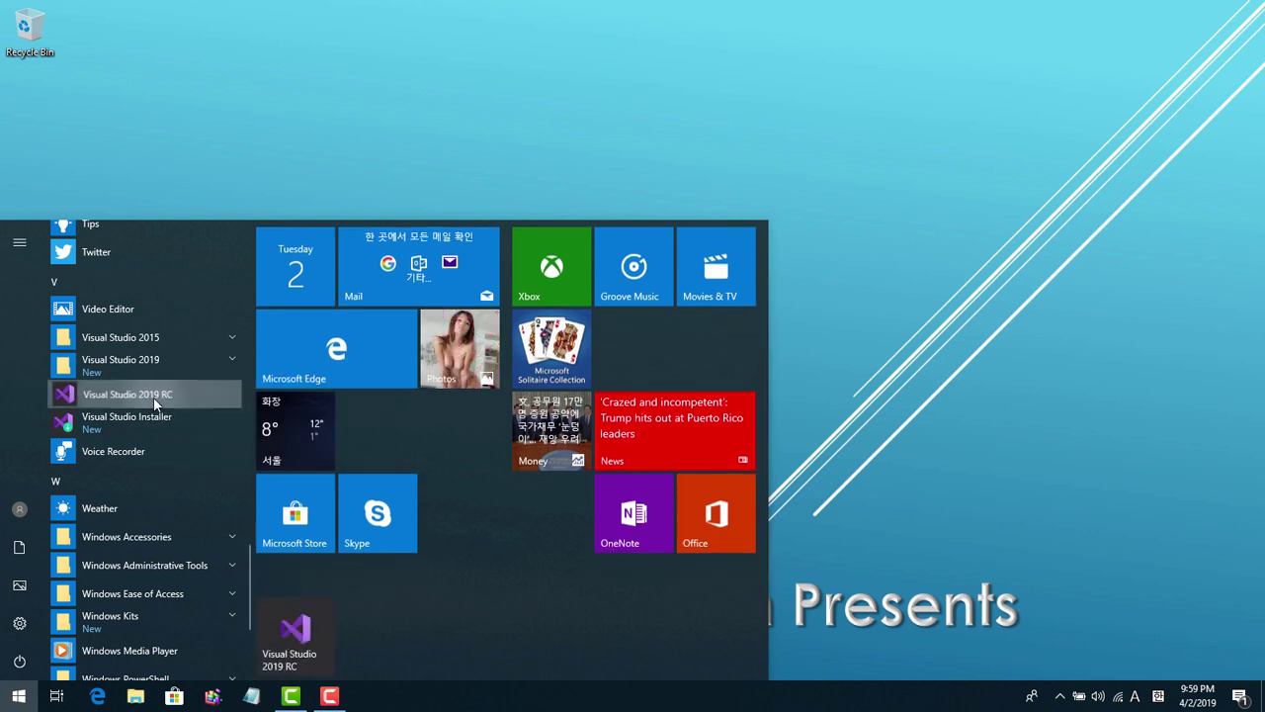
right_click(155, 402)
mouse_move(184, 445)
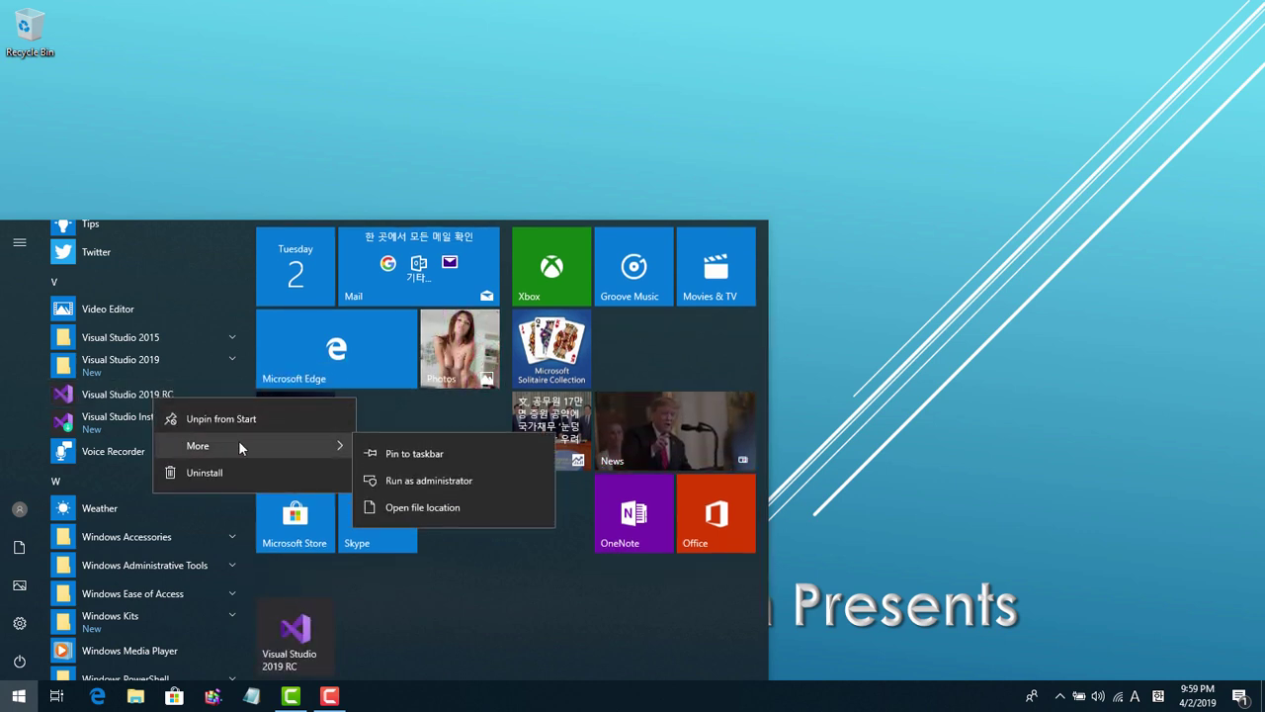
left_click(410, 453)
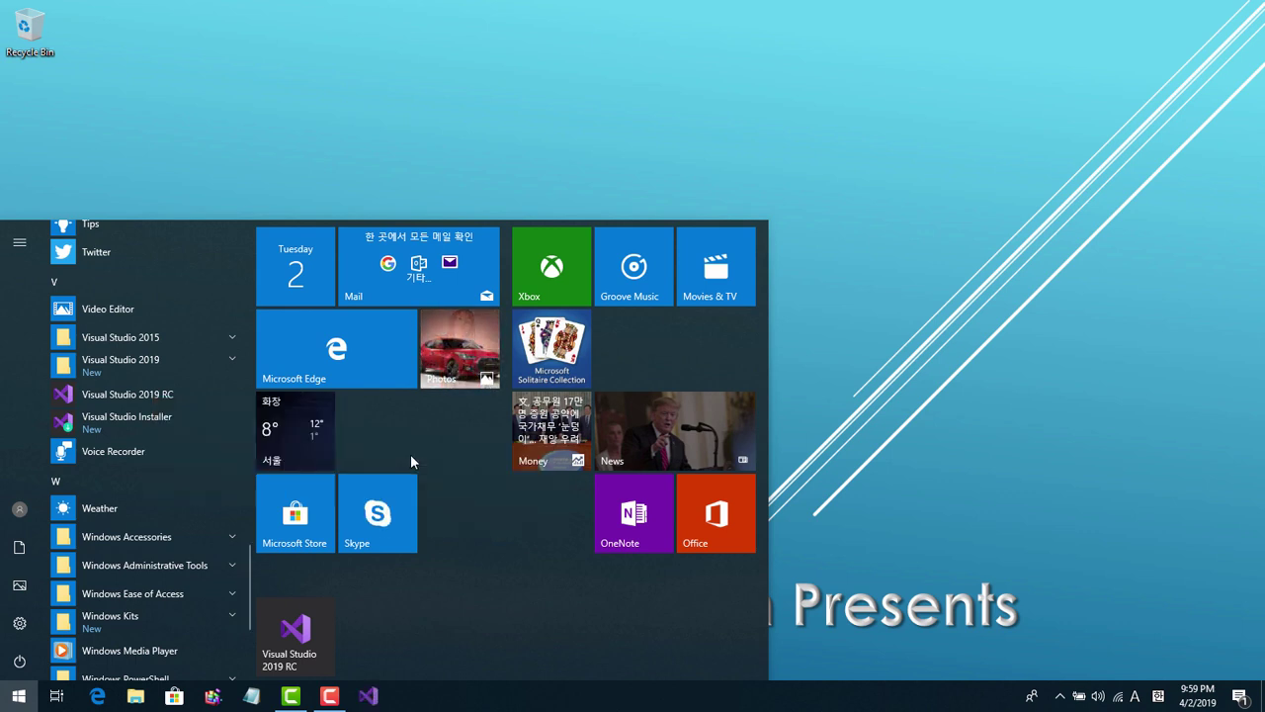
left_click(861, 551)
- Launch Visual Studio 2019 RC without signing in, choosing the Visual C++ development settings and continuing without code
left_click(368, 697)
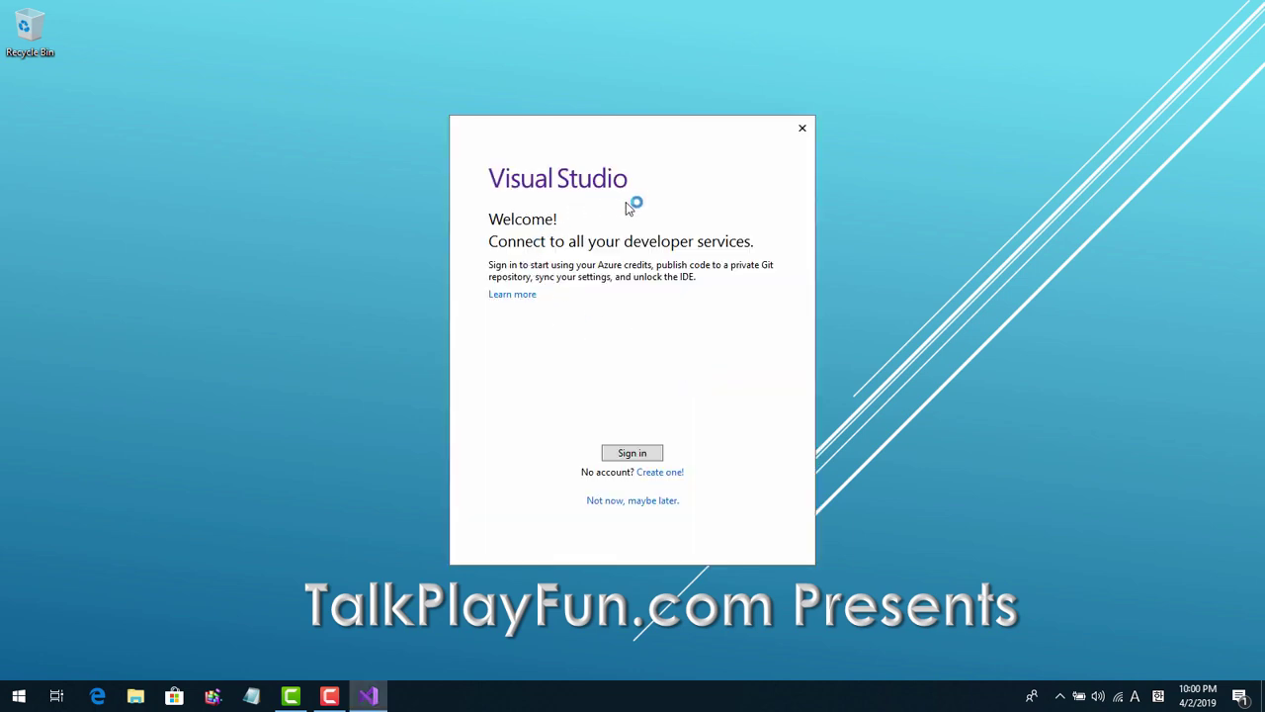
left_click(625, 502)
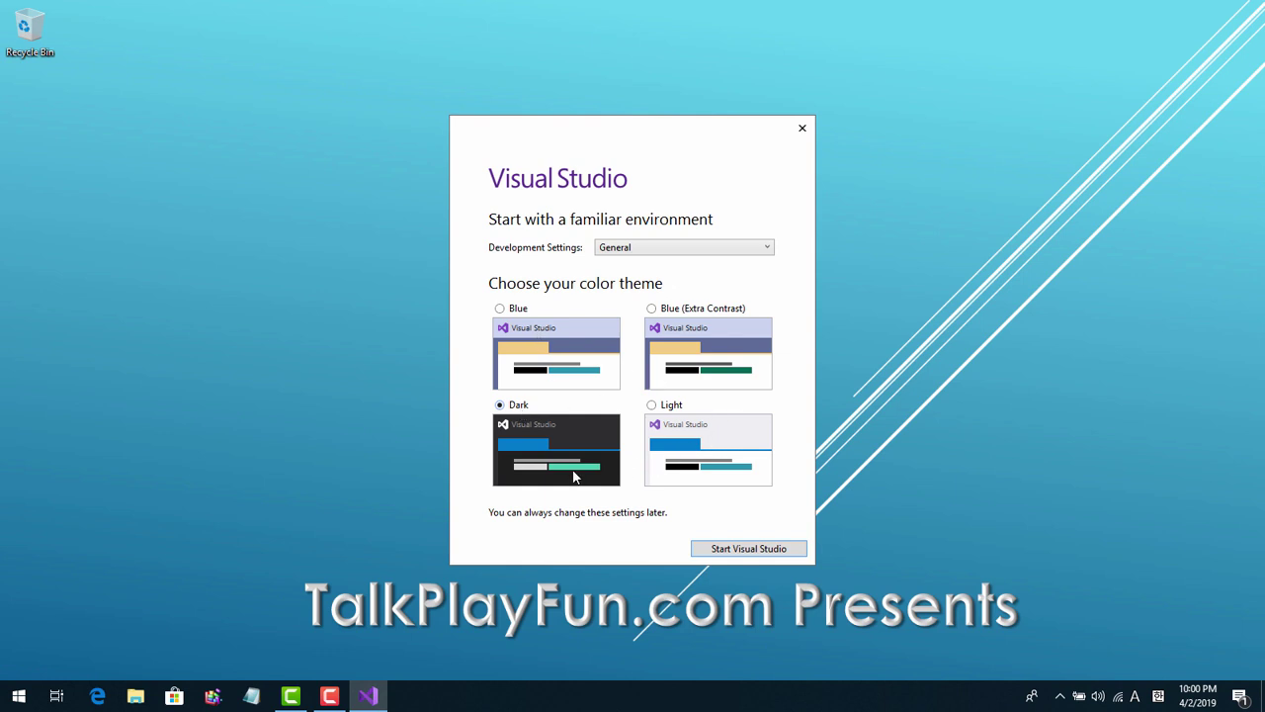
left_click(767, 250)
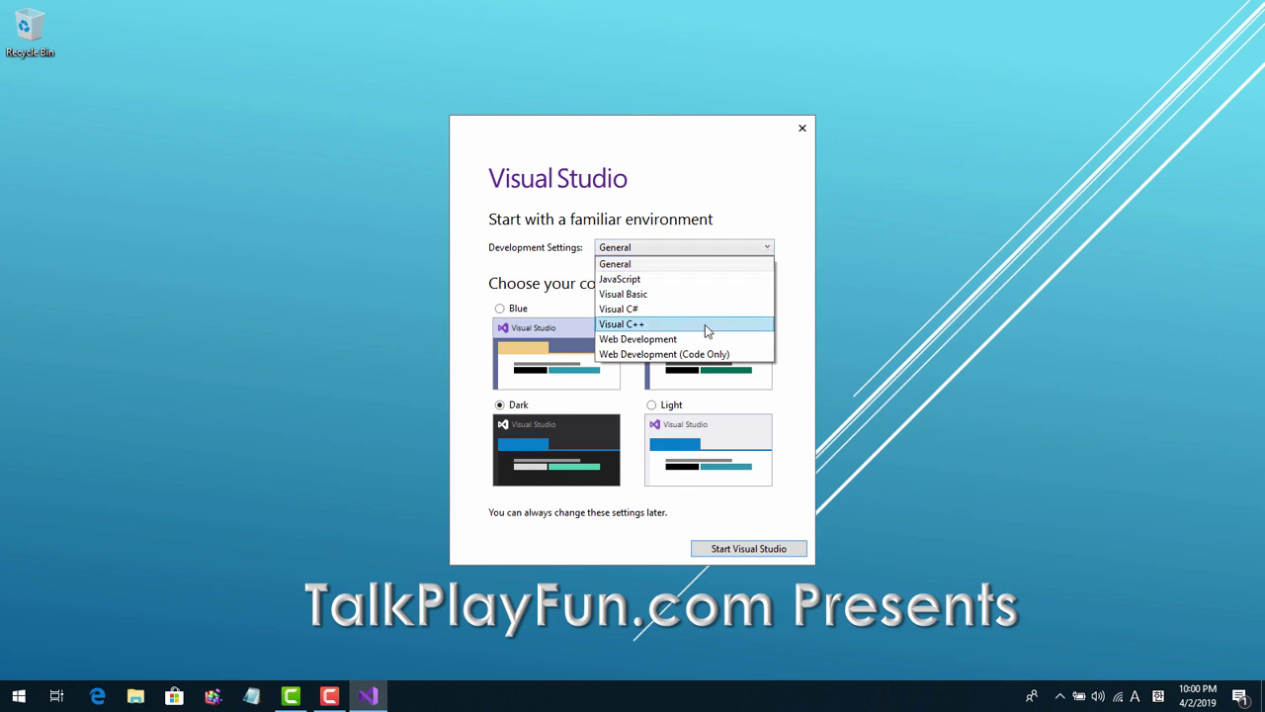
left_click(705, 326)
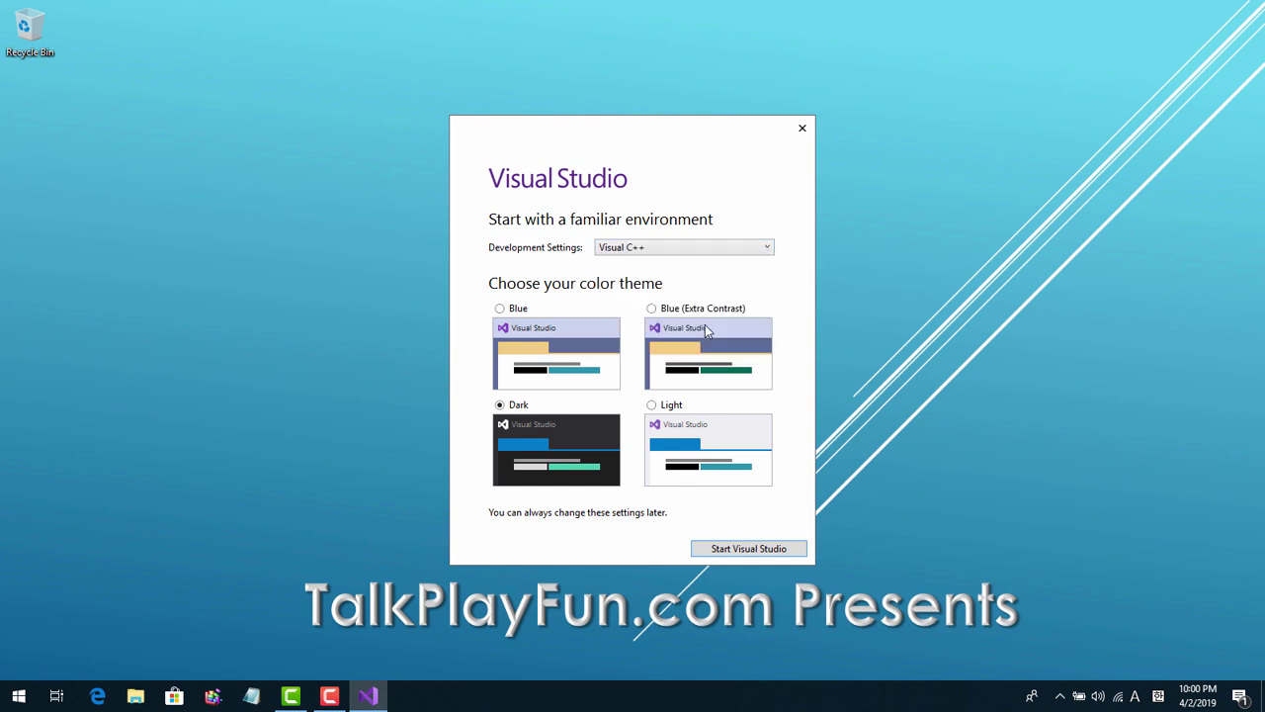
left_click(748, 549)
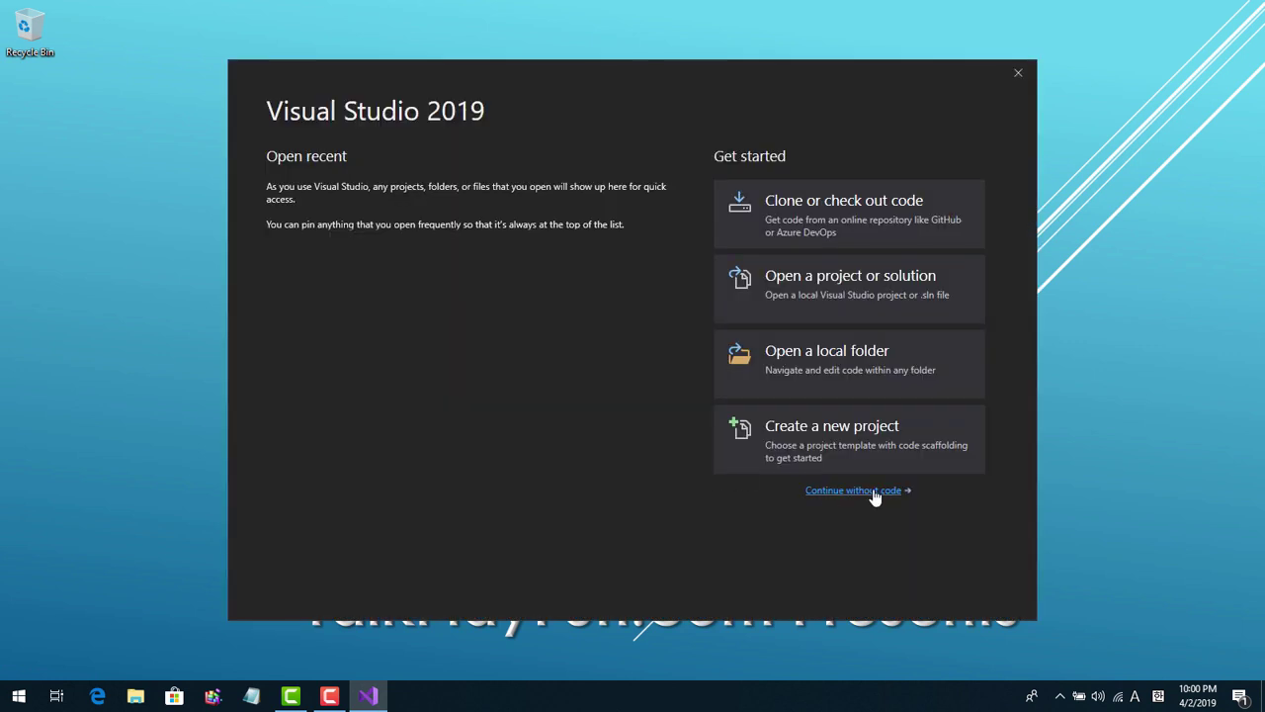
left_click(877, 499)
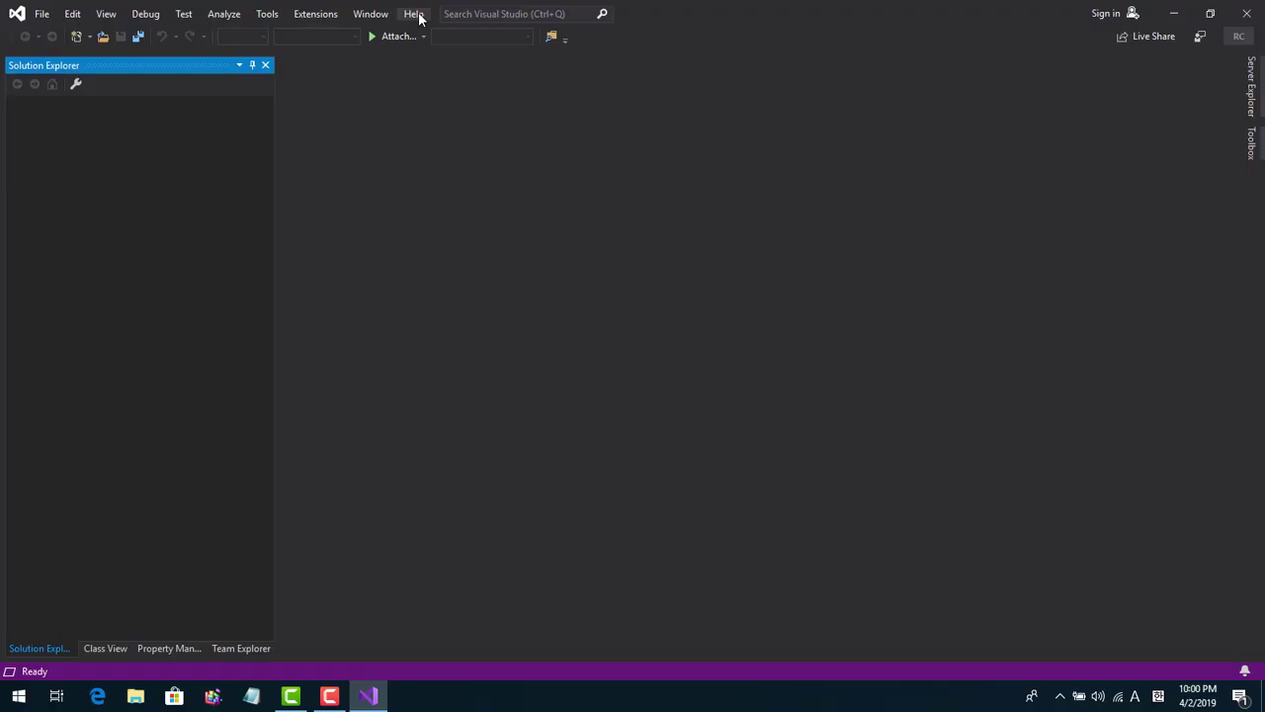
- Check the product version information in About Microsoft Visual Studio, and close it
left_click(417, 15)
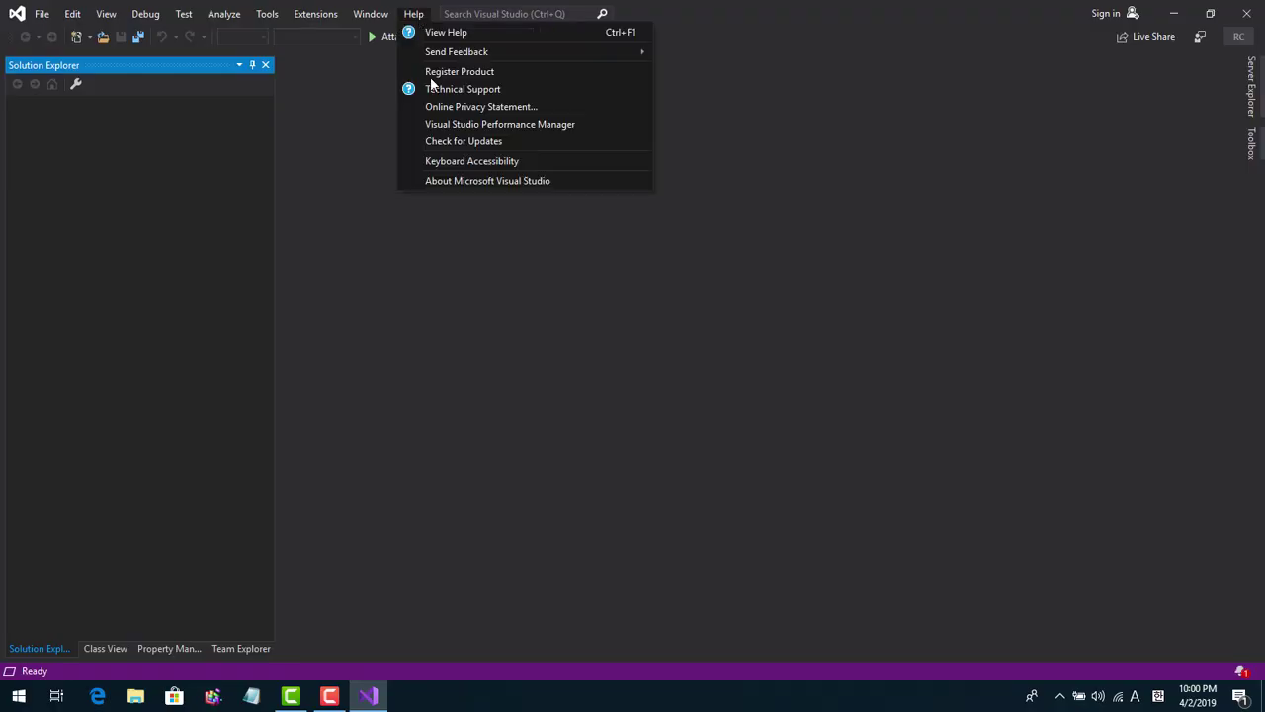
left_click(449, 181)
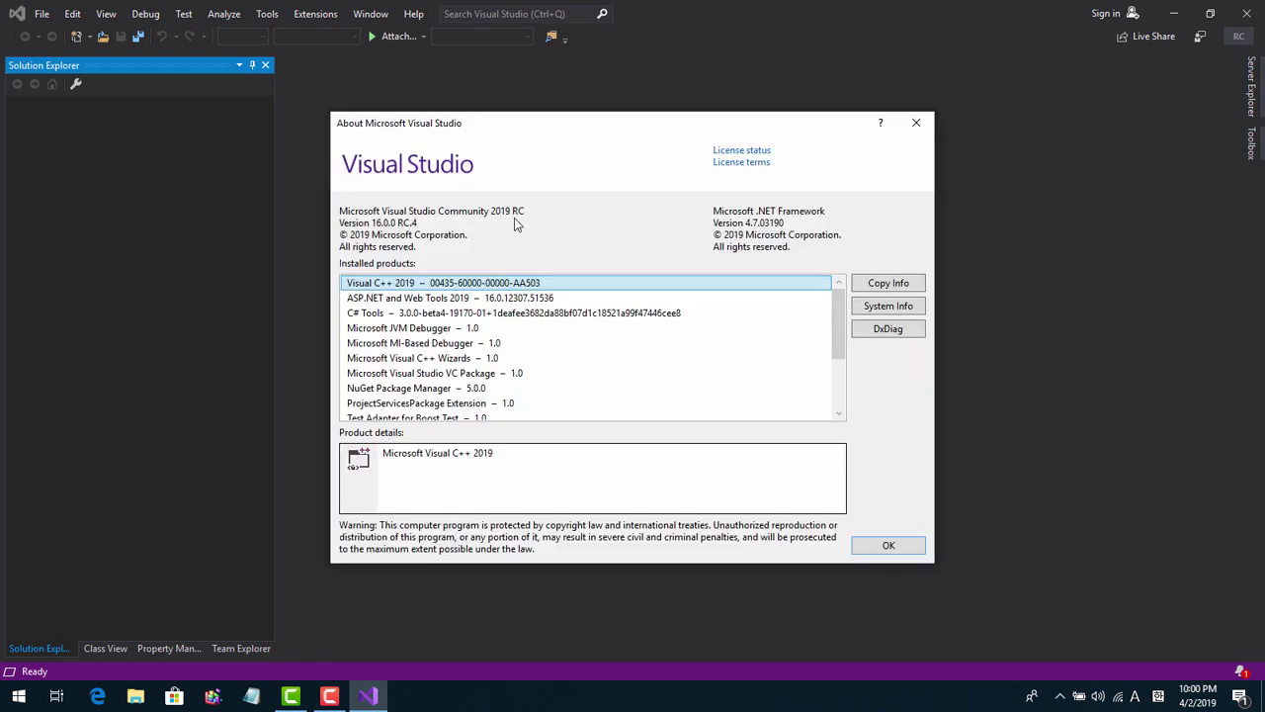
left_click(915, 123)
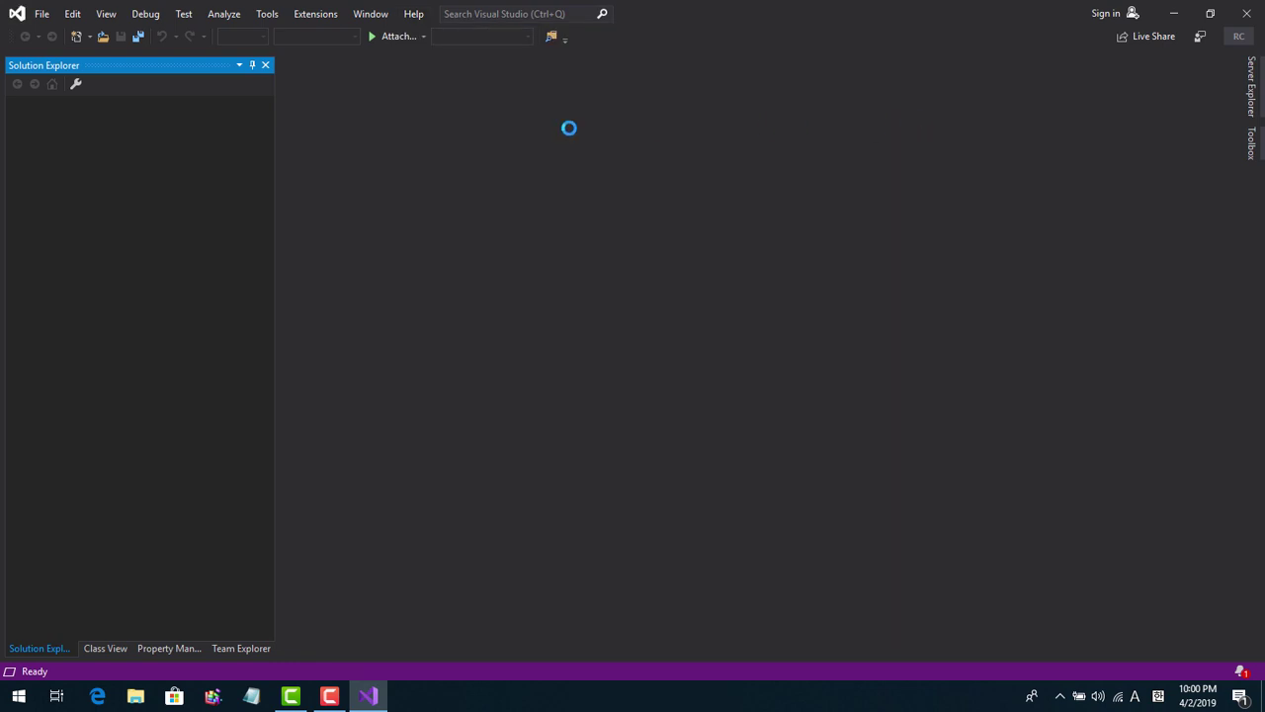
- In the Environment options, set Visual Studio to open an empty environment on startup
left_click(267, 14)
left_click(294, 288)
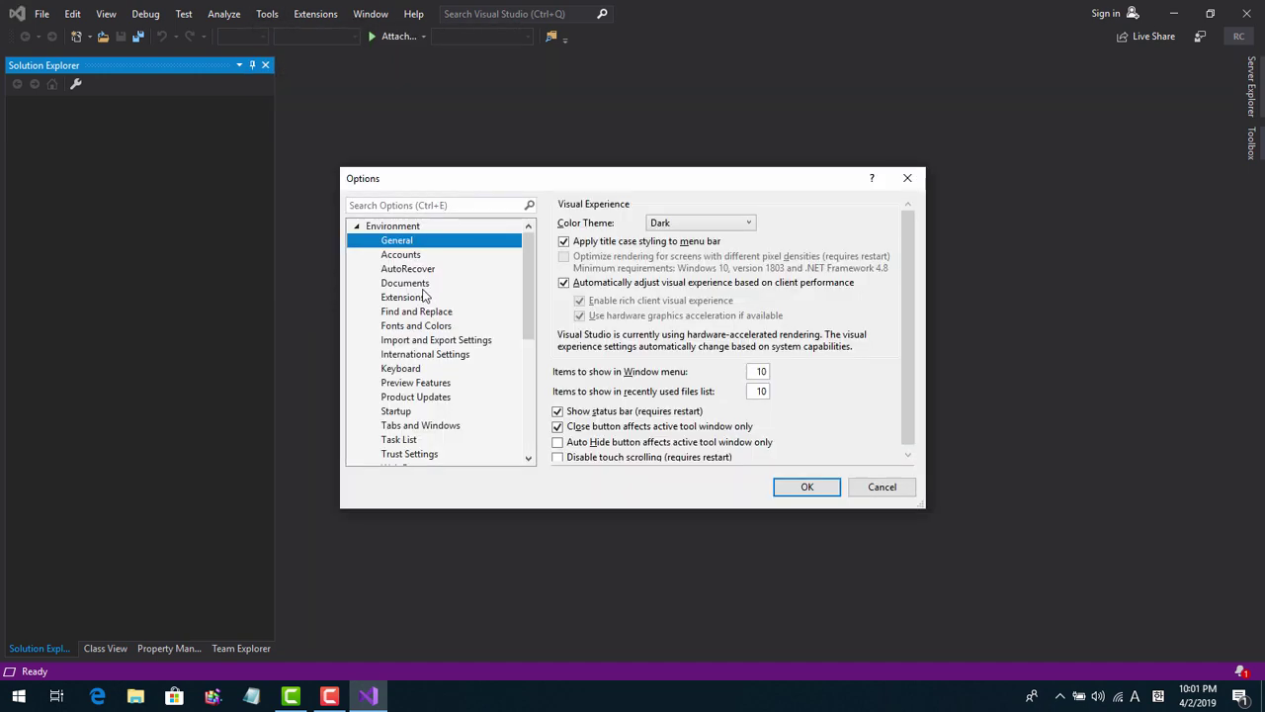
left_click(420, 286)
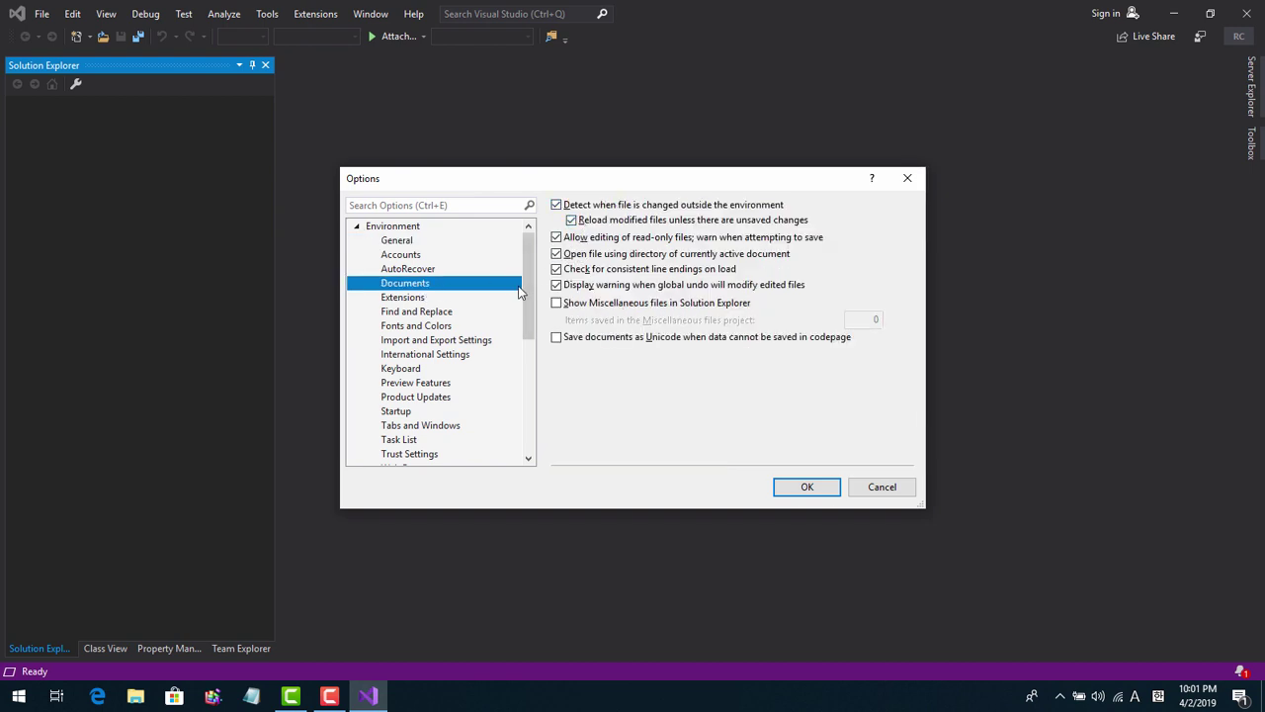
left_click_drag(527, 293, 525, 323)
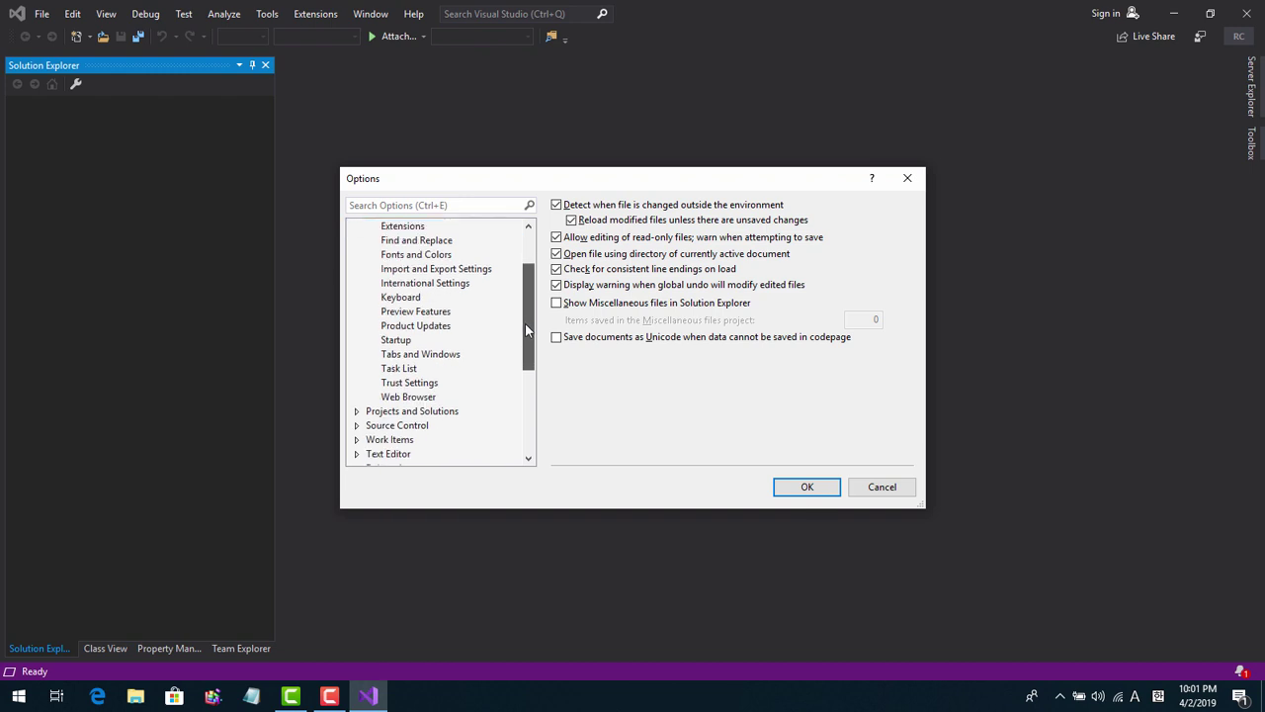
left_click(400, 341)
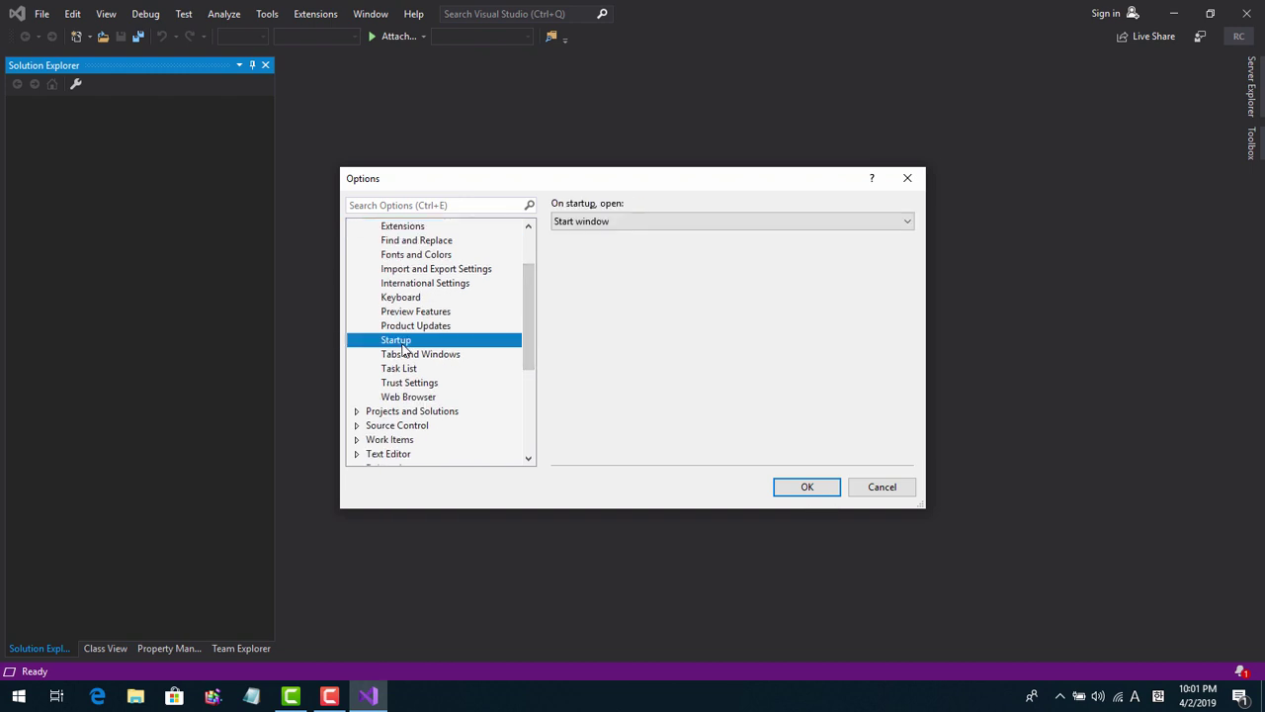
left_click(907, 224)
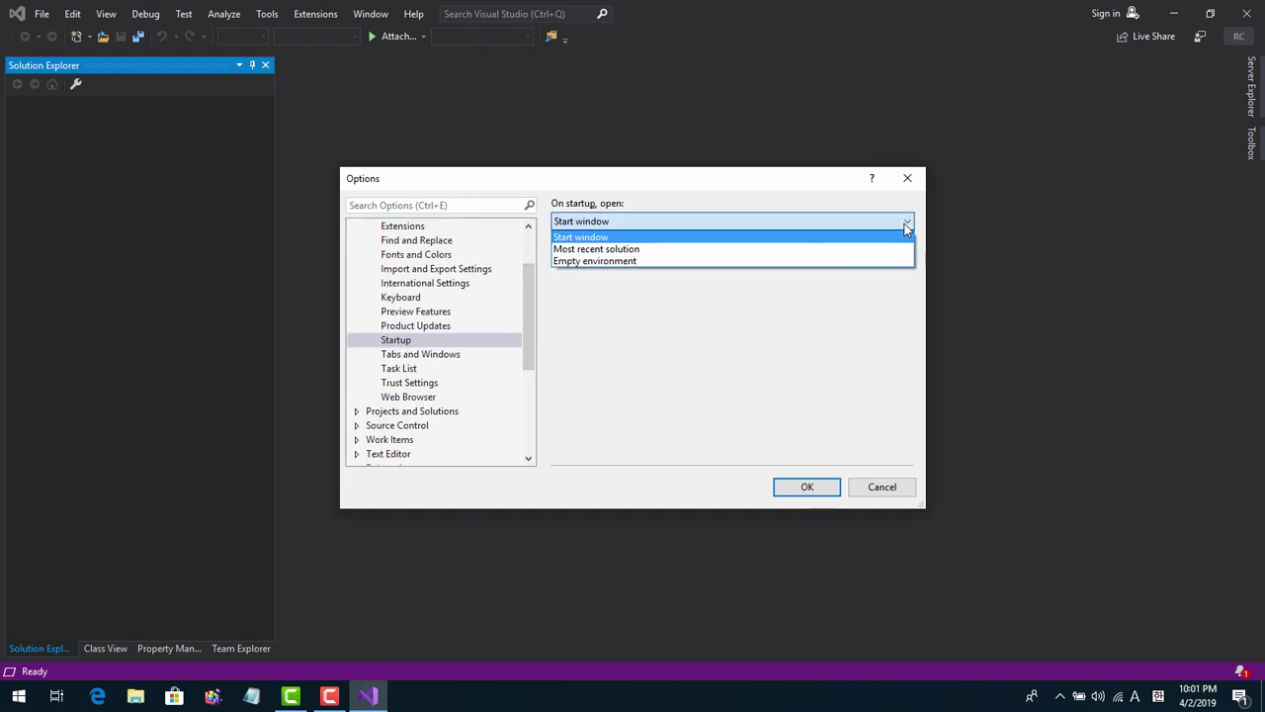
left_click(740, 275)
left_click(734, 223)
left_click(638, 261)
- In the Product Updates options, disable automatic update downloads and set the installation mode to "Download all, then install"
left_click(442, 328)
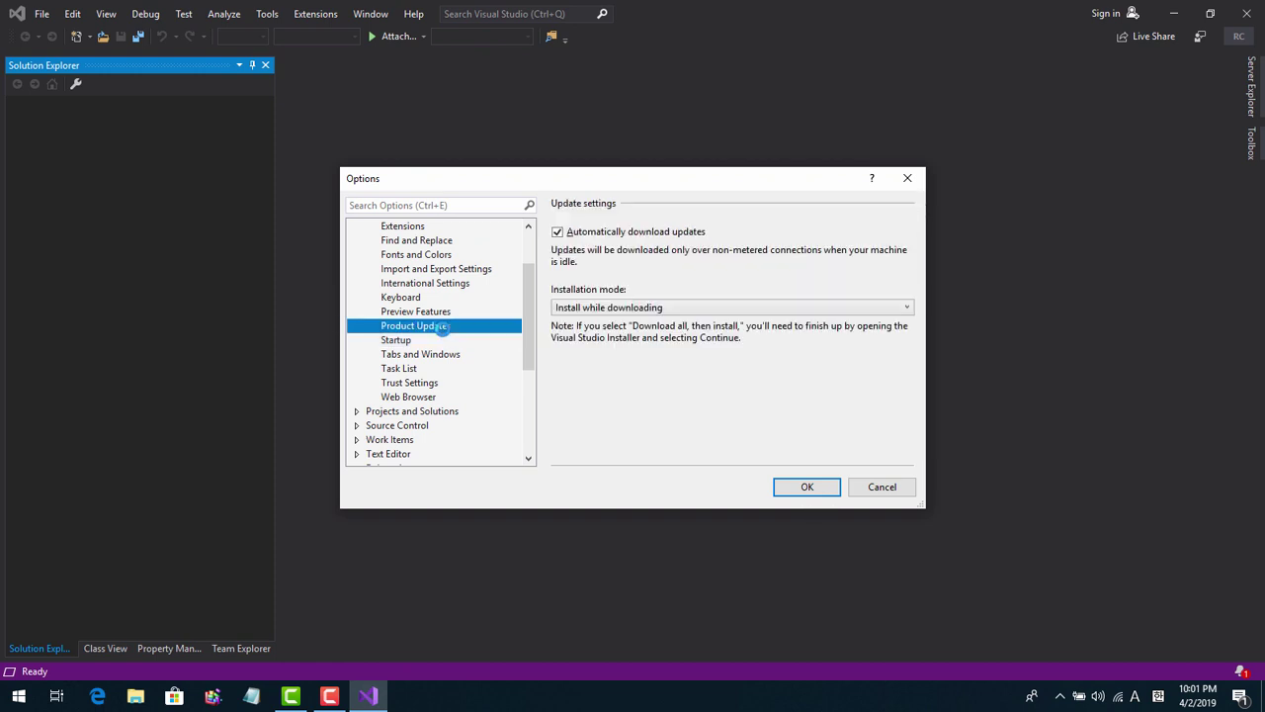
left_click(576, 237)
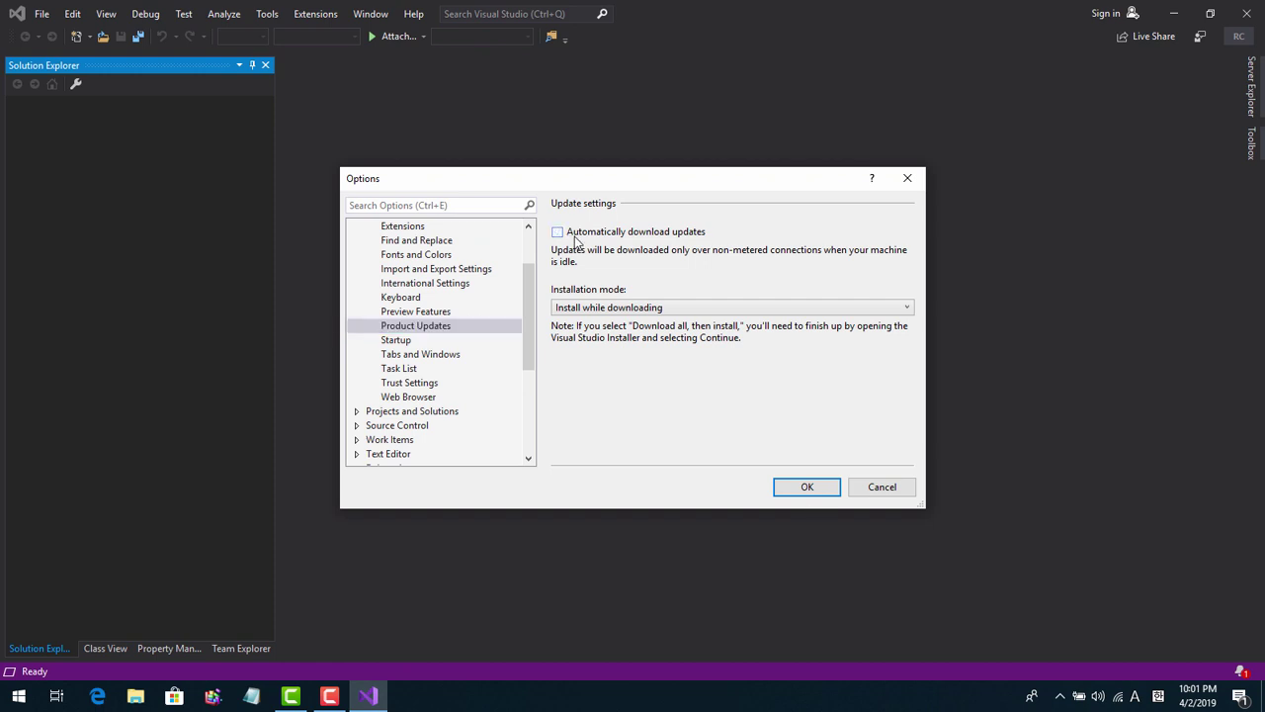
left_click(893, 308)
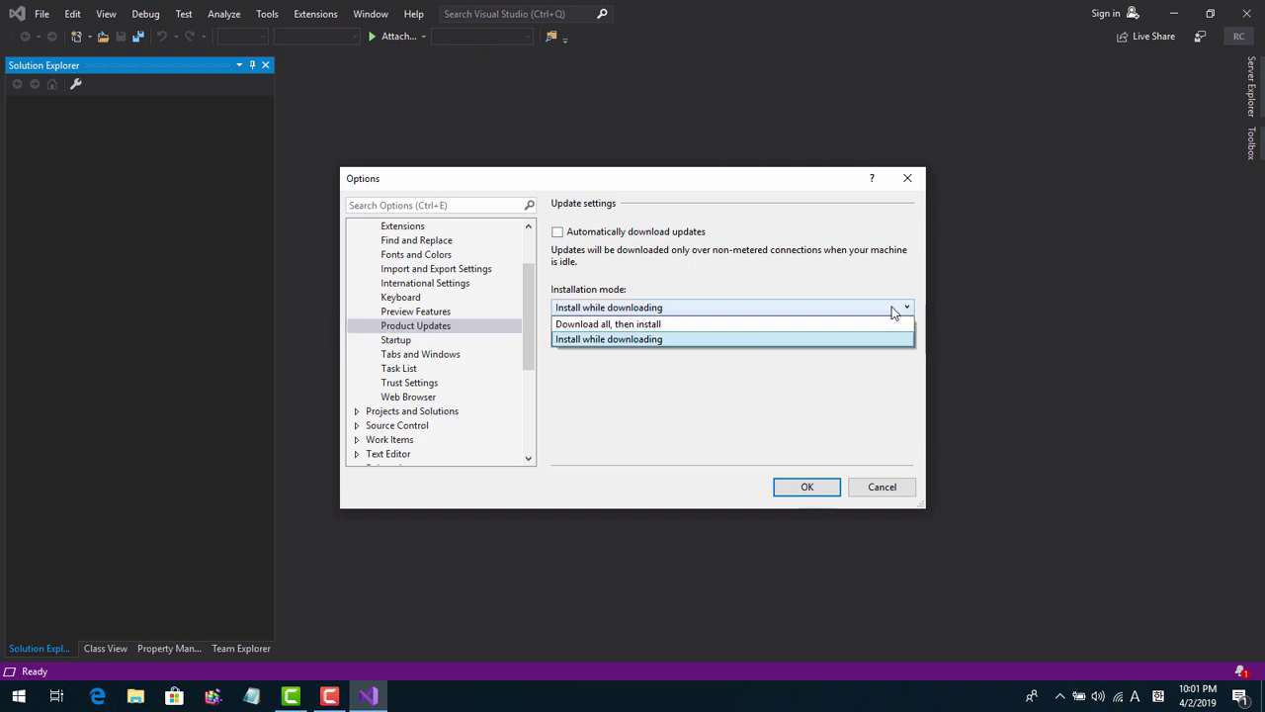
left_click(748, 326)
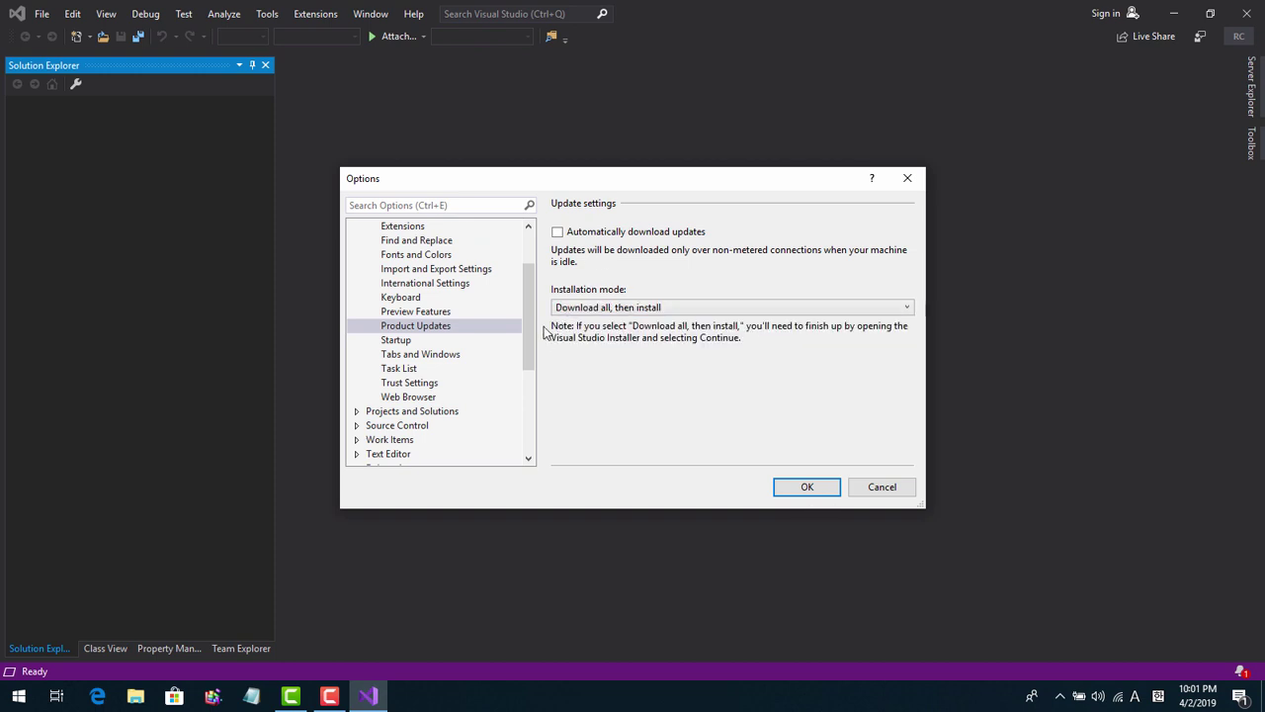
- Open the Locations options under Projects and Solutions and select the ending of the projects location path for editing
left_click_drag(530, 326, 530, 370)
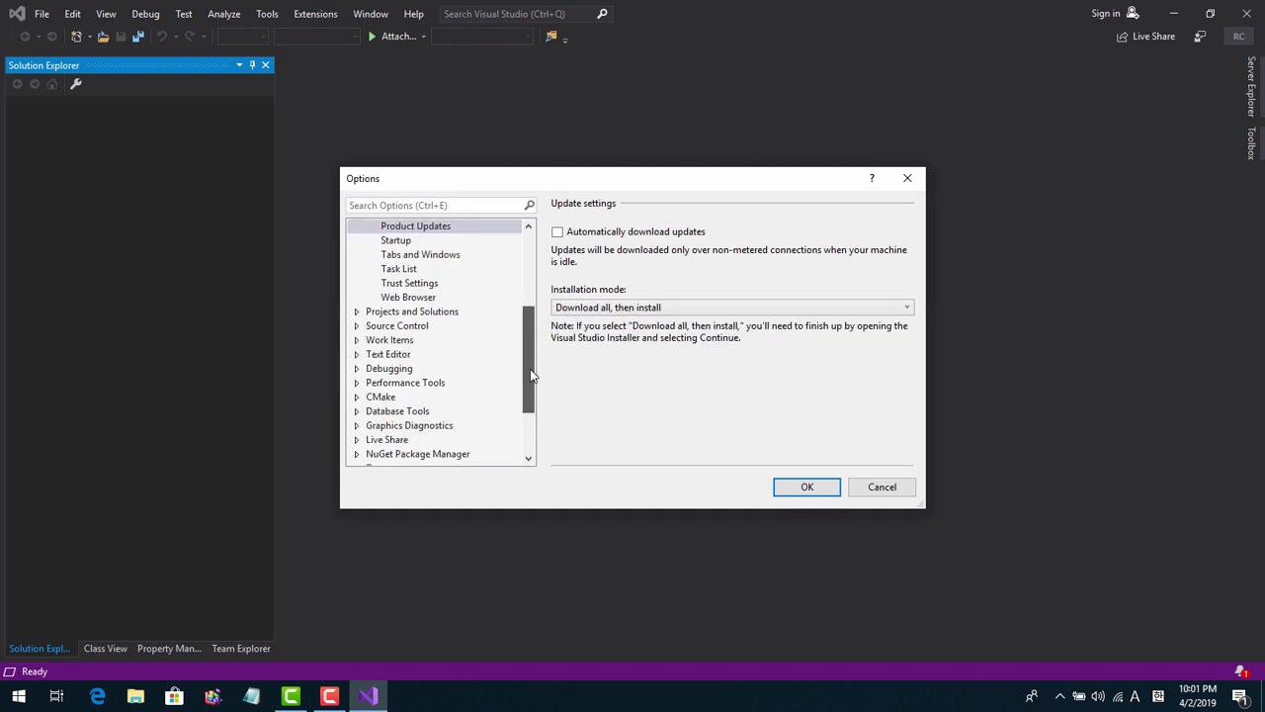
left_click(357, 311)
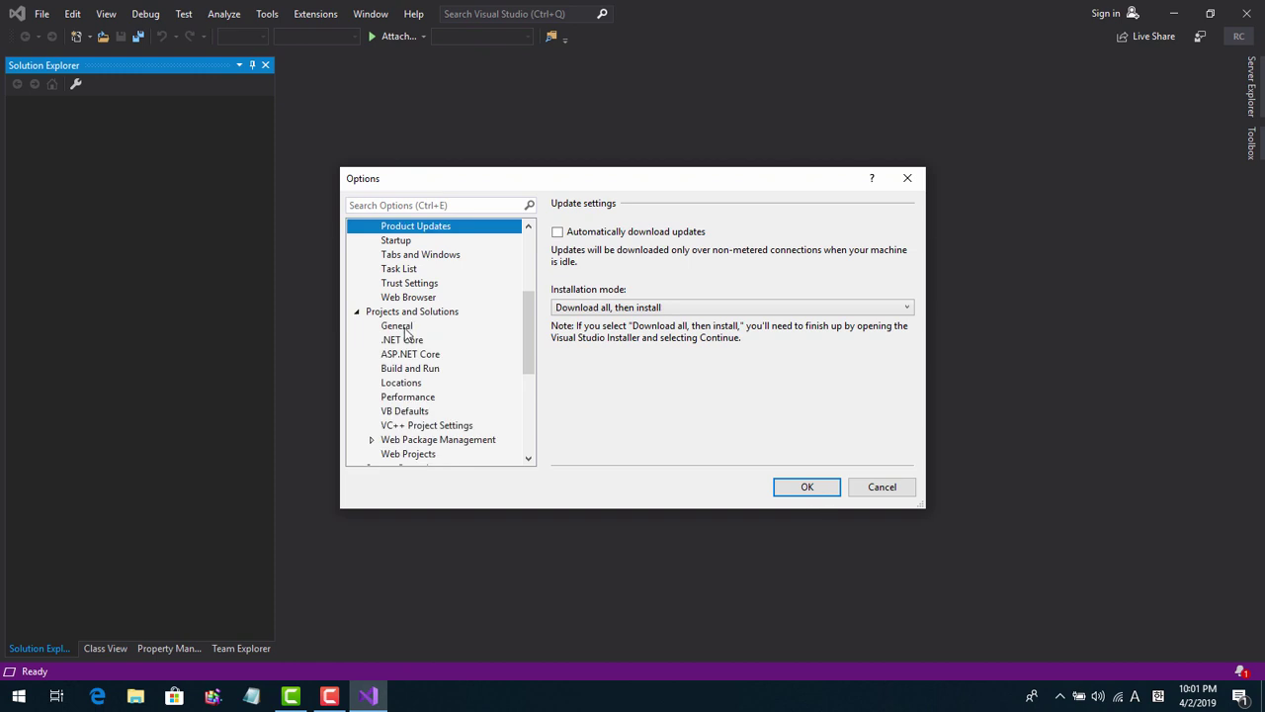
left_click(401, 326)
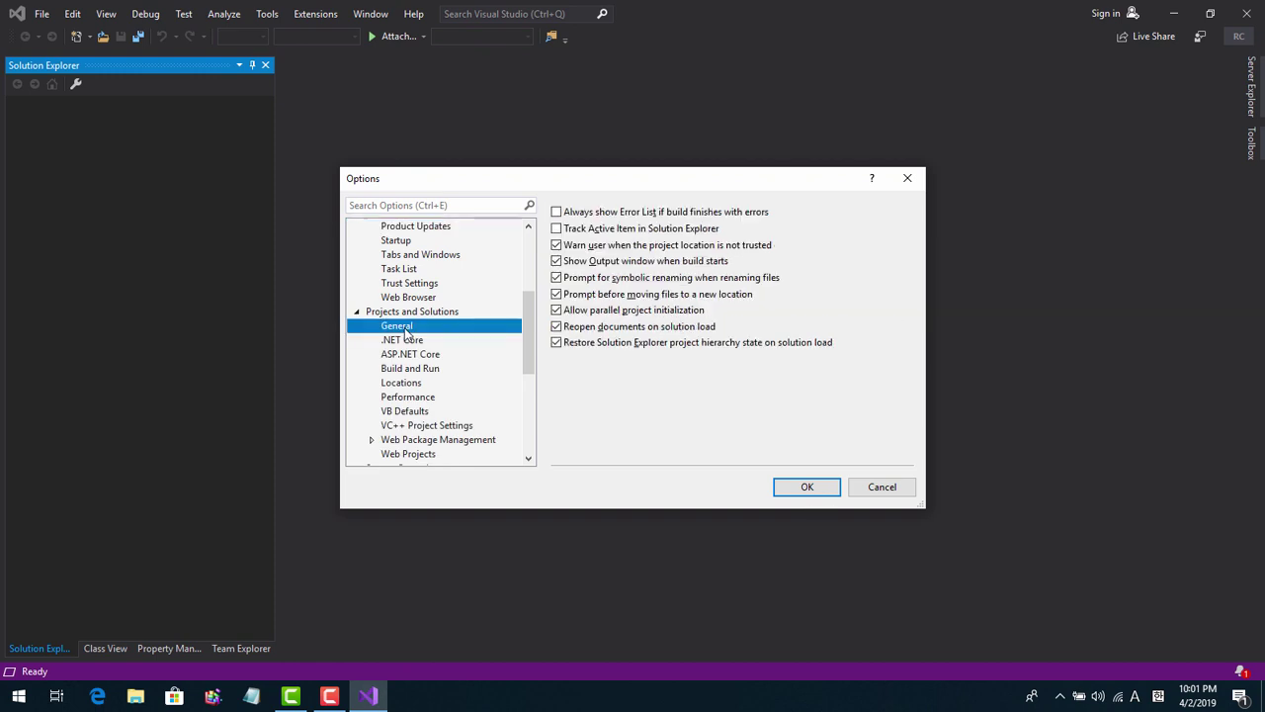
left_click(405, 383)
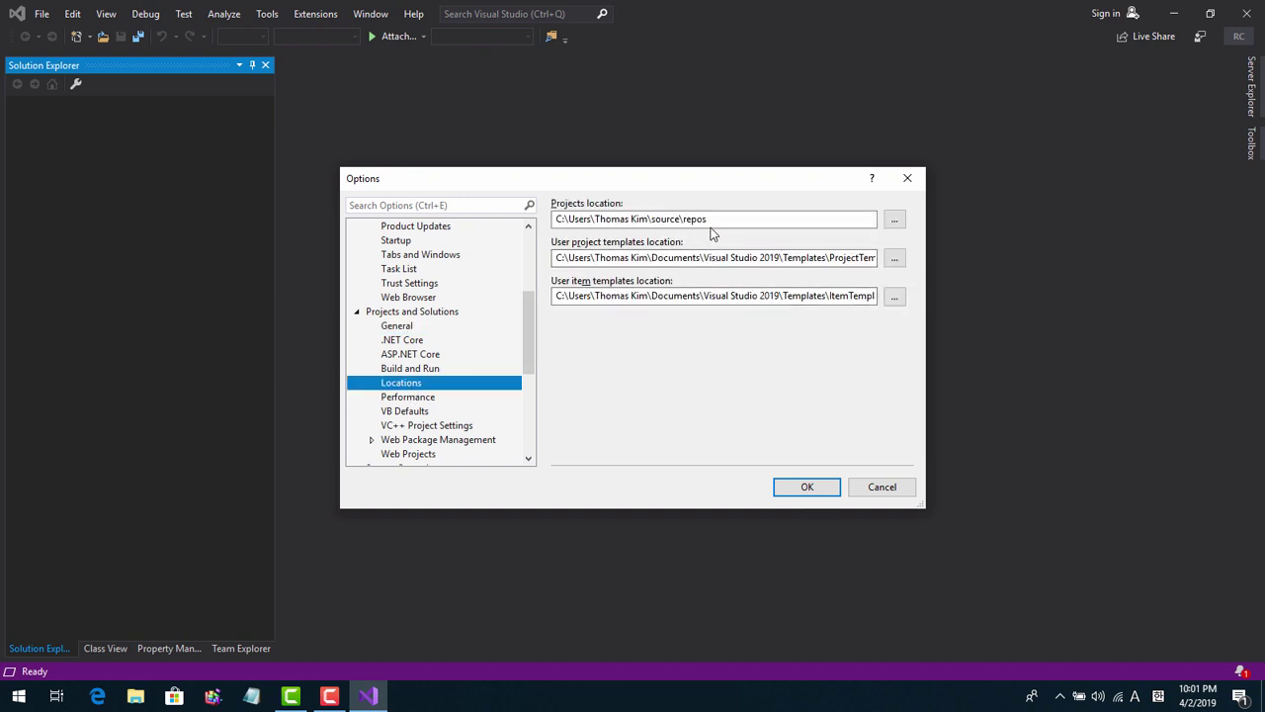
left_click_drag(709, 219, 681, 219)
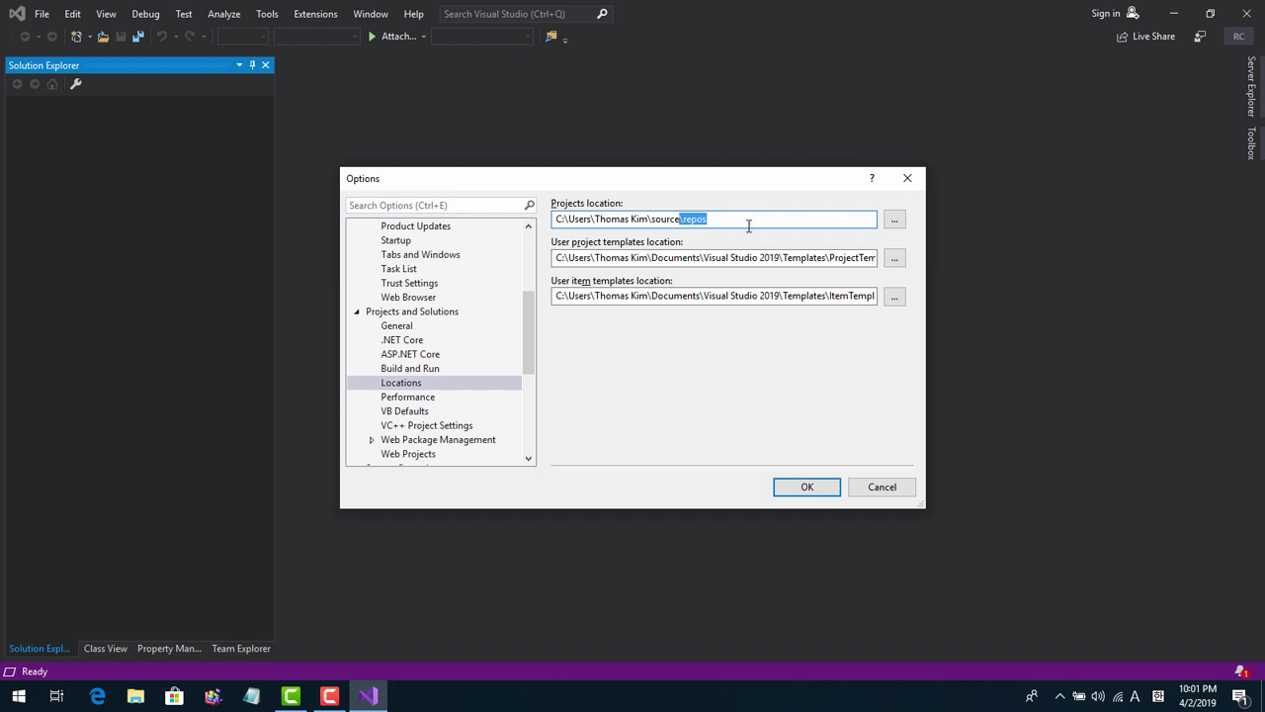
- In File Explorer, create a folder named Projects inside Documents\Visual Studio 2019
left_click(143, 698)
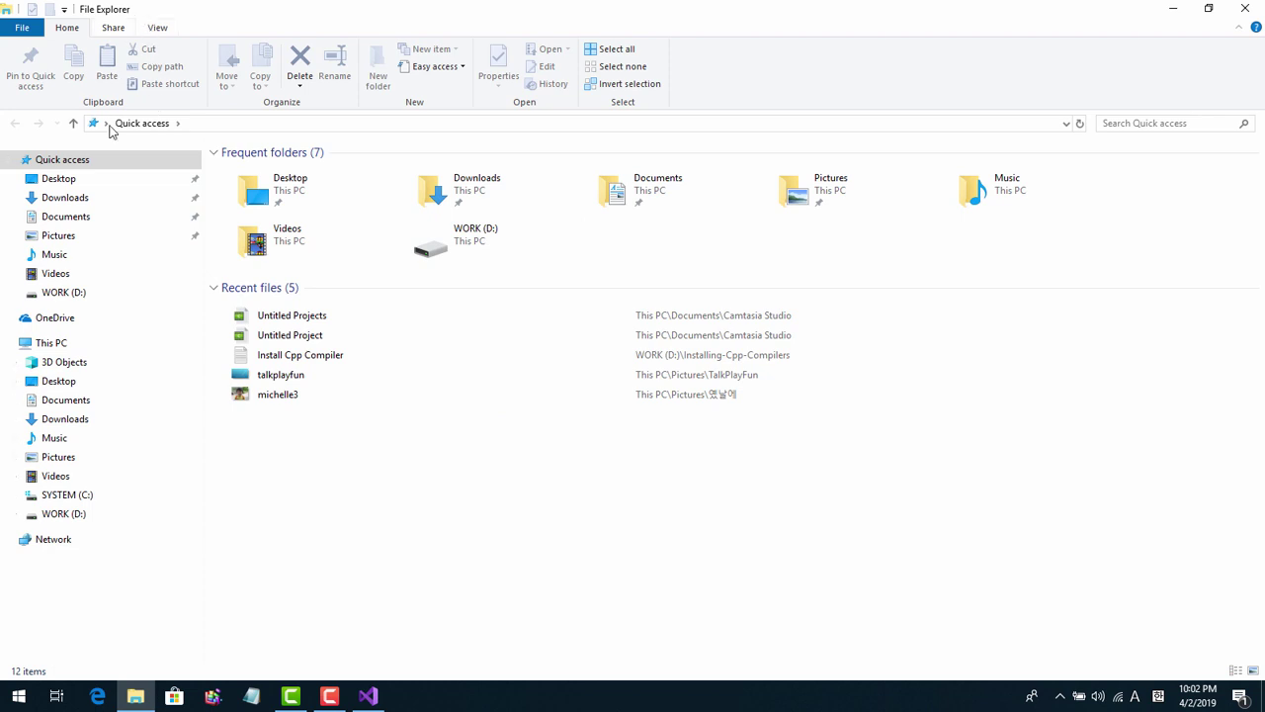
left_click(89, 219)
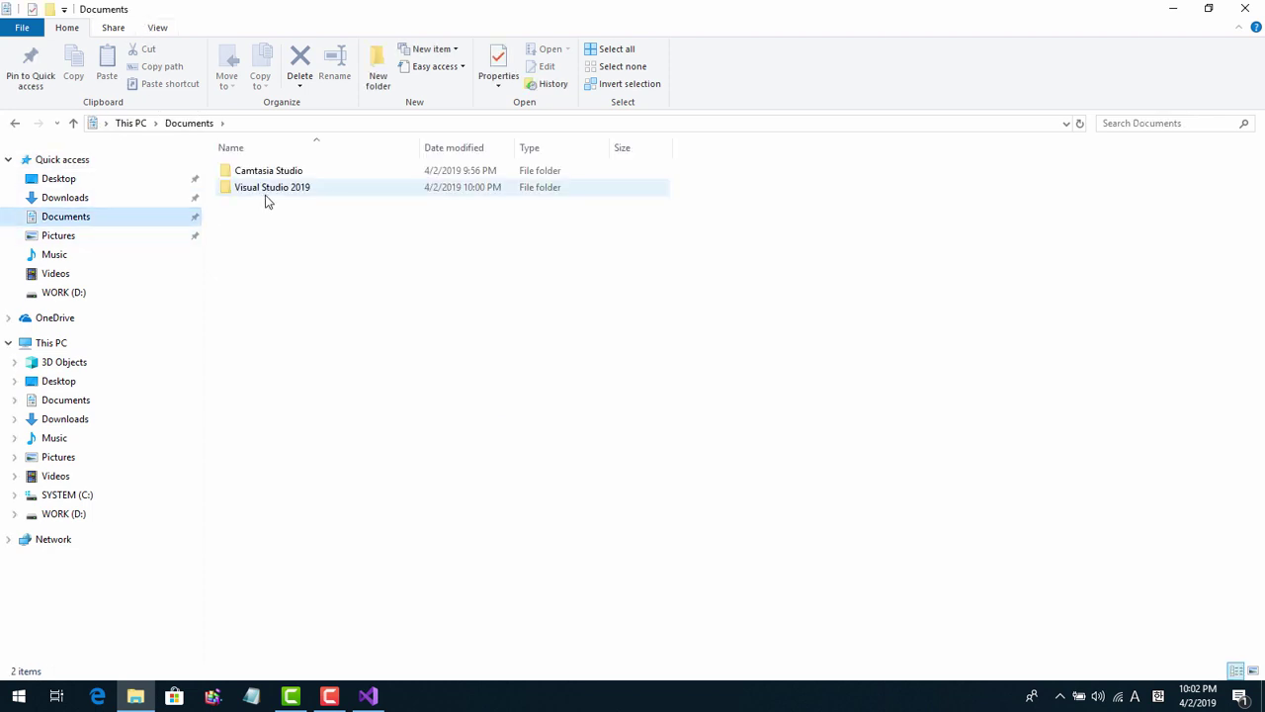
double_click(265, 196)
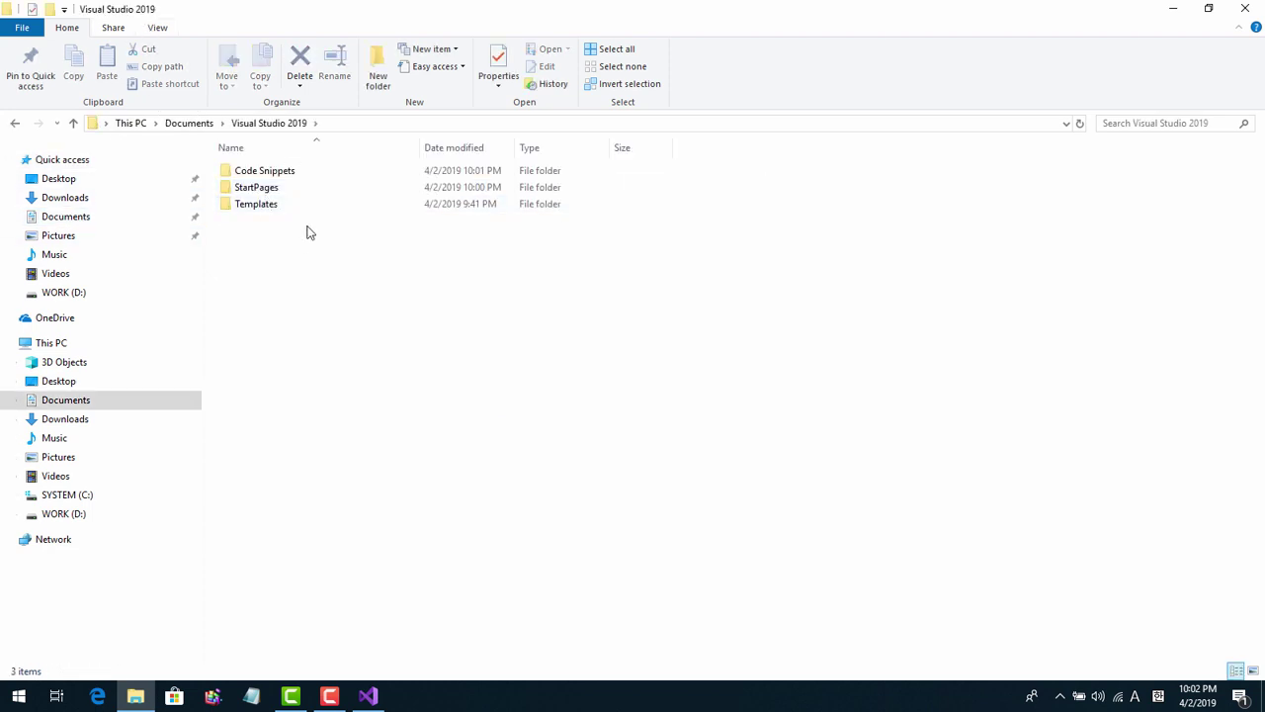
left_click(382, 77)
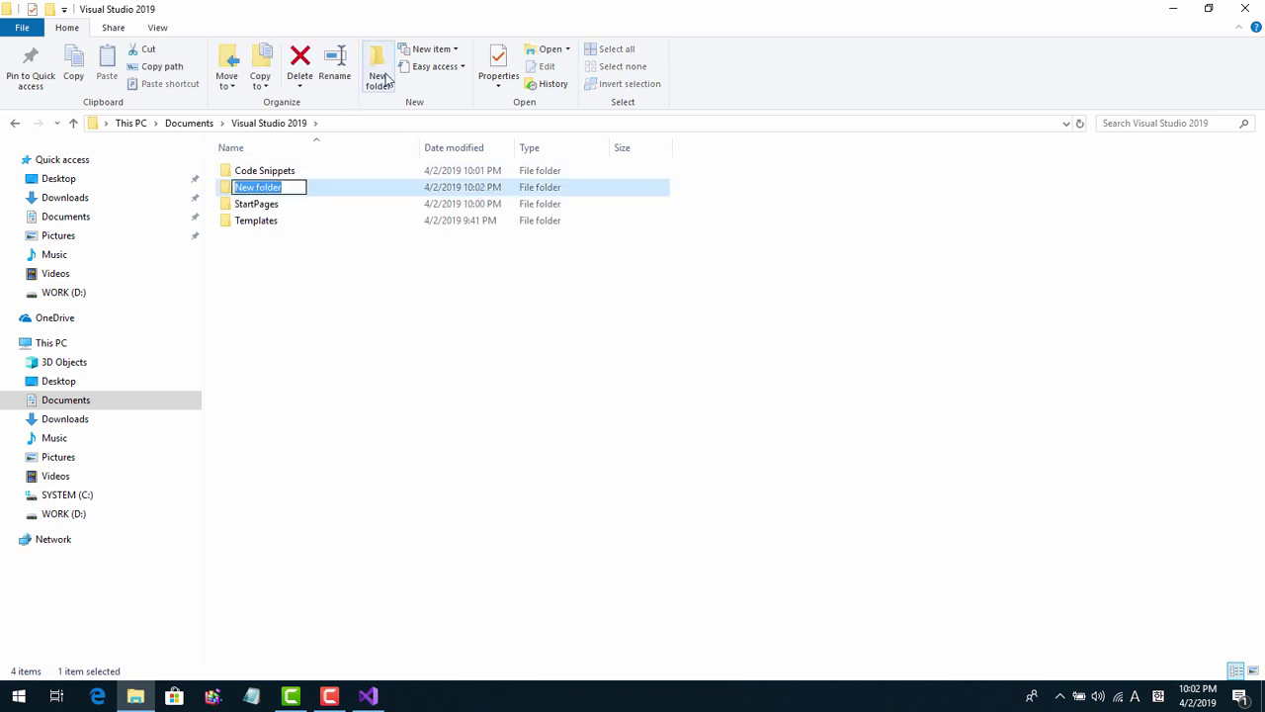
type("Projec")
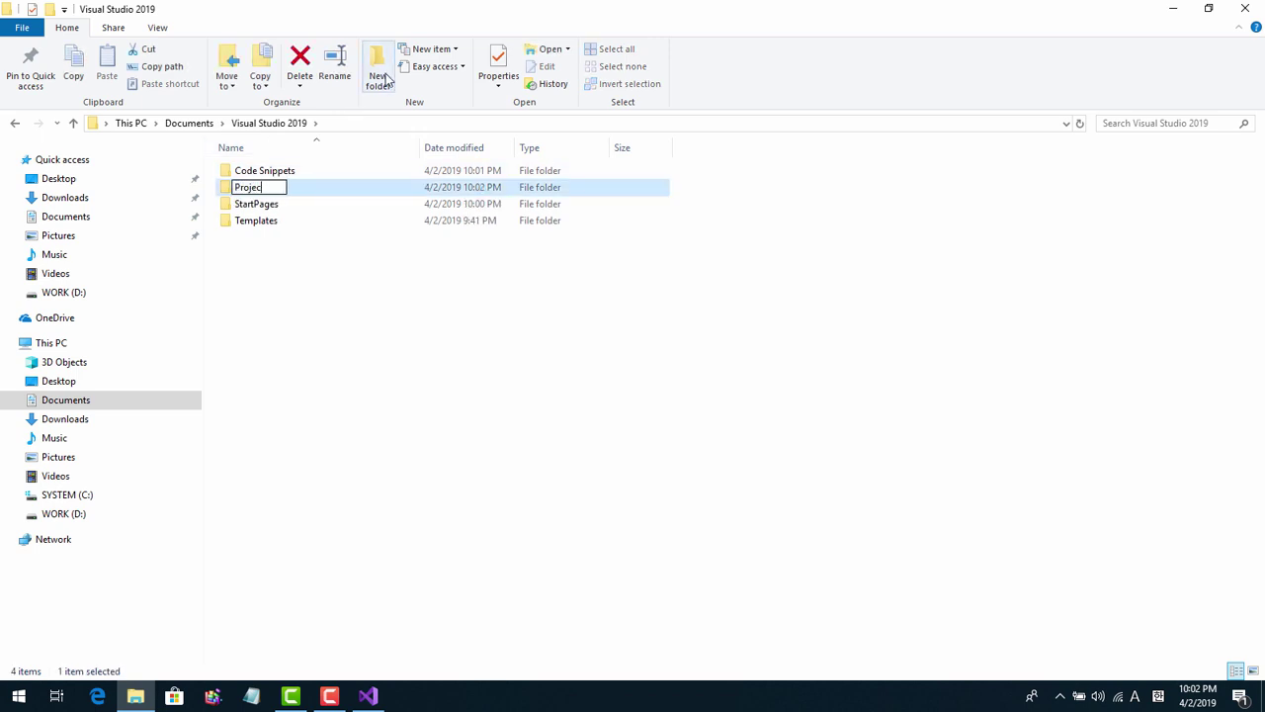
type("ts")
key("Return")
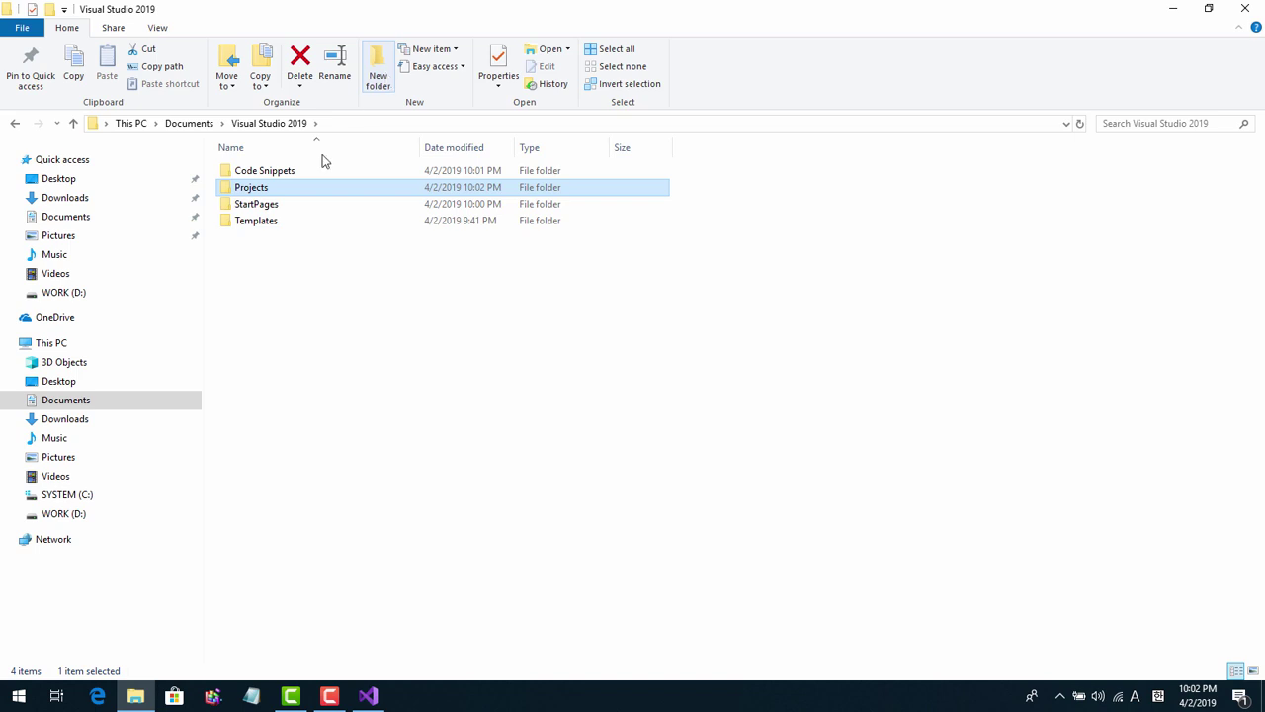
- Copy the full path of the new Projects folder and switch back to the Visual Studio options
double_click(298, 196)
left_click(401, 127)
key("ctrl+c")
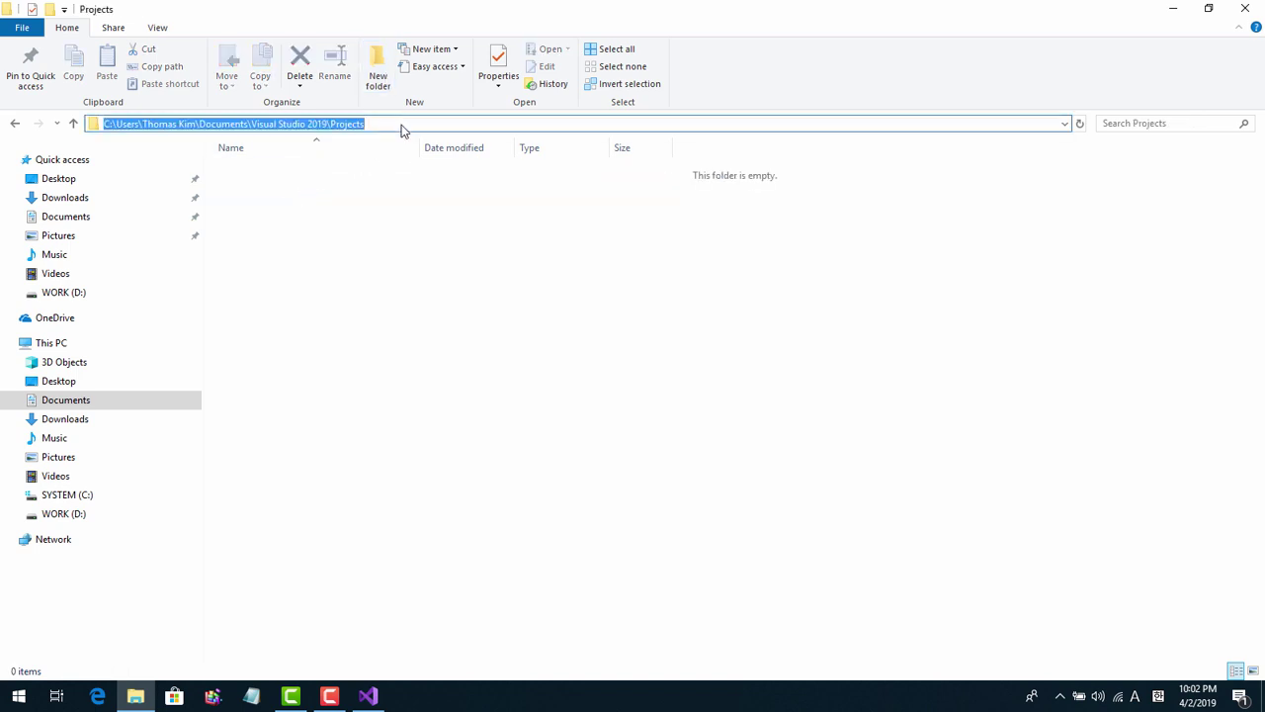
left_click(1174, 10)
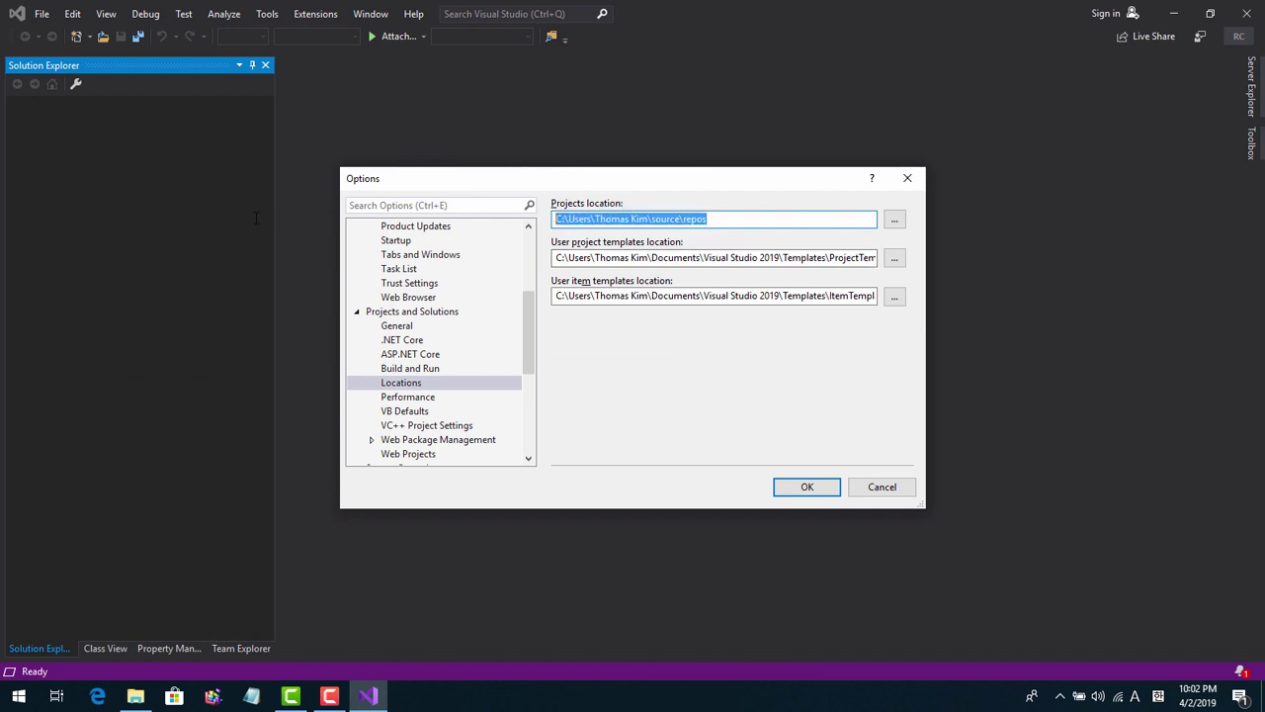
- Set the projects location to the copied Documents\Visual Studio 2019\Projects path, save the options and restart Visual Studio
key("ctrl+v")
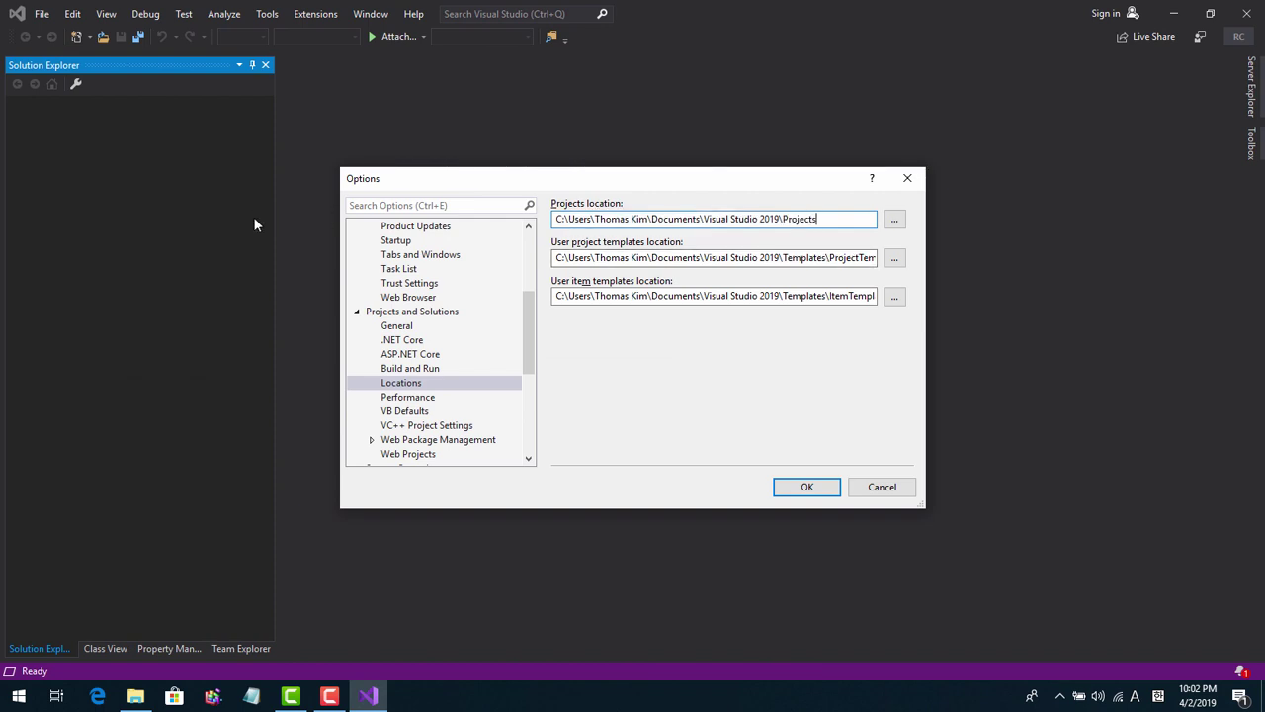
left_click(808, 491)
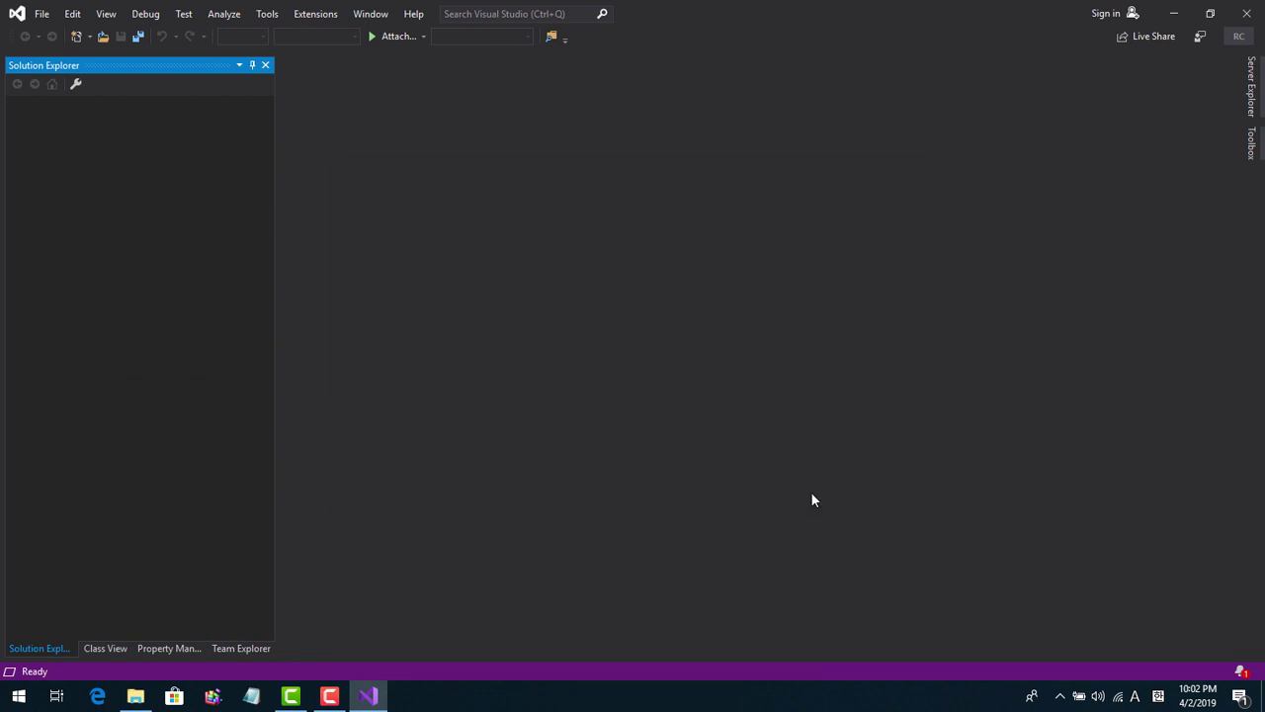
left_click(1250, 14)
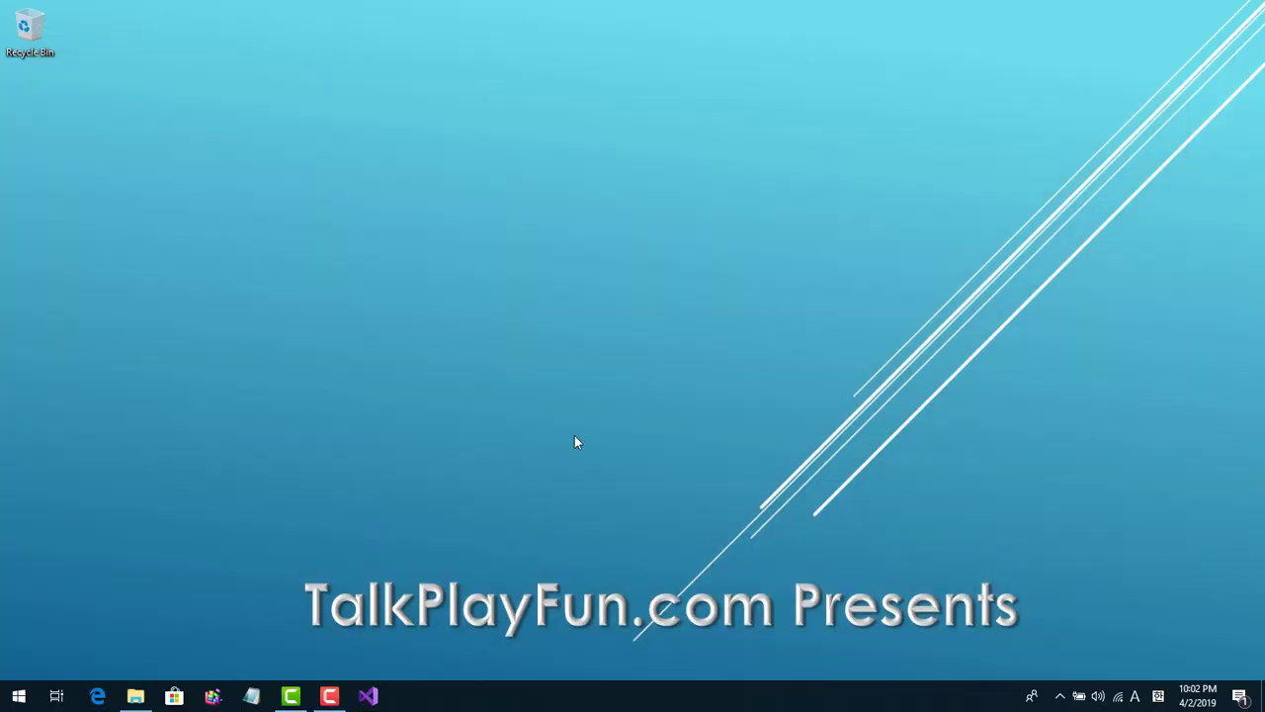
left_click(369, 698)
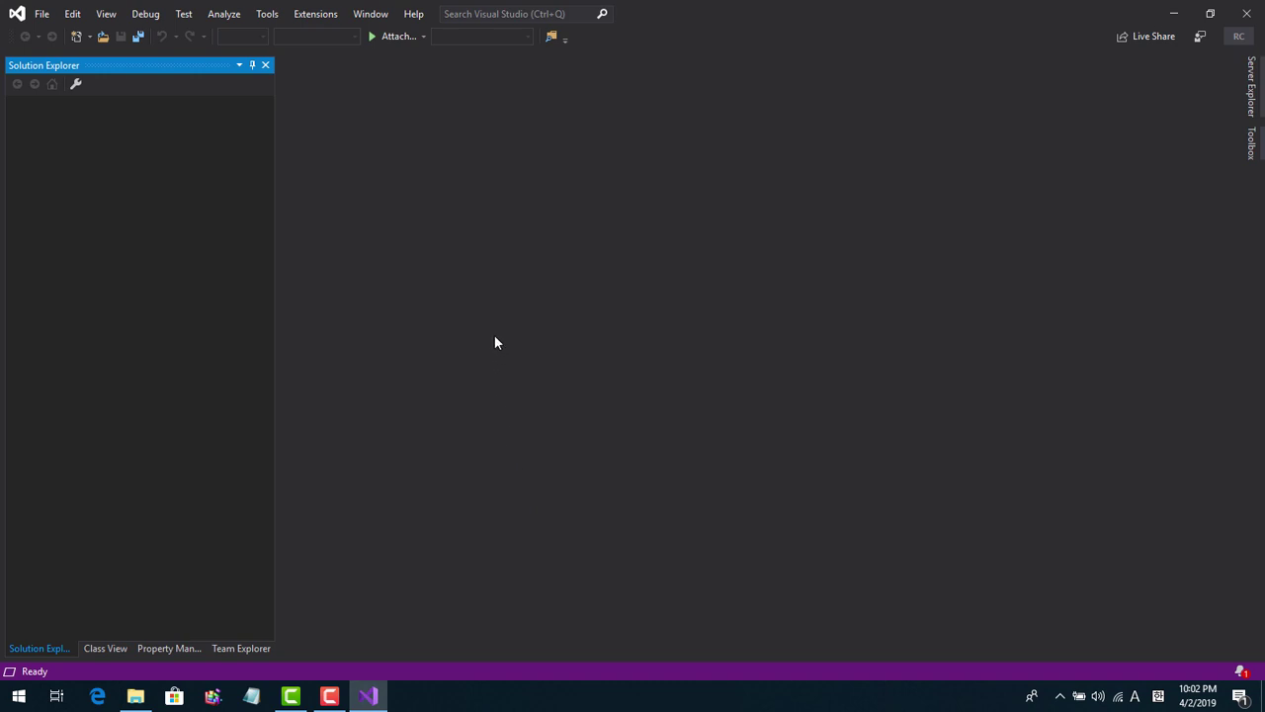
- Launch the Visual Studio Installer's modify window from Visual Studio, close the IDE and maximize the installer
left_click(265, 22)
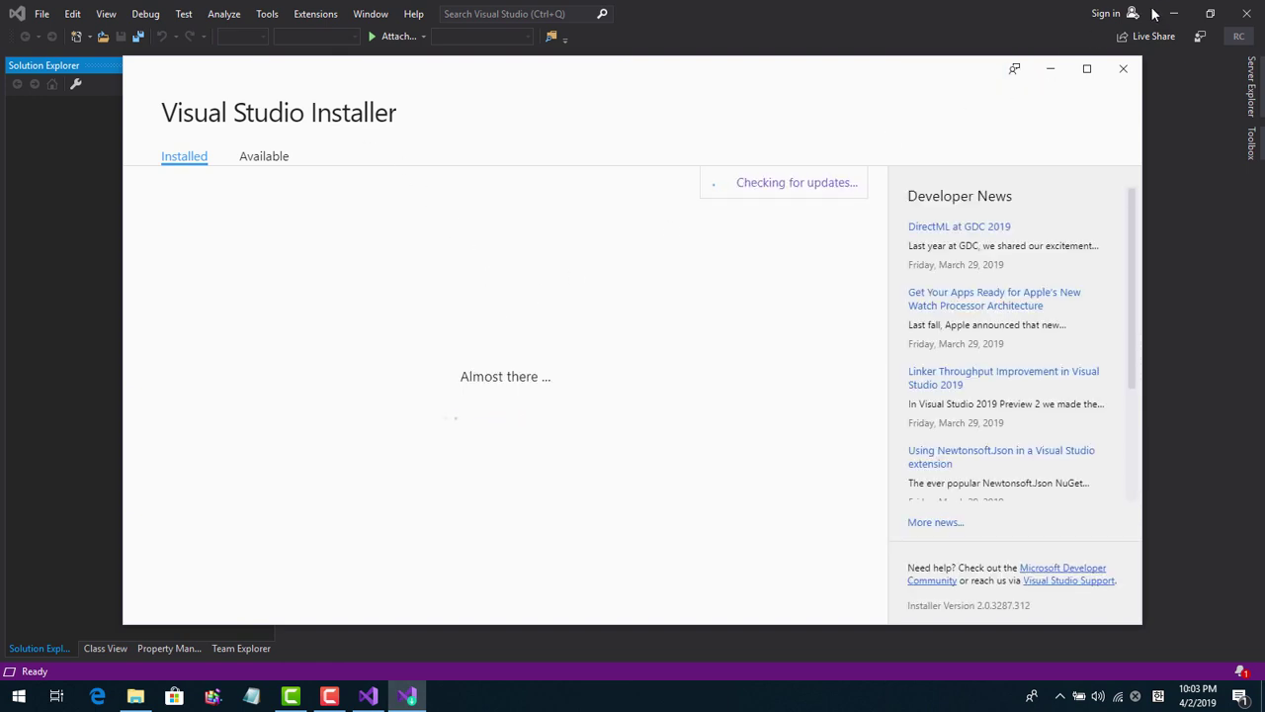
left_click(1249, 14)
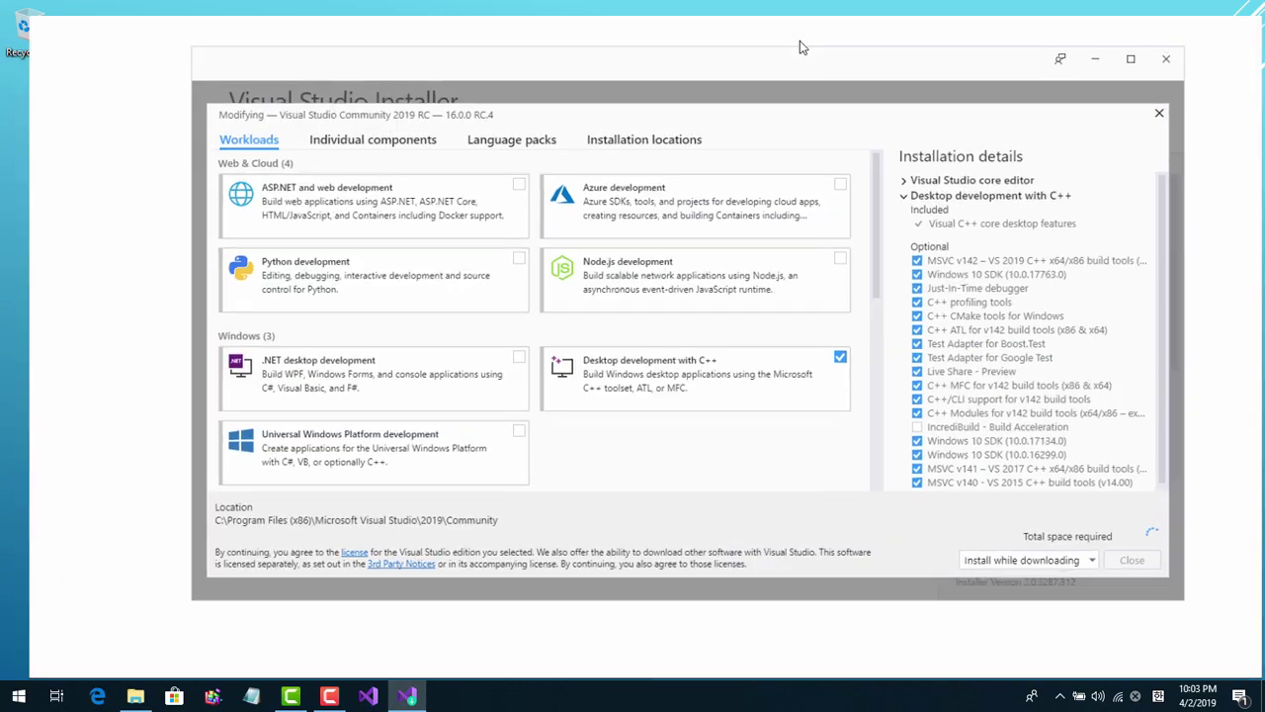
double_click(801, 44)
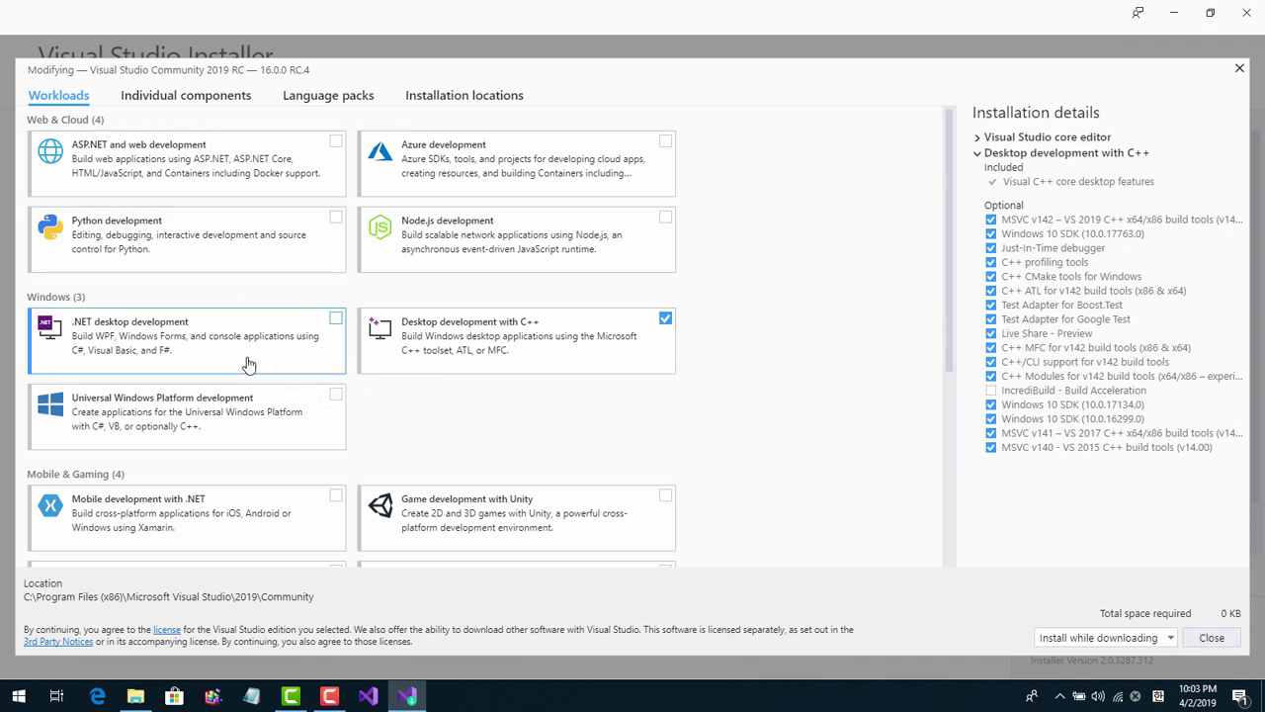
- Look through the installer's individual components from .NET to compilers and build tools, then close the installer without modifying anything
left_click(227, 103)
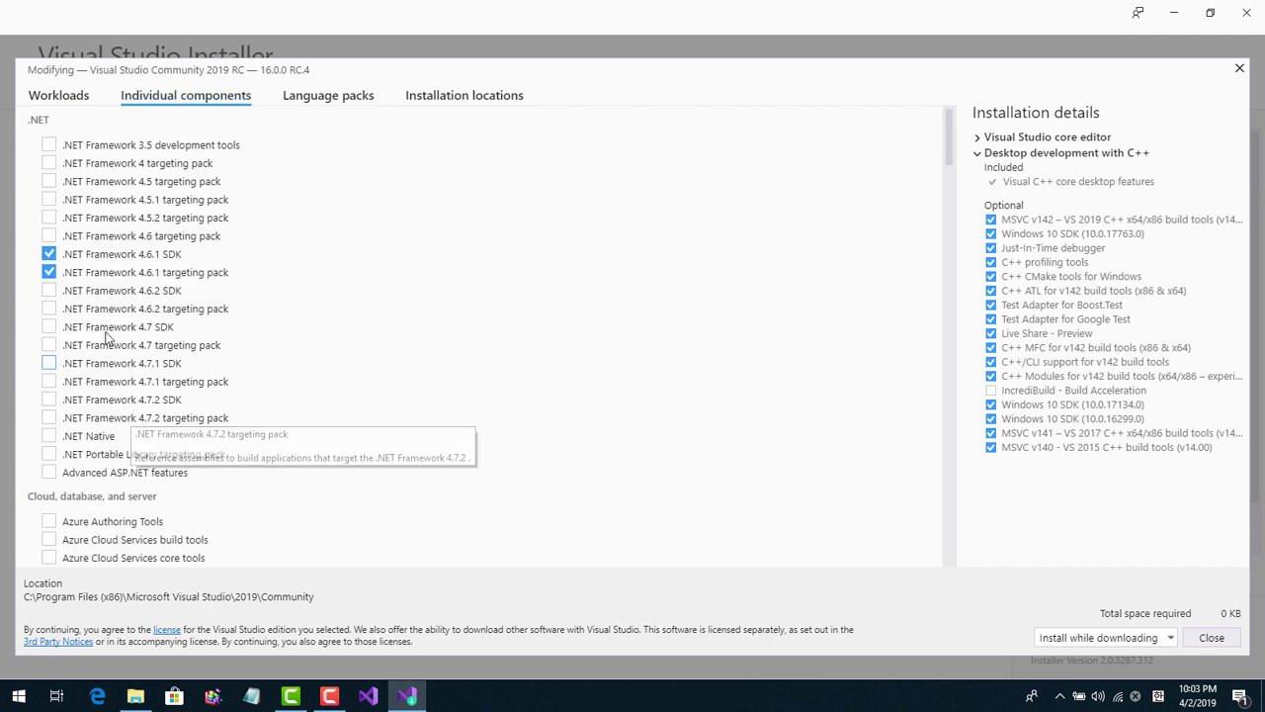
scroll(65, 168, "down", 2)
scroll(65, 178, "down", 10)
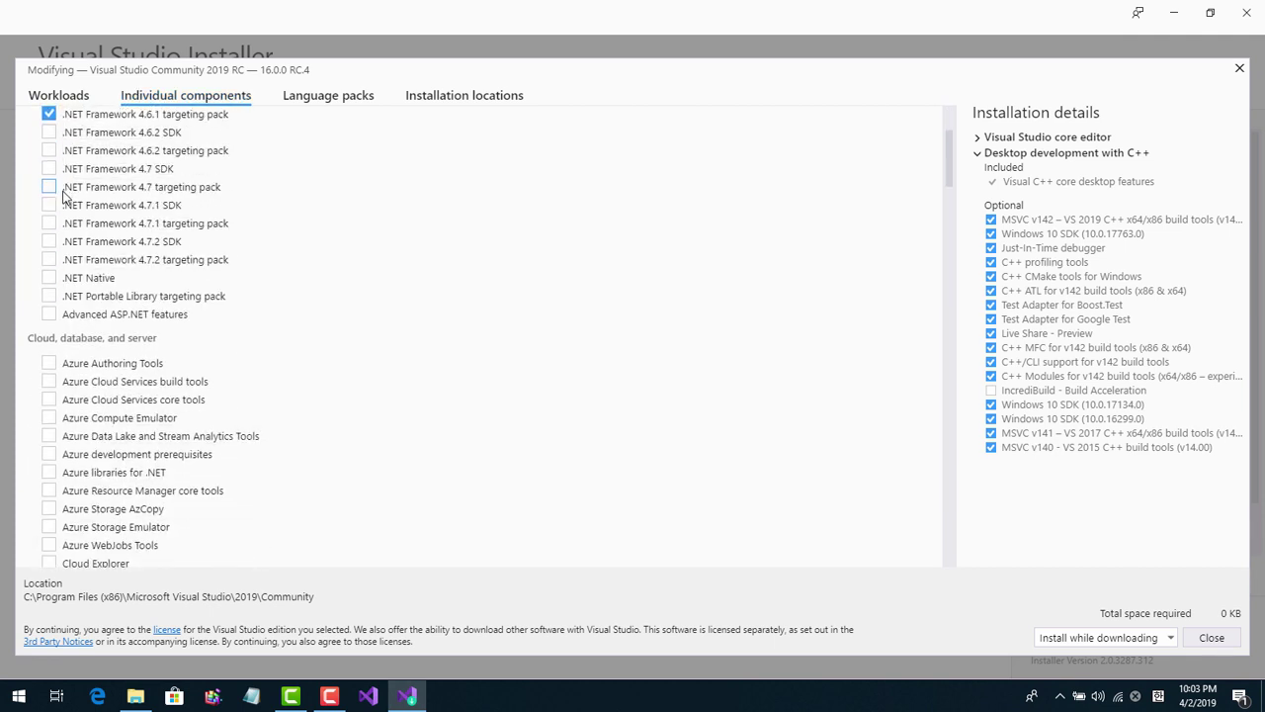
scroll(66, 198, "down", 6)
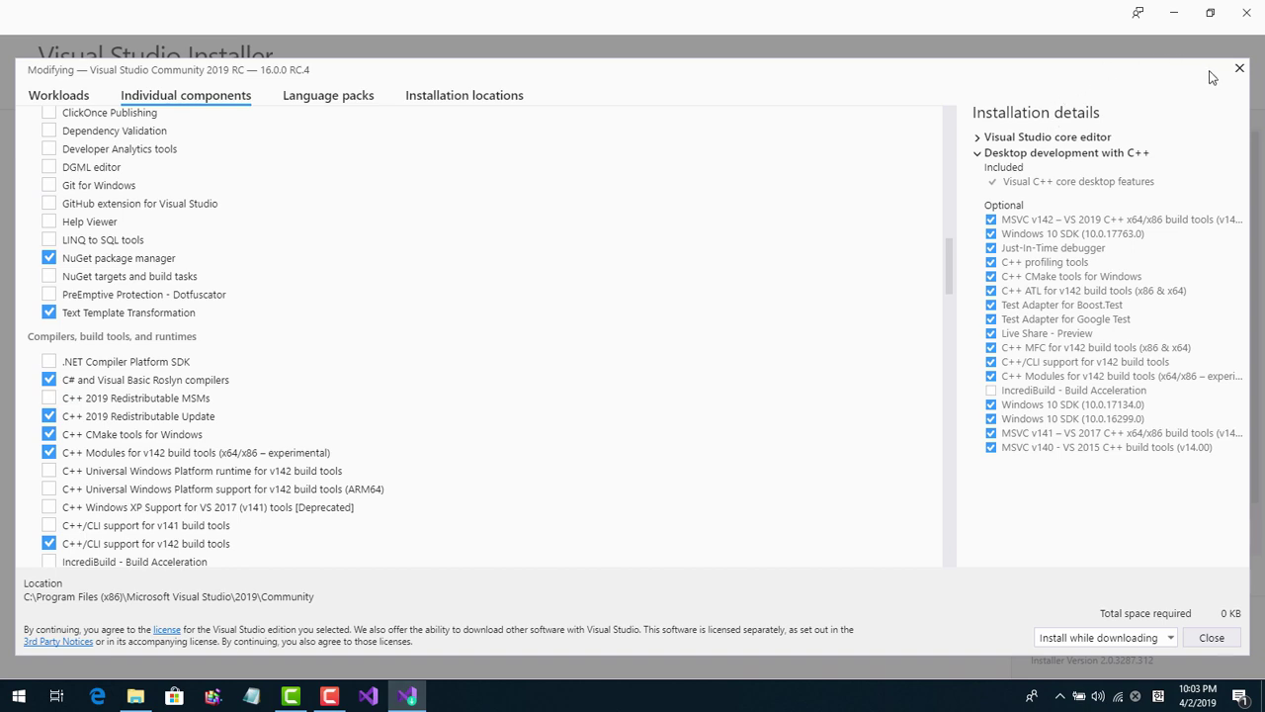
left_click(1239, 69)
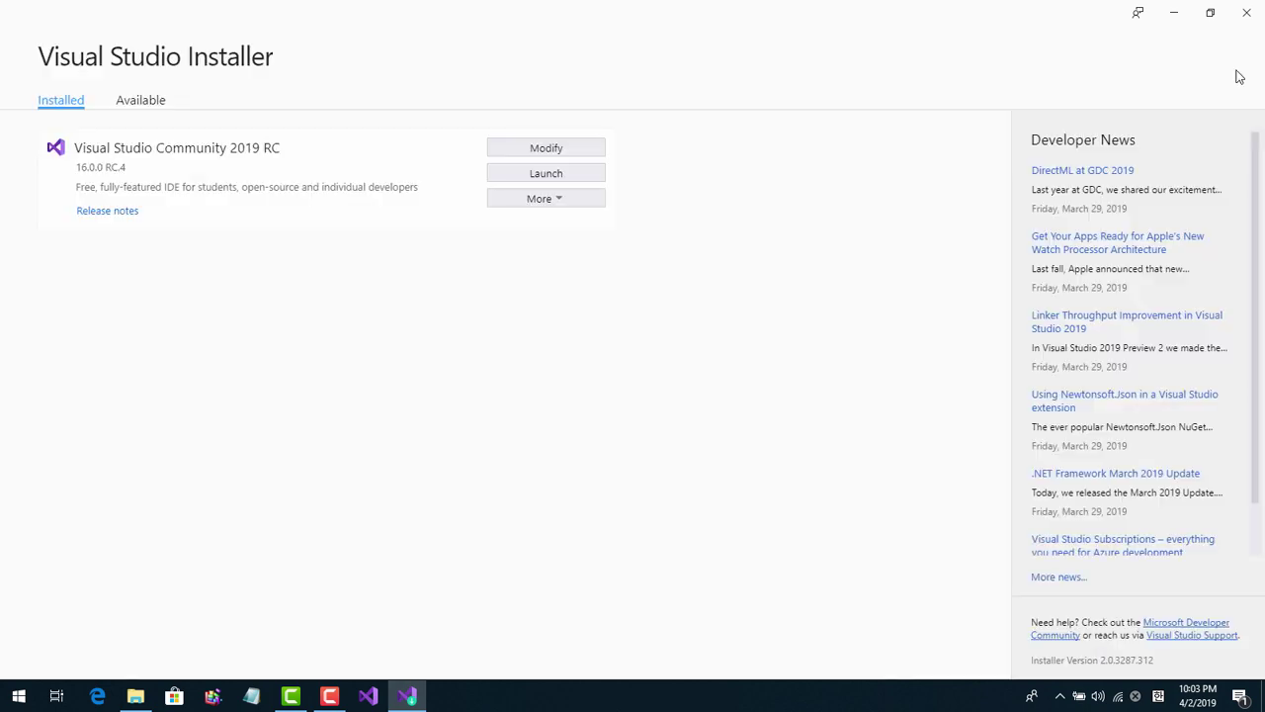
left_click(1247, 12)
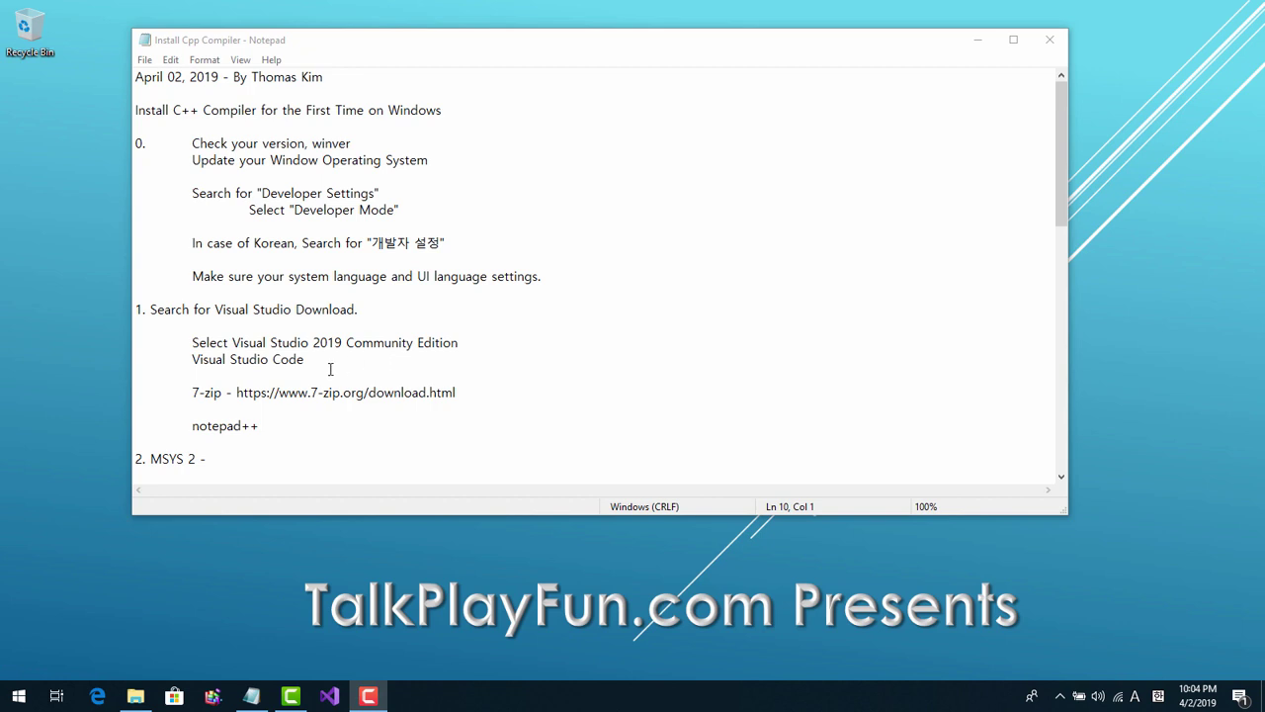
- Copy "Visual Studio Code" from the Notepad notes and search the web in Edge for "visual studio code download"
left_click_drag(302, 363, 193, 360)
key("ctrl+c")
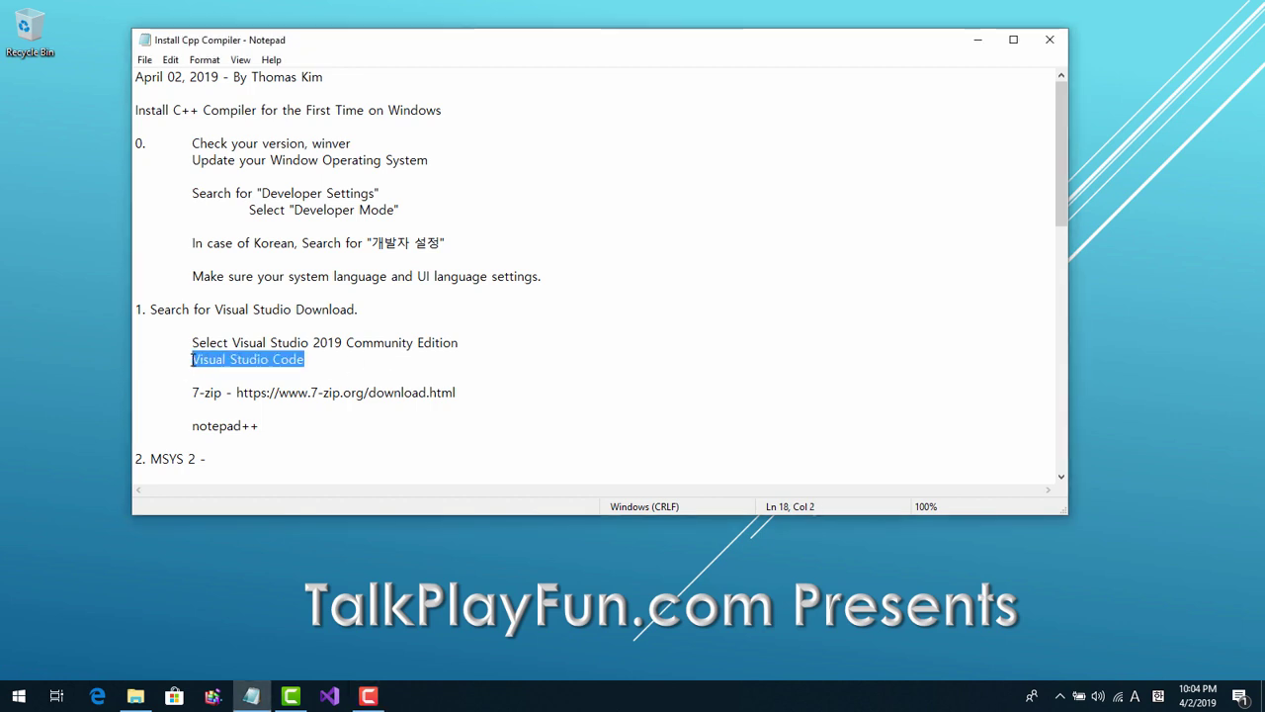
left_click(97, 696)
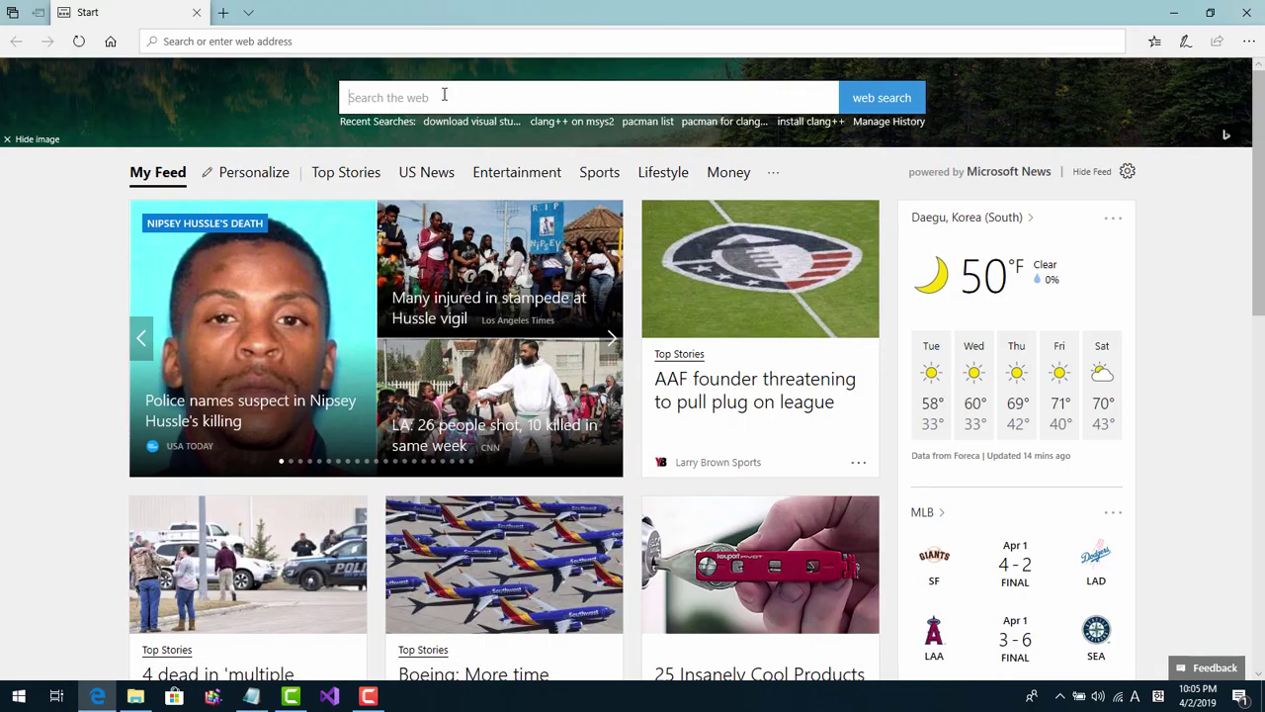
left_click(444, 93)
key("ctrl+v")
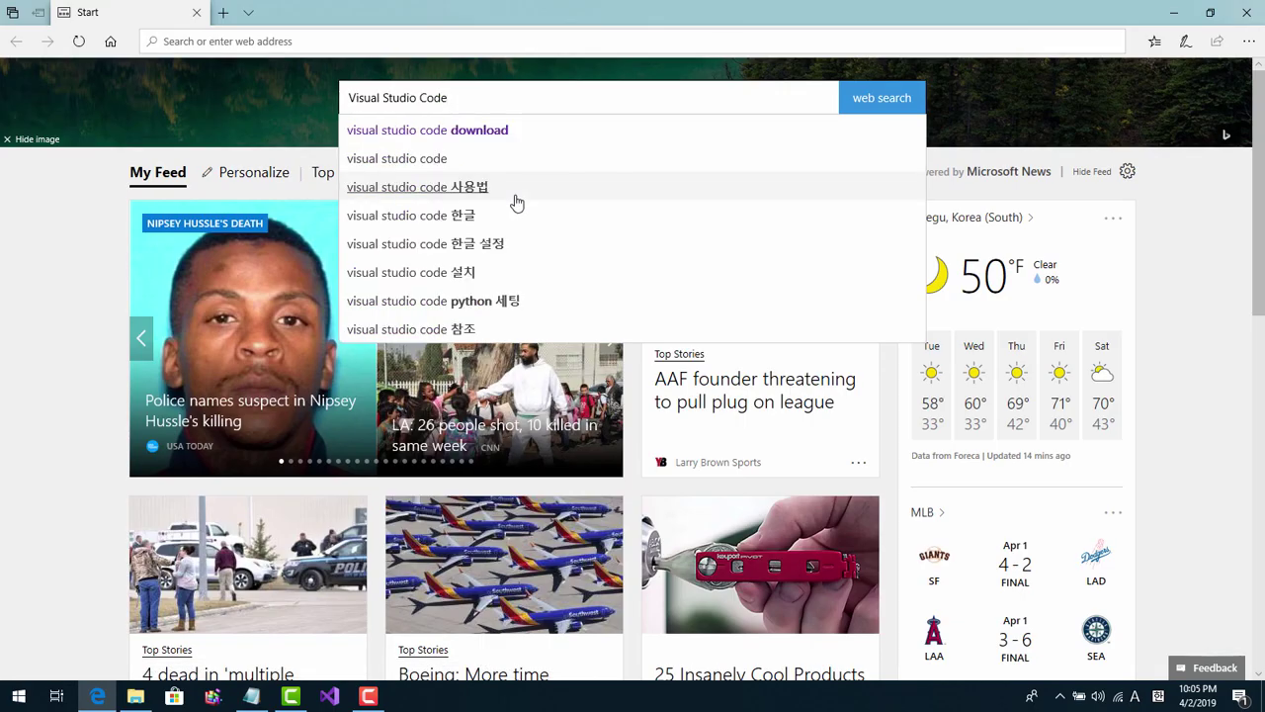
left_click(485, 136)
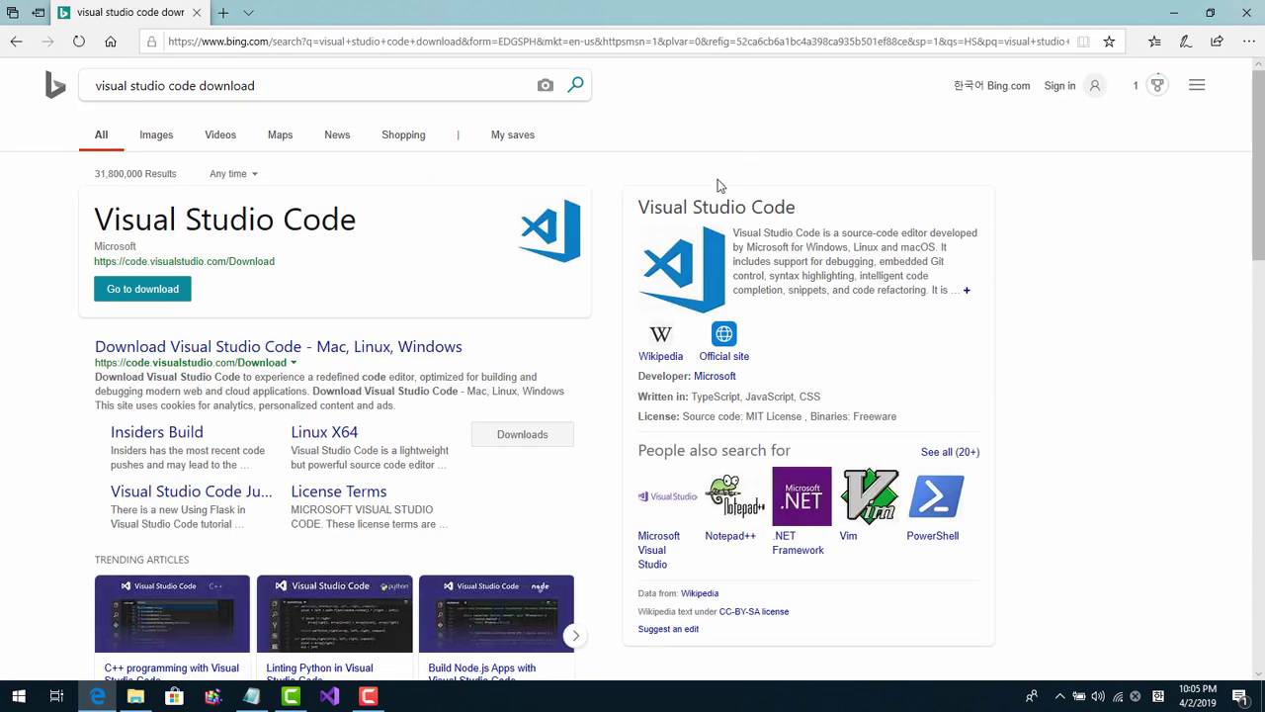
- Open the official Visual Studio Code download page, then download and run the Windows installer
left_click(216, 354)
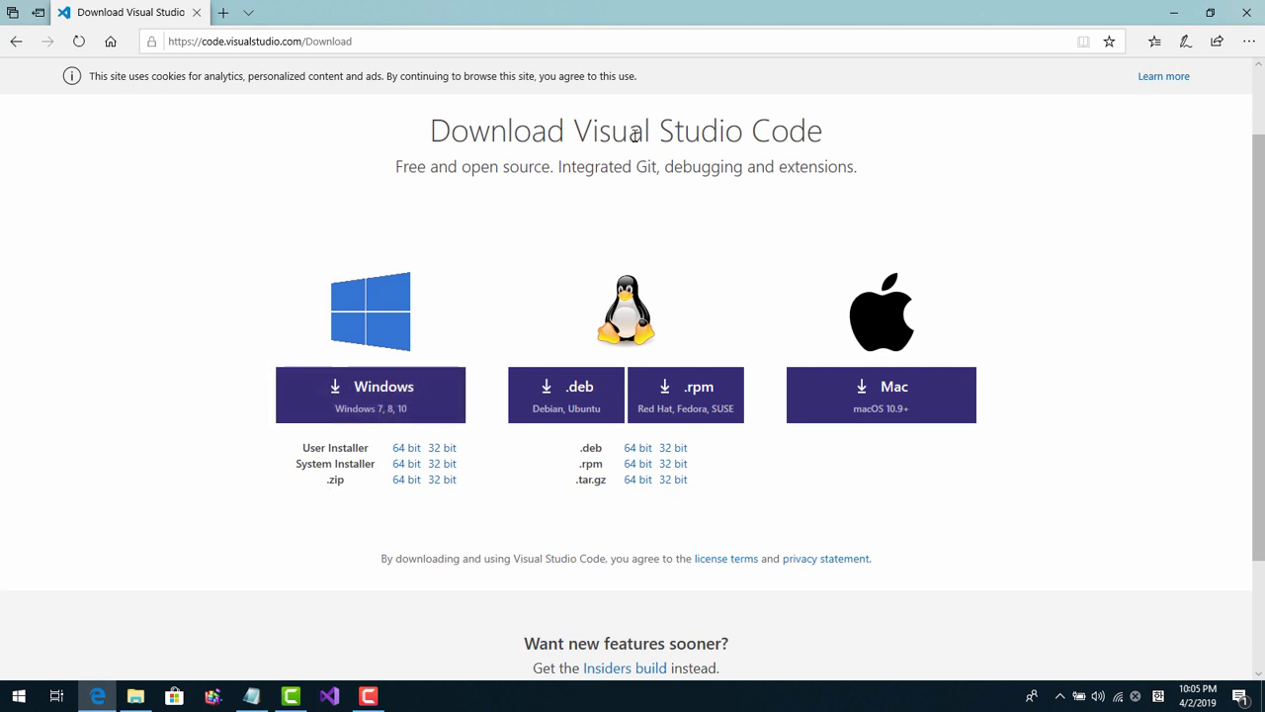
left_click(372, 395)
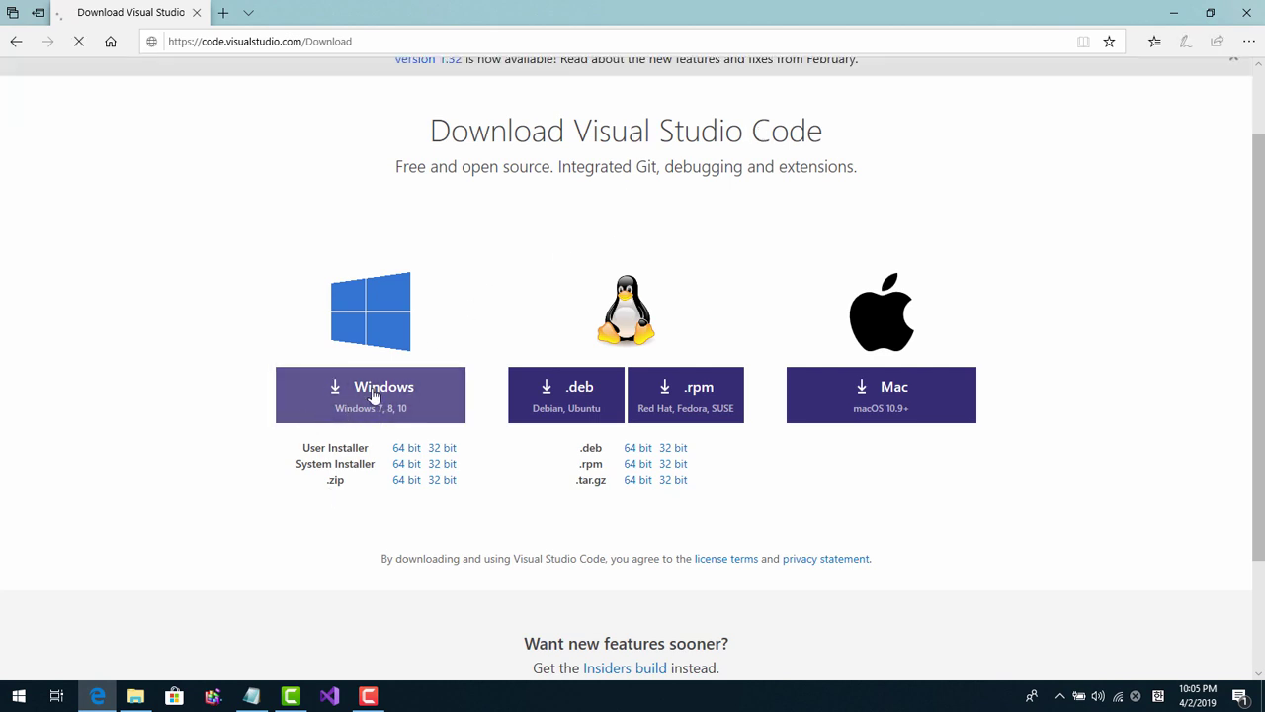
left_click(691, 651)
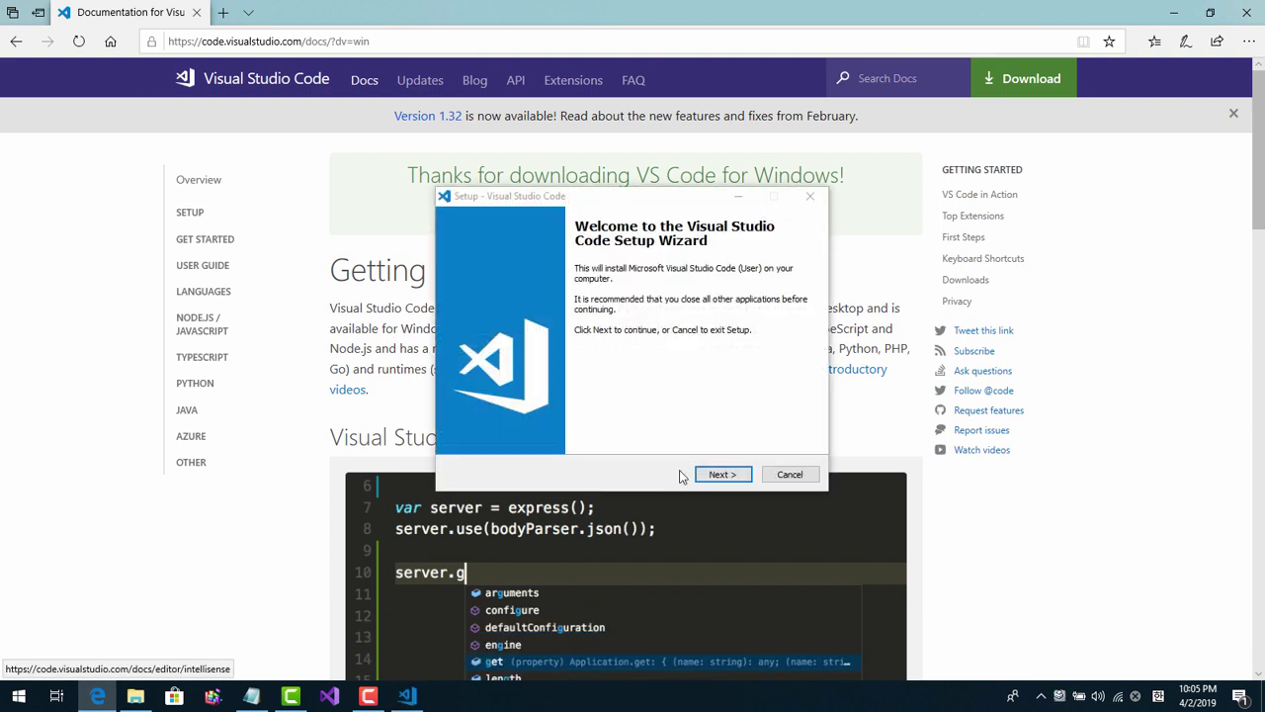
- Accept the Visual Studio Code license agreement and keep the default destination and Start Menu folder
left_click(732, 481)
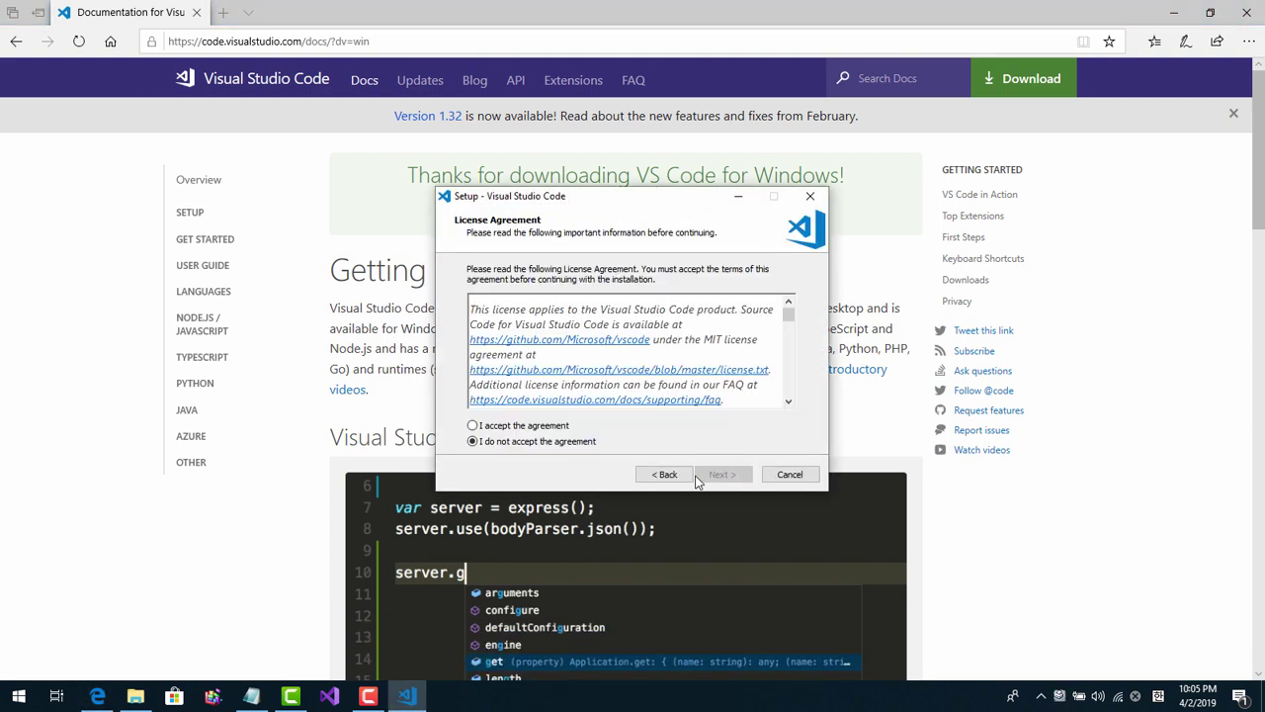
left_click(542, 428)
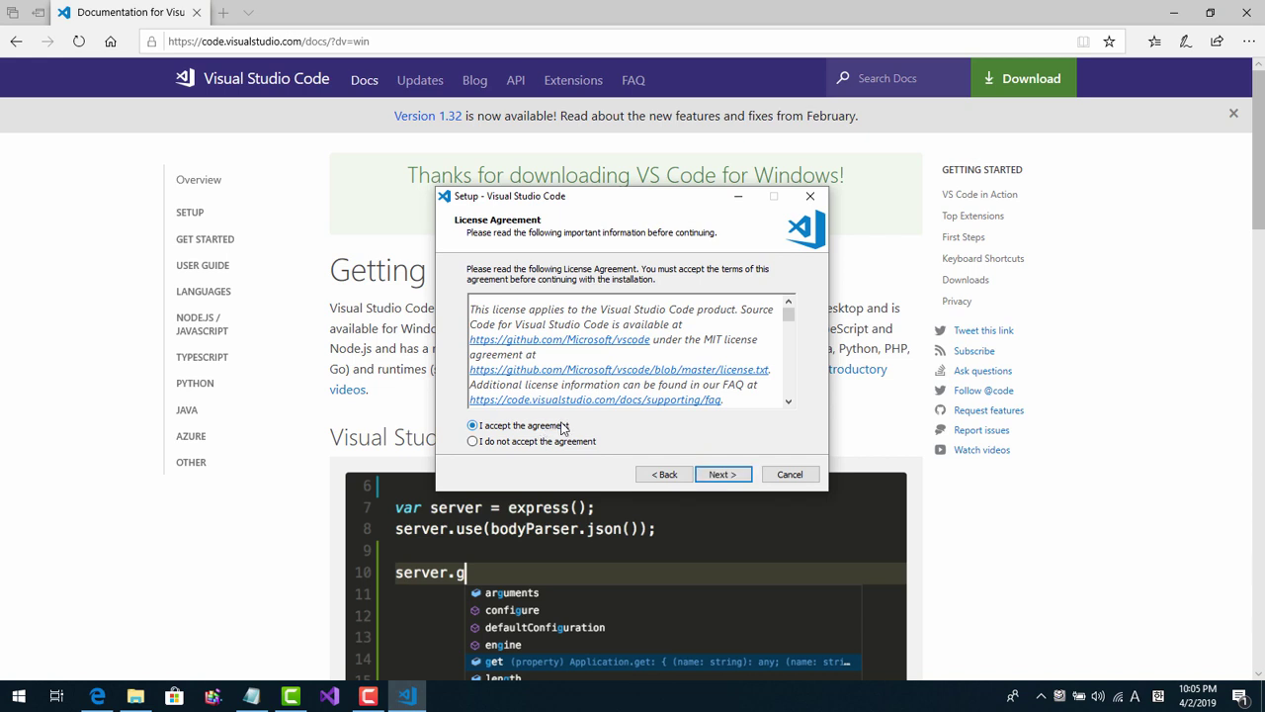
left_click(734, 479)
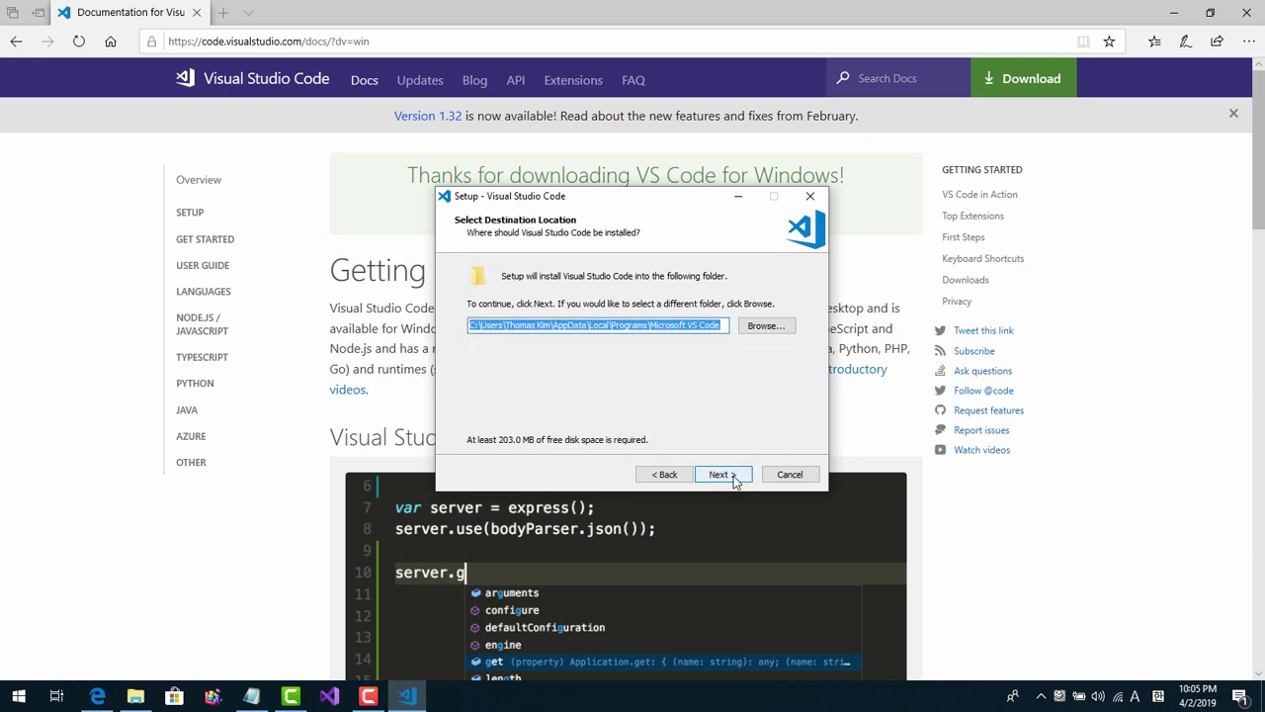
left_click(733, 479)
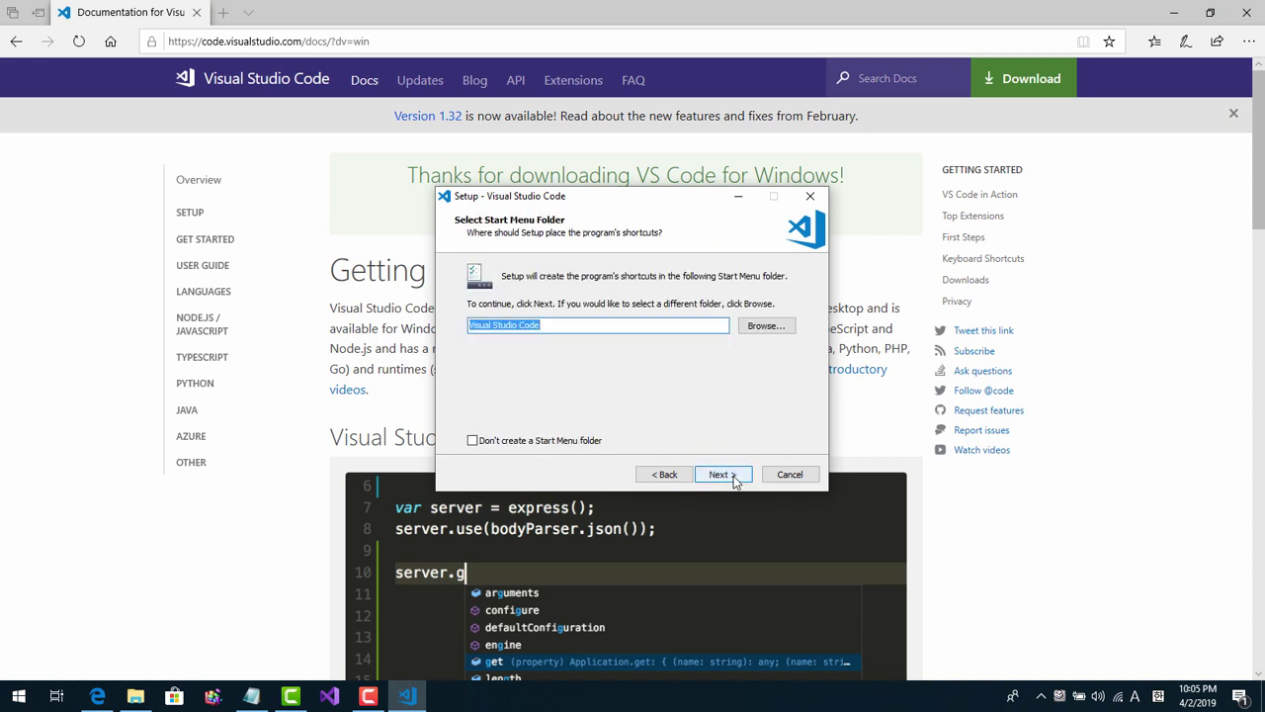
left_click(734, 479)
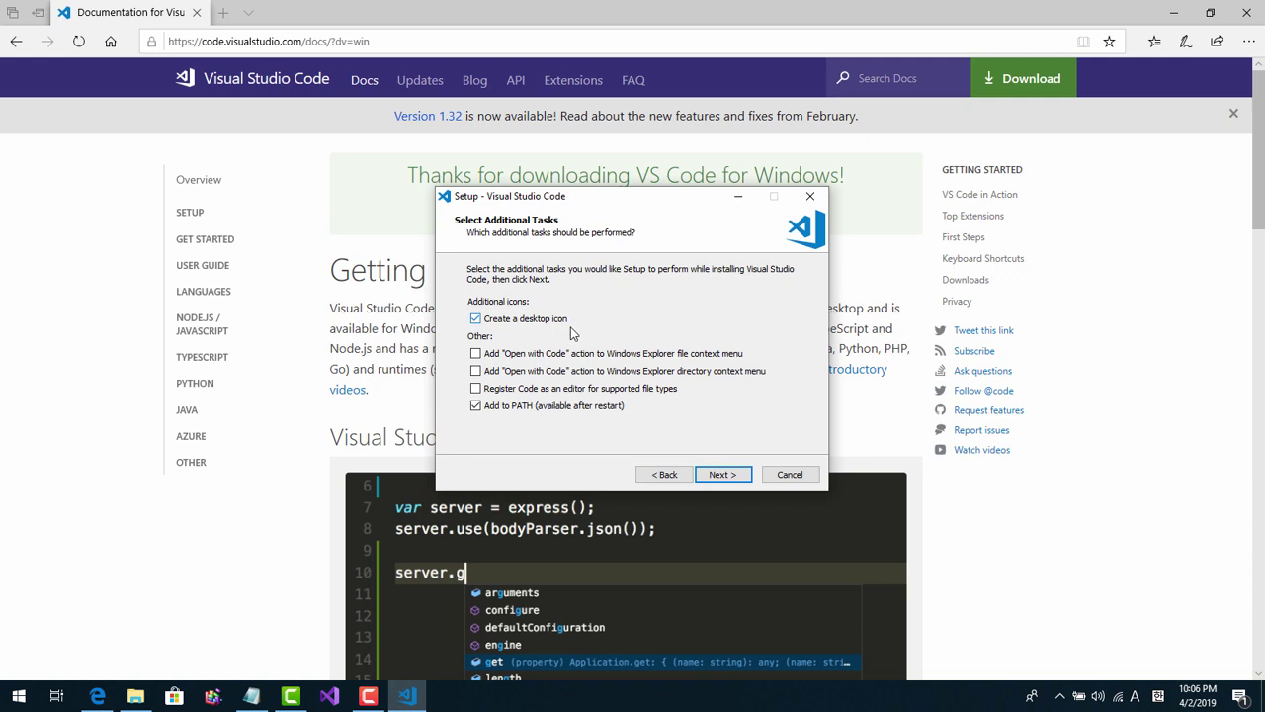
- Install Visual Studio Code with a desktop icon and the Add to PATH option, and launch it on finishing
left_click(725, 476)
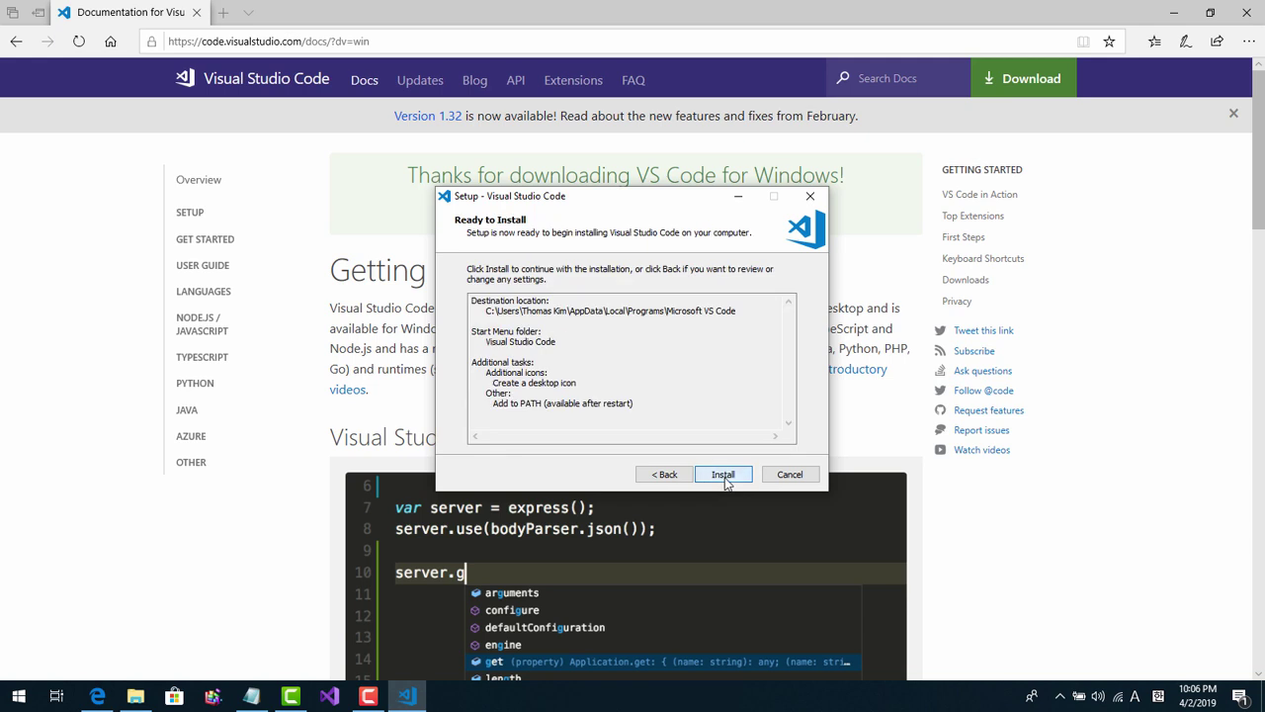
left_click(725, 477)
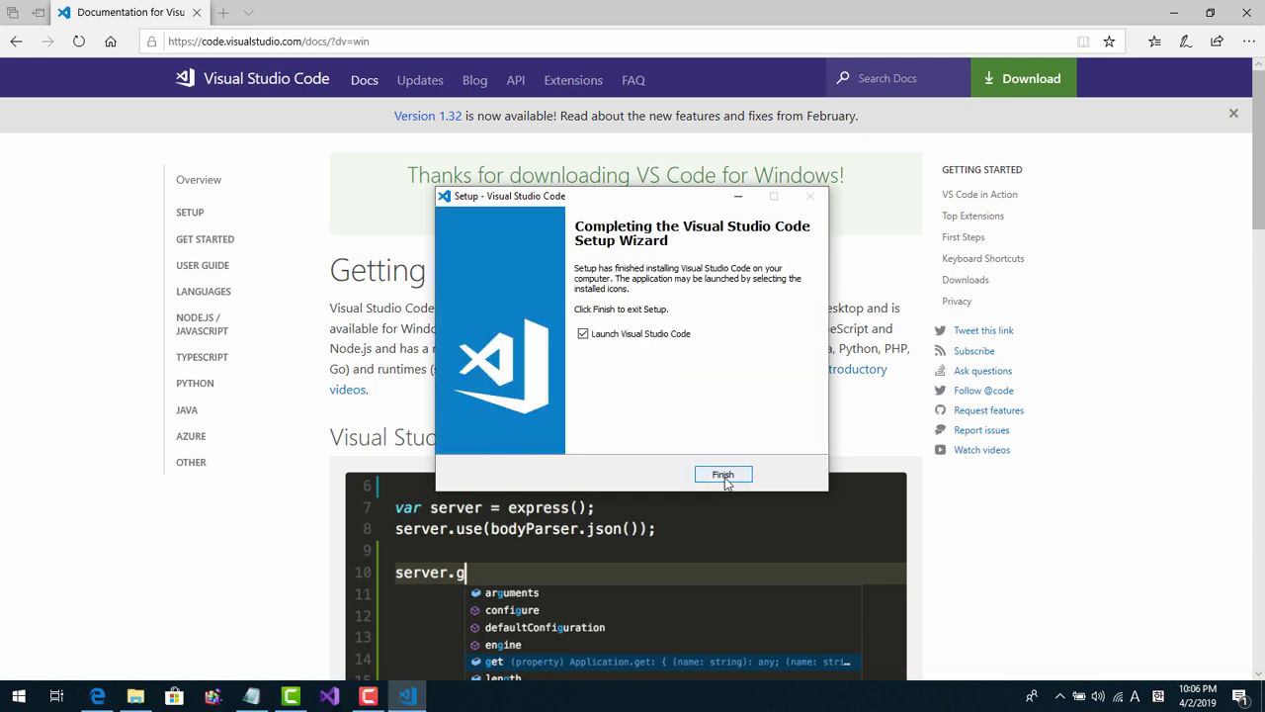
left_click(723, 476)
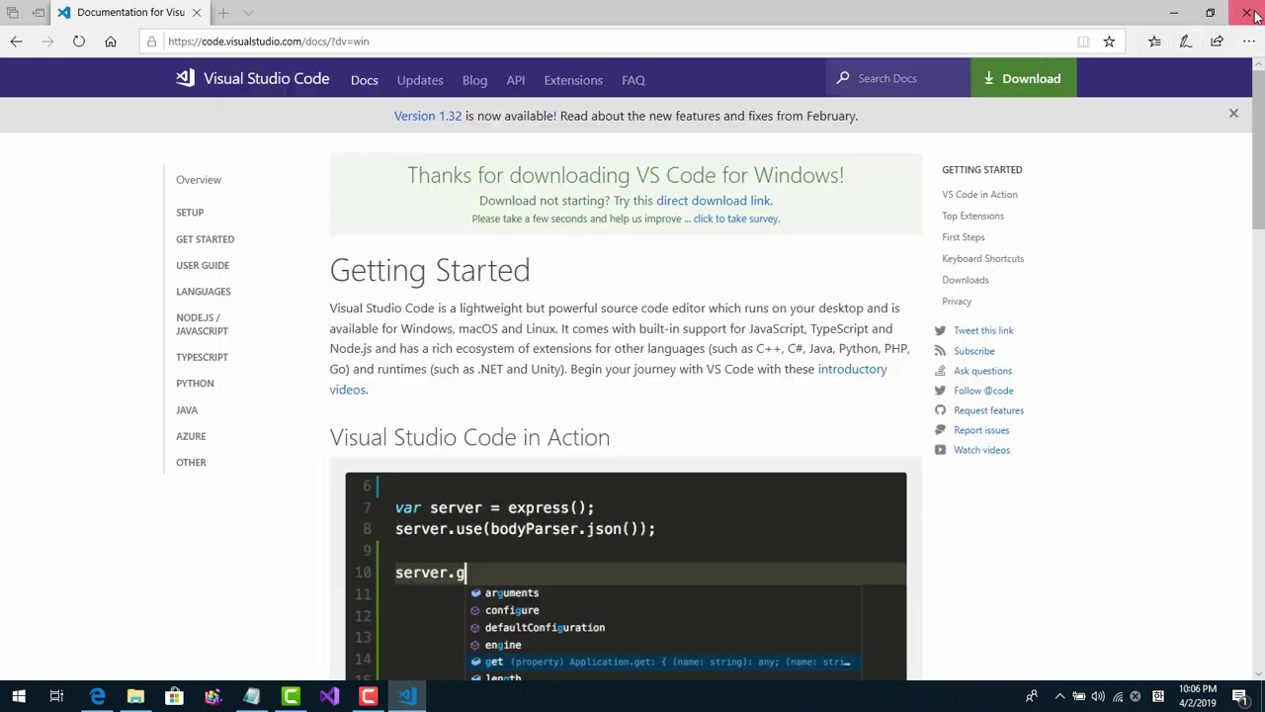
- Close the open browser windows, maximize Visual Studio Code and clear its usage data notice by opening and closing the linked page
left_click(1253, 13)
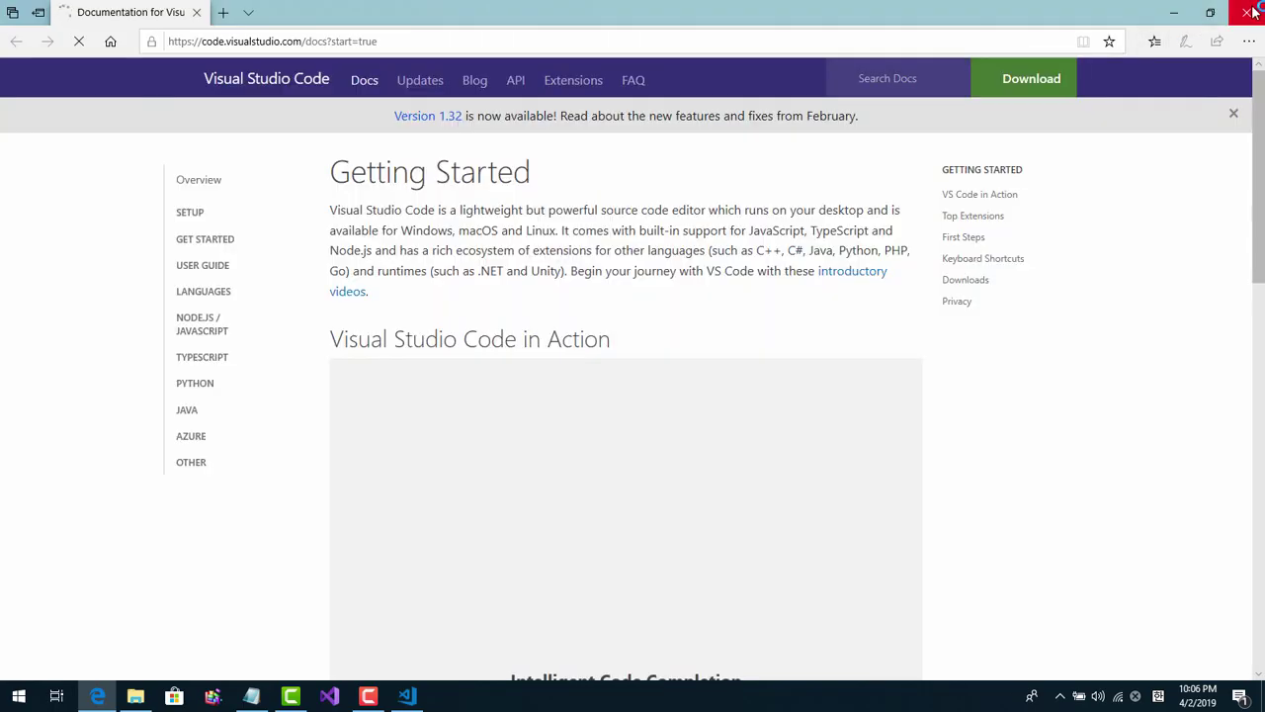
left_click(1253, 12)
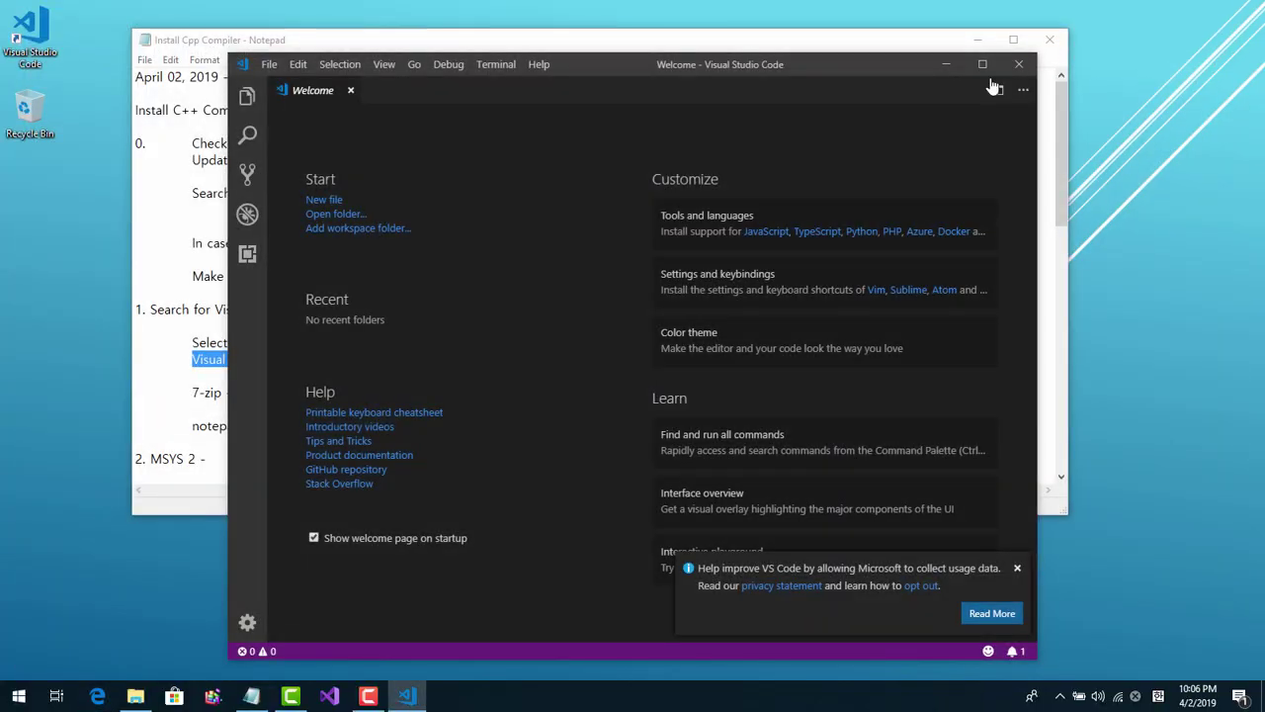
left_click(982, 64)
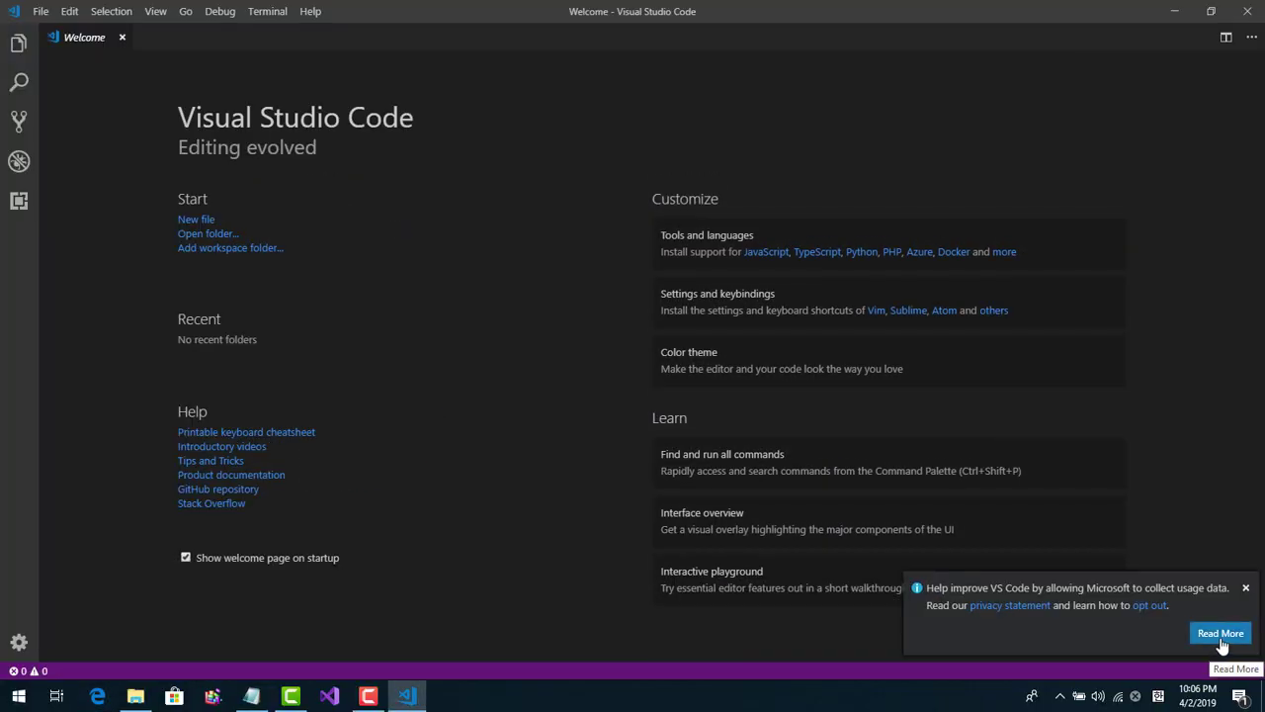
left_click(1222, 639)
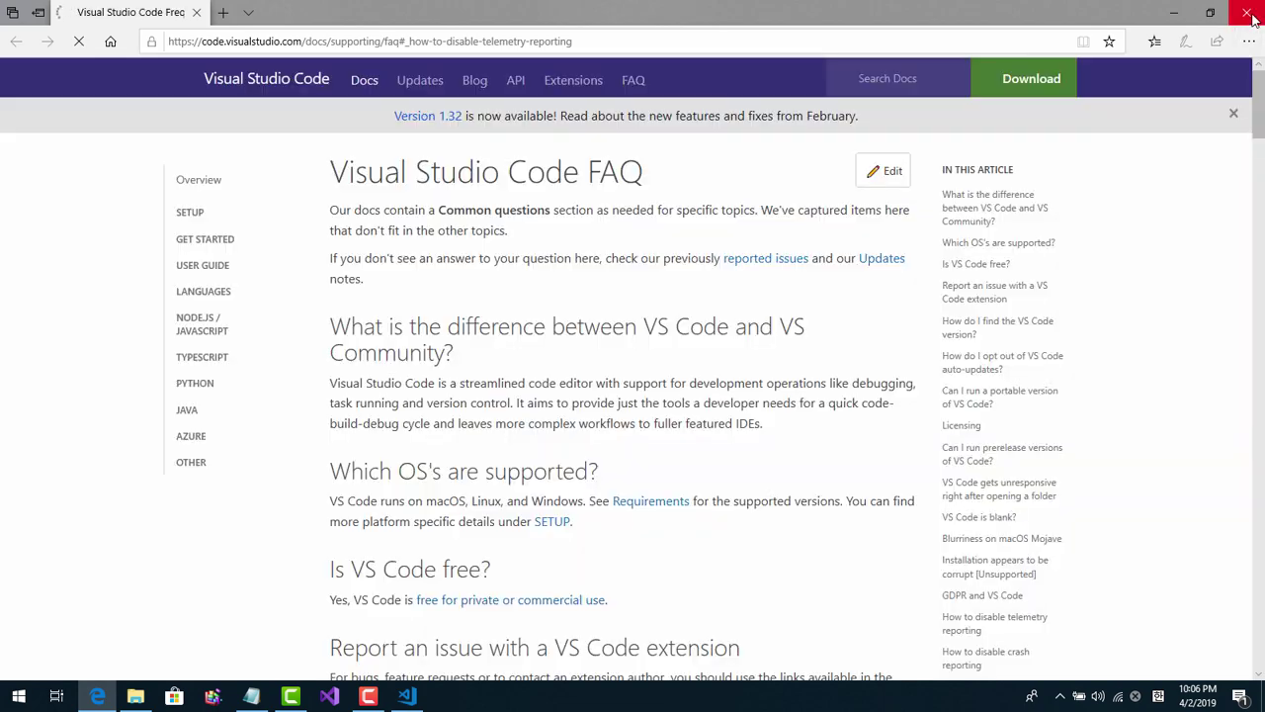
left_click(1247, 12)
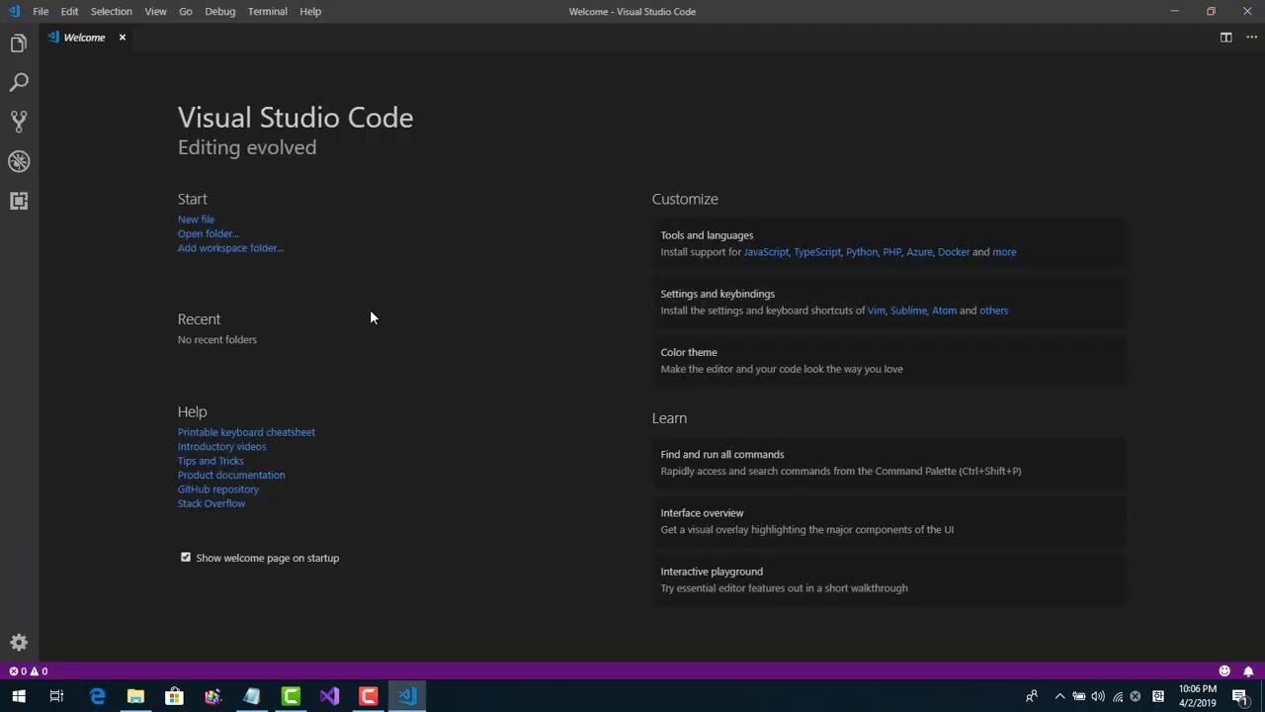
- Install Microsoft's C/C++ extension from the Visual Studio Code extensions marketplace
left_click(18, 201)
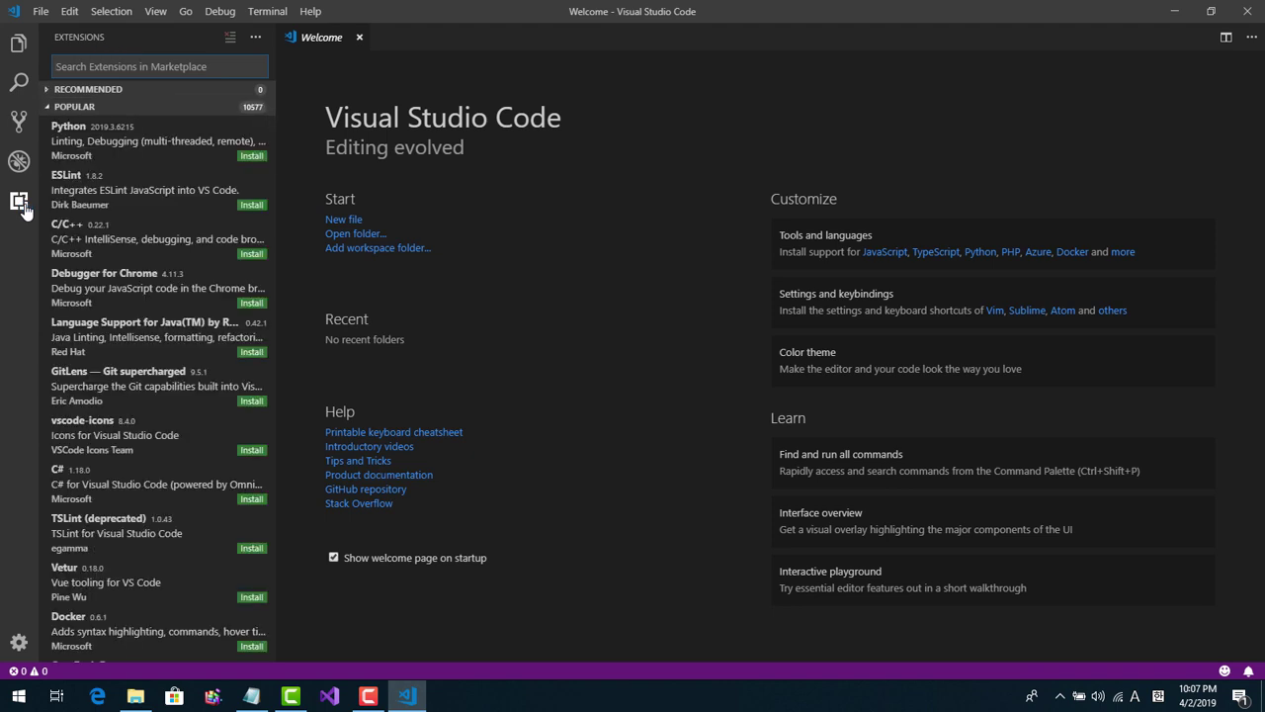
left_click(96, 248)
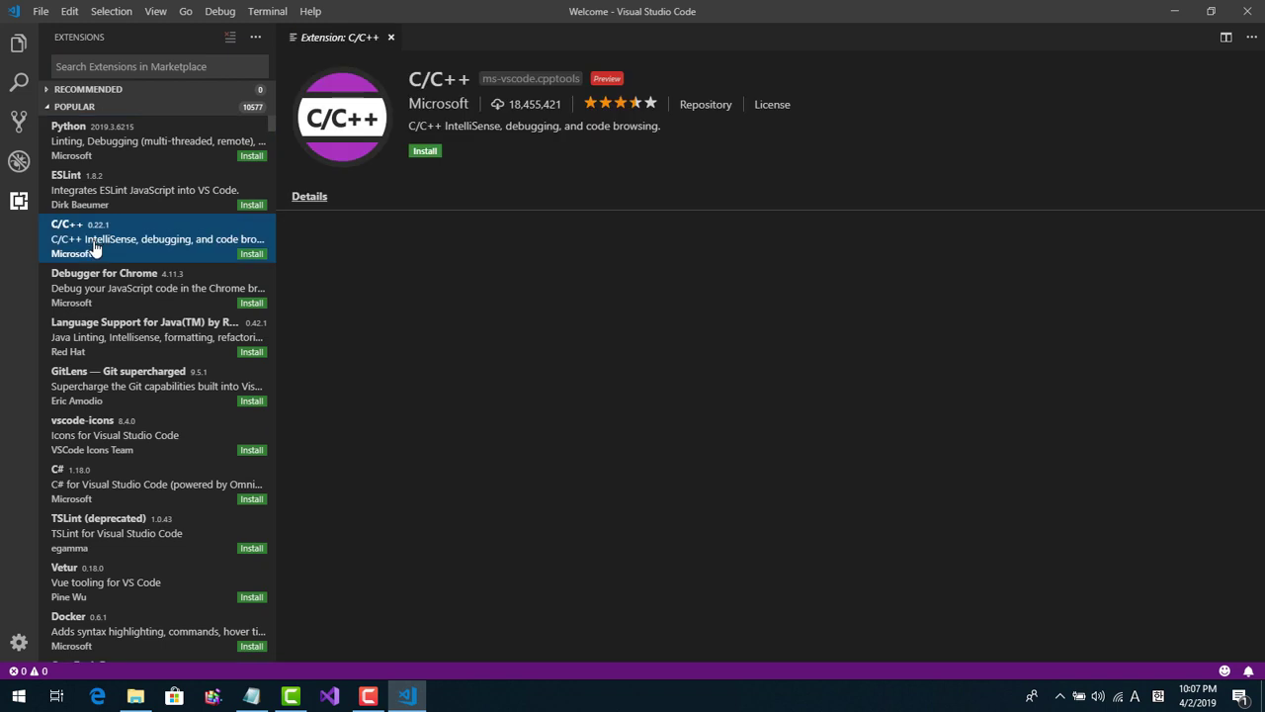
left_click(431, 155)
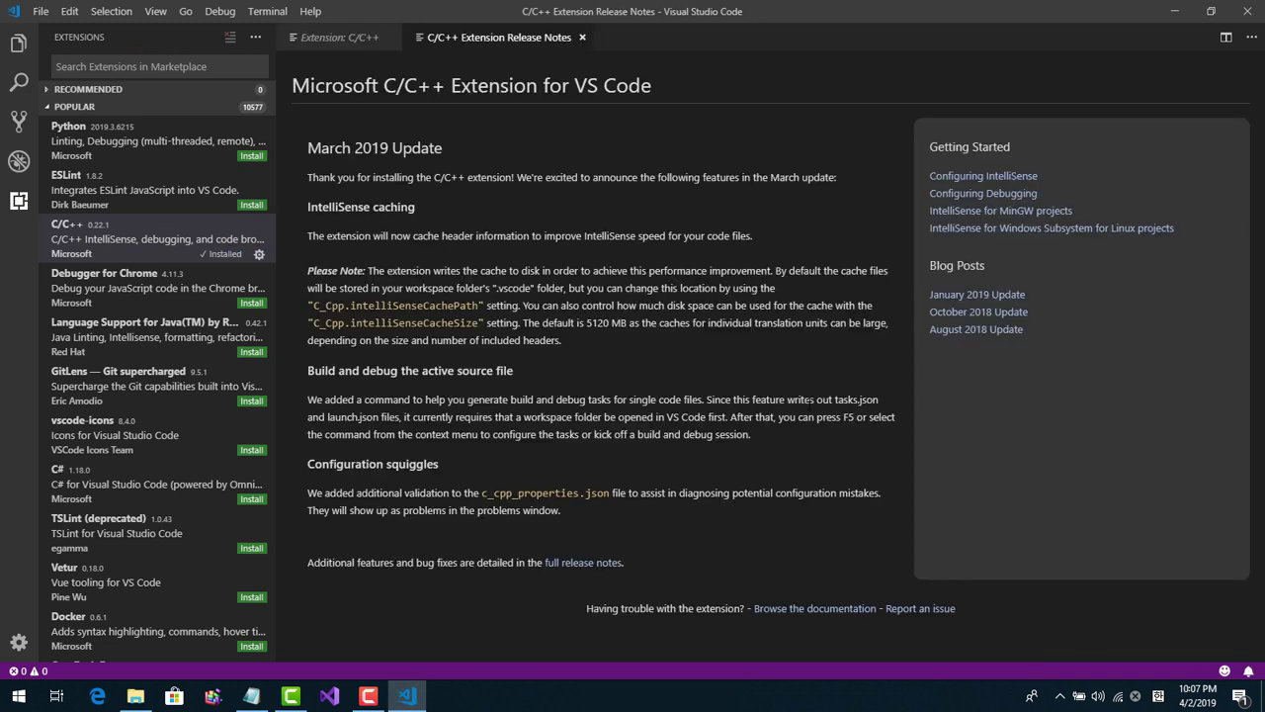
- Close the C/C++ release notes and extension details pages, then exit Visual Studio Code
left_click(582, 37)
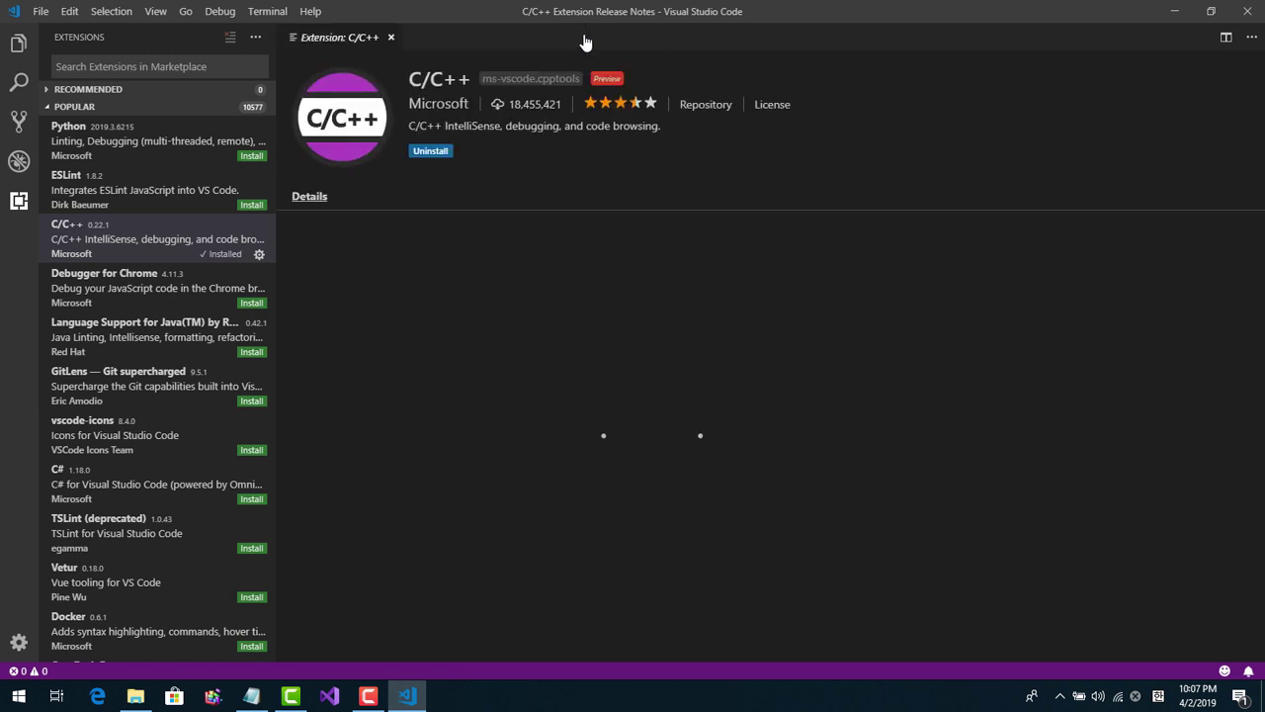
left_click(391, 37)
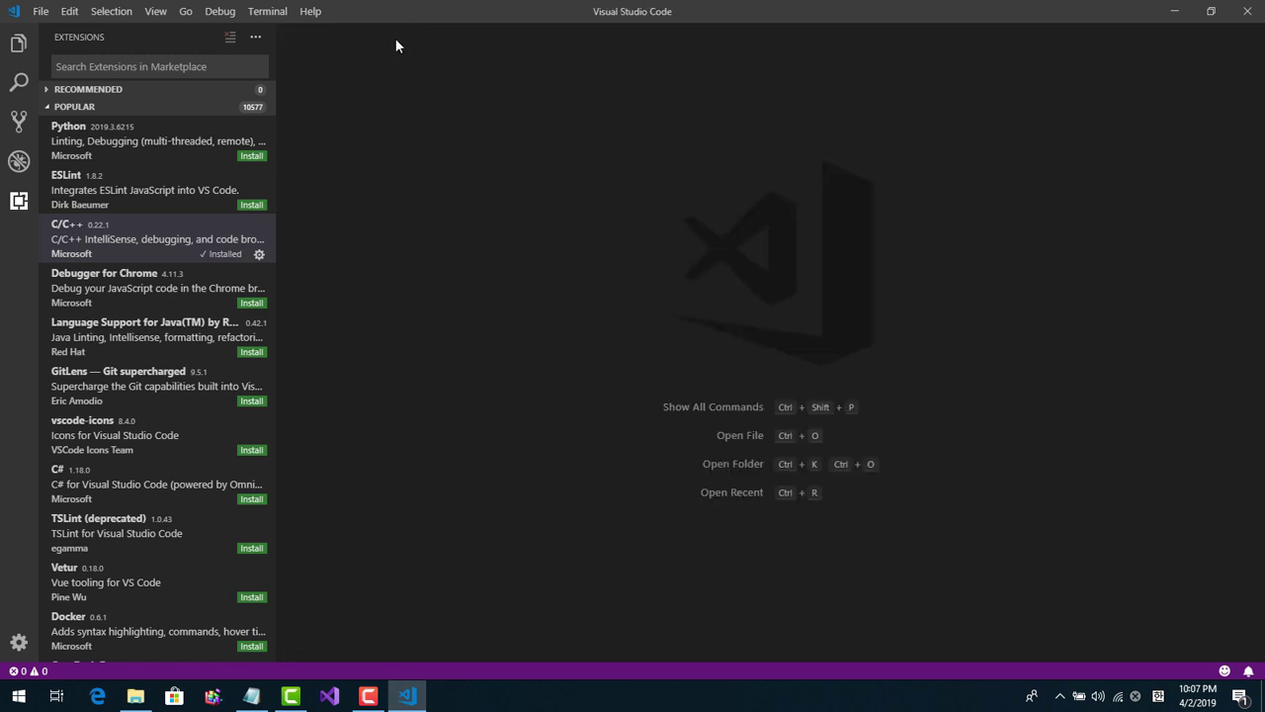
left_click(1248, 14)
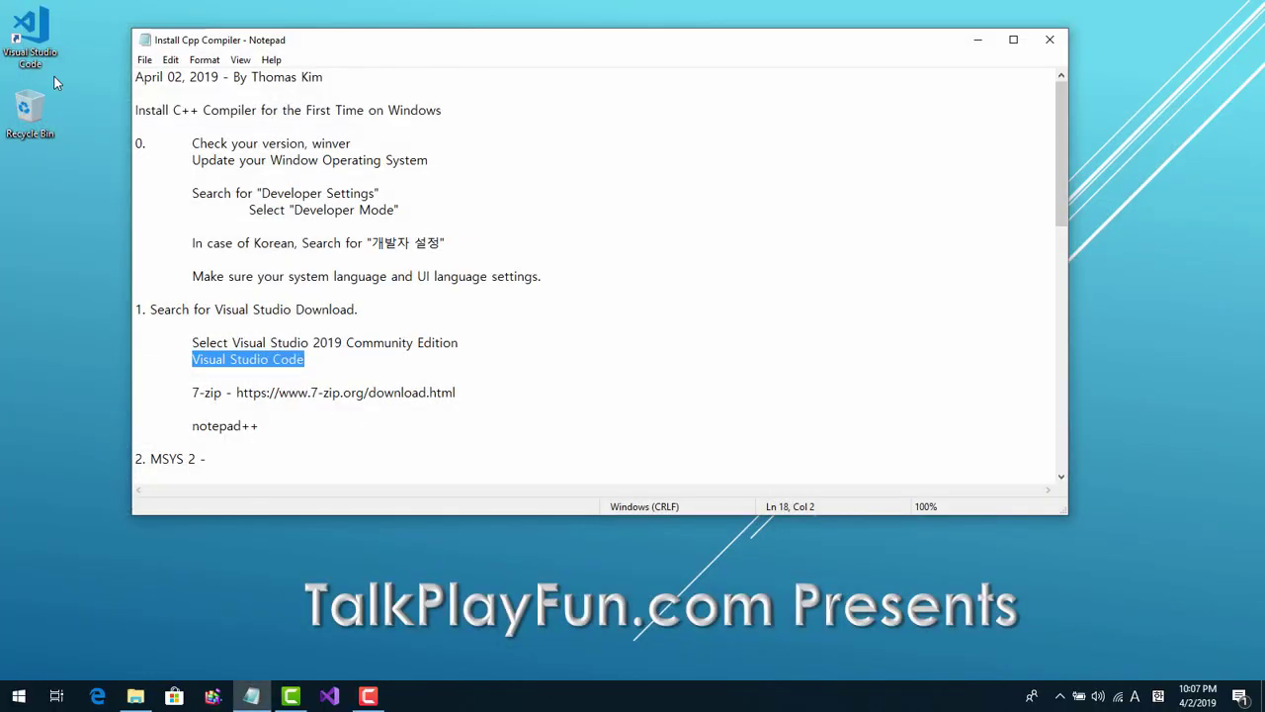
left_click_drag(46, 65, 366, 700)
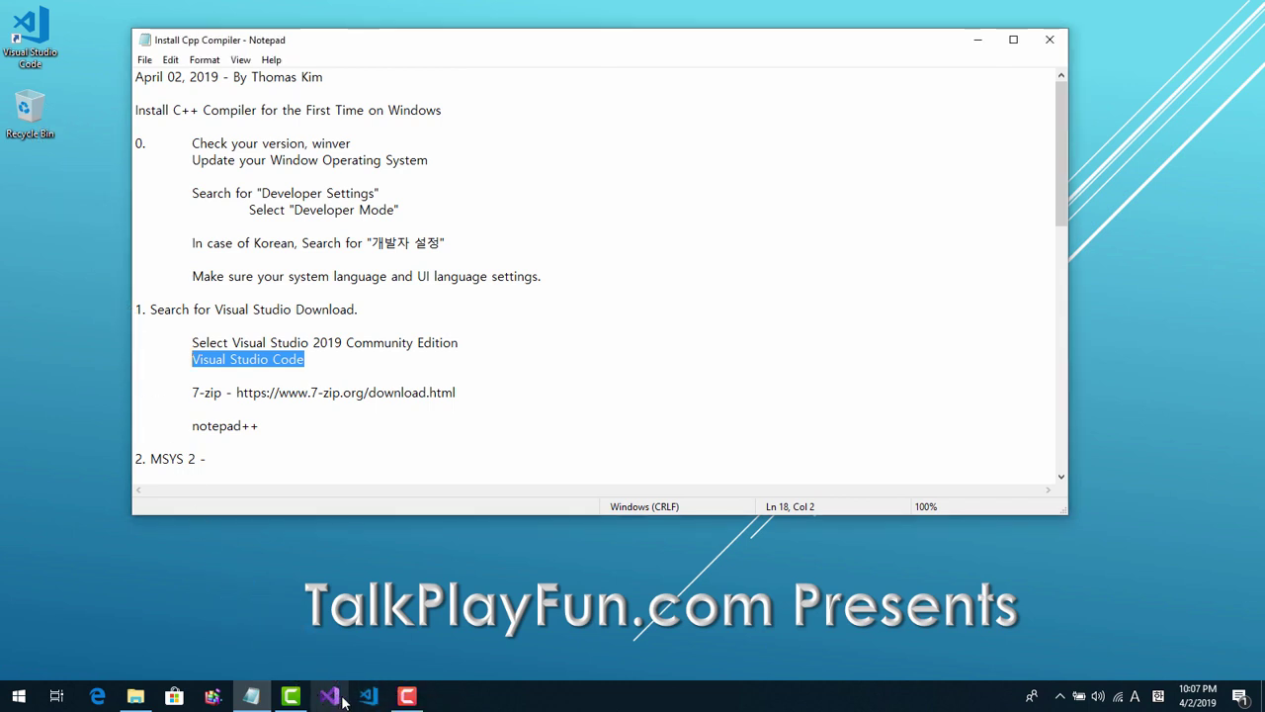
left_click(369, 697)
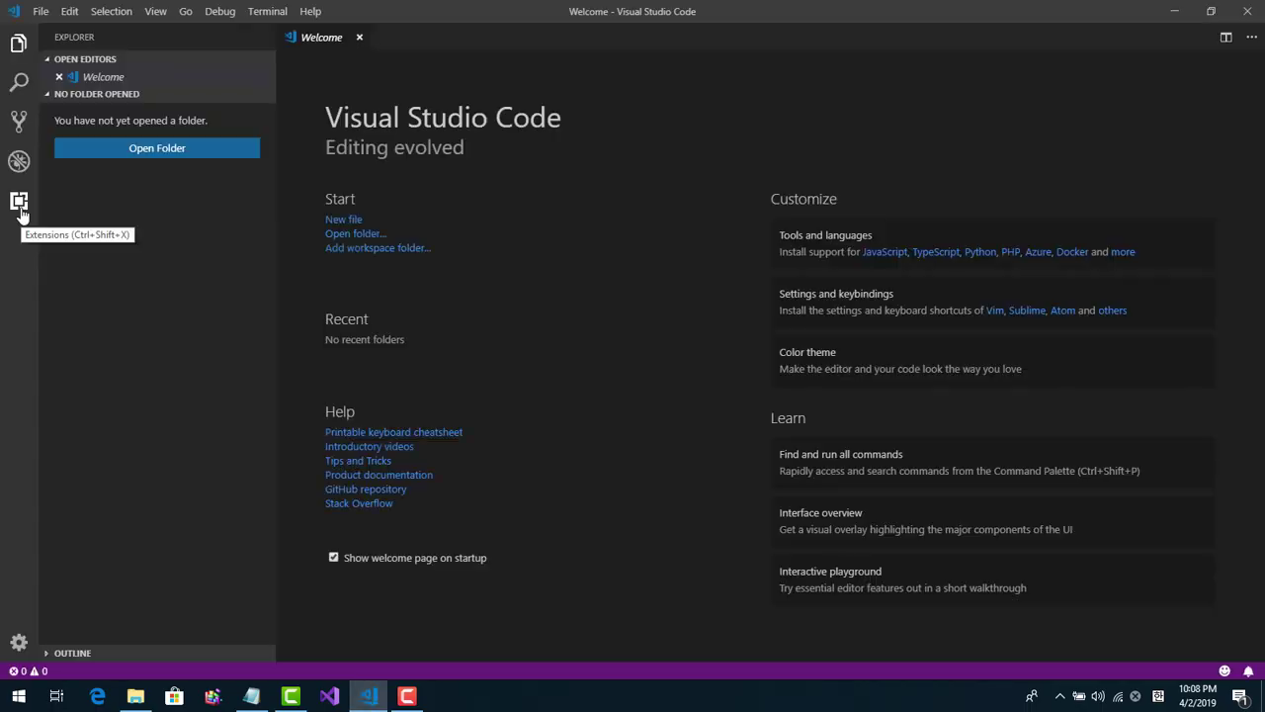
left_click(20, 206)
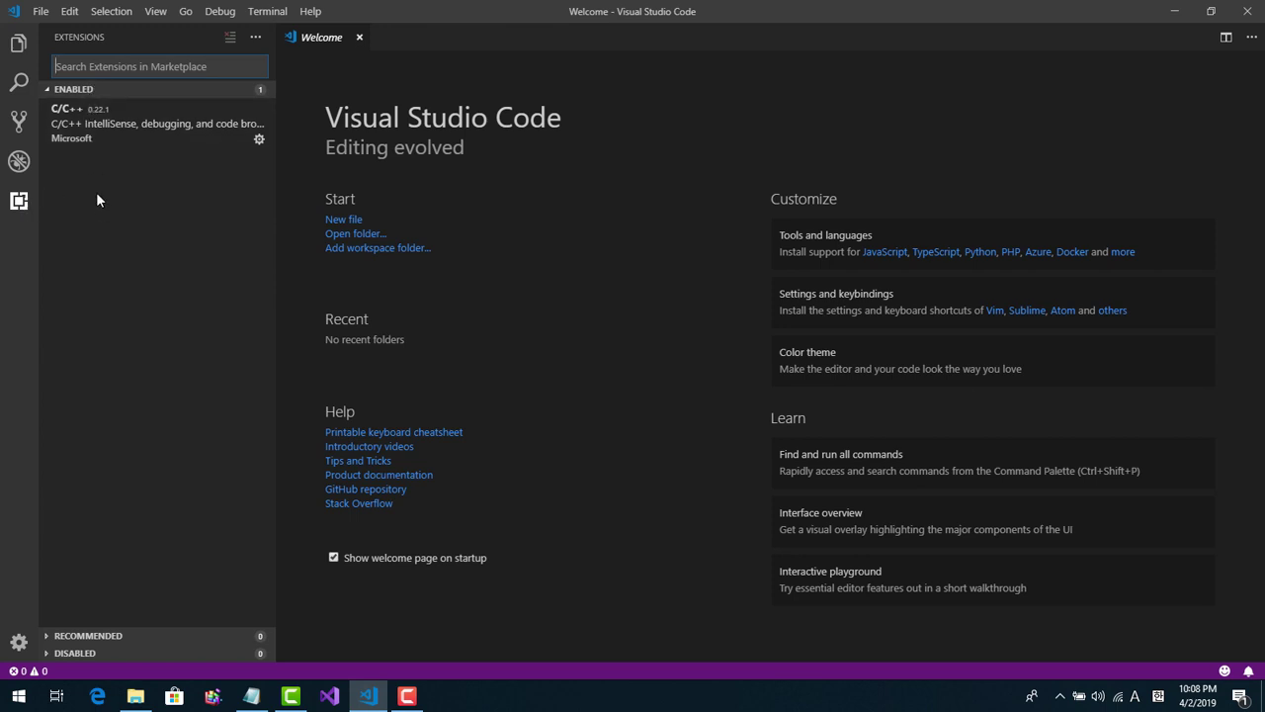
- Set Auto Save to onFocusChange in the Text Editor's Files settings, then close Visual Studio Code
left_click(40, 12)
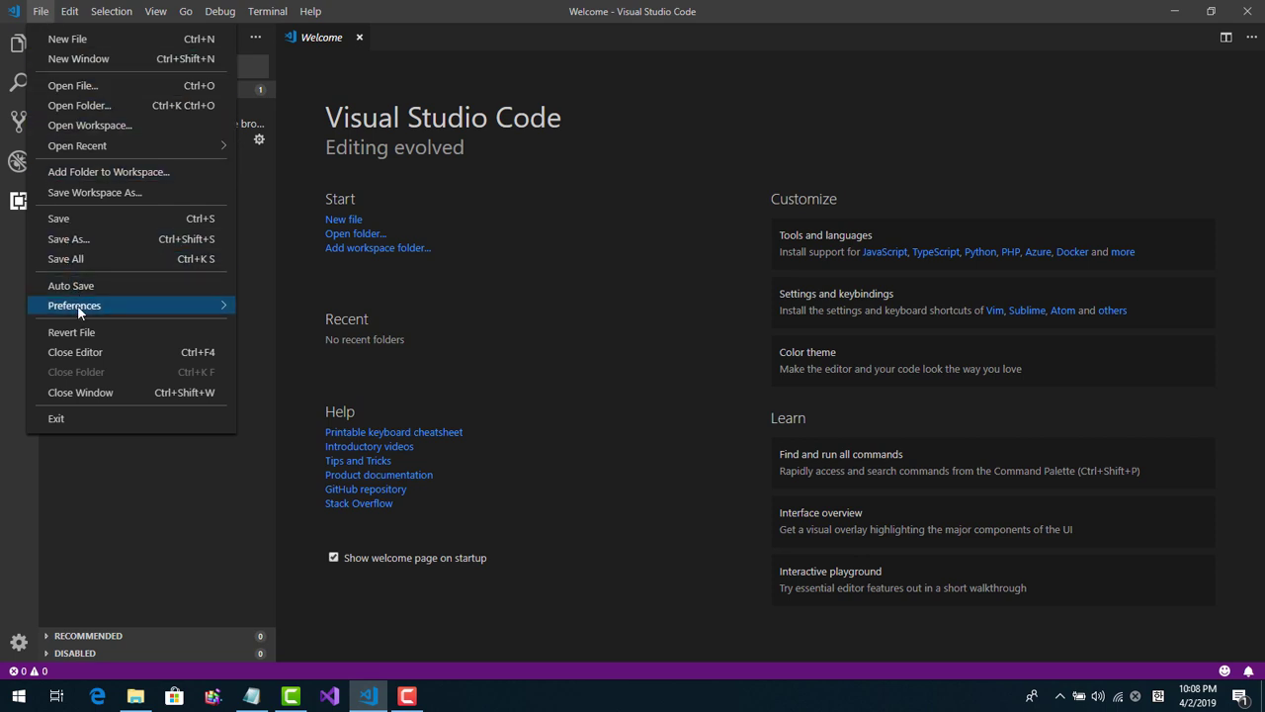
mouse_move(77, 305)
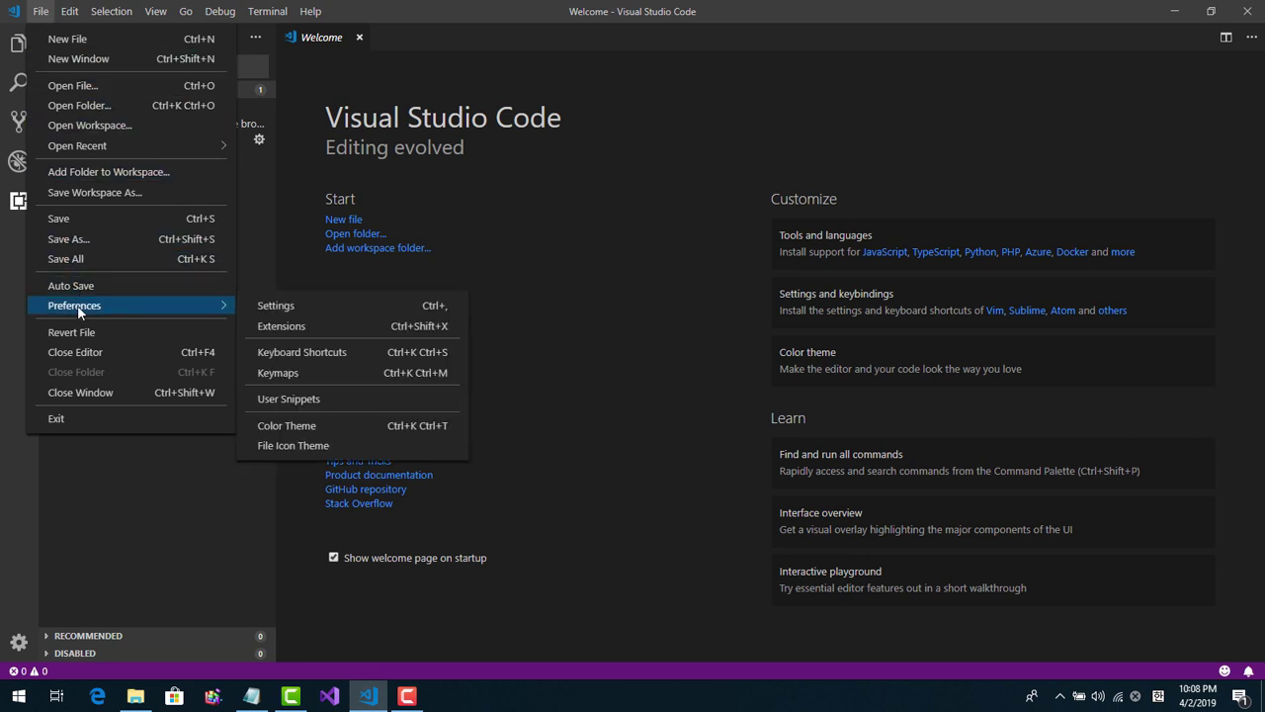
left_click(277, 306)
left_click(435, 156)
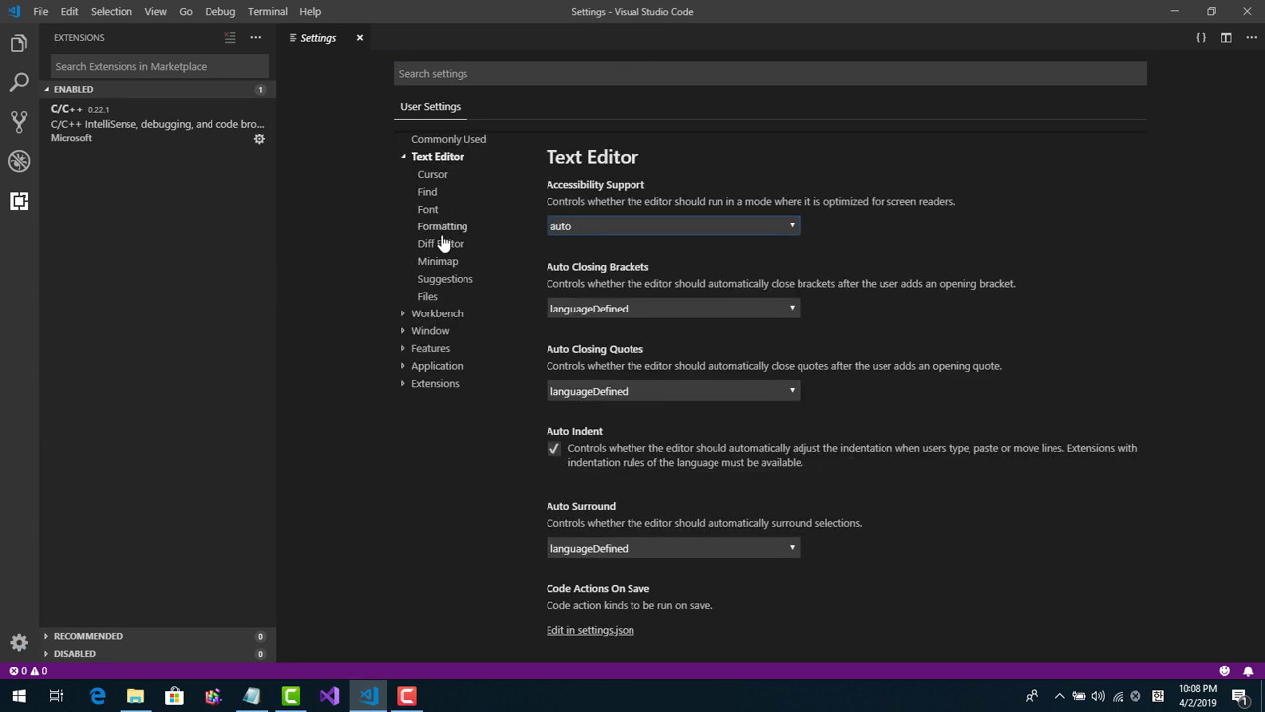
left_click(429, 296)
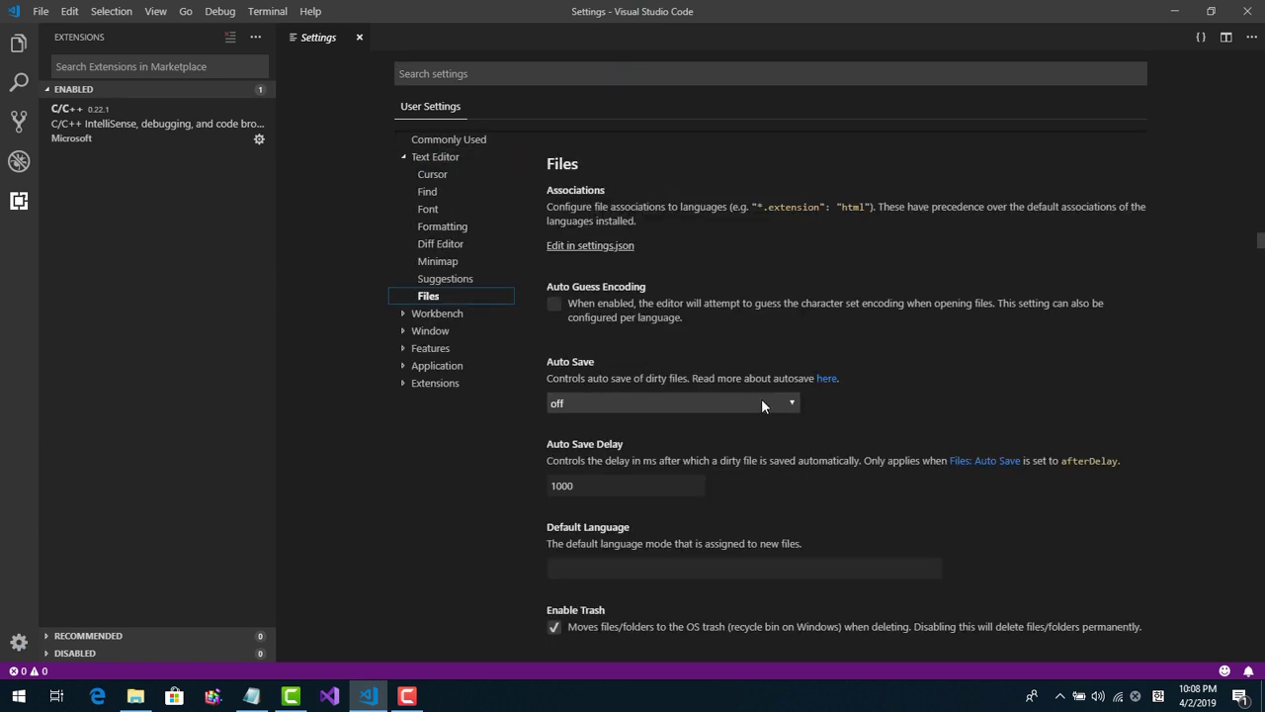
left_click(793, 404)
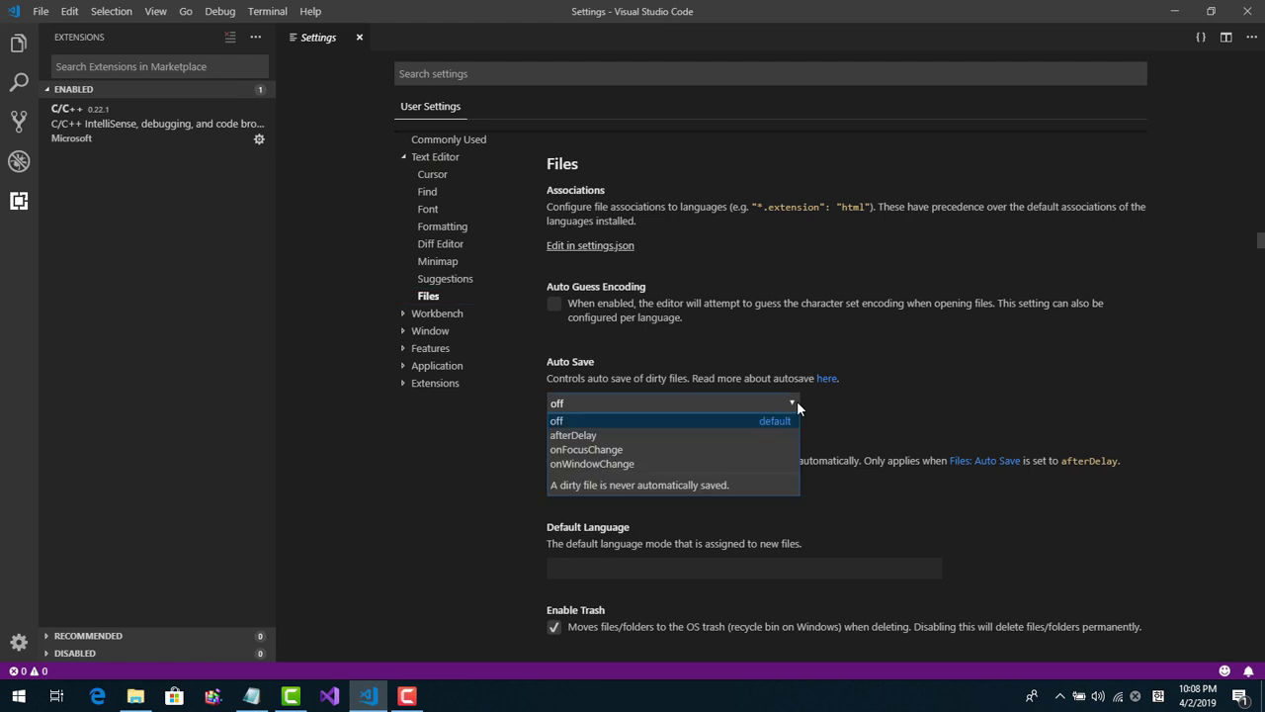
left_click(588, 451)
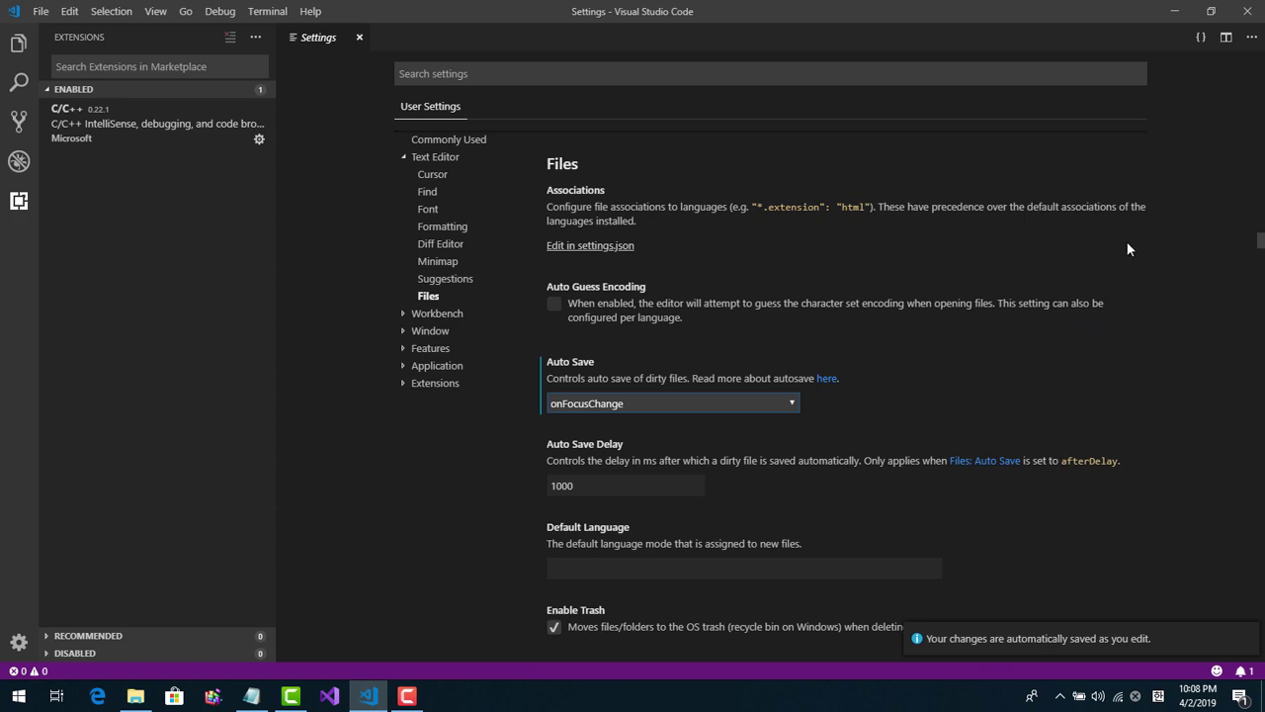
left_click(1246, 12)
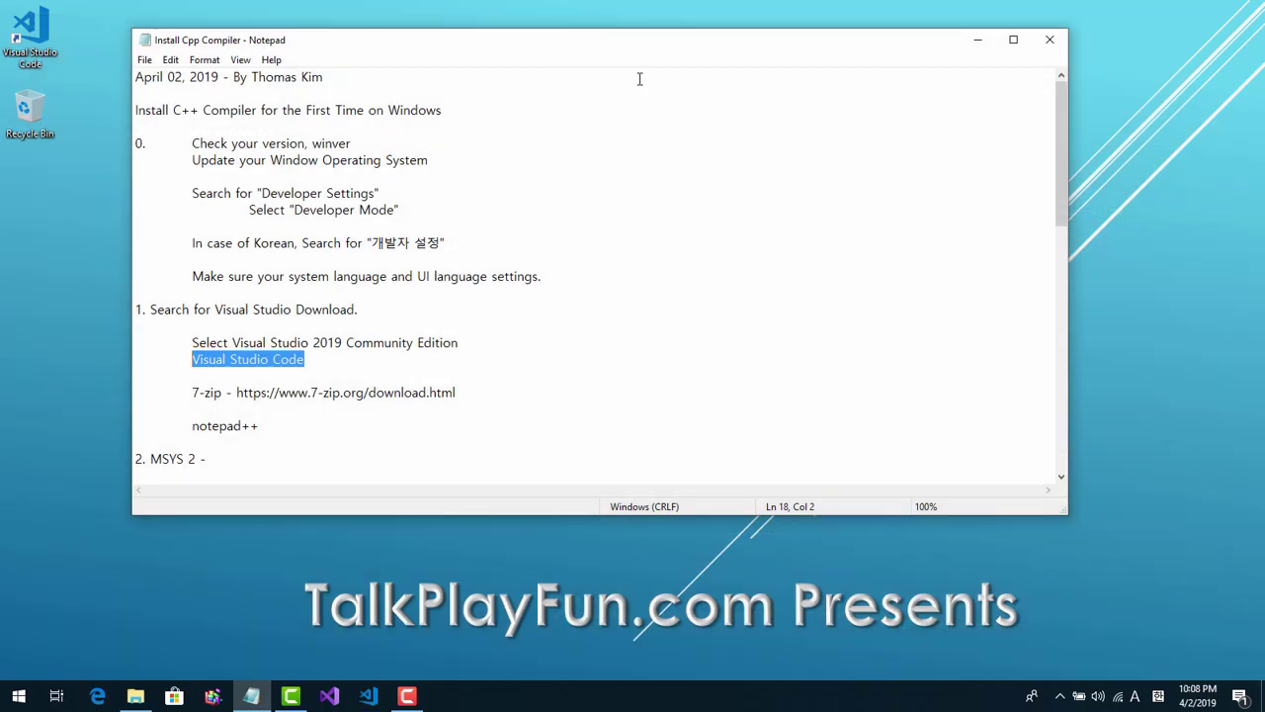
- Copy "7-zip" from the Notepad installation notes and search the web in Microsoft Edge for "7-zip download"
left_click_drag(508, 45, 681, 70)
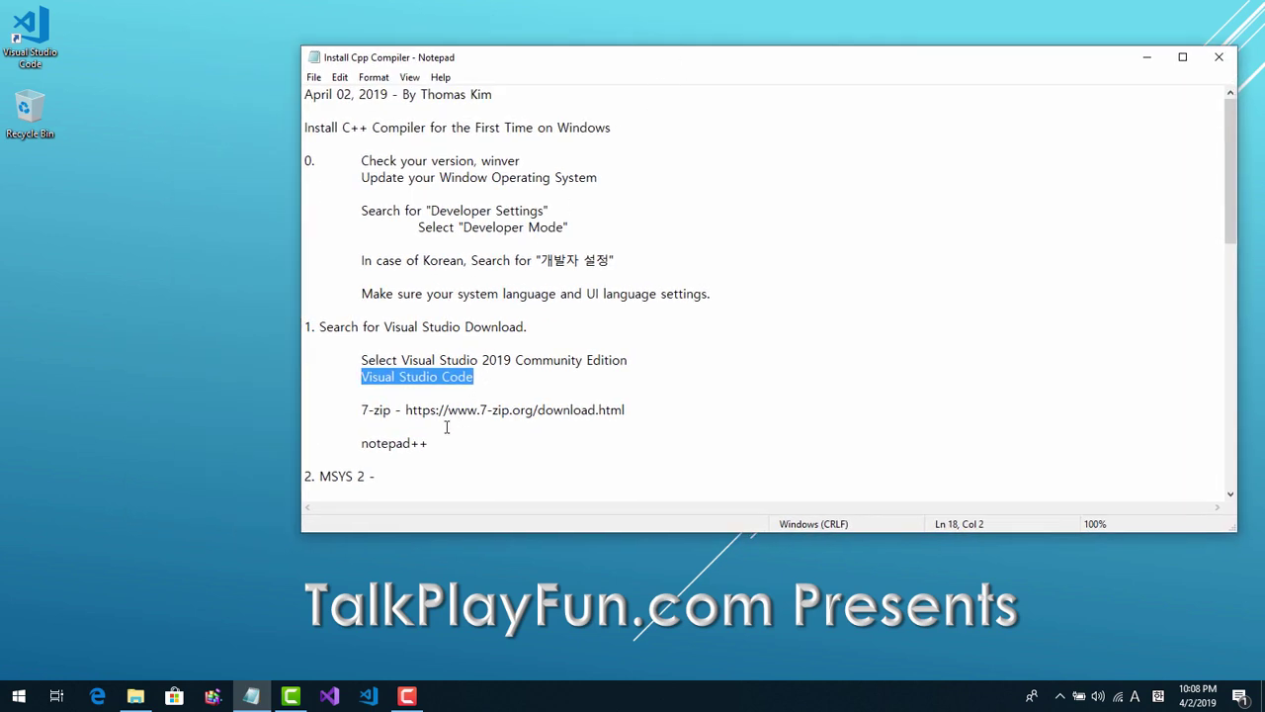
left_click_drag(392, 411, 362, 410)
key("ctrl+c")
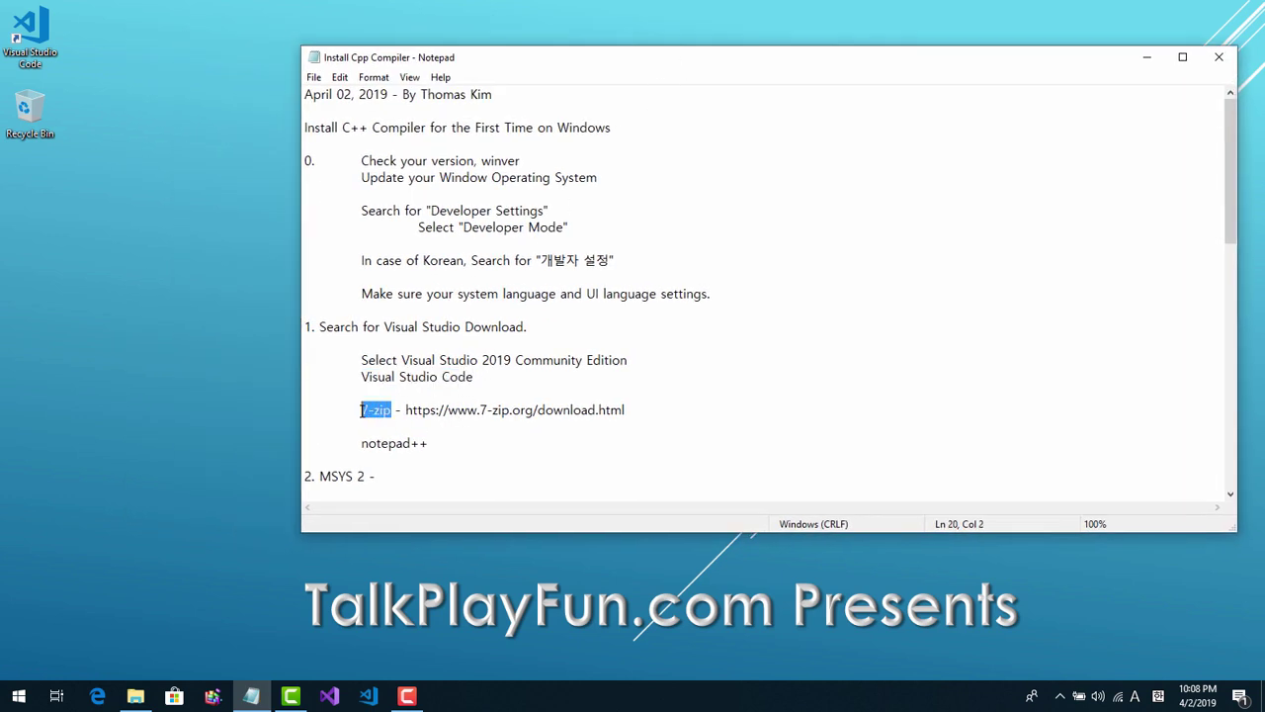
left_click(97, 696)
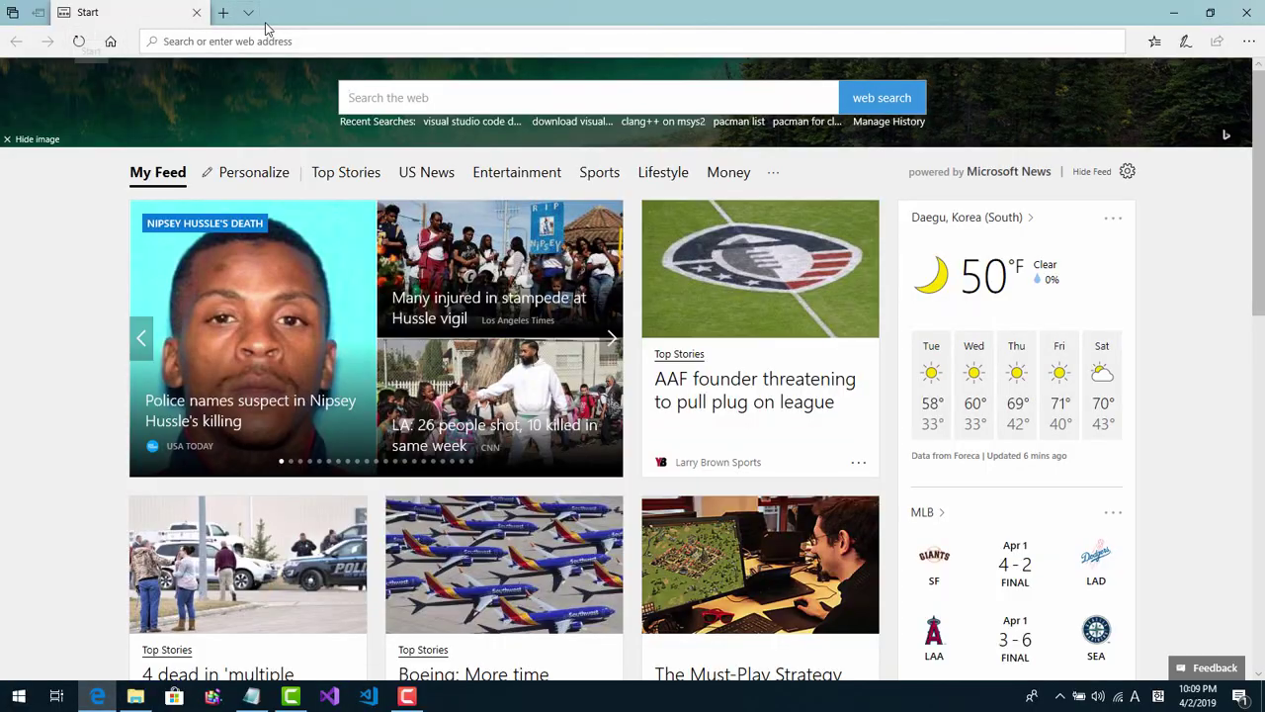
left_click(384, 103)
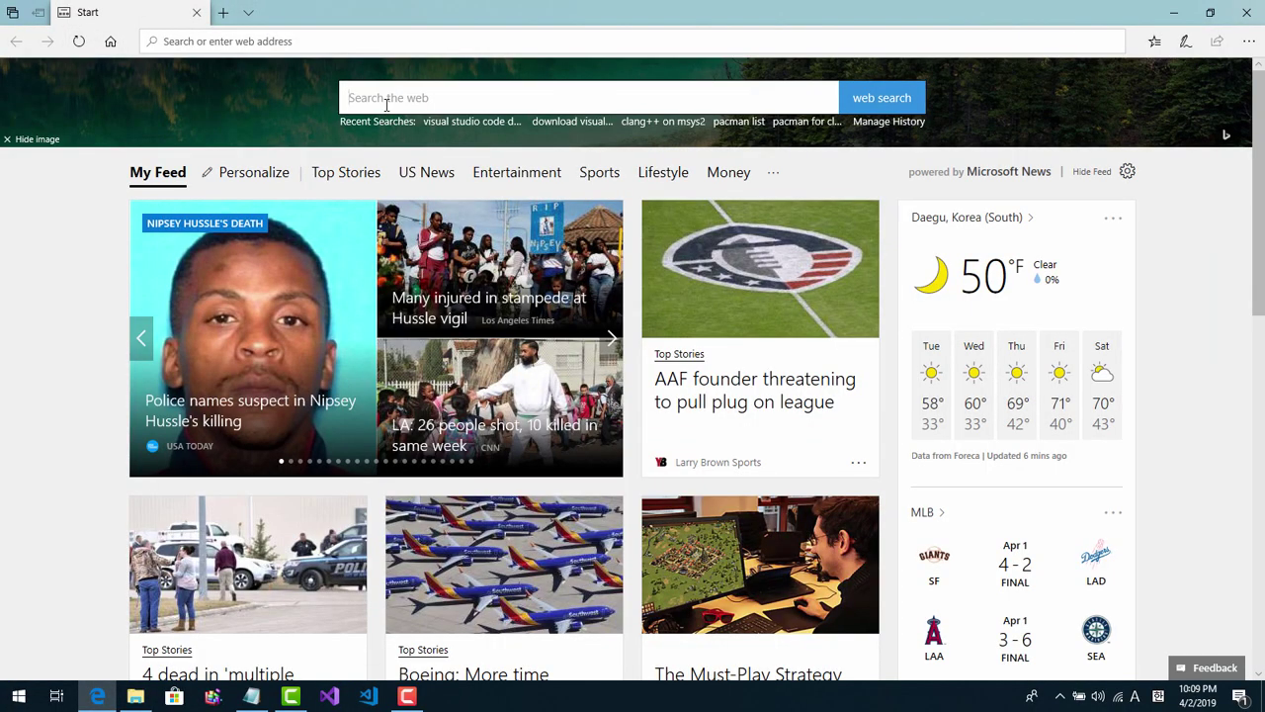
key("ctrl+v")
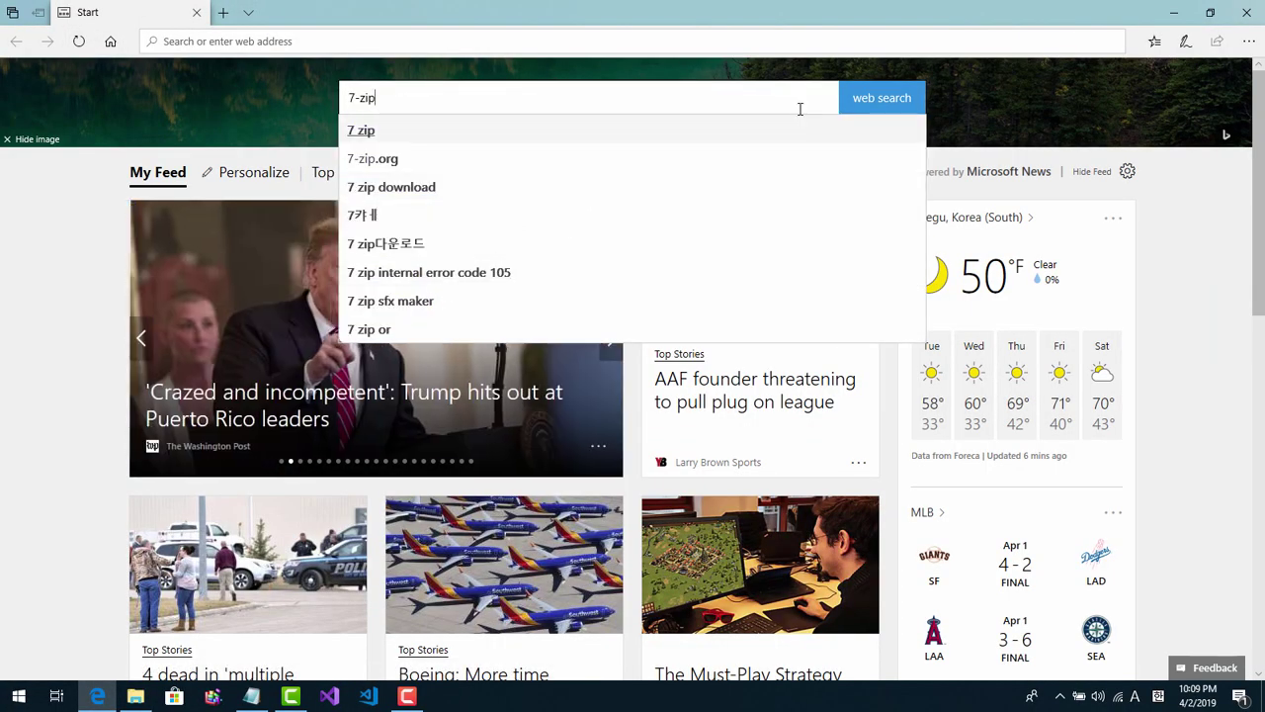
type("down")
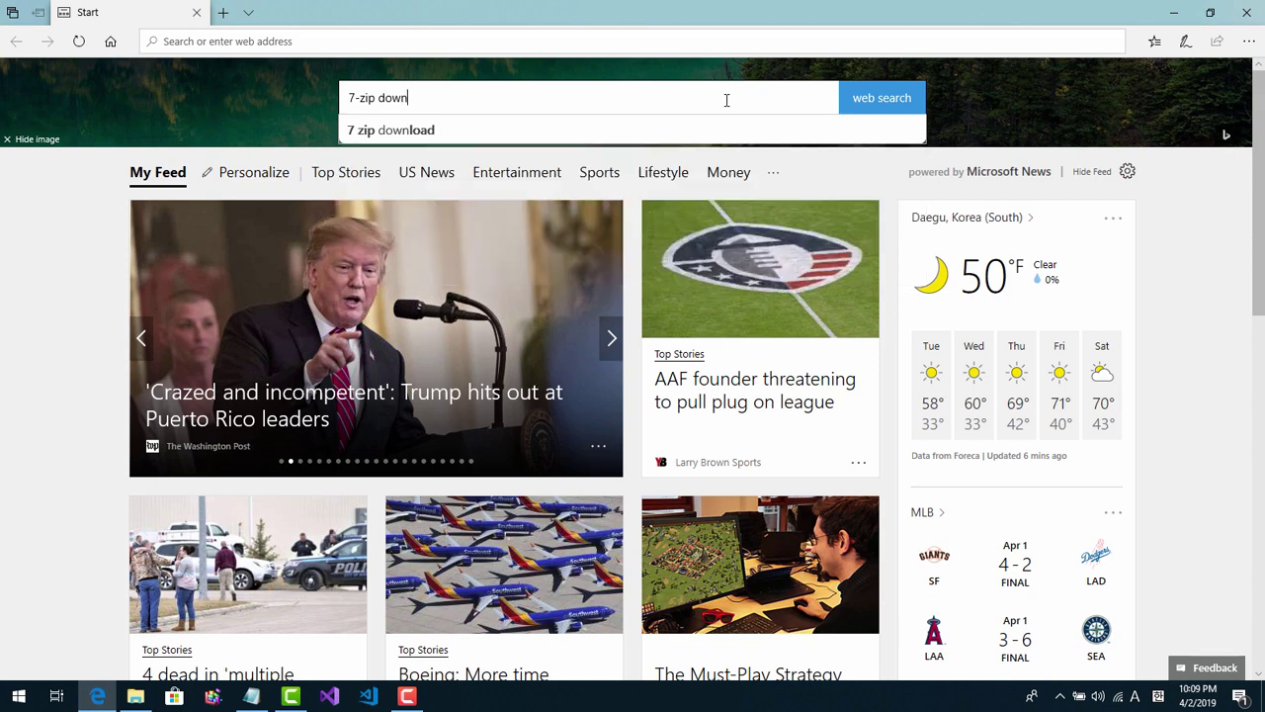
type("load")
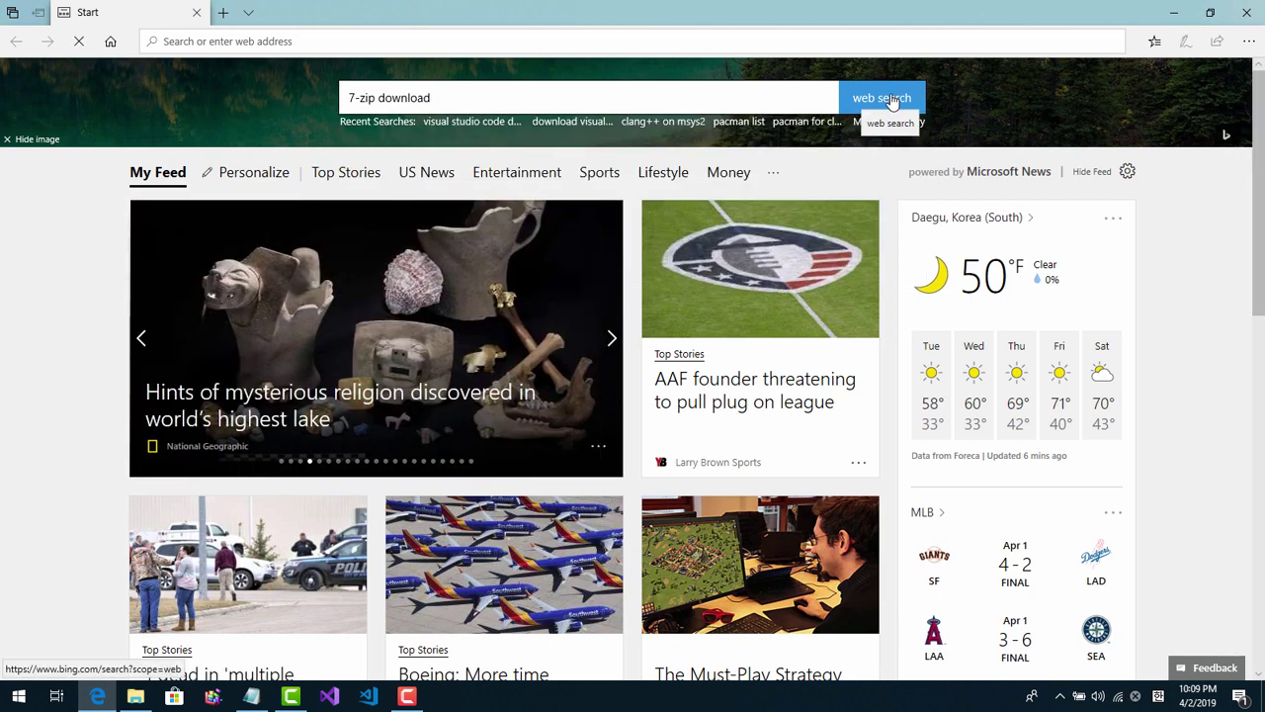
left_click(892, 98)
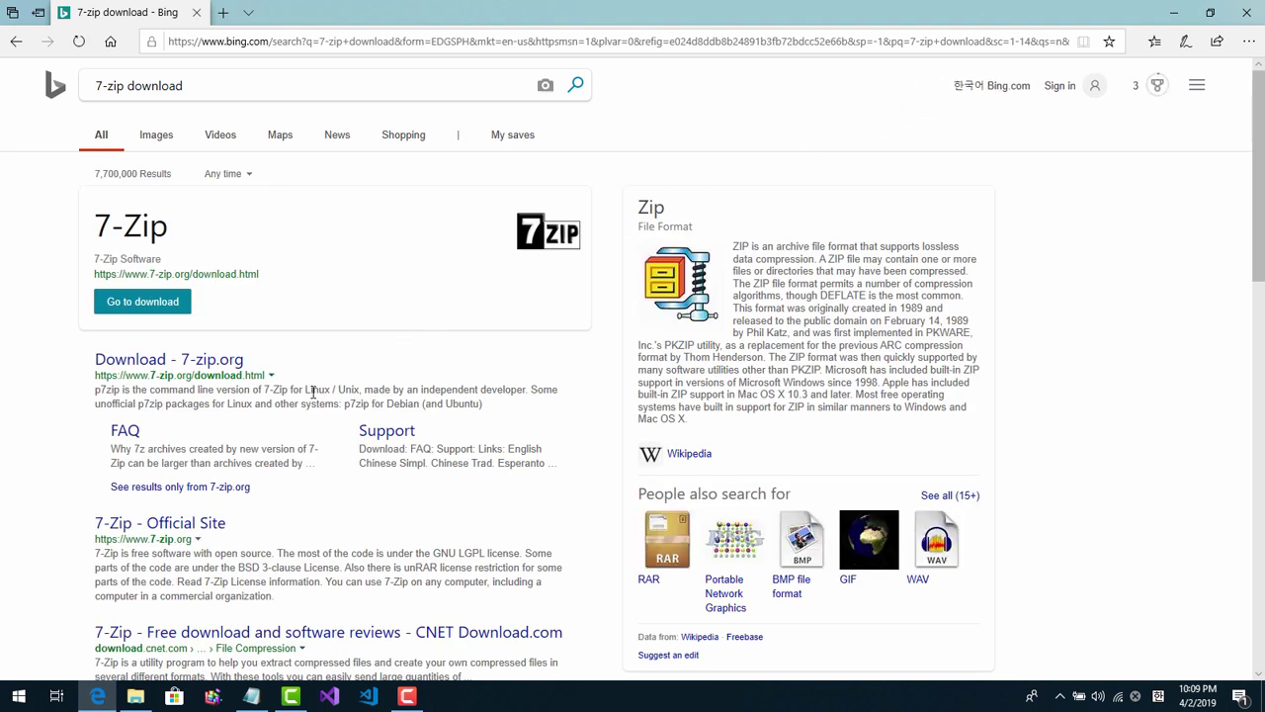
- Download the 64-bit x64 .exe of 7-Zip 19.00 from 7-zip.org, run it and install to C:\Program Files\7-Zip\
left_click(163, 366)
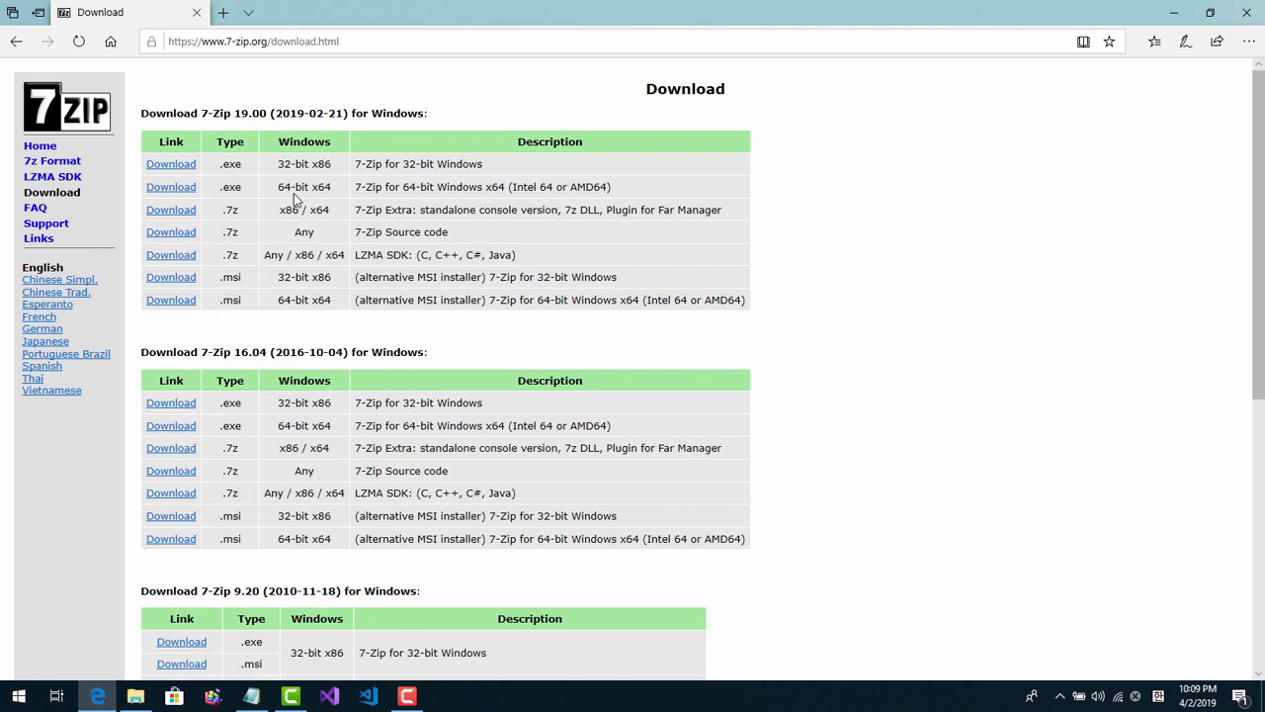
left_click(168, 196)
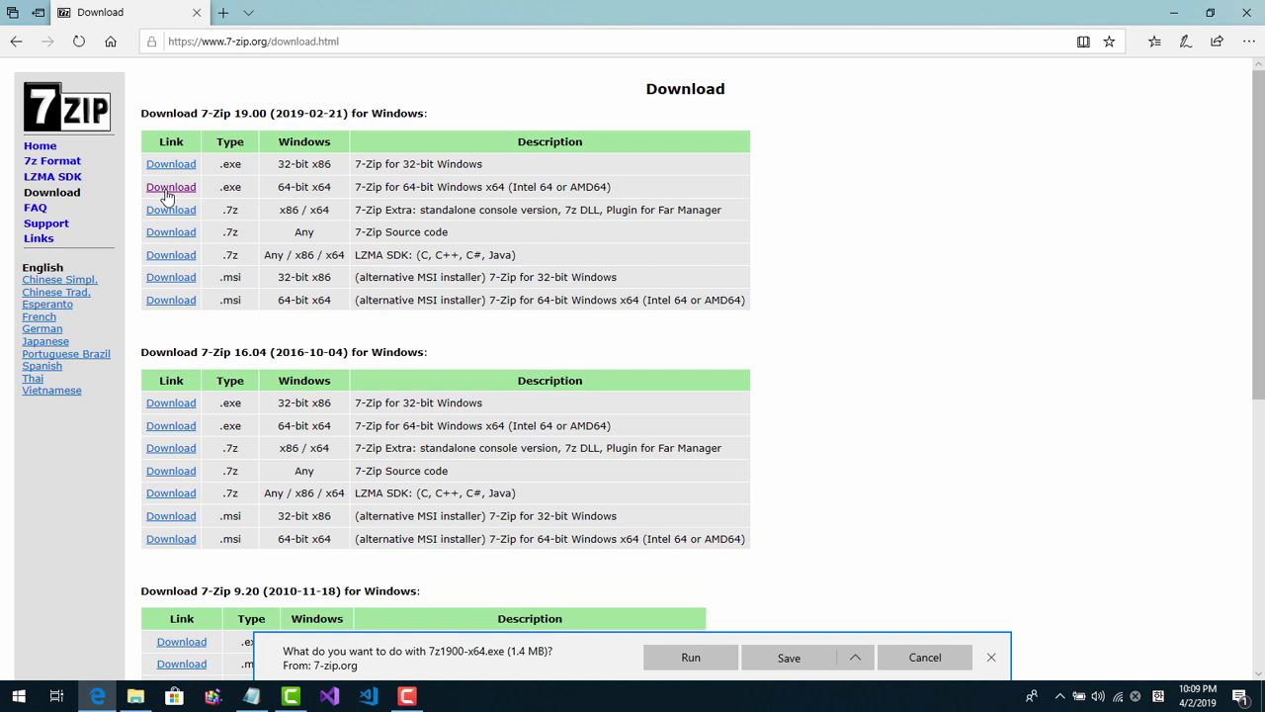
left_click(687, 658)
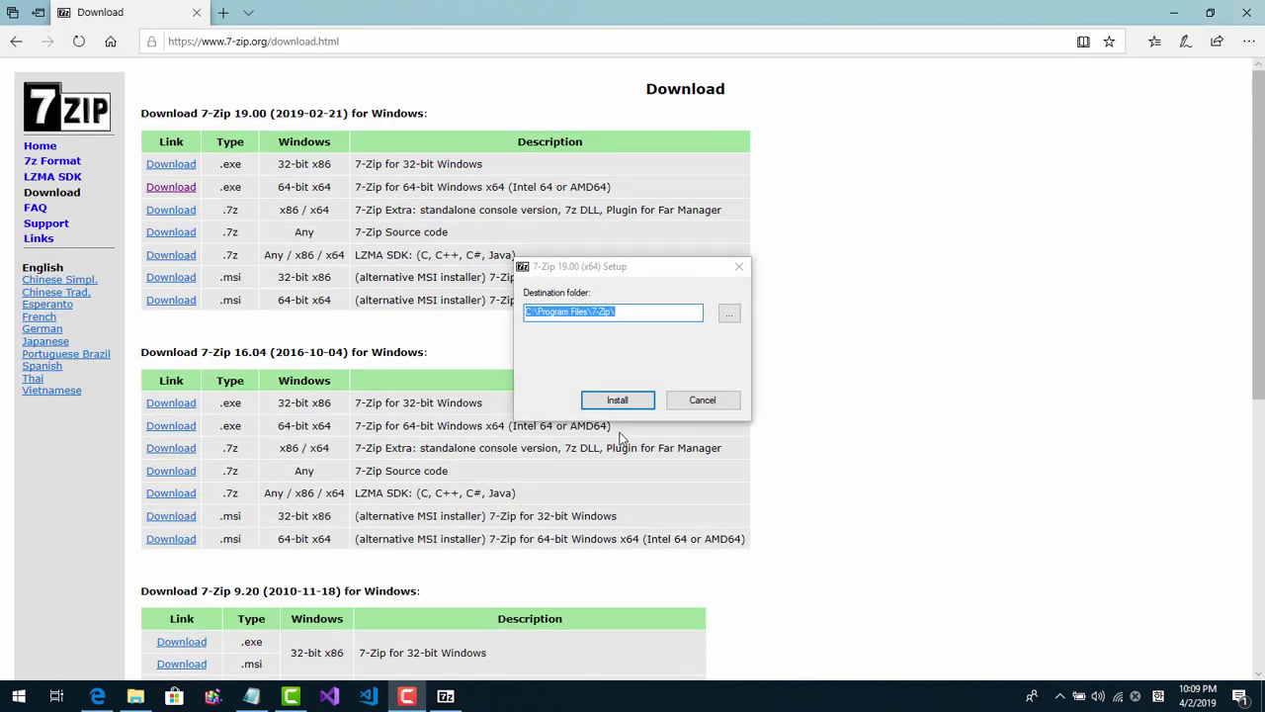
left_click(623, 408)
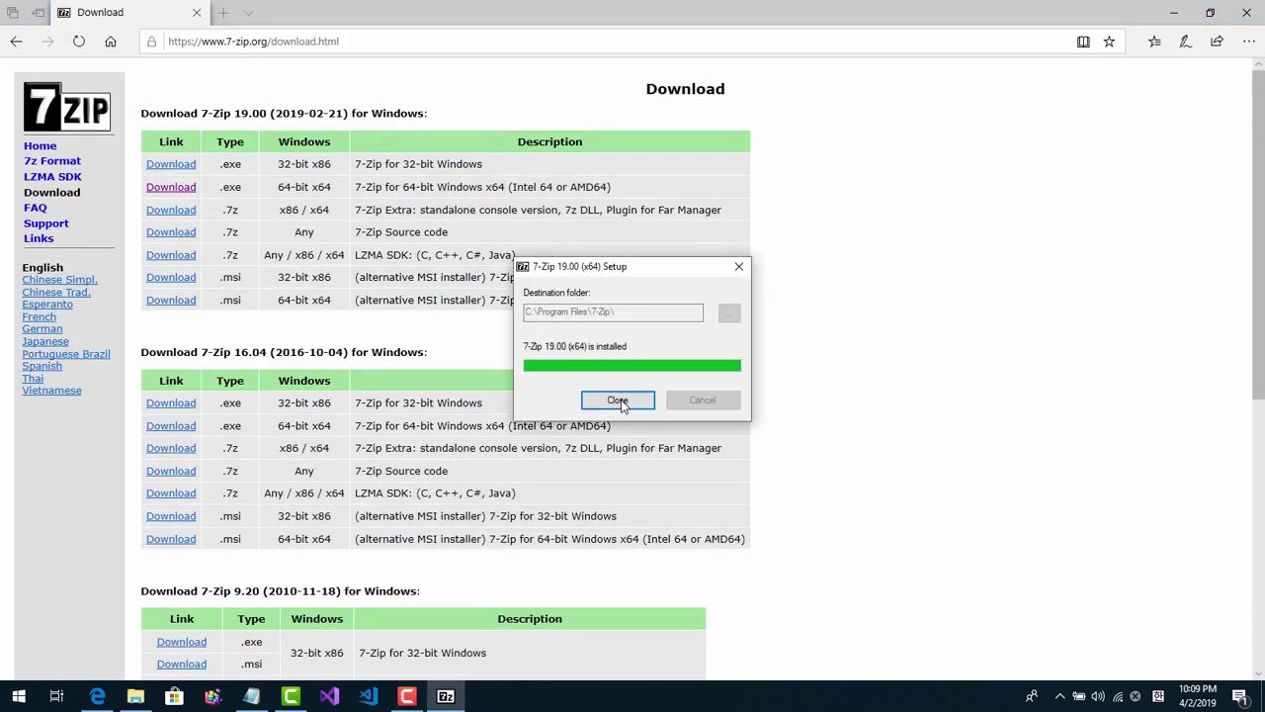
left_click(618, 401)
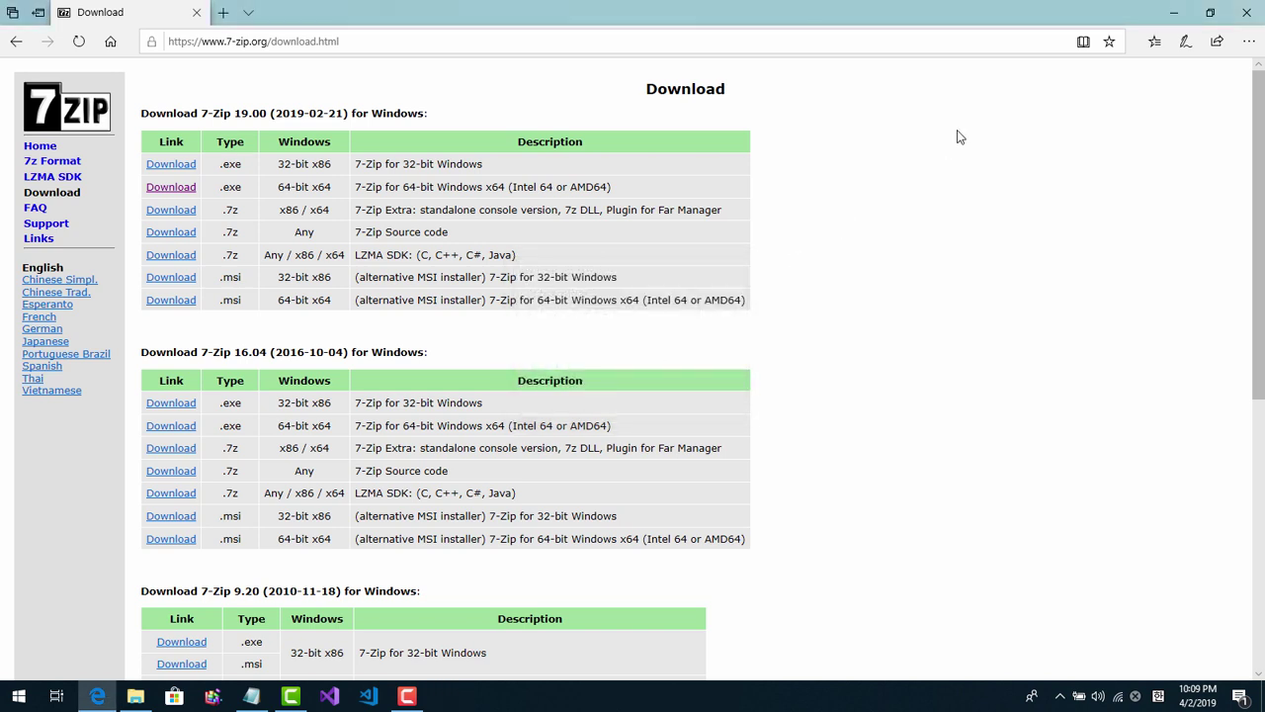
- Select "notepad++" in the Notepad installation notes and search for "notepad++ download" in a new Edge tab
left_click(251, 696)
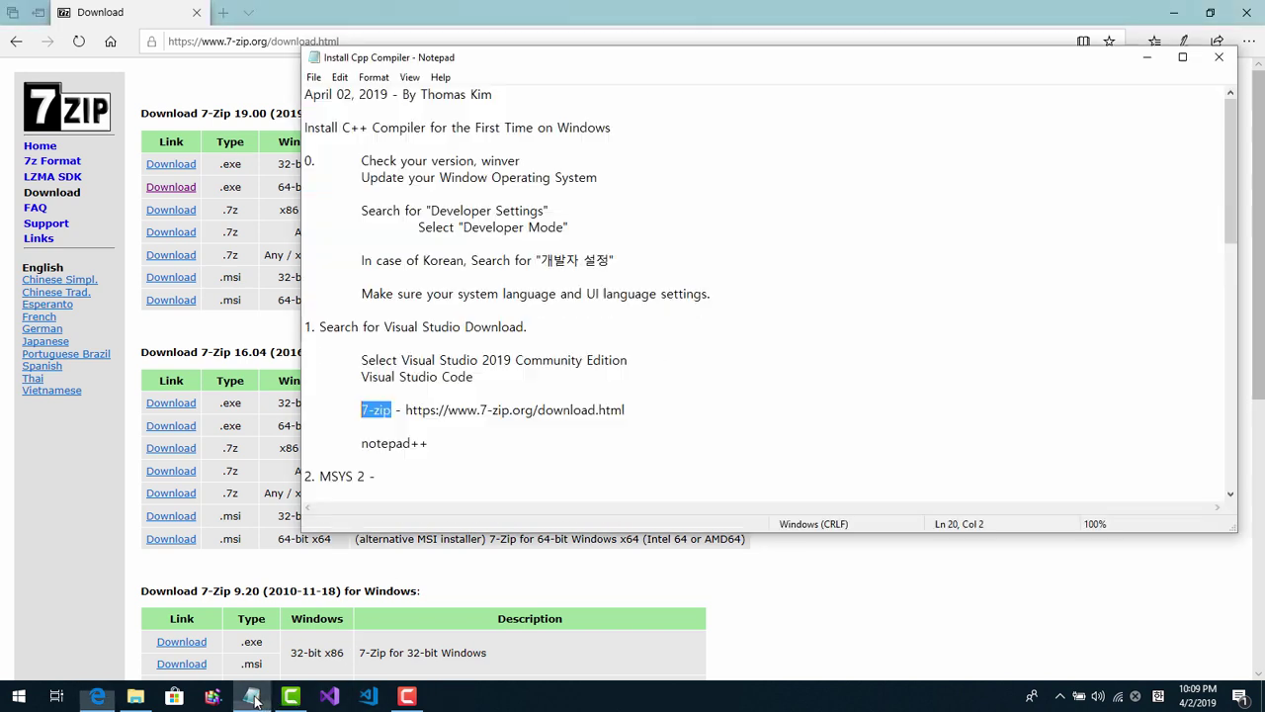
left_click_drag(437, 447, 381, 447)
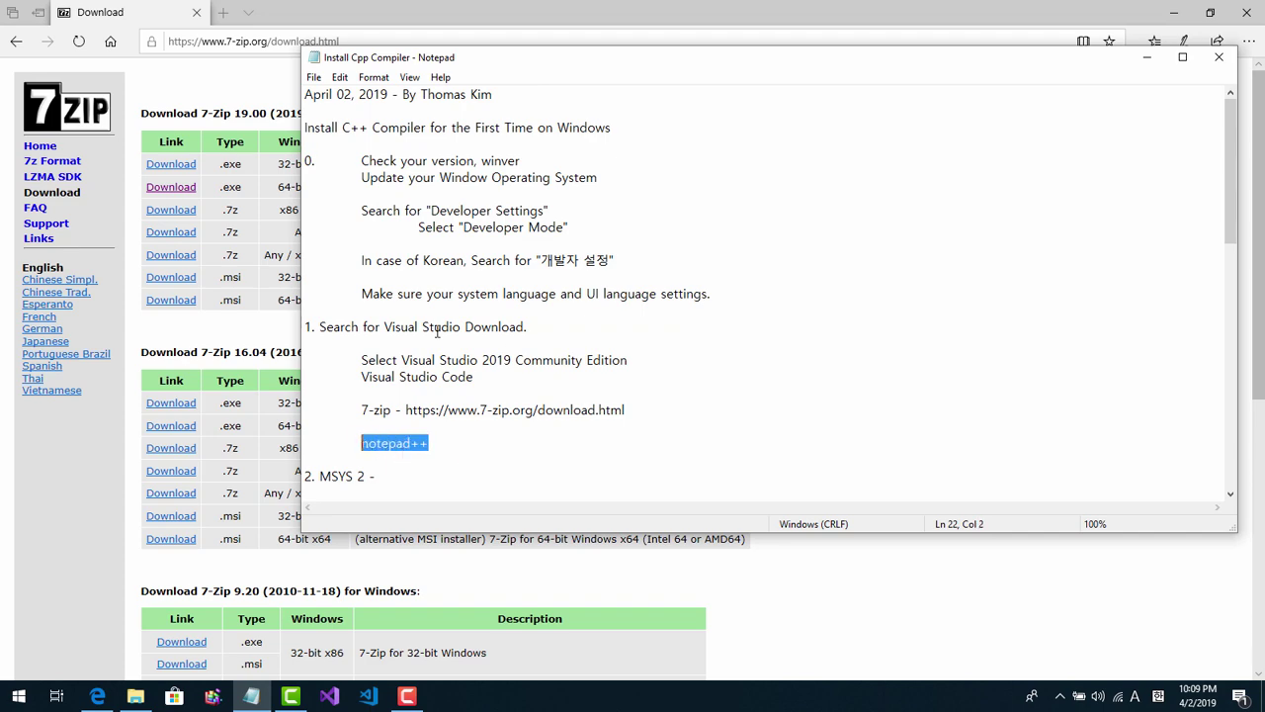
left_click(225, 12)
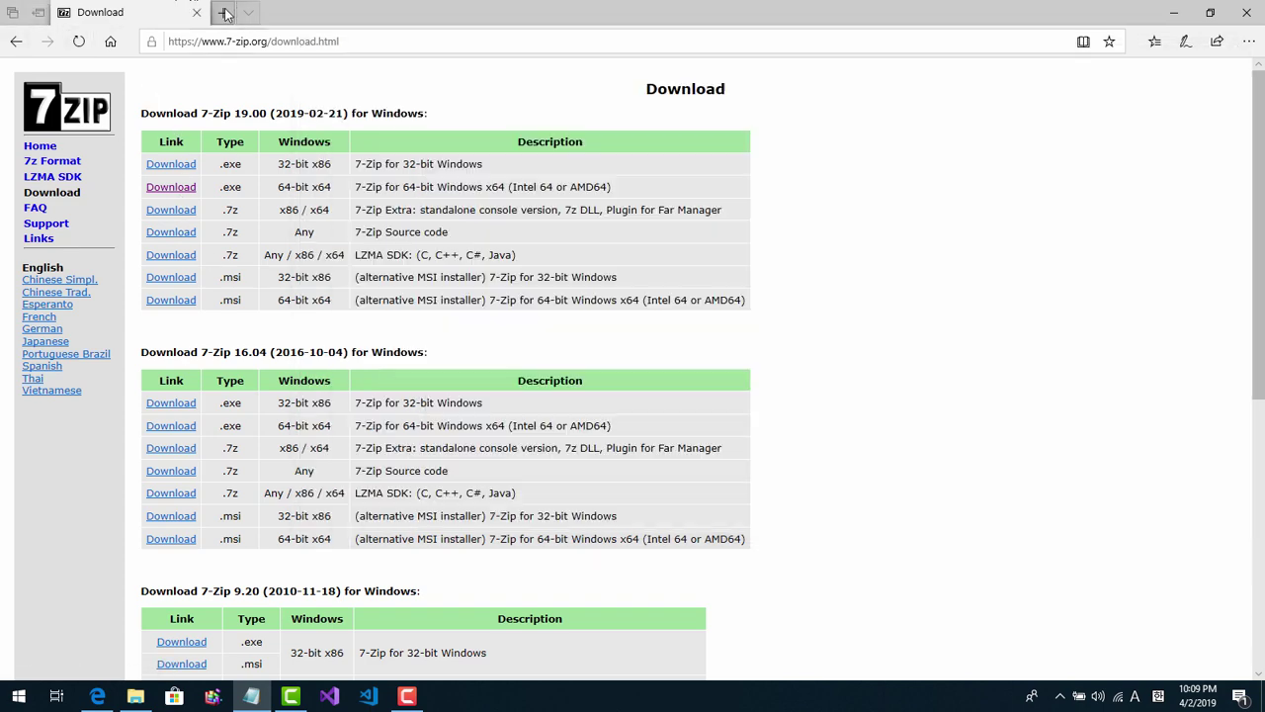
left_click(226, 12)
left_click(418, 114)
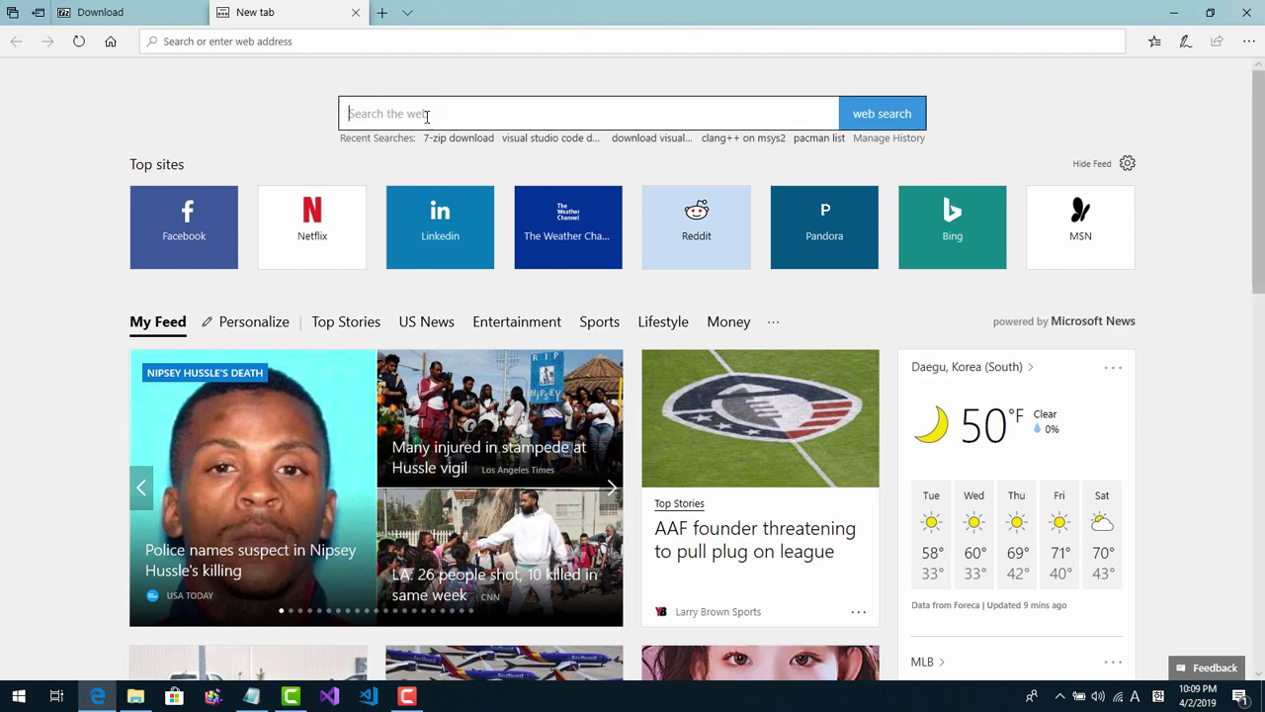
type("notepad++")
type("download")
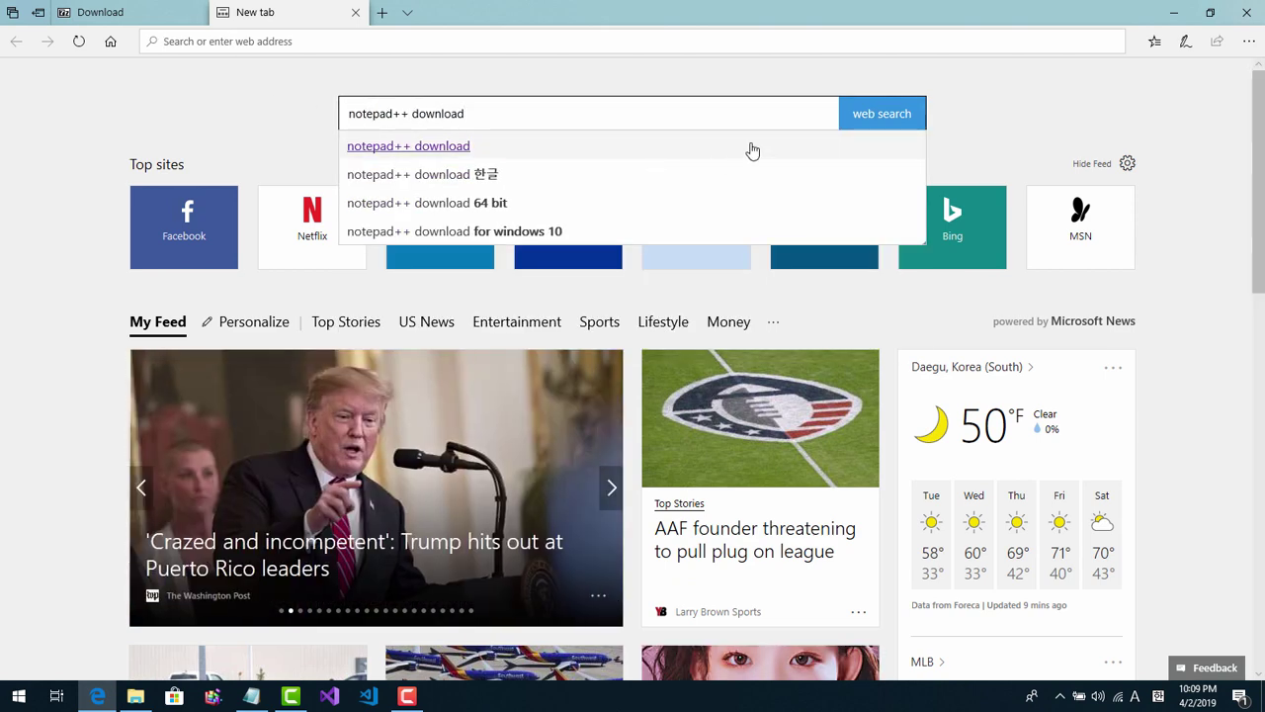
left_click(872, 117)
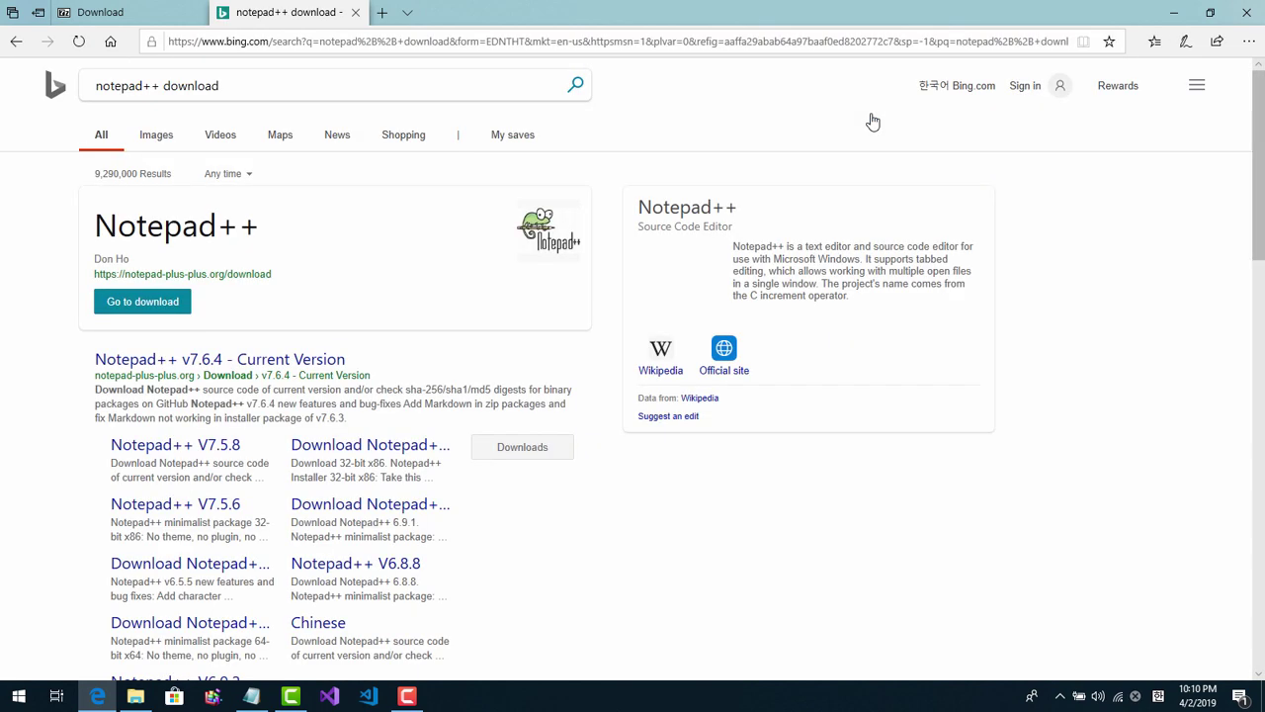
- Open the official Notepad++ website from the search results and look over its home page
left_click(173, 364)
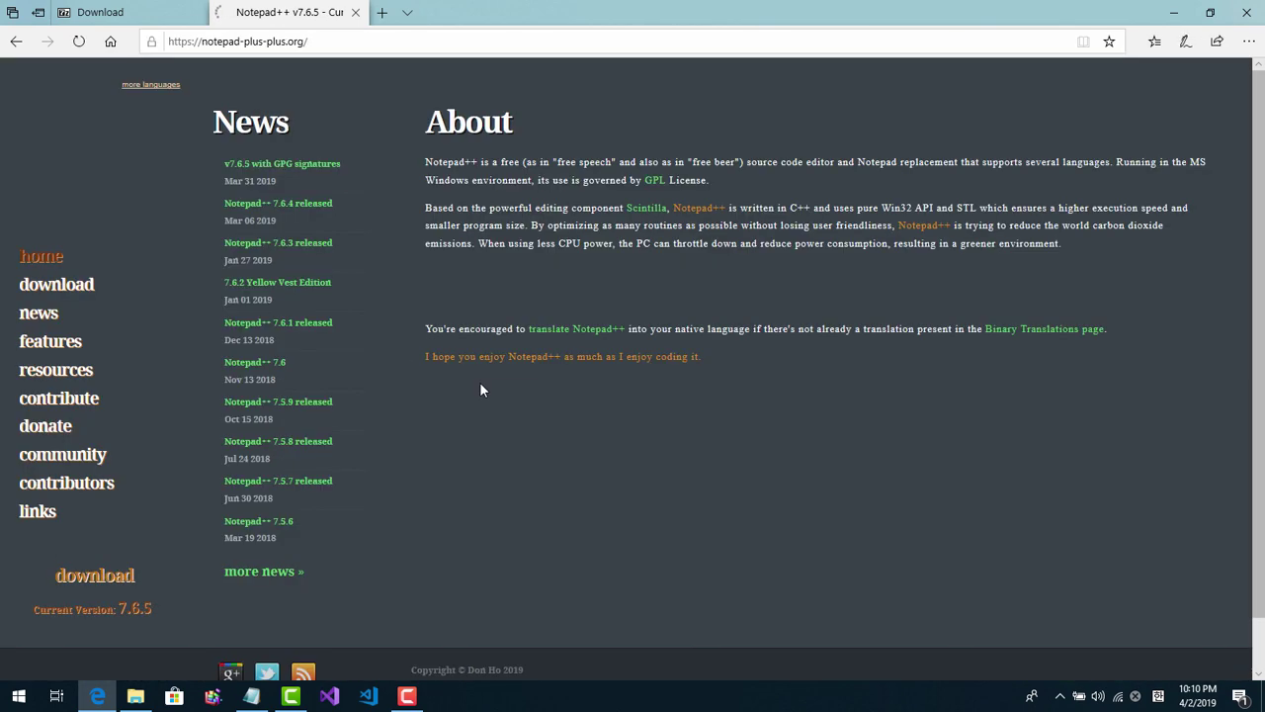
scroll(635, 278, "down", 3)
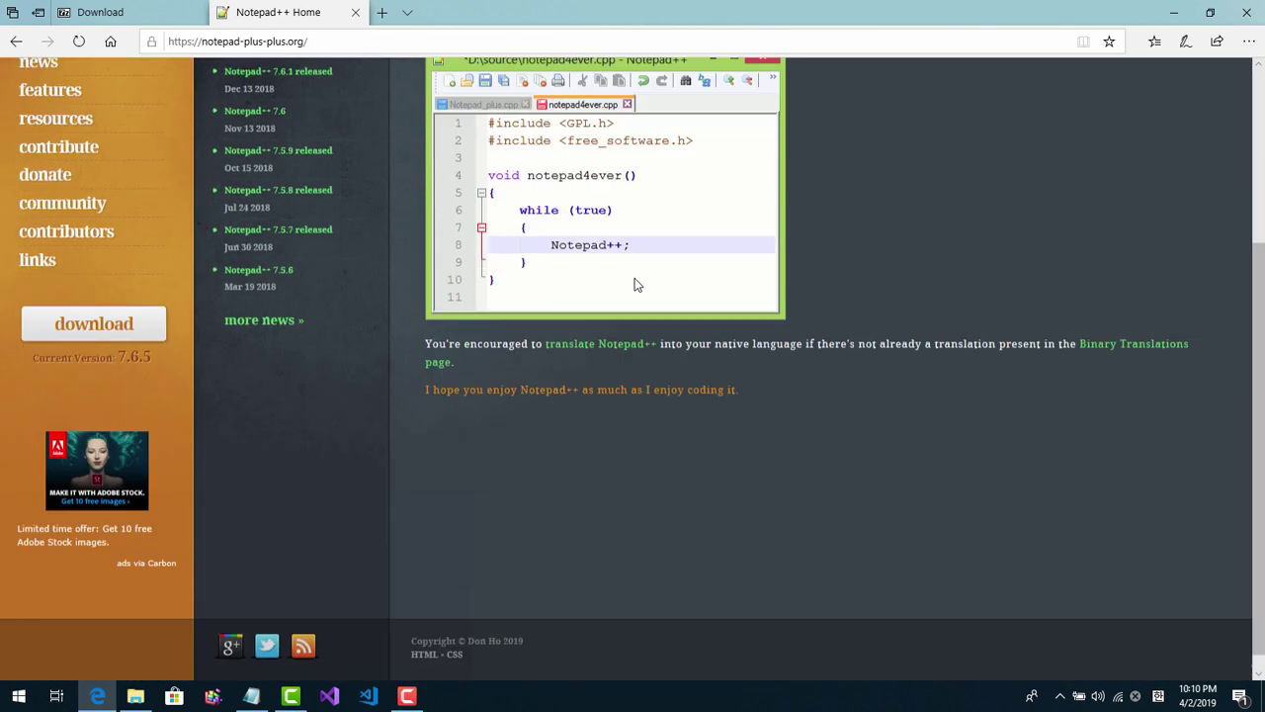
scroll(634, 277, "up", 3)
scroll(635, 278, "down", 1)
scroll(635, 278, "up", 1)
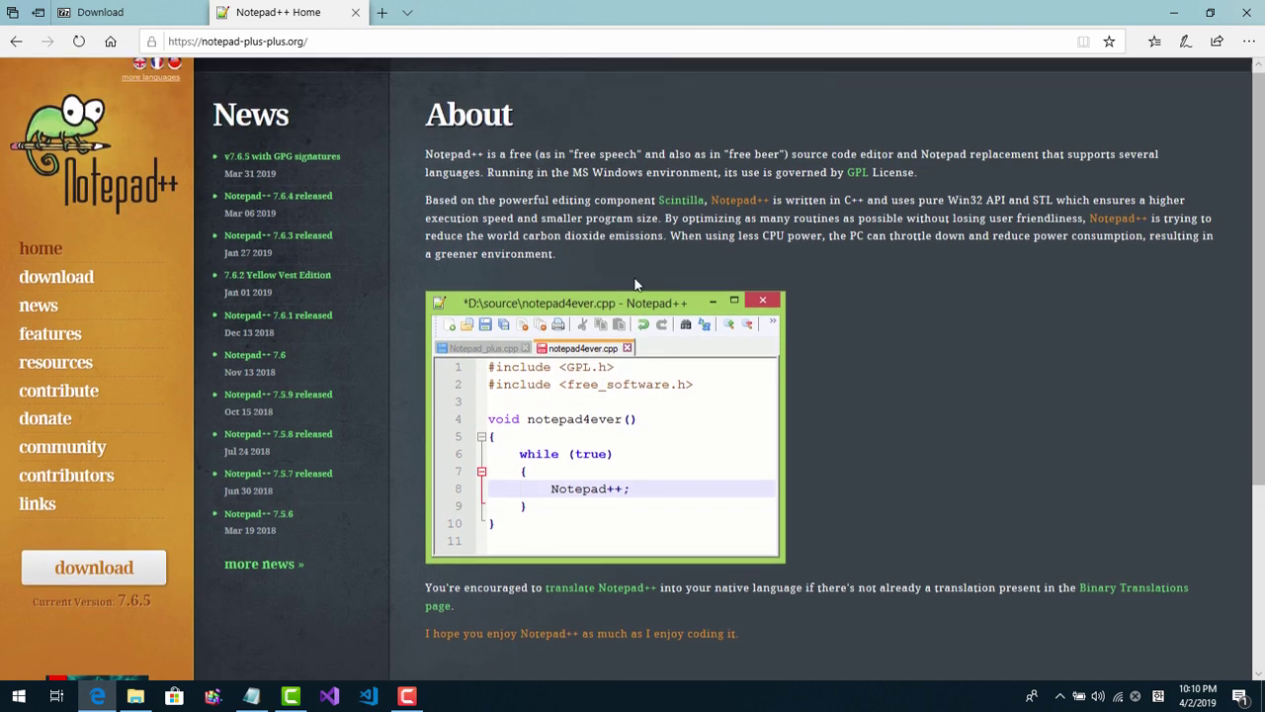
- Download the 64-bit x64 installer of Notepad++ 7.6.5 from the site's download page and run it anyway past Windows SmartScreen
left_click(78, 288)
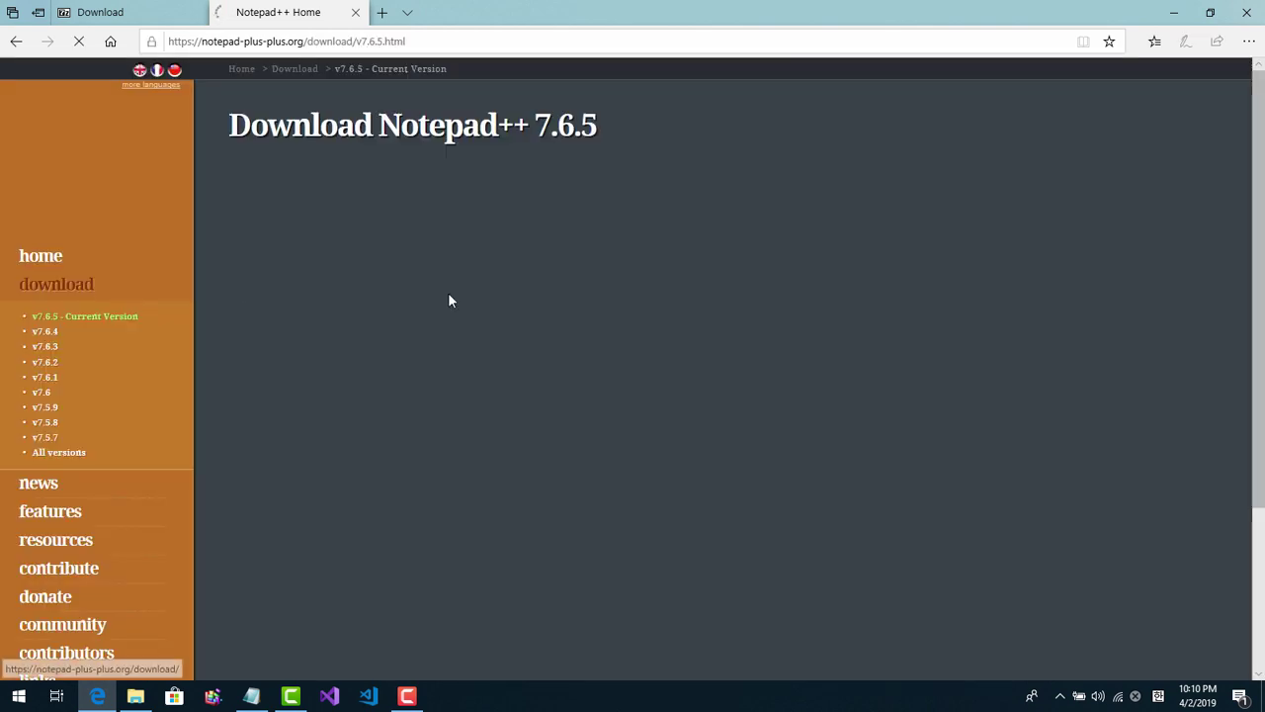
scroll(552, 318, "down", 1)
scroll(553, 318, "down", 2)
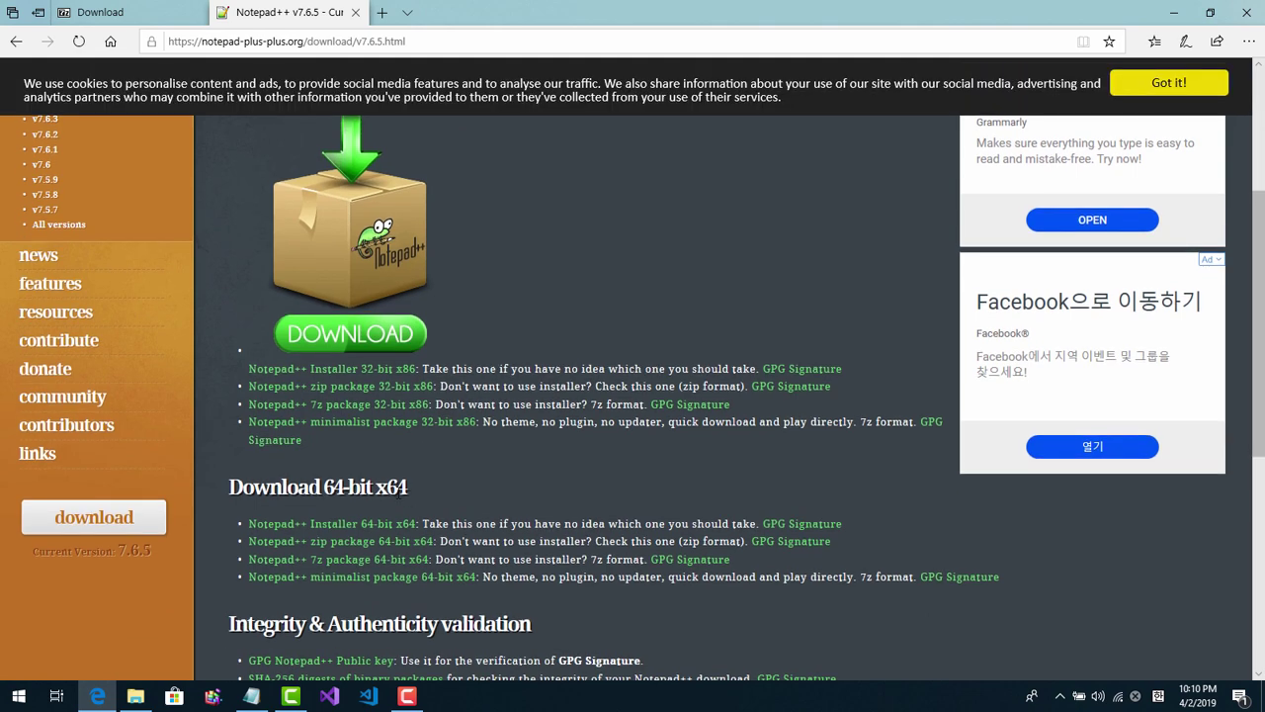
scroll(398, 494, "down", 3)
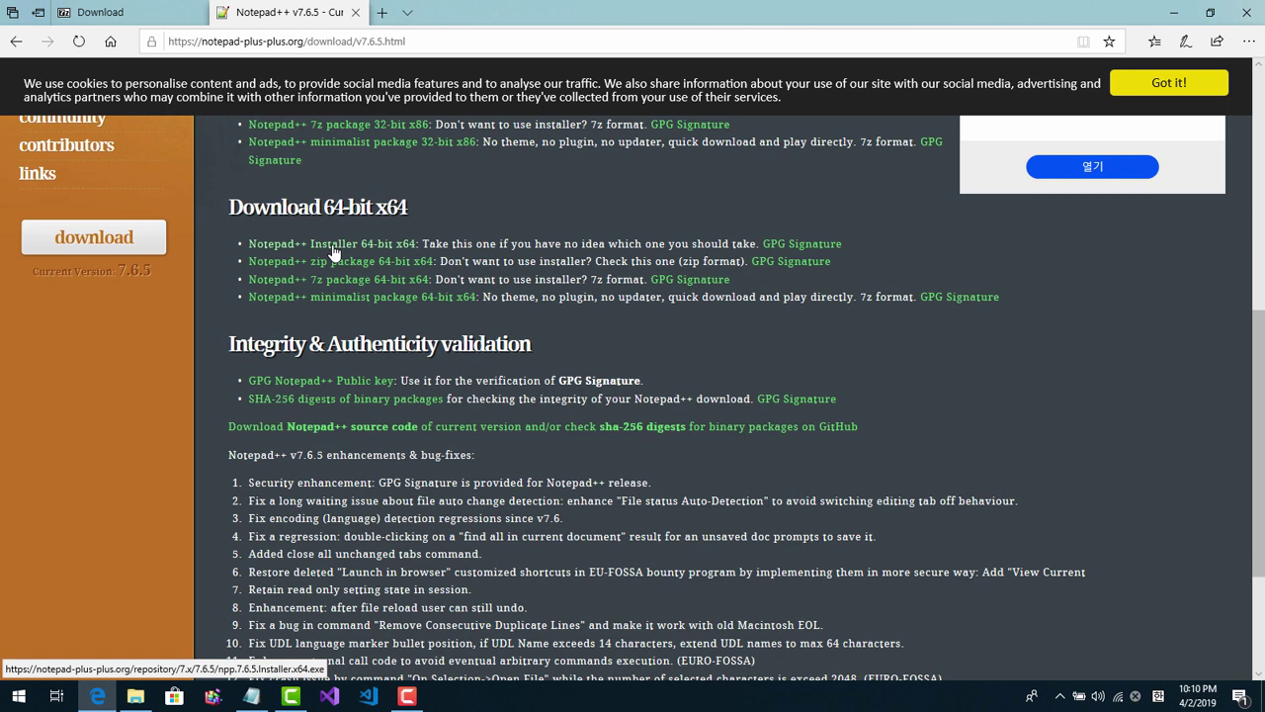
left_click(334, 252)
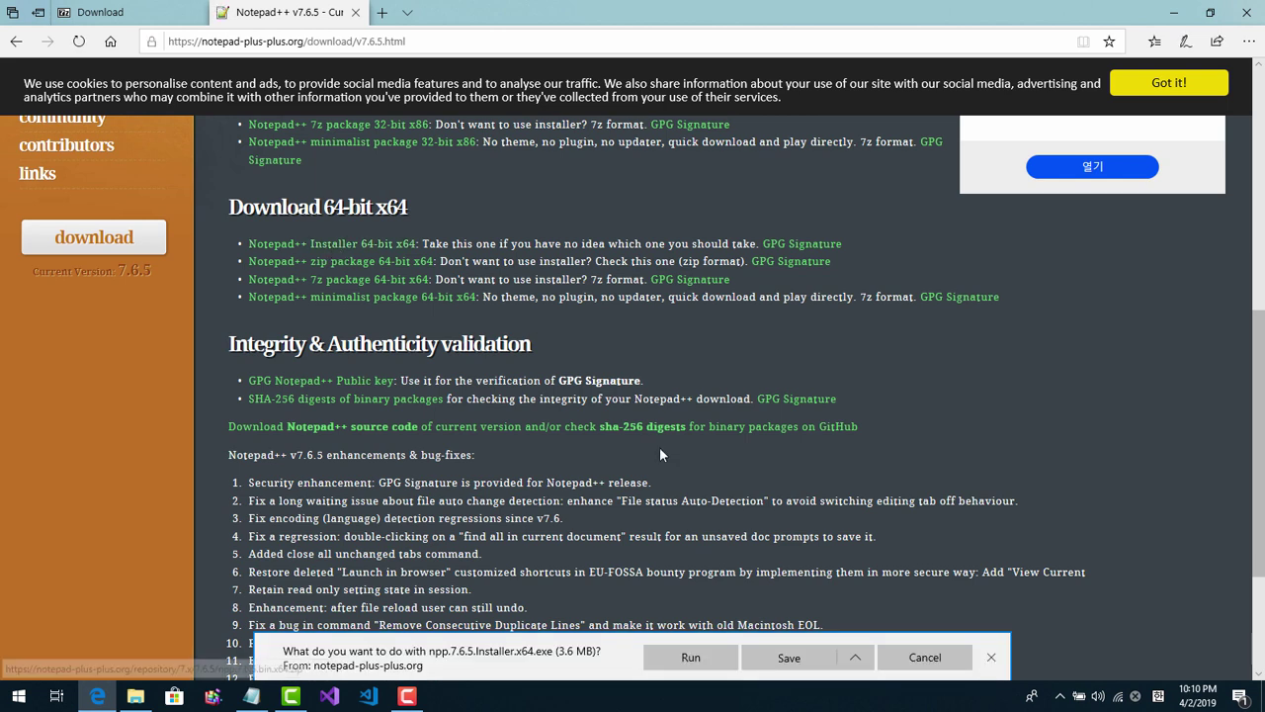
left_click(688, 659)
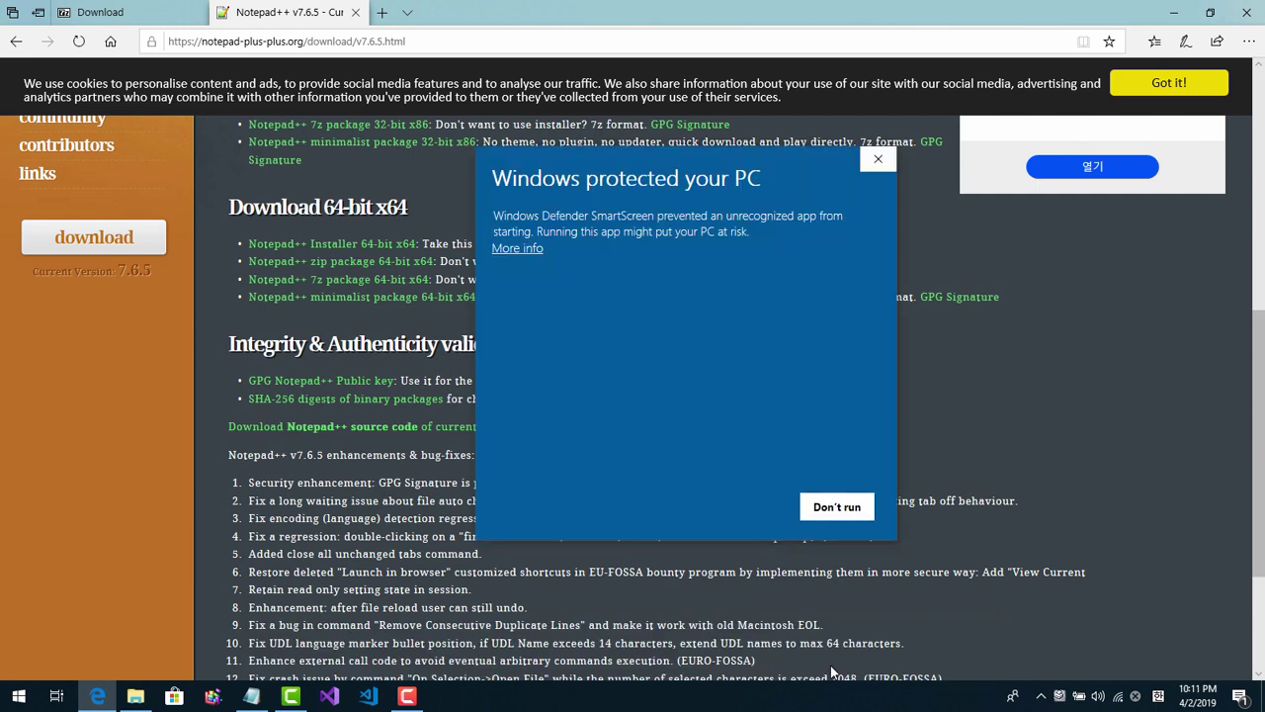
left_click(518, 251)
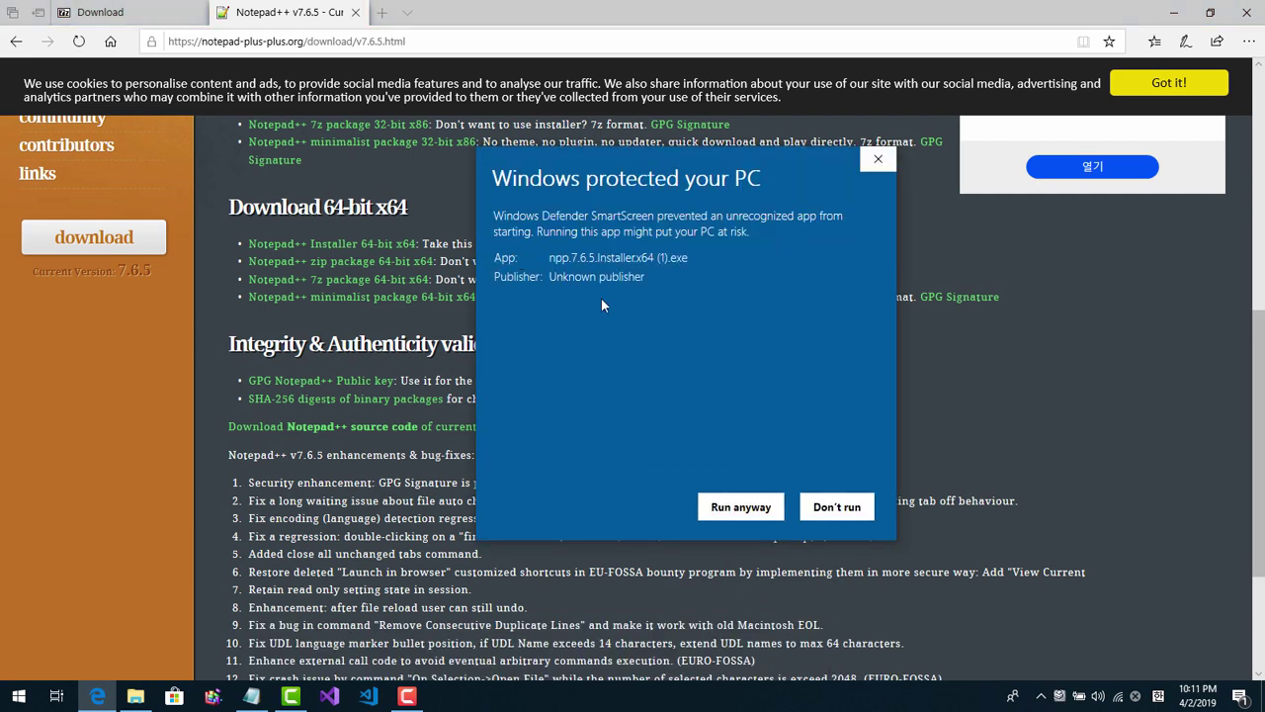
left_click(722, 505)
left_click(727, 510)
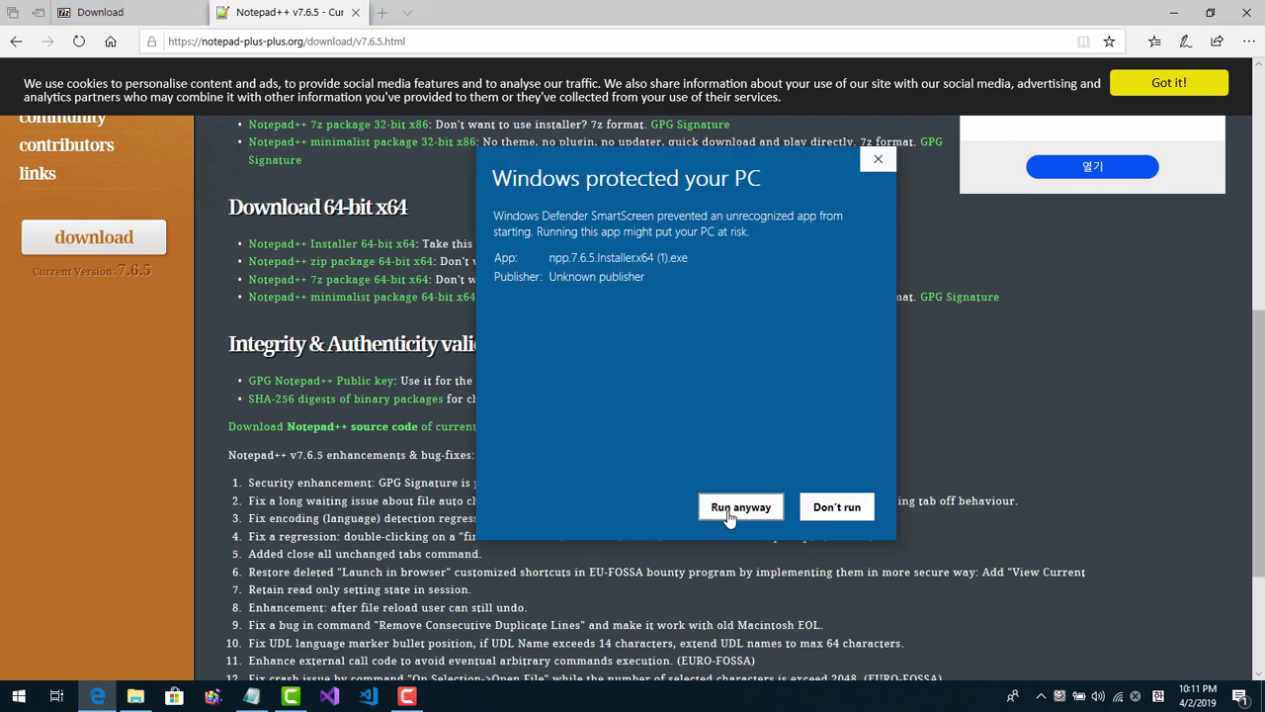
left_click(728, 512)
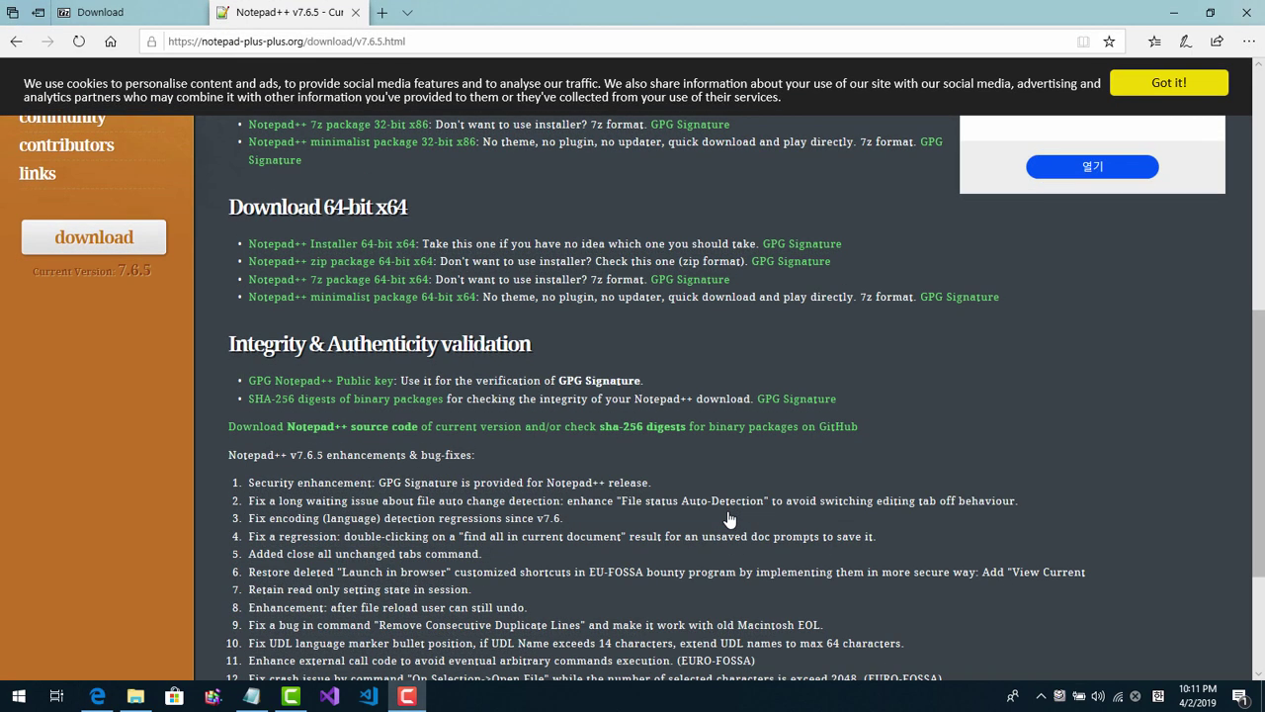
- Install Notepad++ v7.6.5 to C:\Program Files\Notepad++ with the default components and launch it when setup finishes
left_click(627, 386)
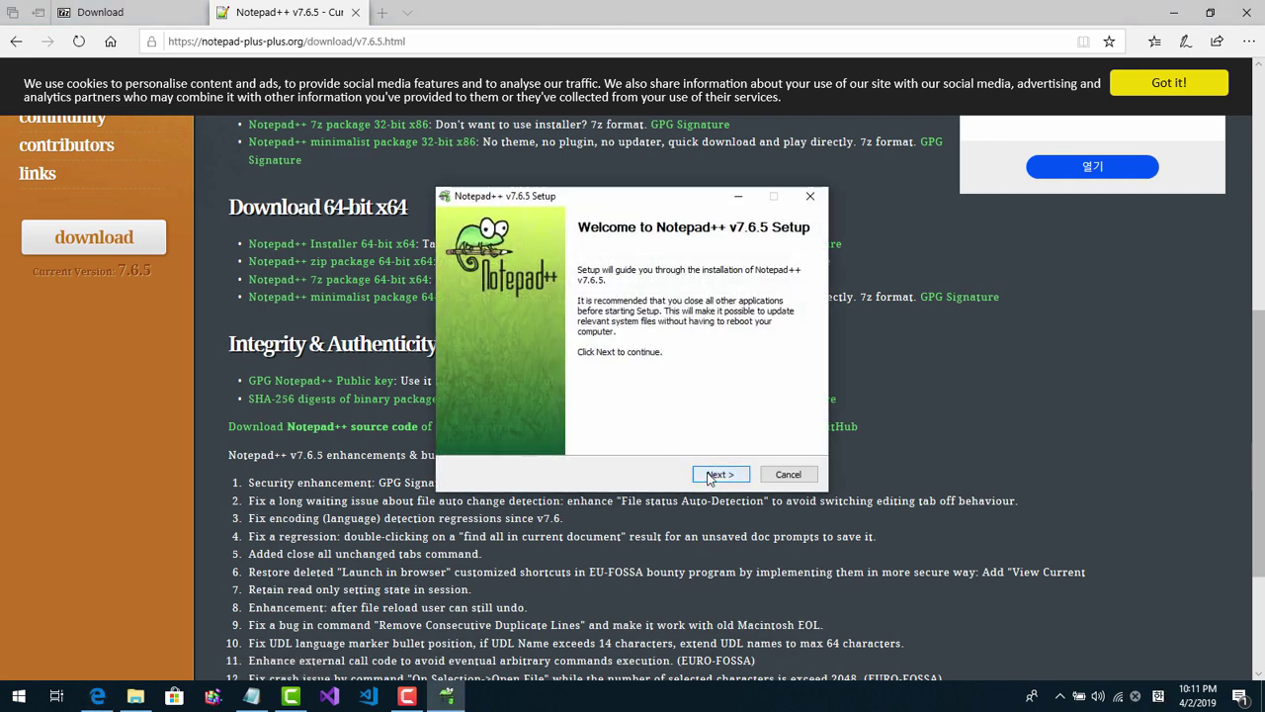
left_click(709, 476)
left_click(720, 475)
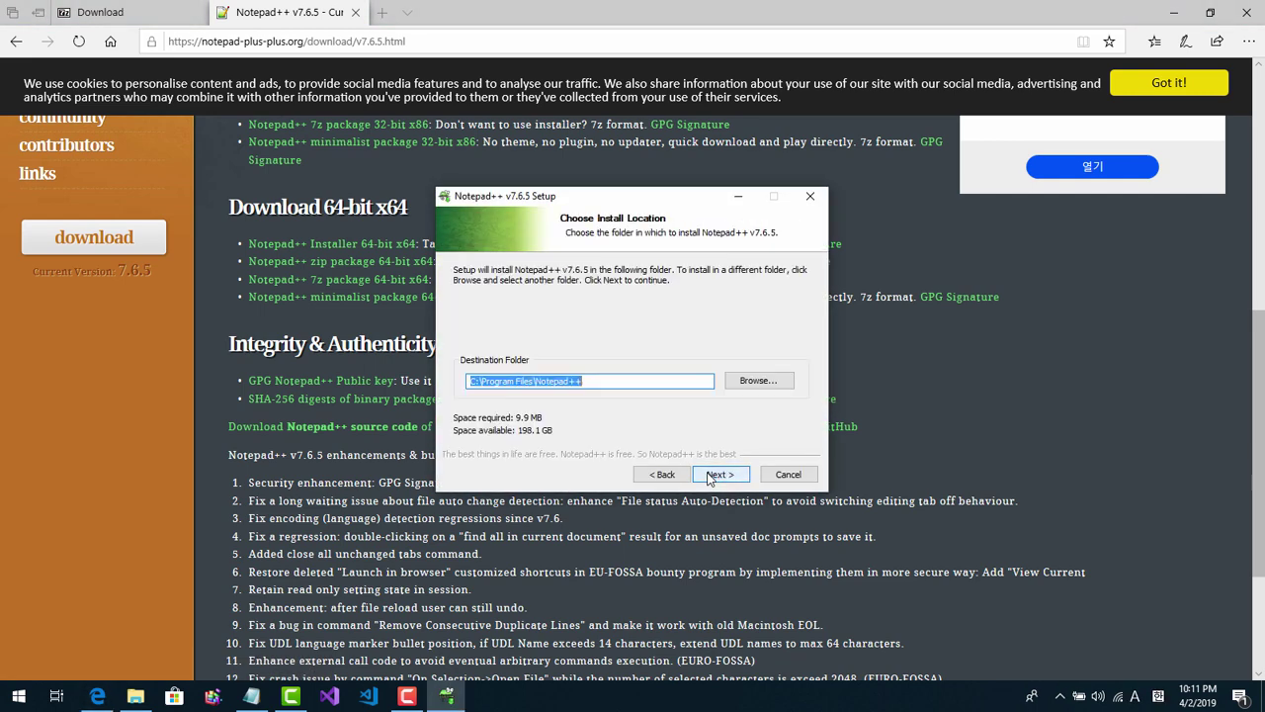
left_click(709, 479)
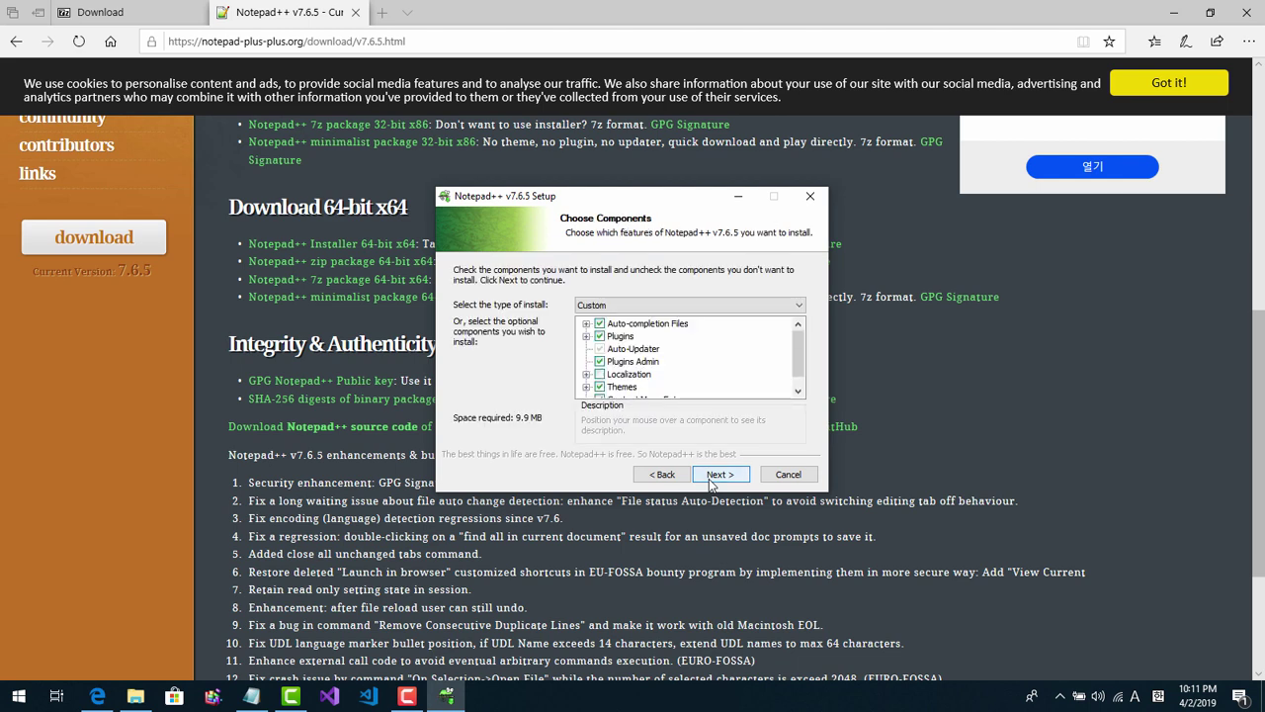
left_click(709, 476)
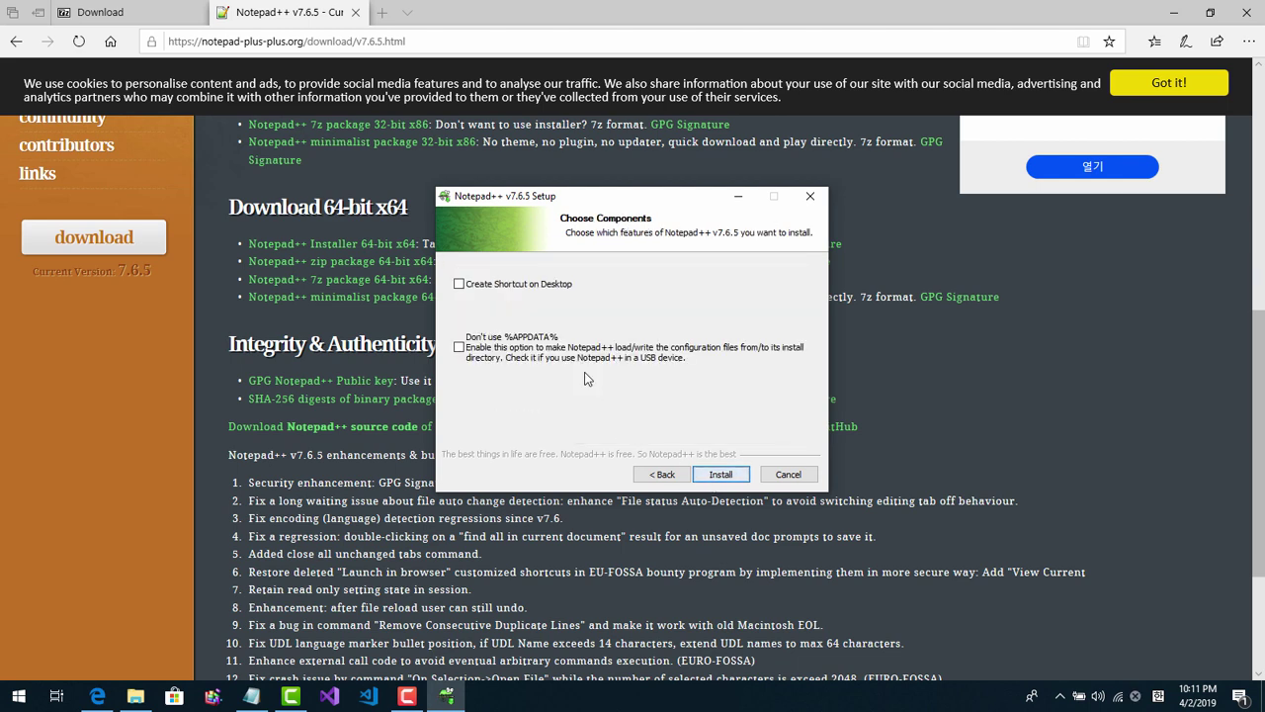
left_click(717, 474)
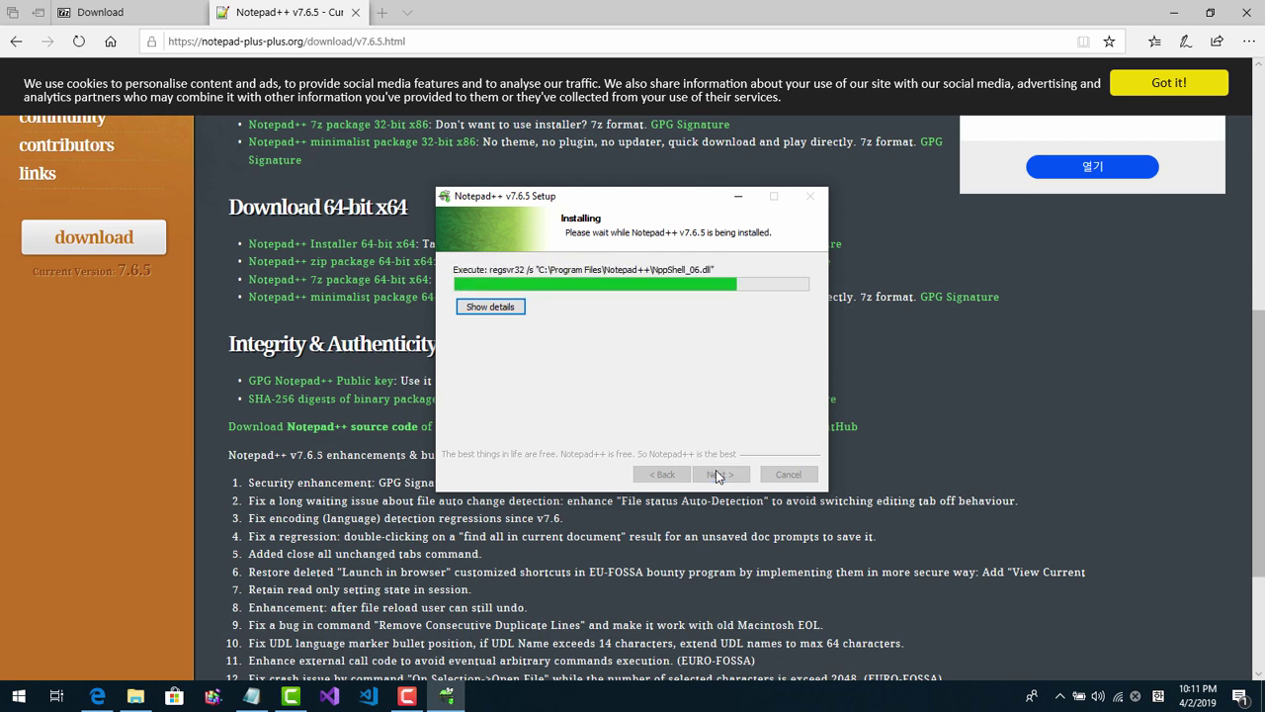
left_click(718, 474)
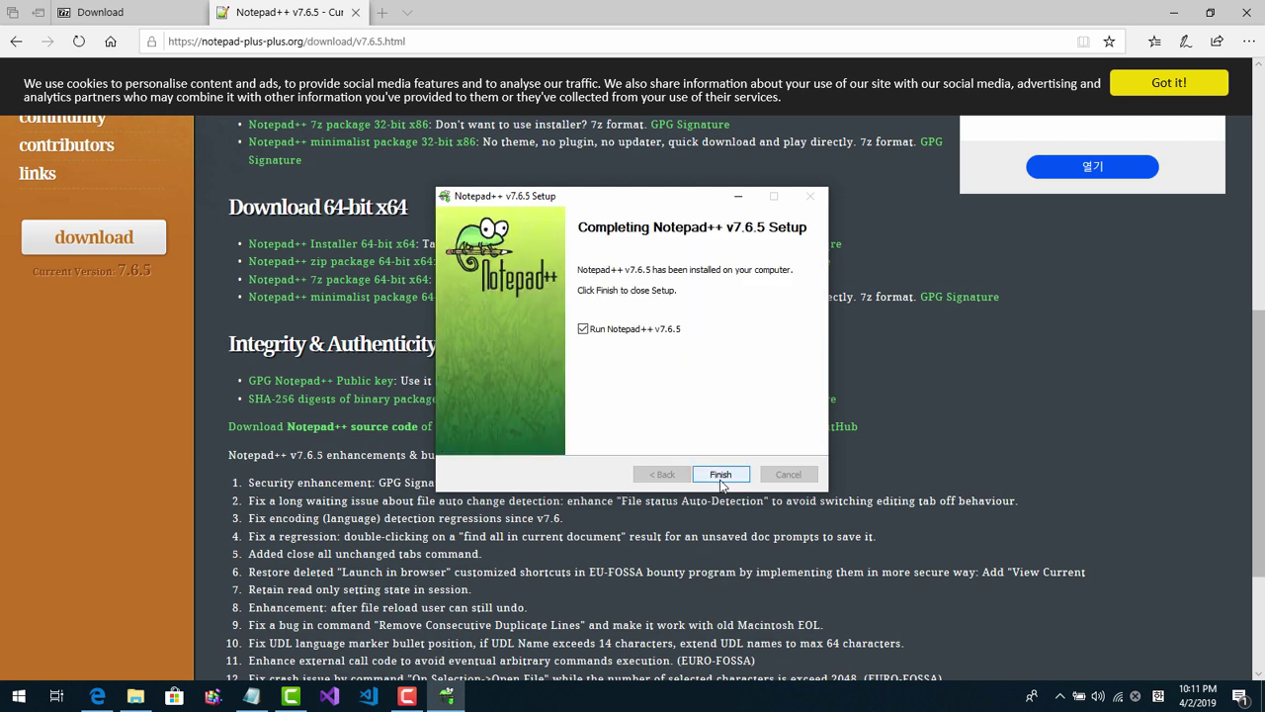
left_click(721, 475)
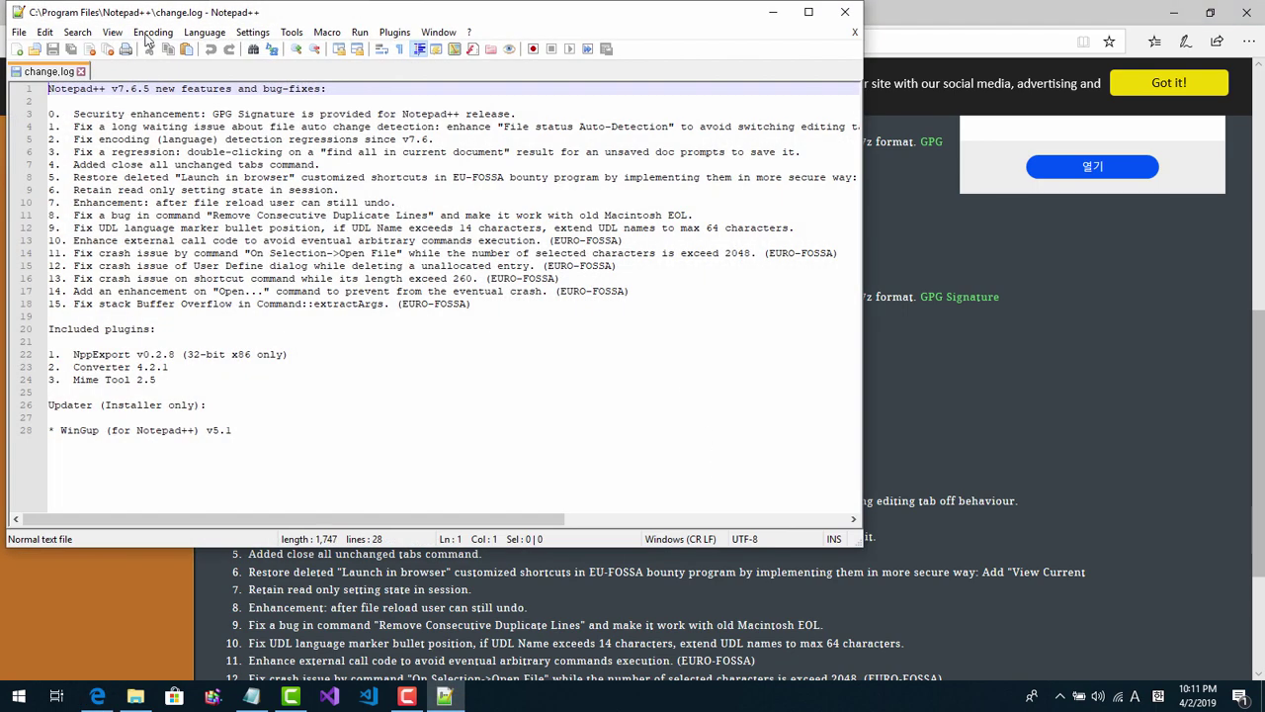
- View the encoding options available for change.log in Notepad++, and close Notepad++ and Microsoft Edge
left_click(148, 32)
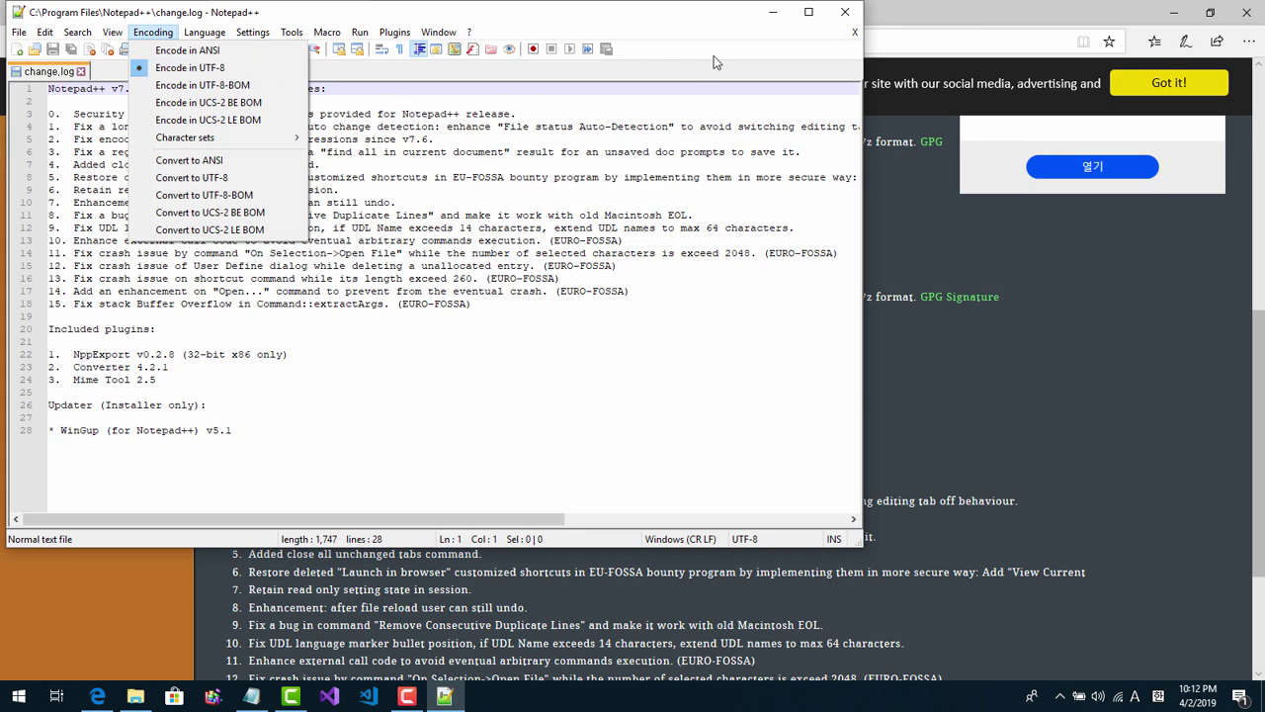
left_click(846, 12)
left_click(846, 12)
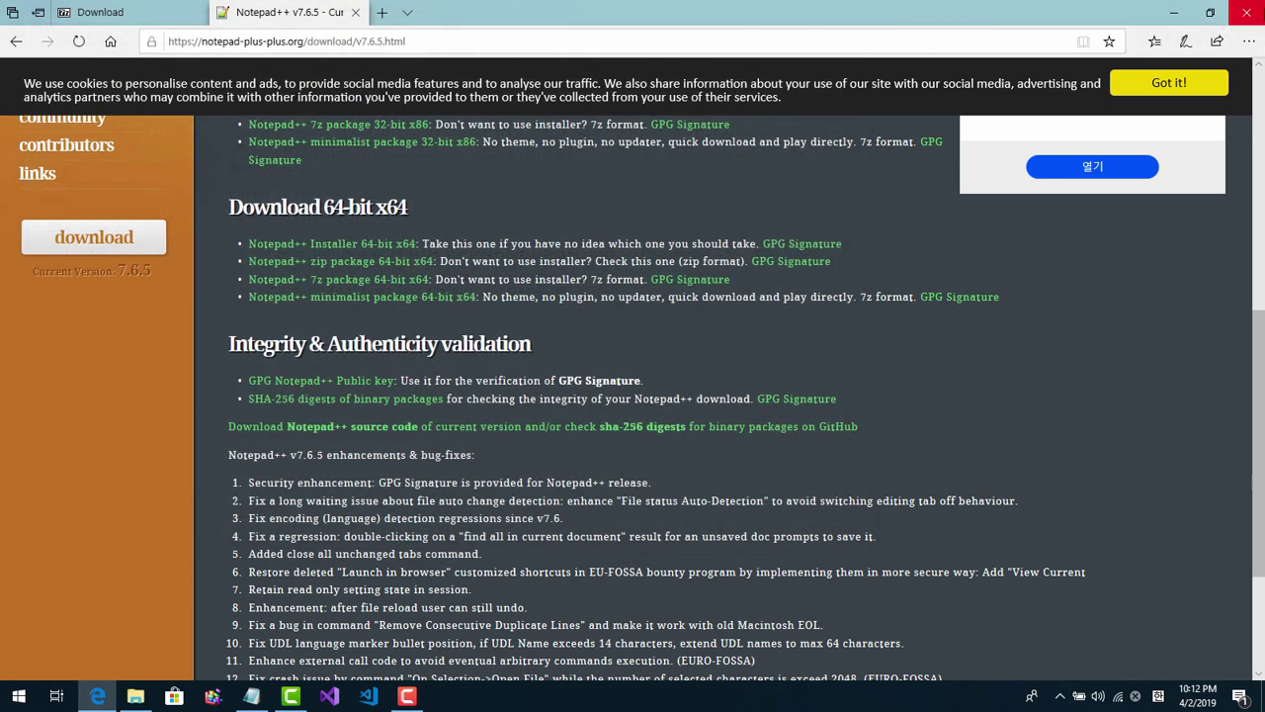
left_click(1250, 12)
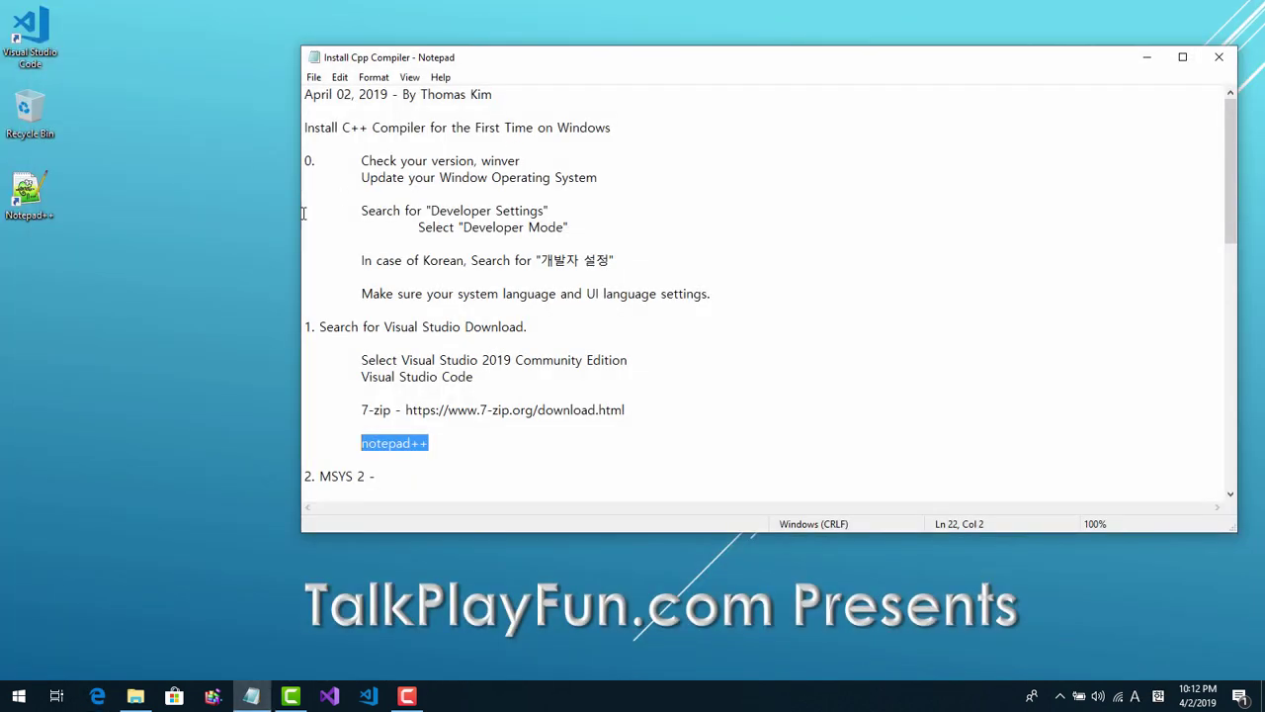
- Pin the Notepad++ desktop shortcut to the taskbar
left_click(29, 195)
left_click_drag(44, 212, 392, 700)
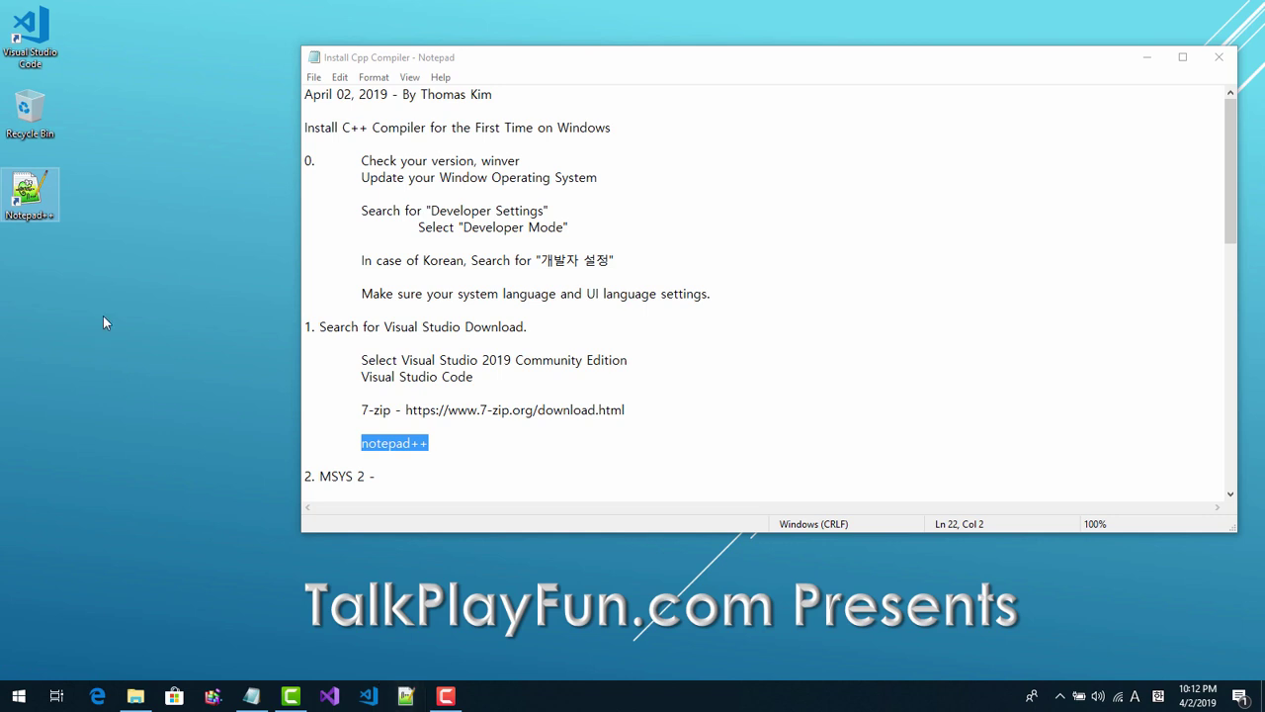
- Move the Notepad++ and Visual Studio Code desktop shortcuts to the Recycle Bin and empty it
left_click_drag(22, 198, 29, 113)
left_click_drag(32, 45, 30, 110)
right_click(33, 103)
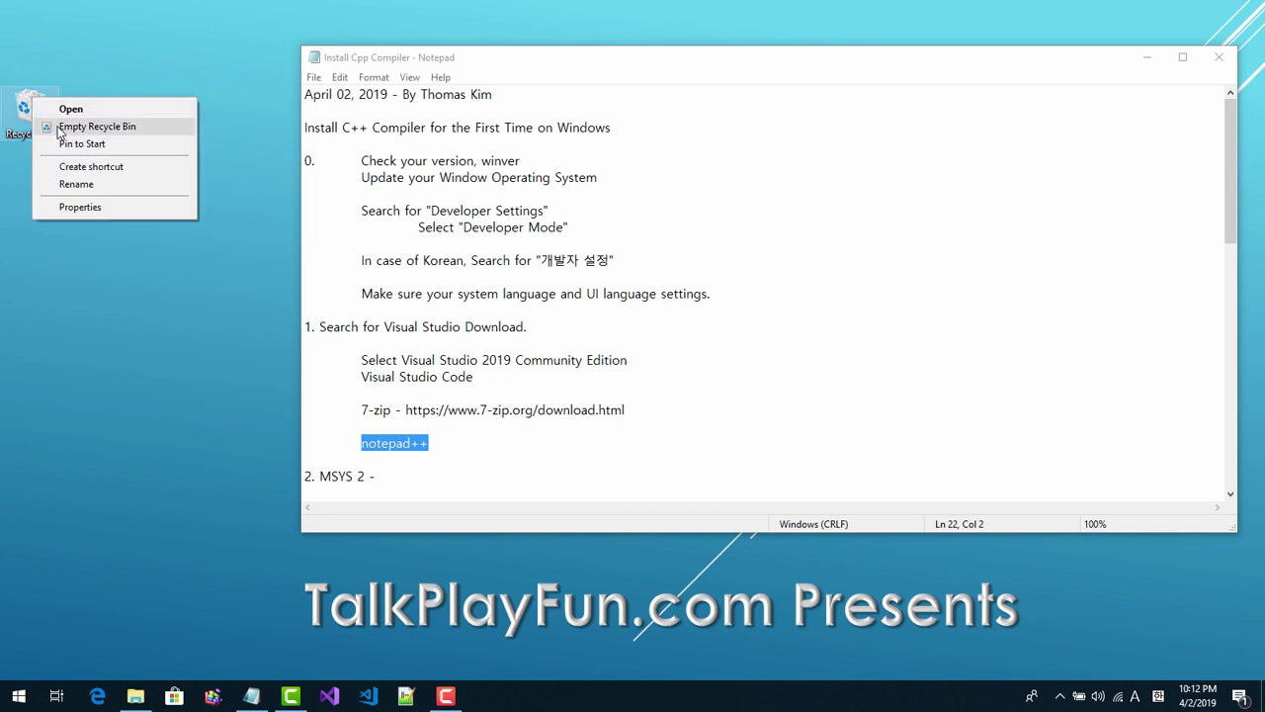
left_click(59, 131)
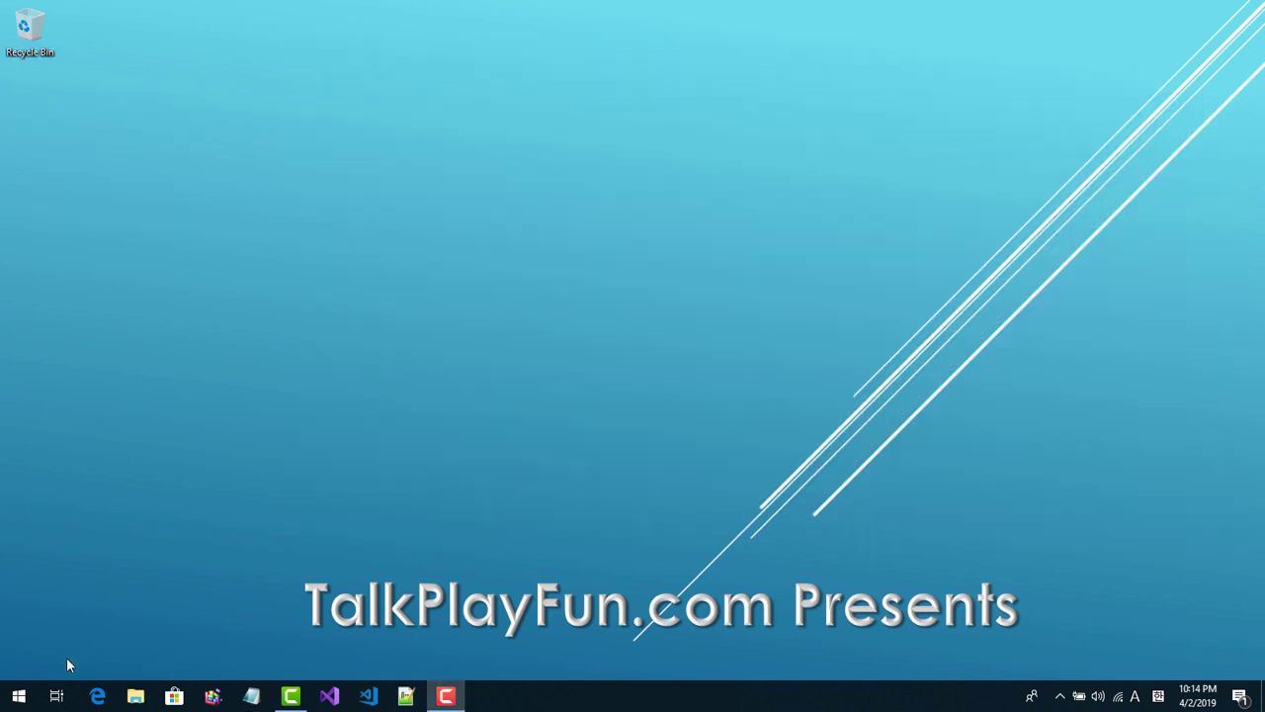
- Open the file location of the x64 Native Tools Command Prompt from the Visual Studio 2019 folder in the Start menu
left_click(20, 697)
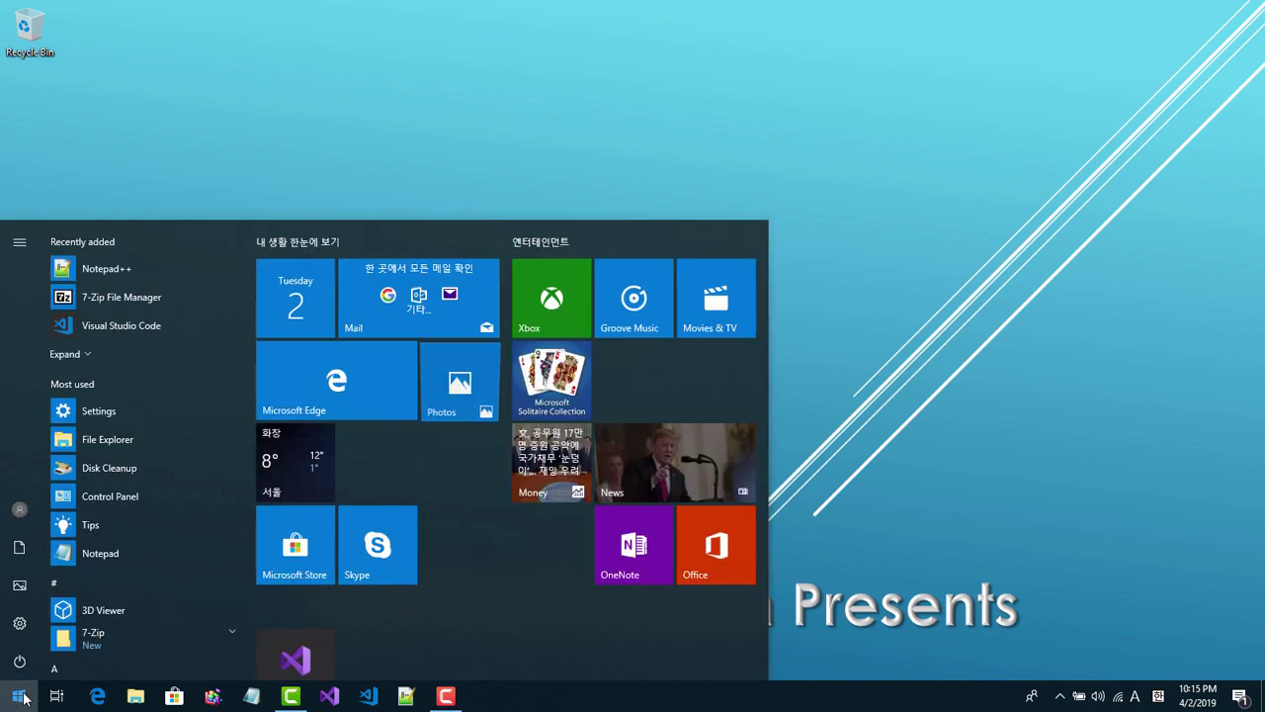
scroll(151, 364, "down", 15)
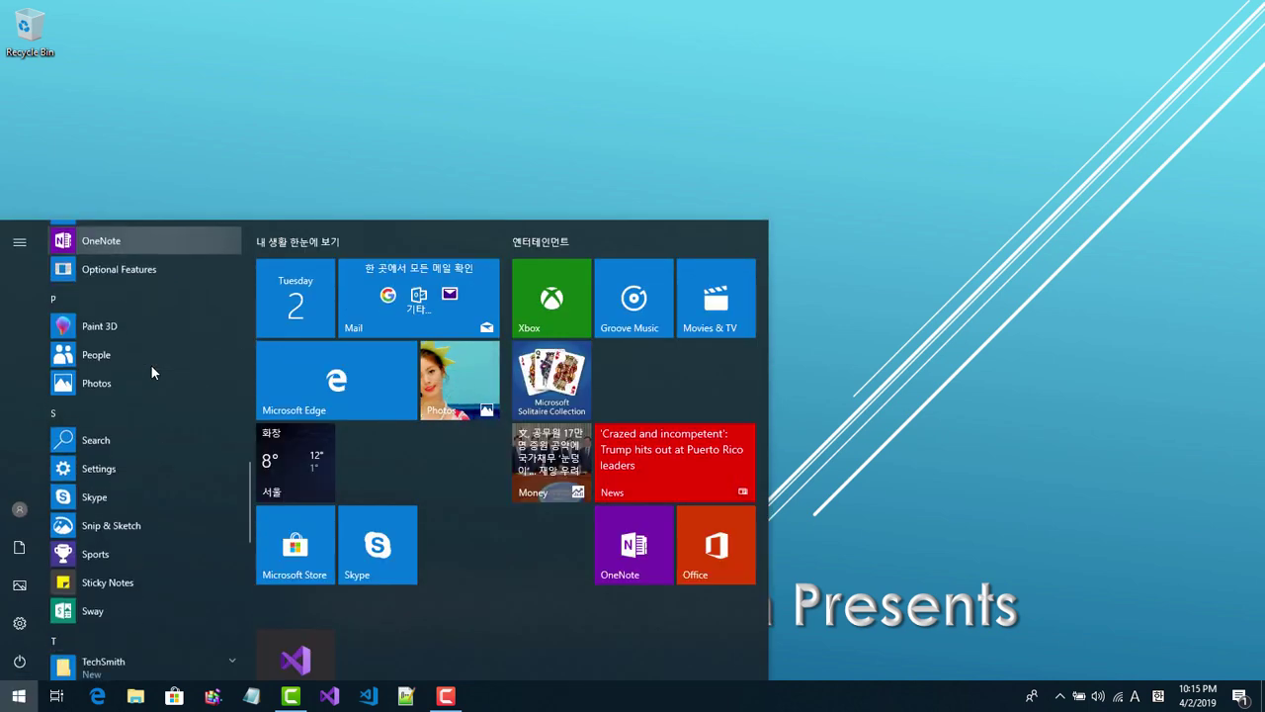
scroll(150, 364, "down", 8)
right_click(144, 340)
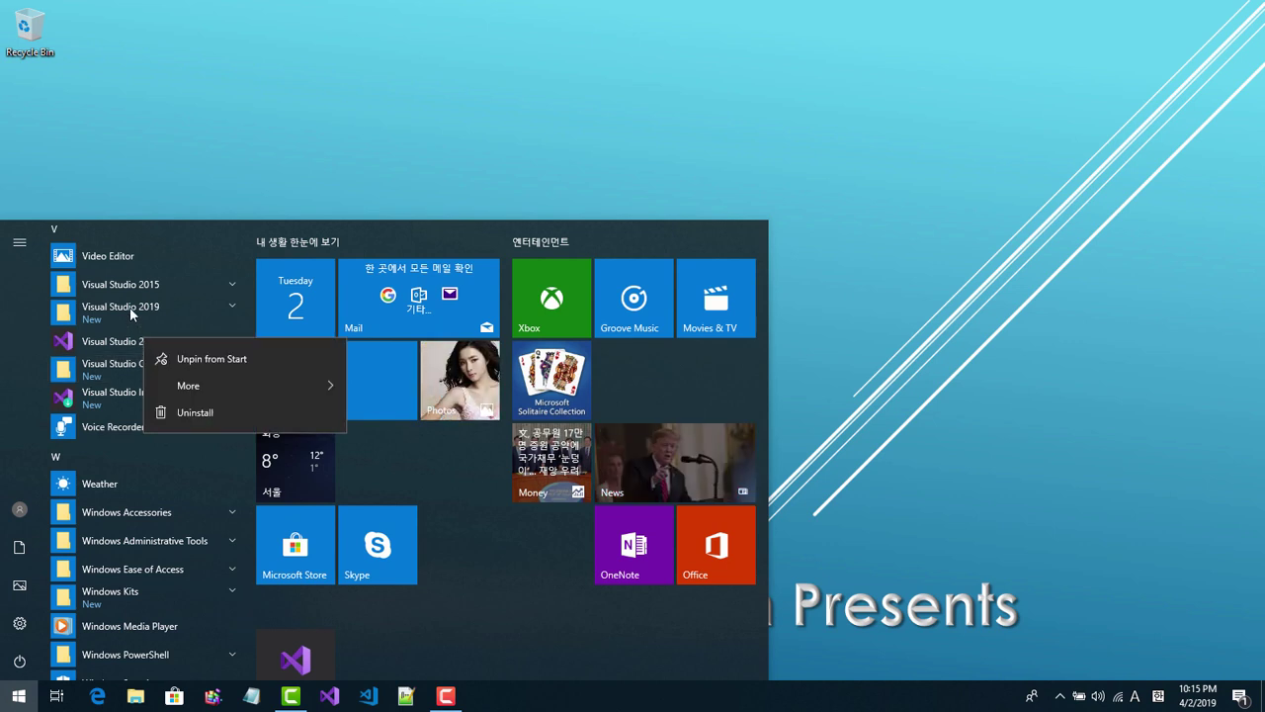
left_click(130, 307)
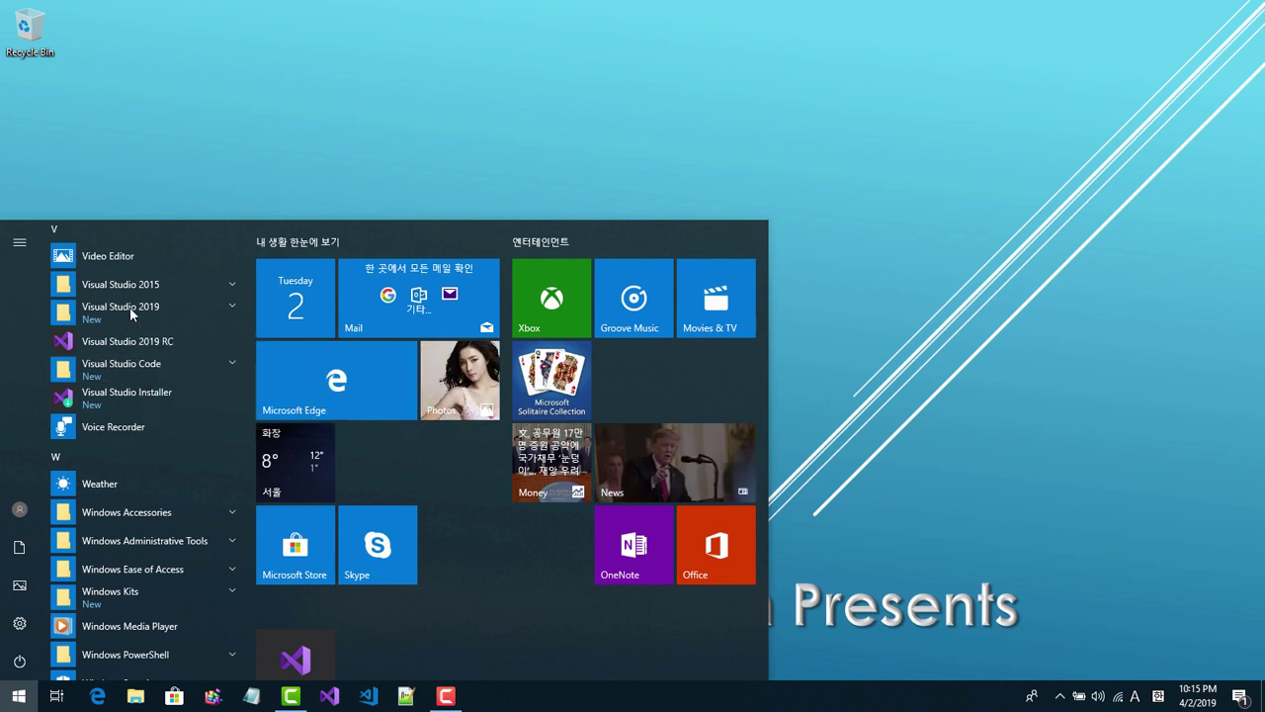
left_click(240, 311)
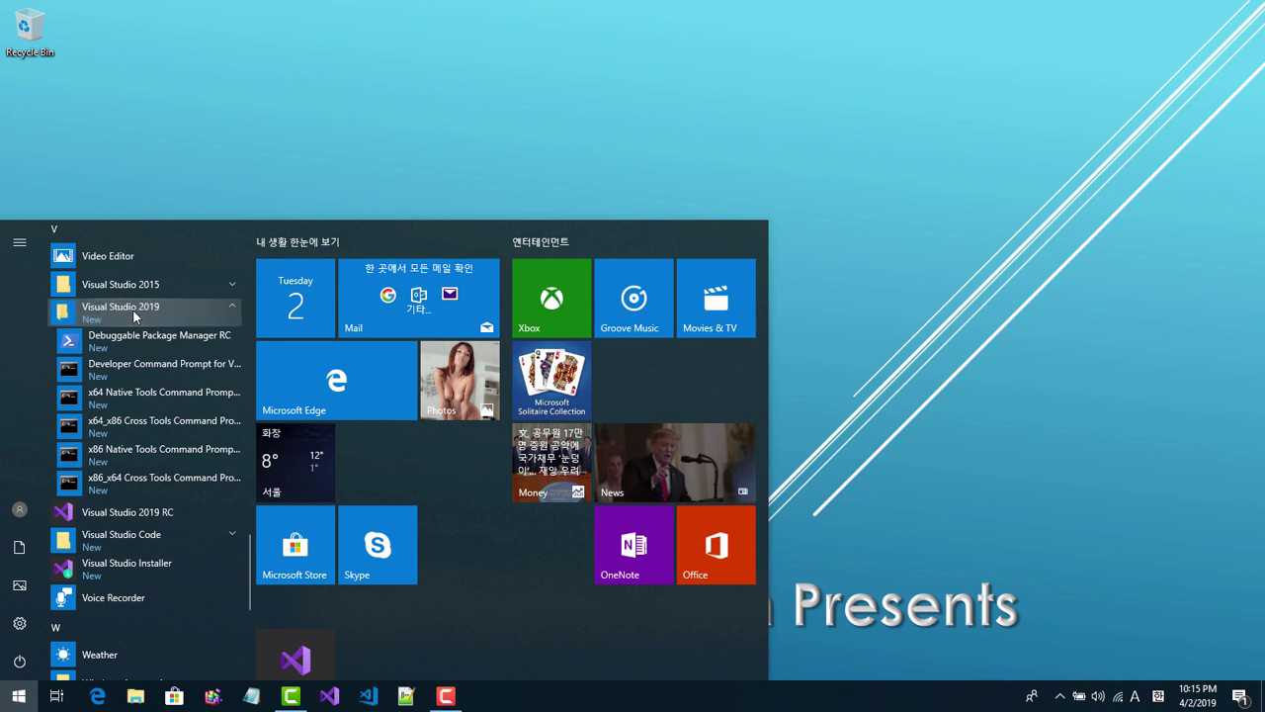
right_click(161, 401)
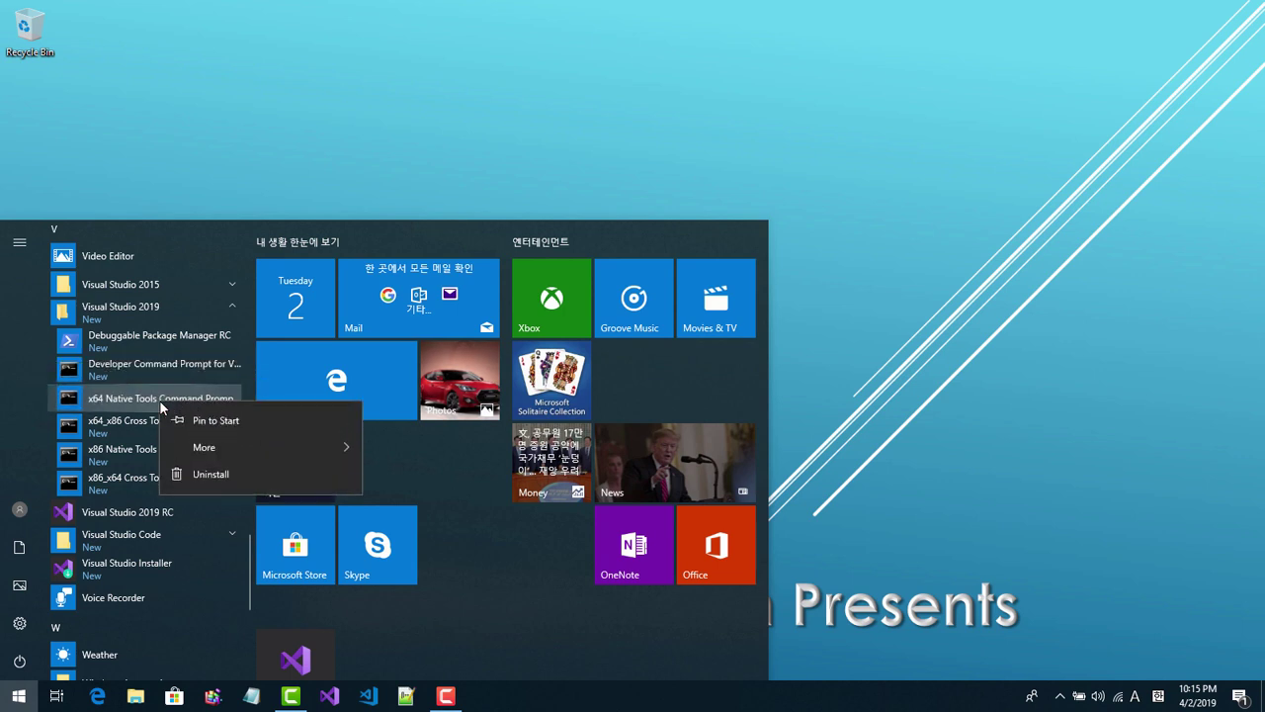
mouse_move(218, 450)
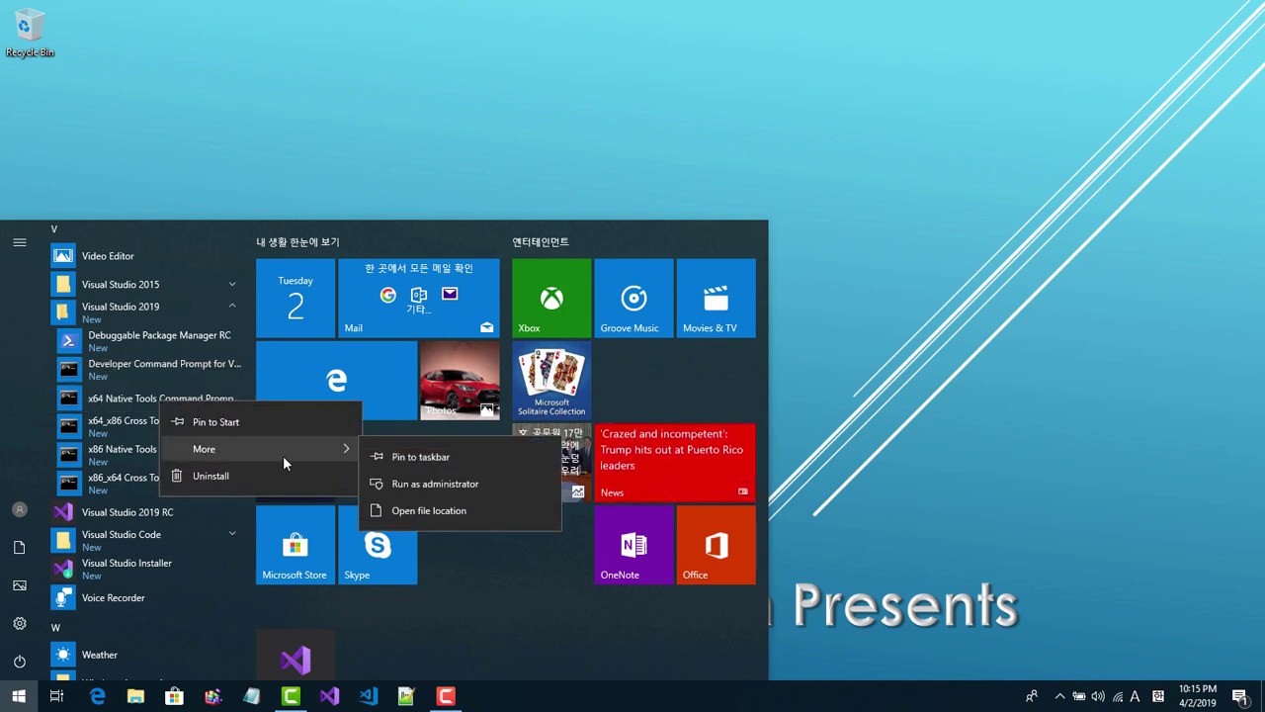
left_click(406, 511)
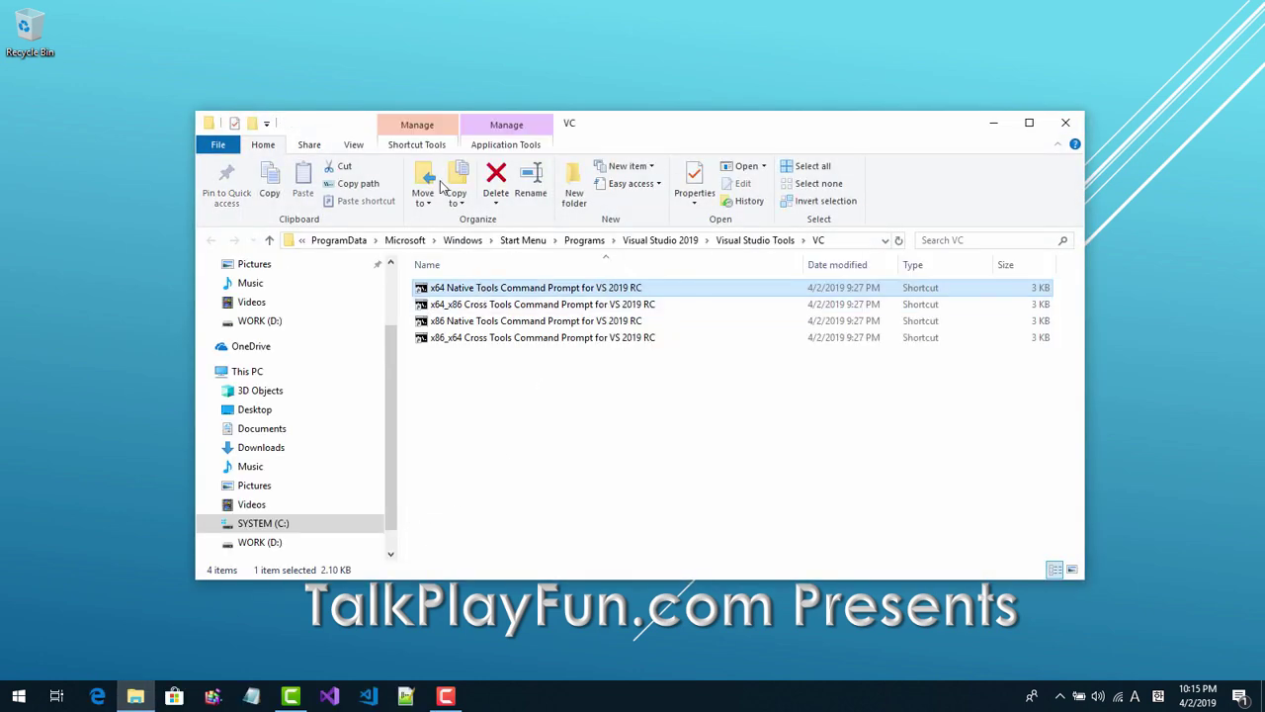
- Copy the x64 and x86 Native Tools Command Prompt for VS 2019 RC shortcuts to the desktop and close the VC folder
left_click_drag(442, 186, 410, 82)
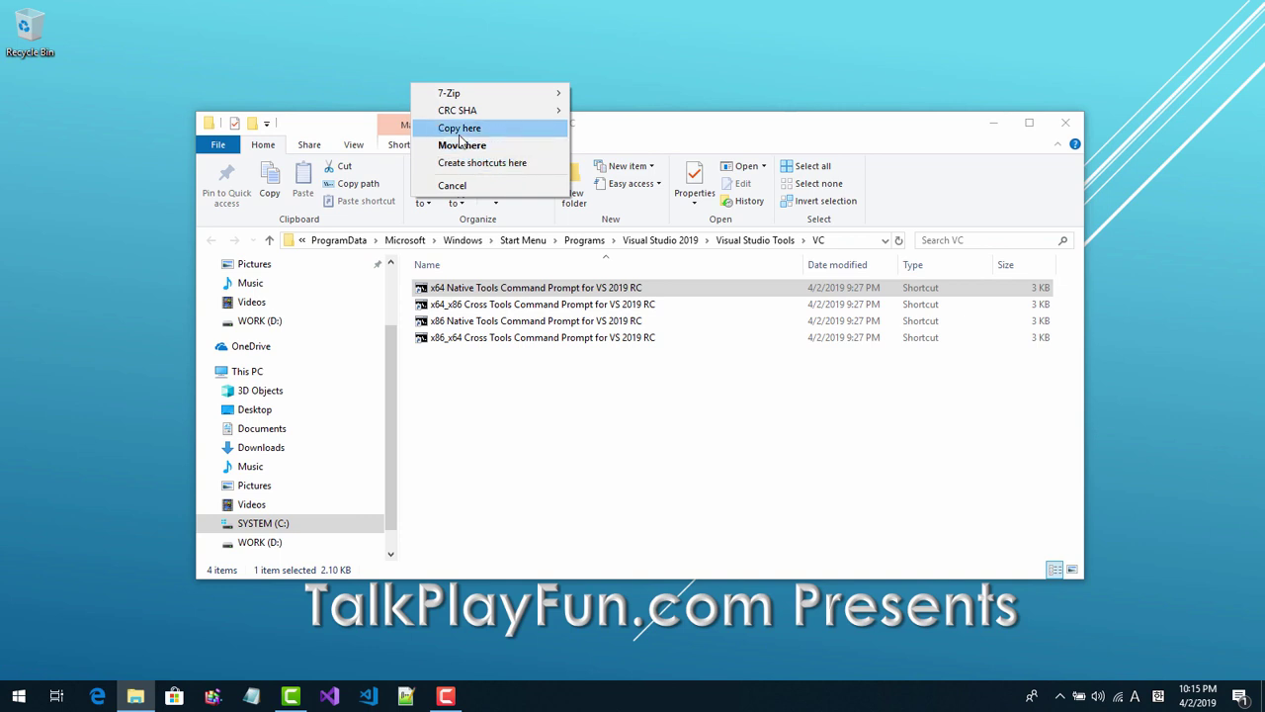
left_click(461, 129)
left_click_drag(608, 136, 614, 171)
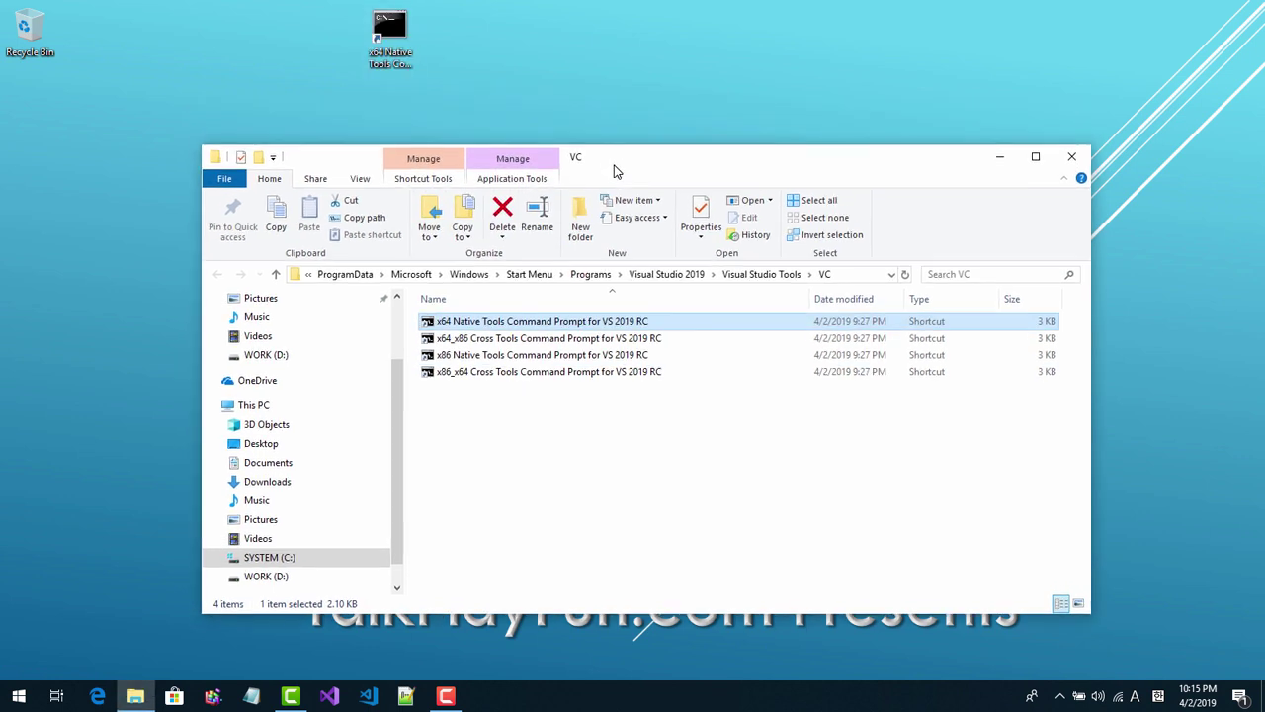
left_click(526, 359)
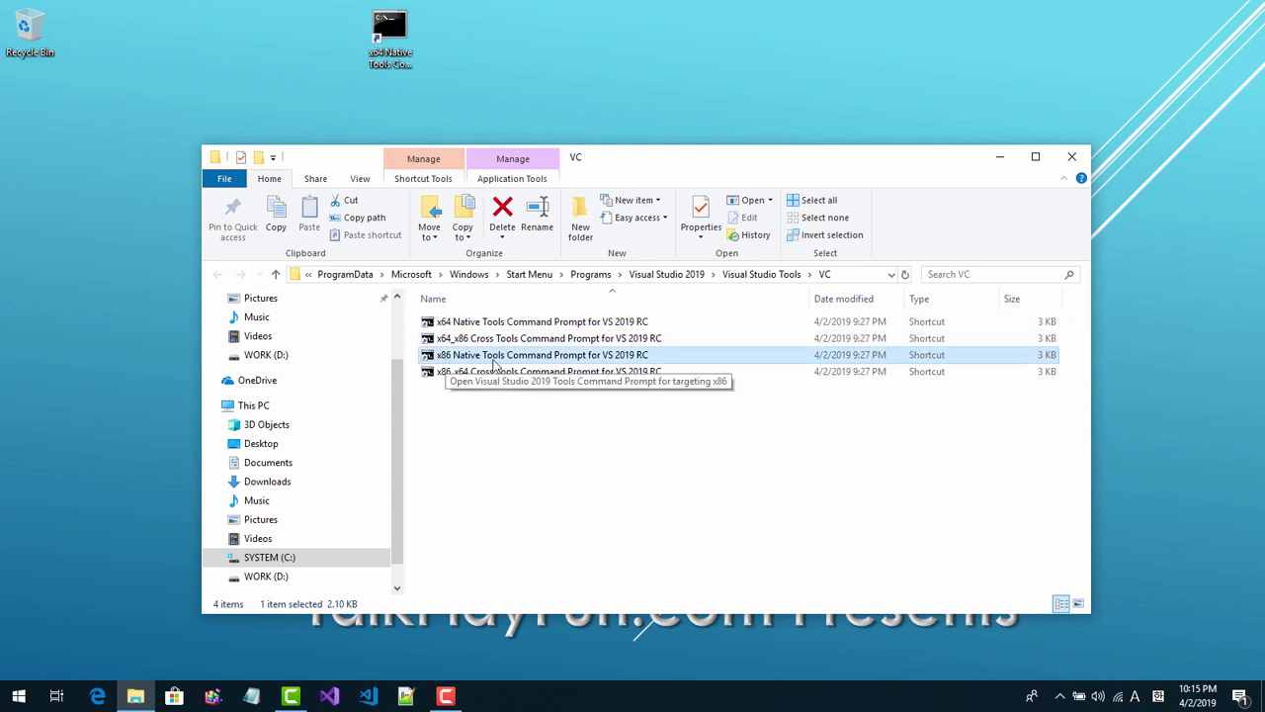
left_click_drag(495, 364, 191, 110)
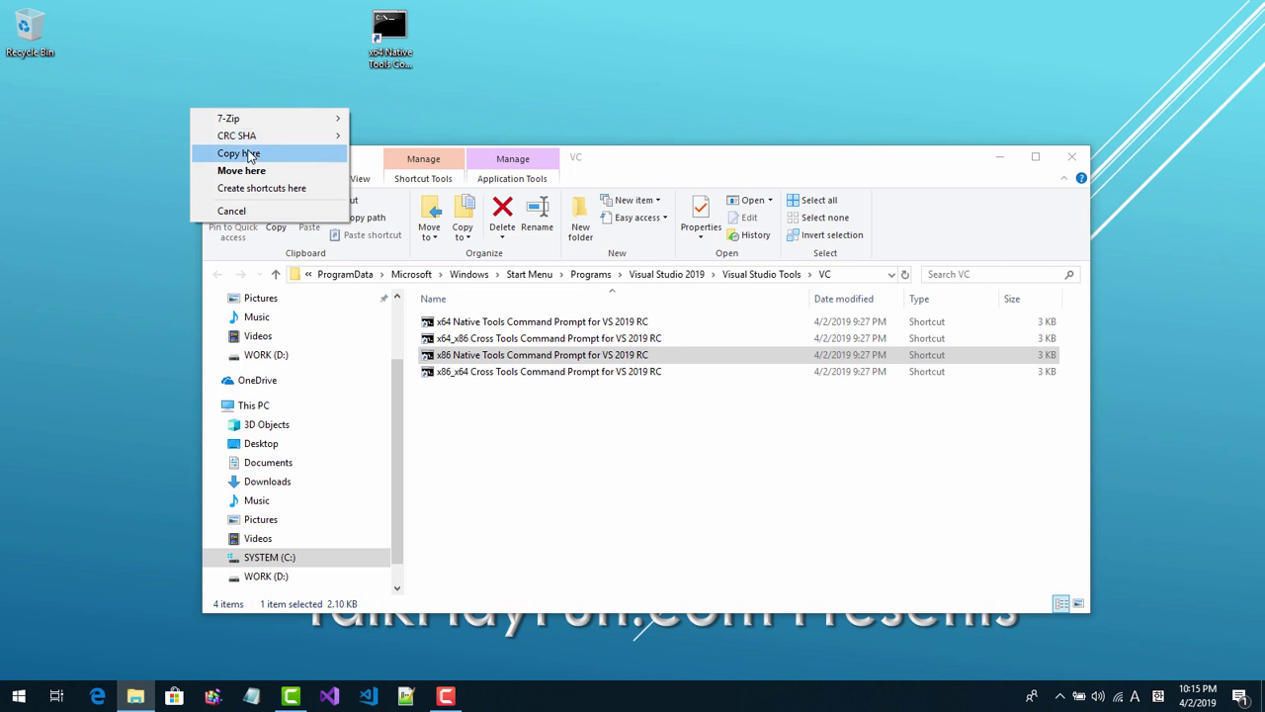
left_click(242, 153)
left_click(1071, 157)
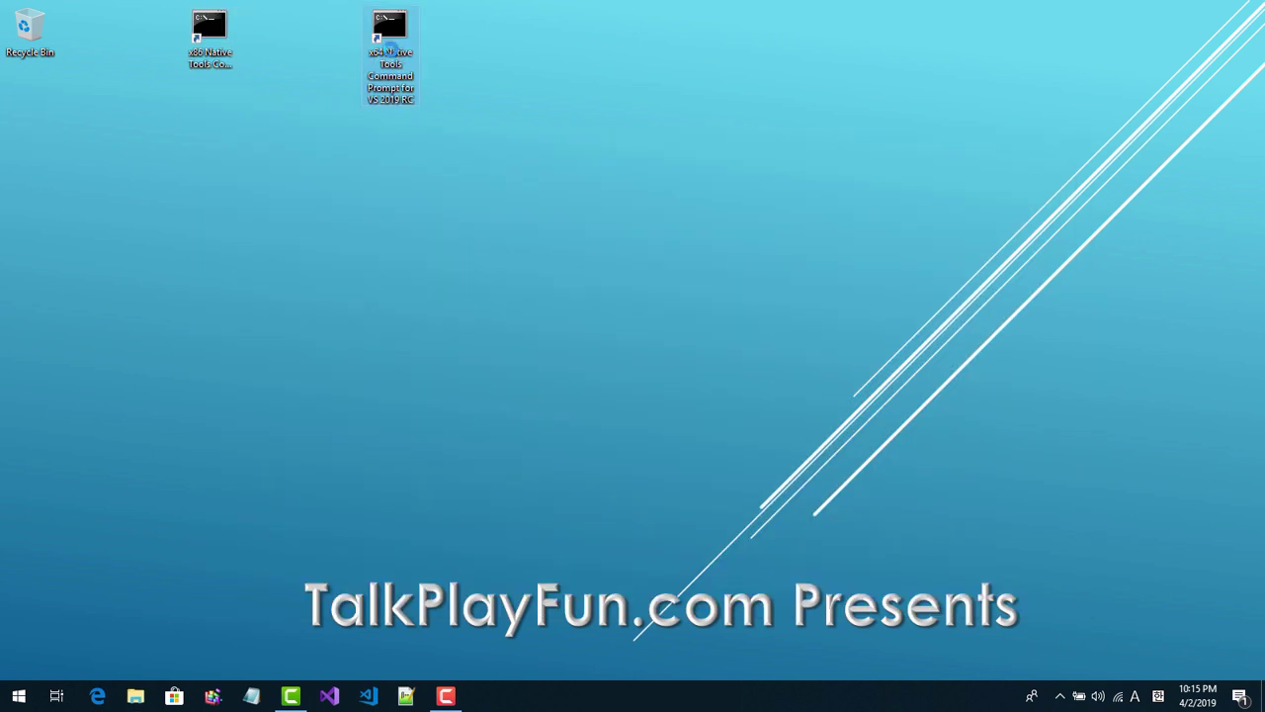
- Rename the x64 Native Tools Command Prompt desktop shortcut to "x64 VS 2019"
right_click(392, 47)
left_click(435, 343)
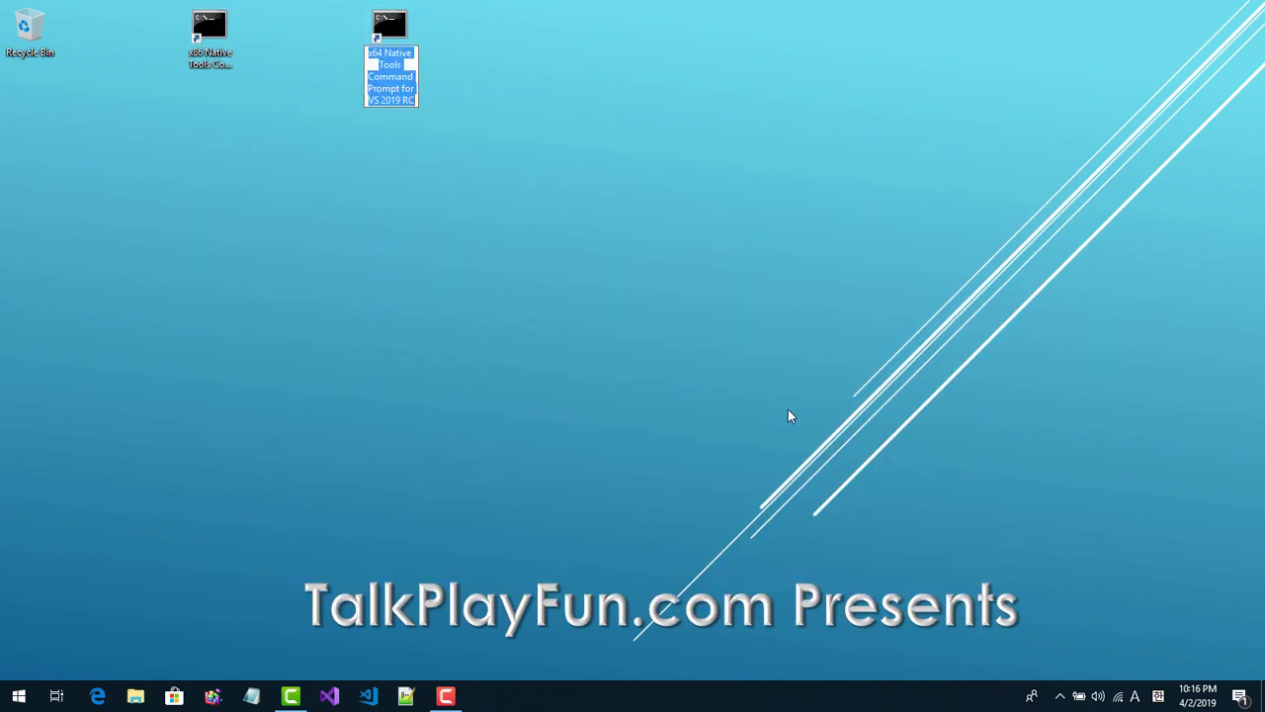
key("End")
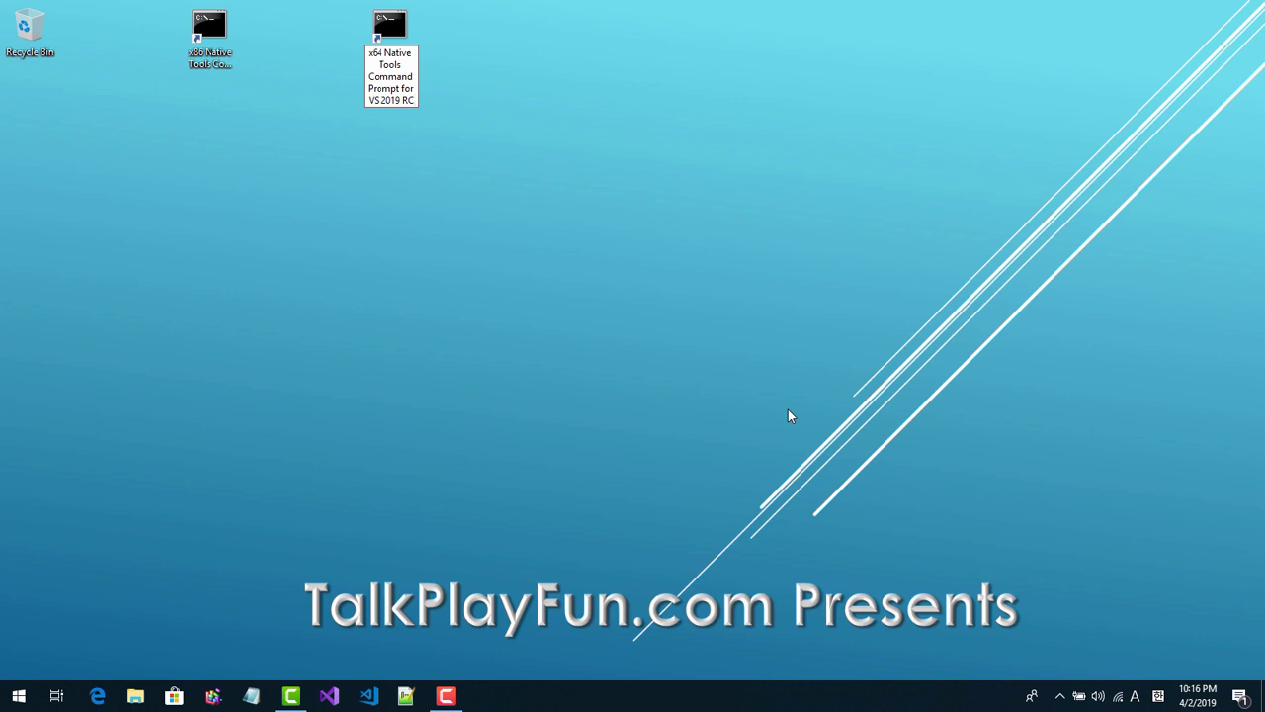
key("BackSpace")
key("BackSpace")
key("BackSpace")
key("BackSpace")
key("BackSpace")
key("BackSpace")
key("BackSpace")
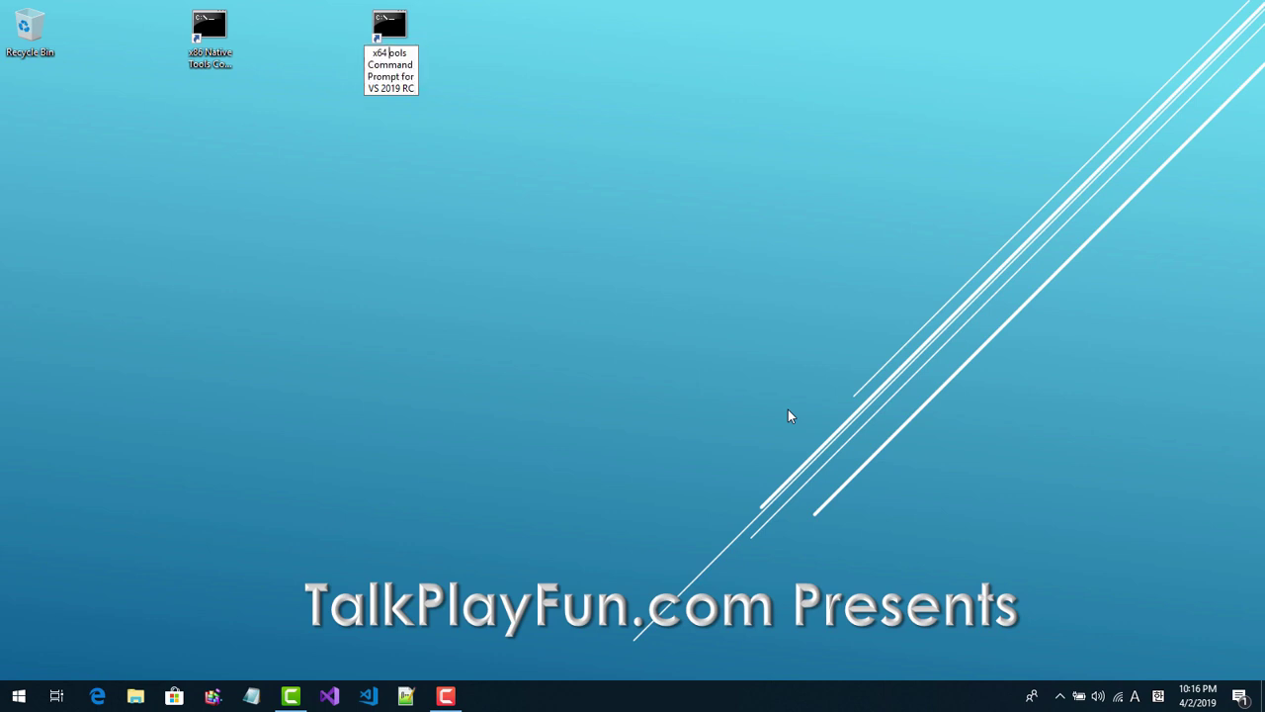
key("Delete")
key("Delete")
key("Delete")
key("Delete")
key("Delete")
key("Delete")
key("Delete")
key("Delete")
key("Delete")
key("Delete")
key("Delete")
key("Delete")
key("Delete")
key("Delete")
key("Delete")
key("Delete")
key("Delete")
key("Delete")
key("Delete")
key("Delete")
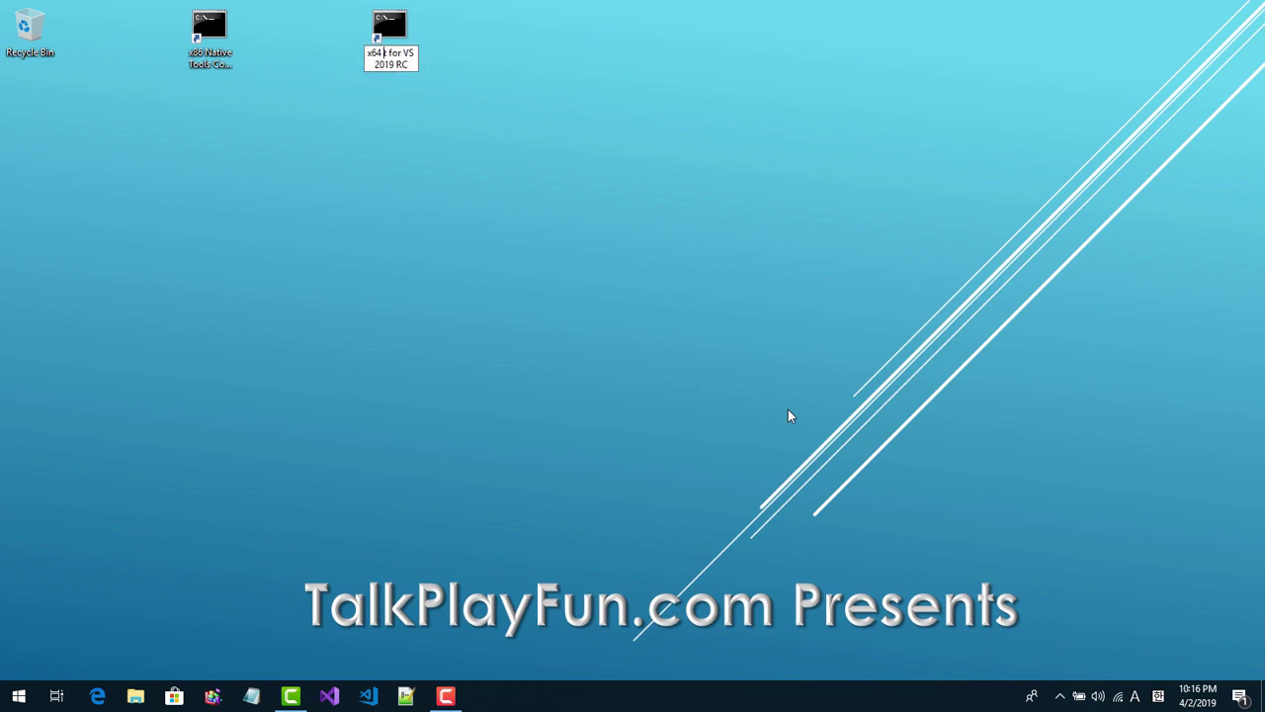
key("Delete")
key("Delete")
key("Delete")
key("Delete")
key("End")
key("BackSpace")
key("BackSpace")
key("BackSpace")
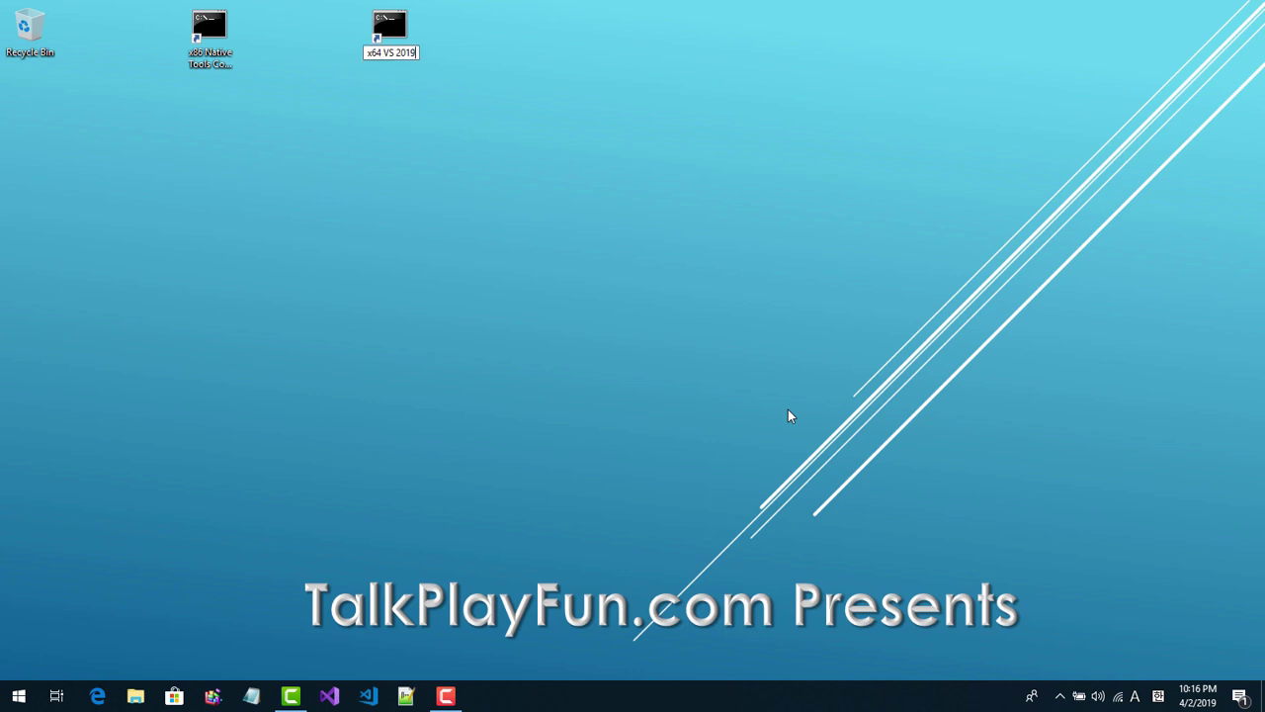
key("Return")
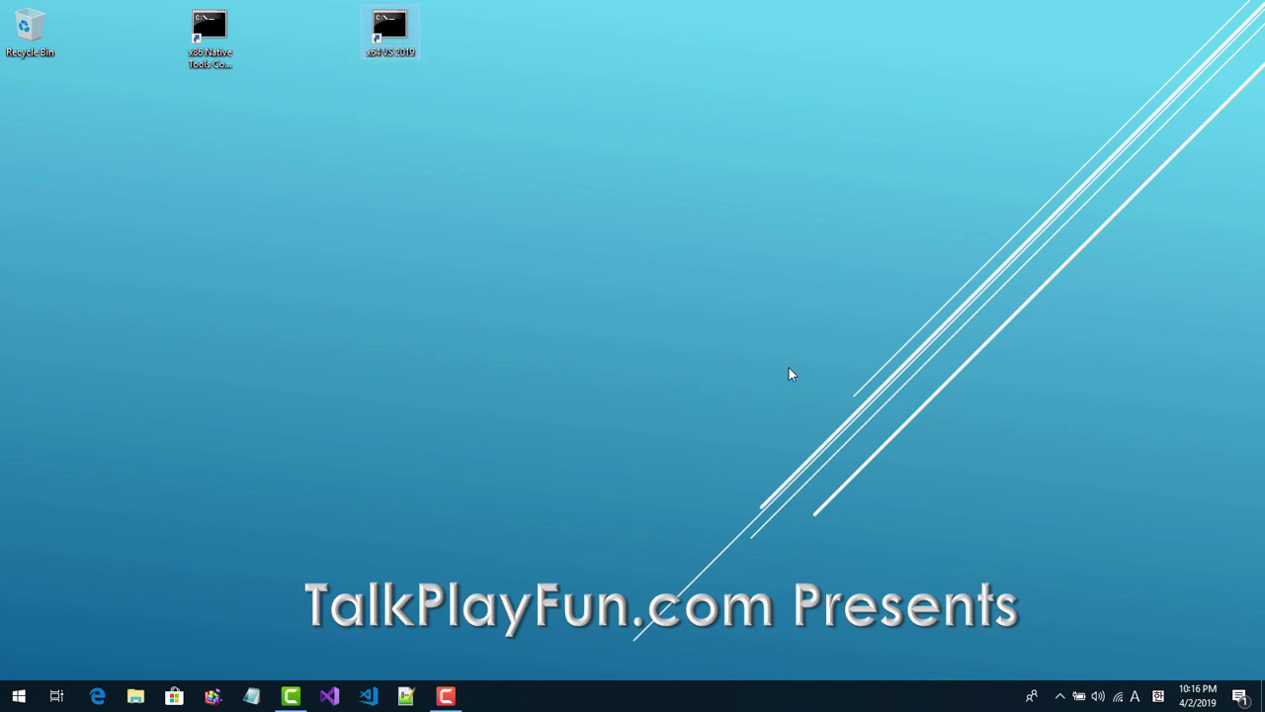
- Open the DevSoft\Tutorials folder on the WORK (D:) drive in File Explorer and copy its folder path
left_click(136, 698)
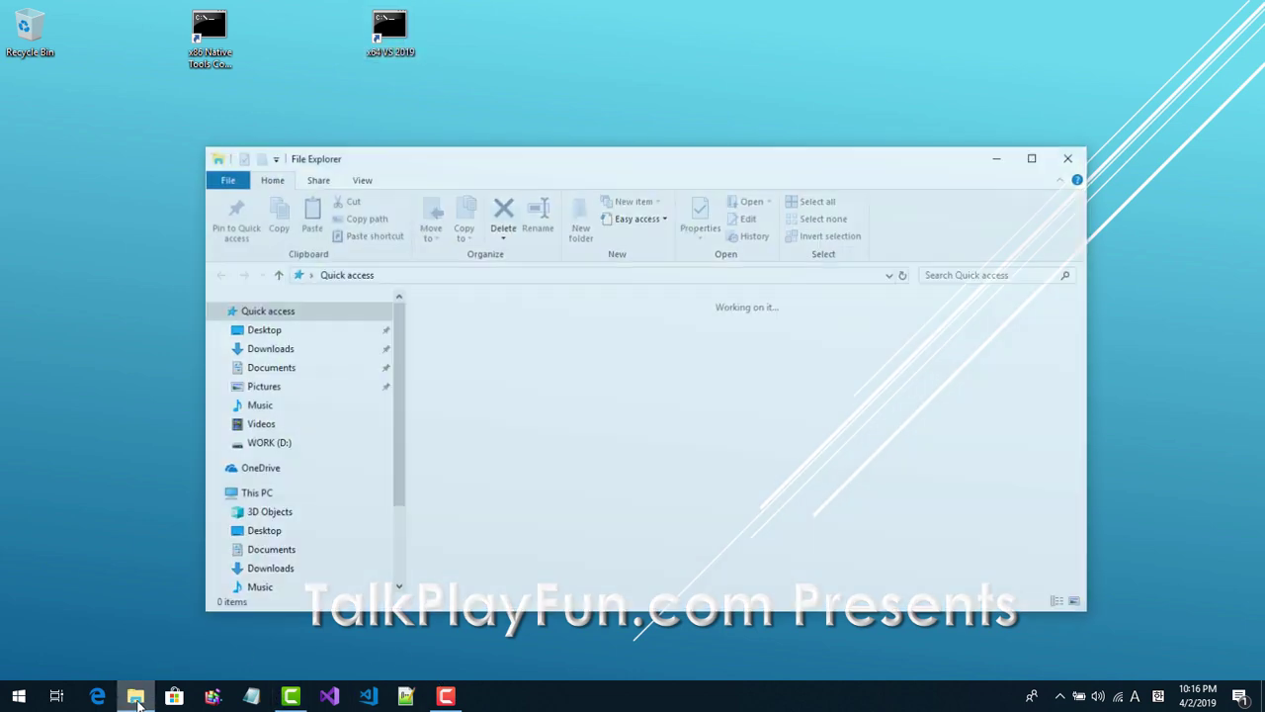
left_click(287, 445)
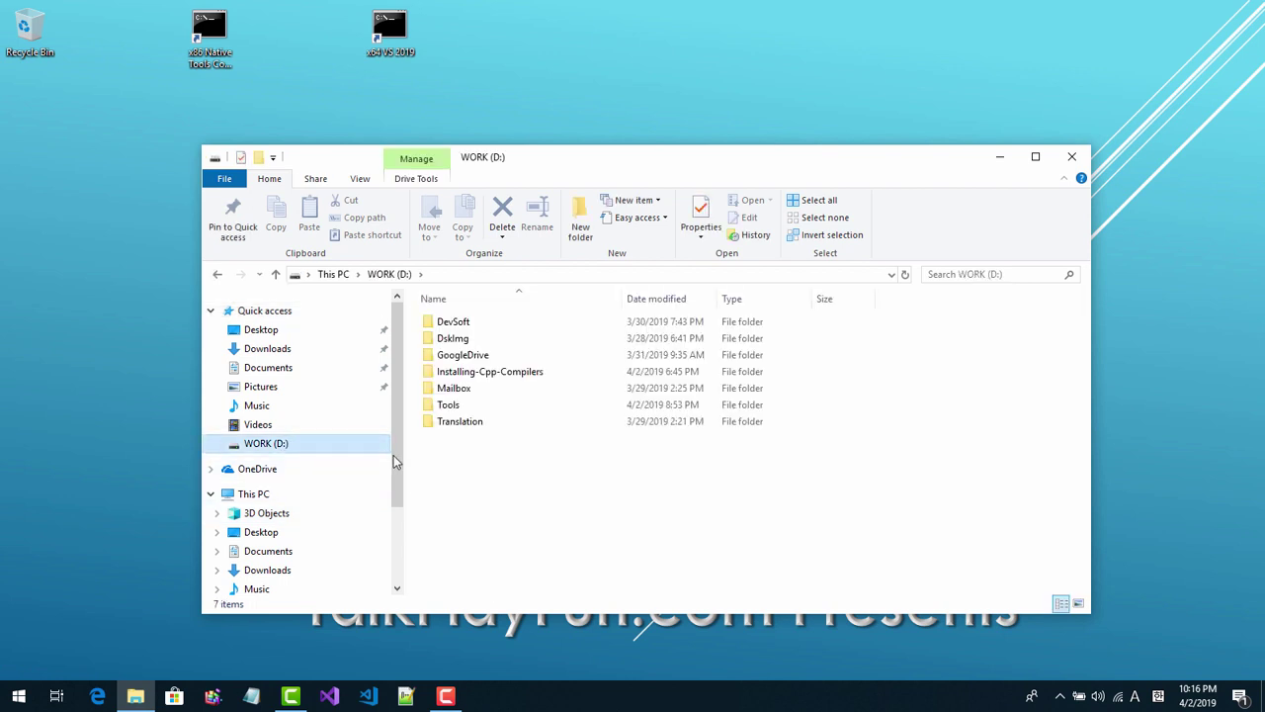
left_click_drag(396, 457, 393, 547)
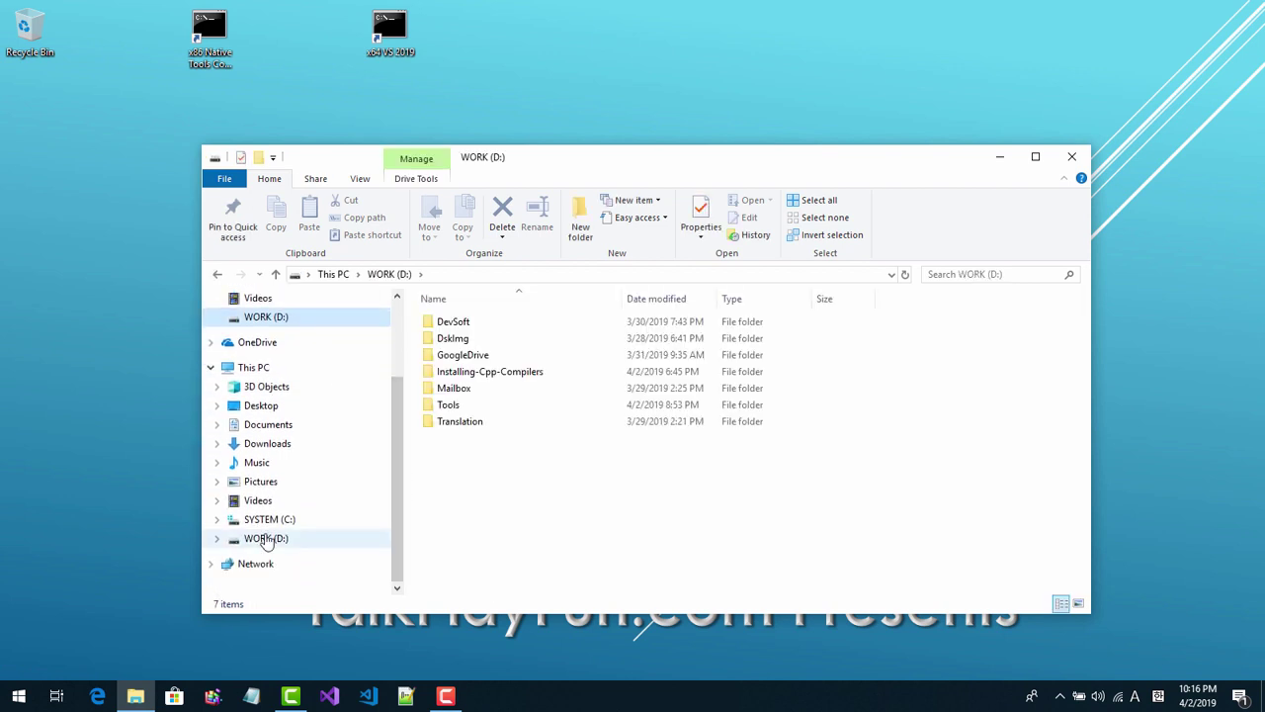
double_click(451, 322)
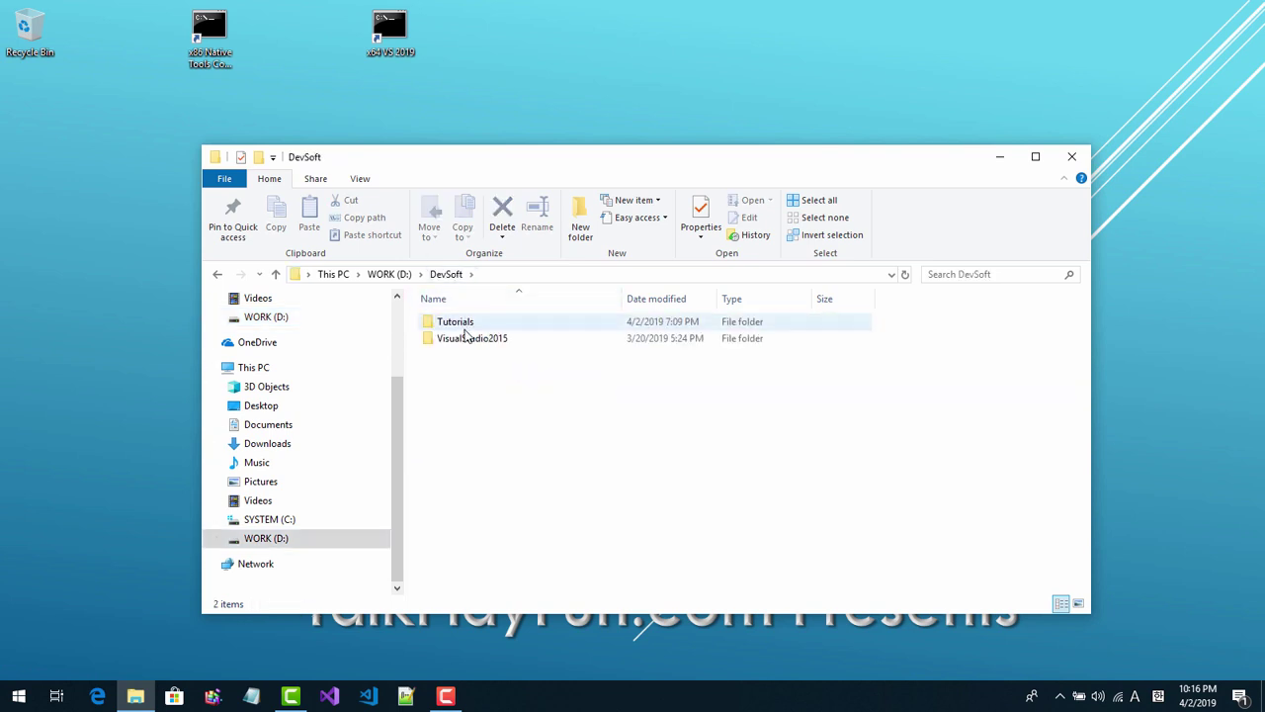
double_click(464, 326)
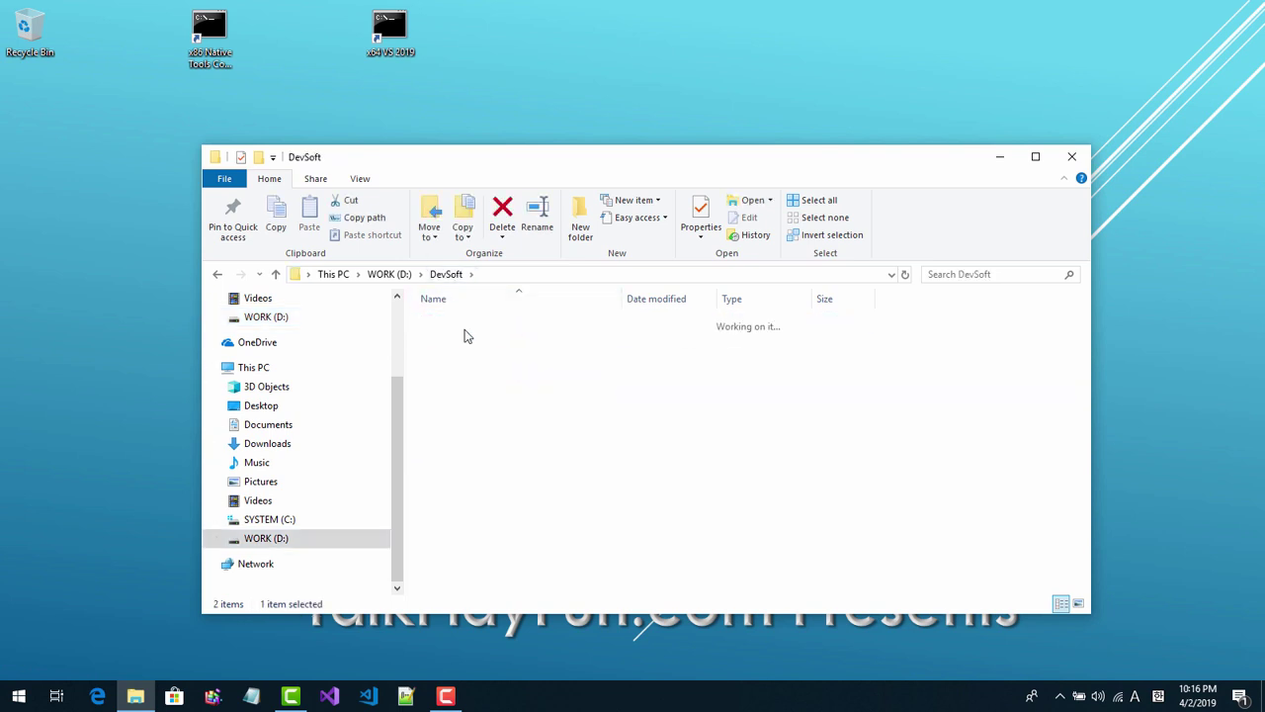
left_click(551, 281)
key("ctrl+c")
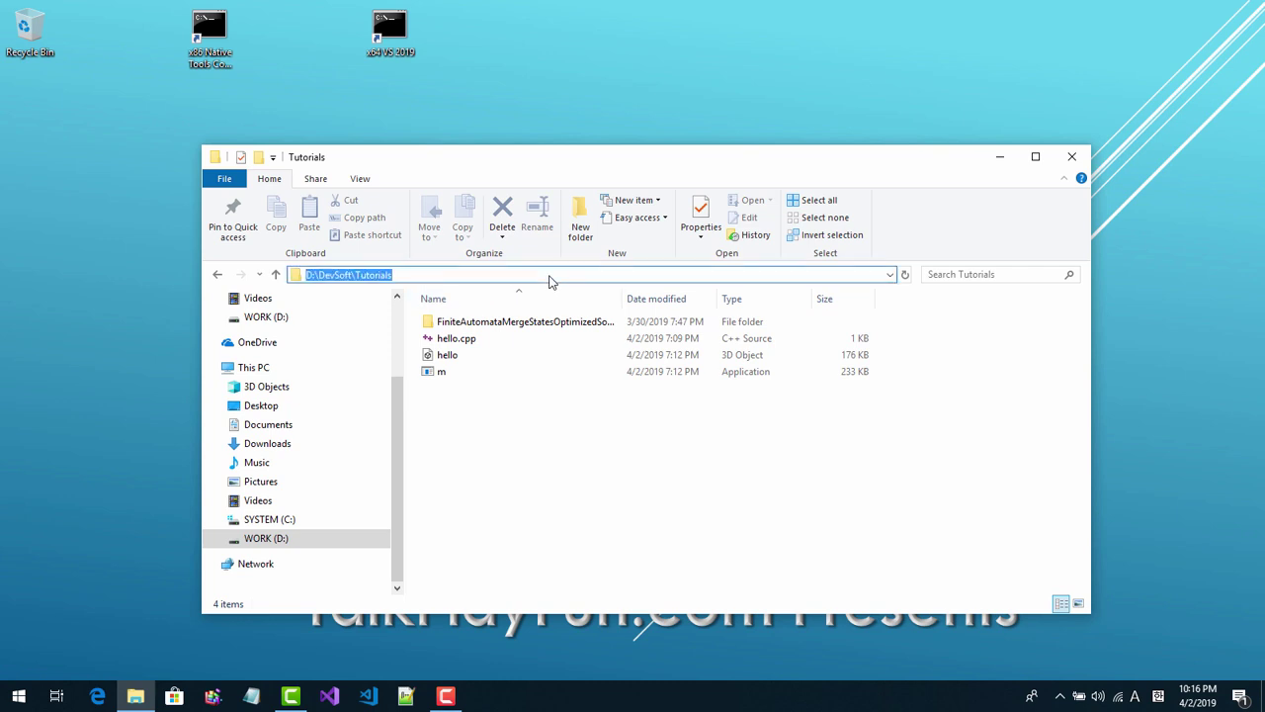
- Set the x64 VS 2019 shortcut's start-in folder to D:\DevSoft\Tutorials and apply the change
right_click(389, 44)
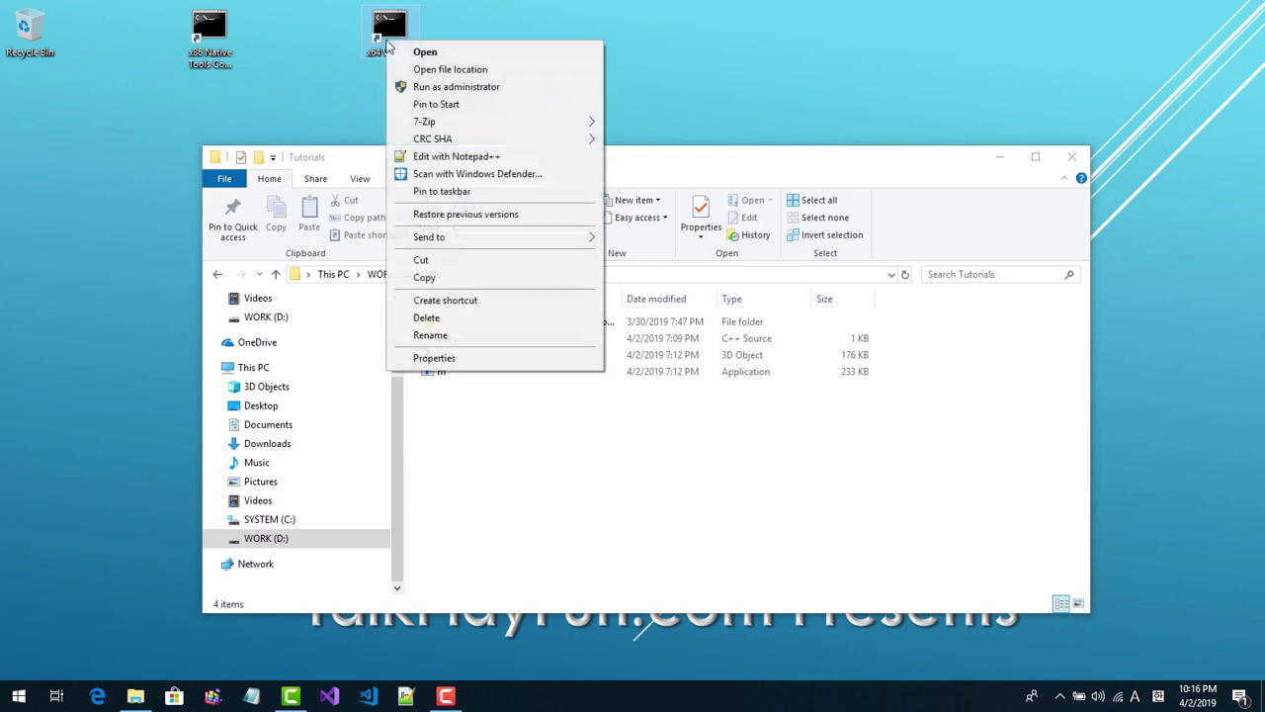
left_click(418, 360)
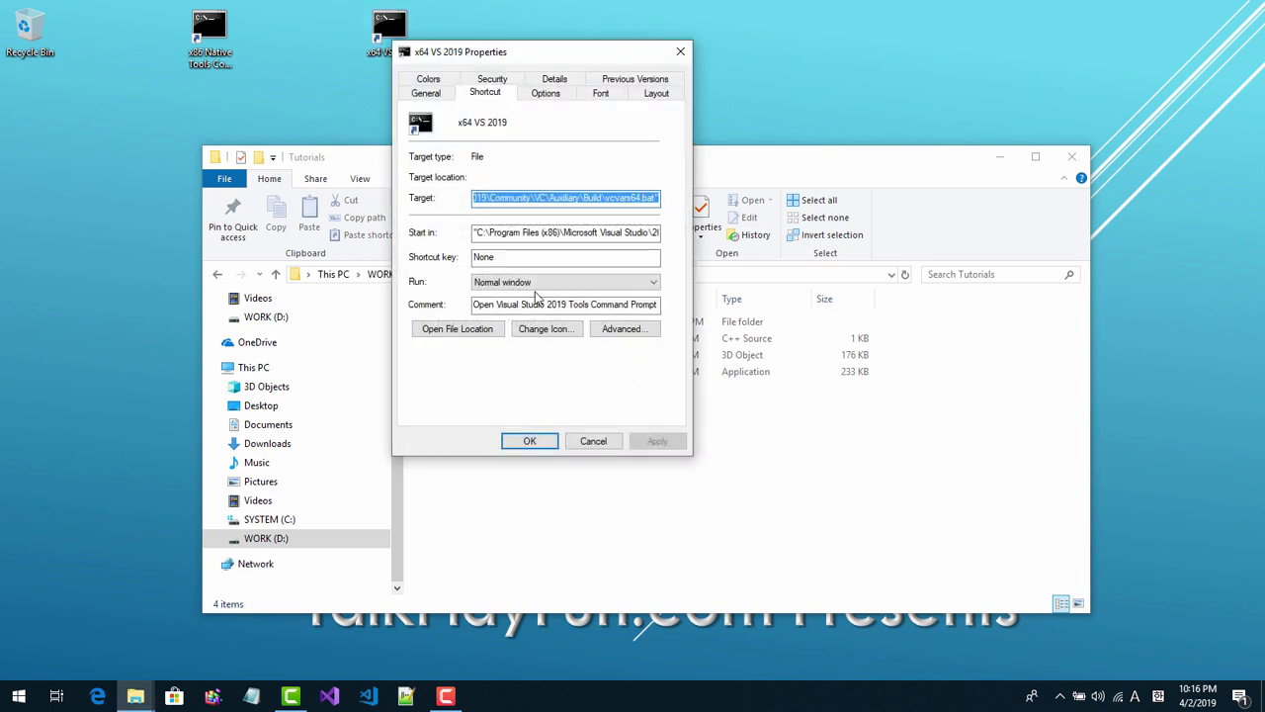
left_click(569, 232)
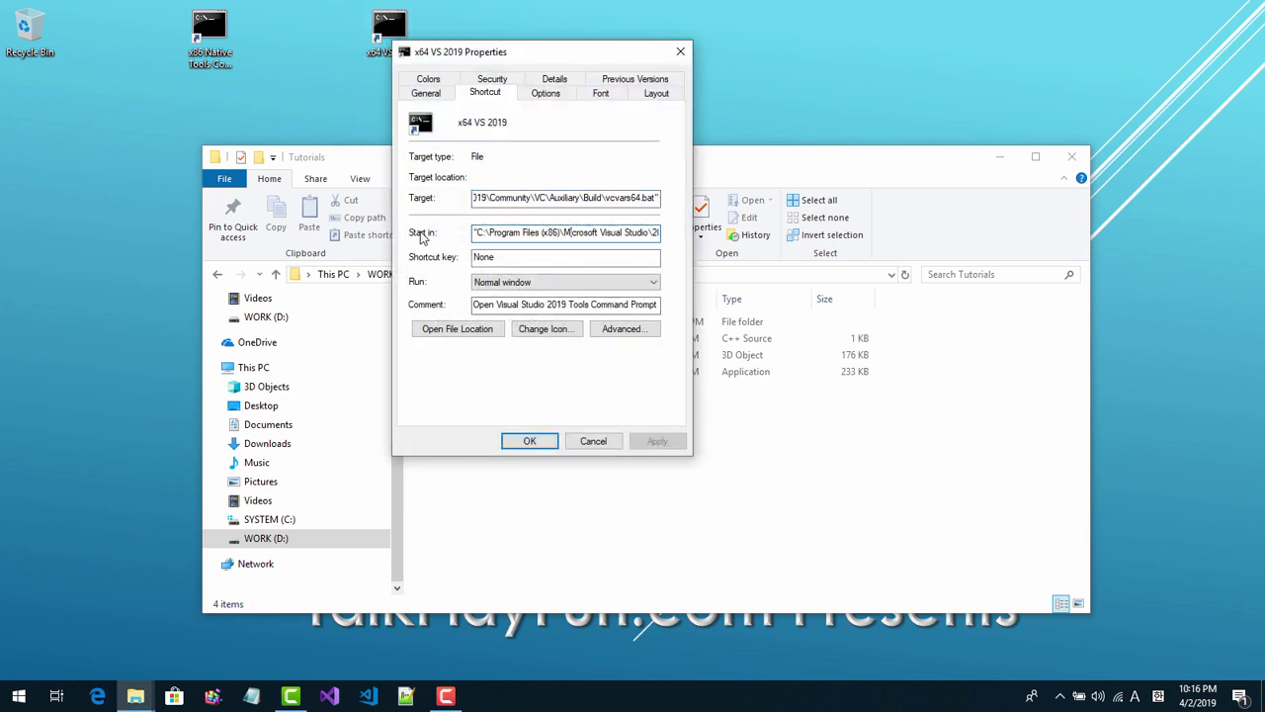
key("ctrl+a")
key("ctrl+v")
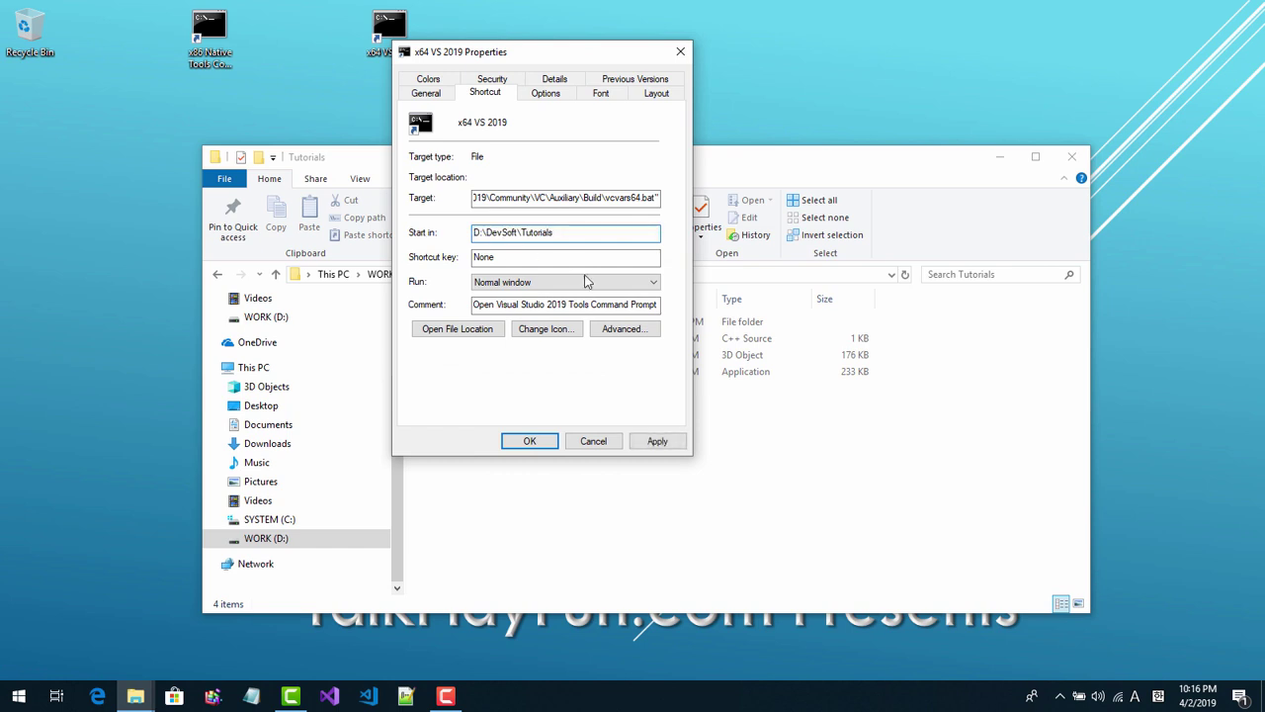
left_click(657, 441)
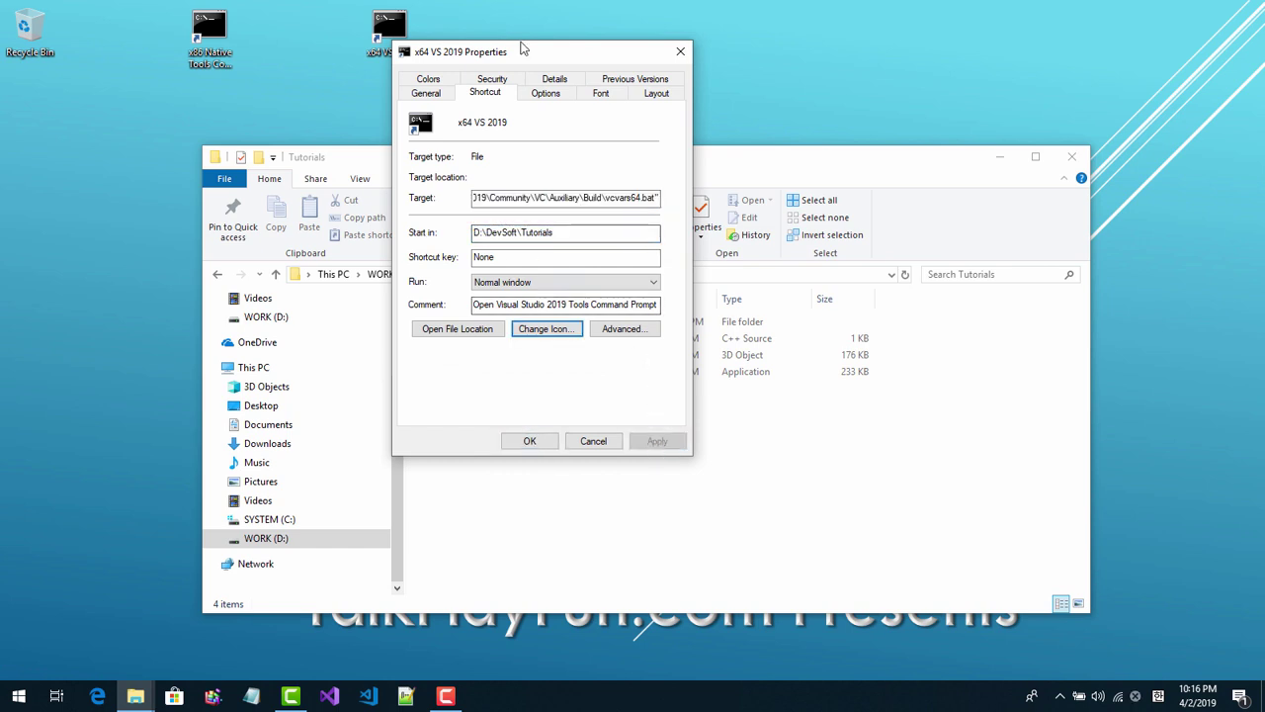
- Browse for a new shortcut icon in C:\Program Files (x86)\Microsoft Visual Studio\2019, with the file filter set to all files
left_click_drag(521, 45, 590, 141)
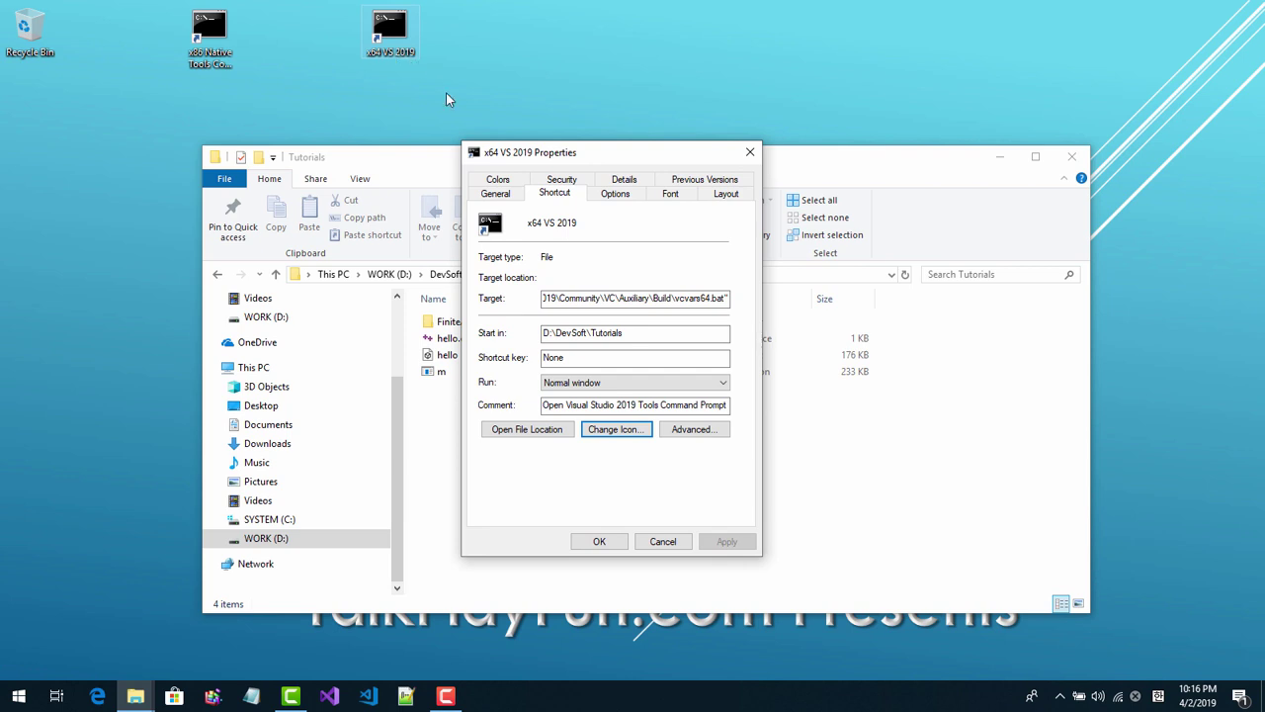
left_click(599, 436)
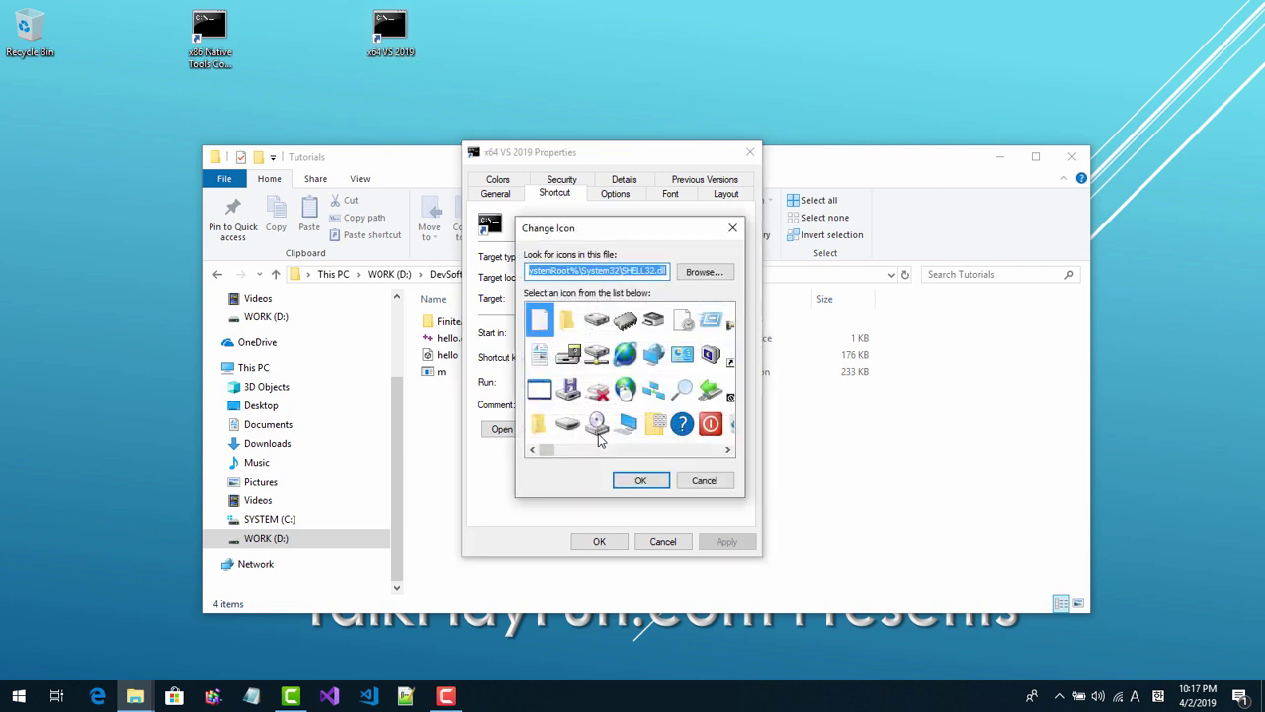
left_click(688, 272)
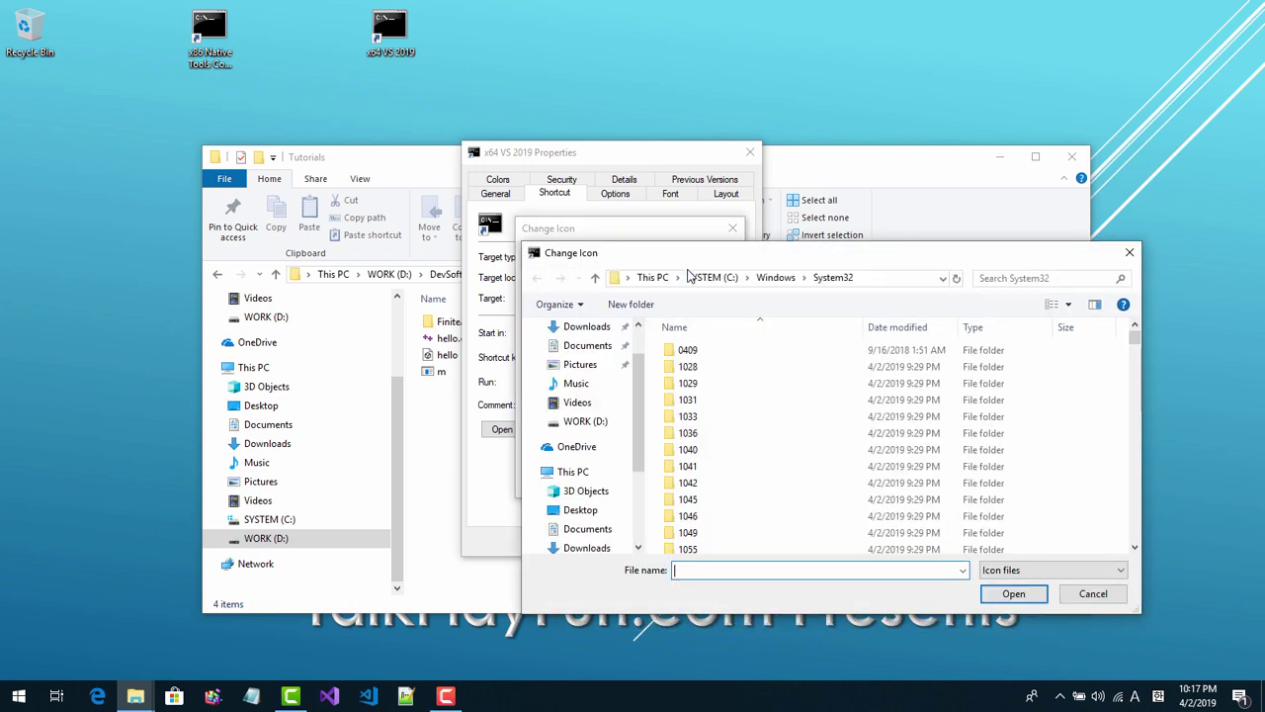
left_click_drag(689, 255, 579, 166)
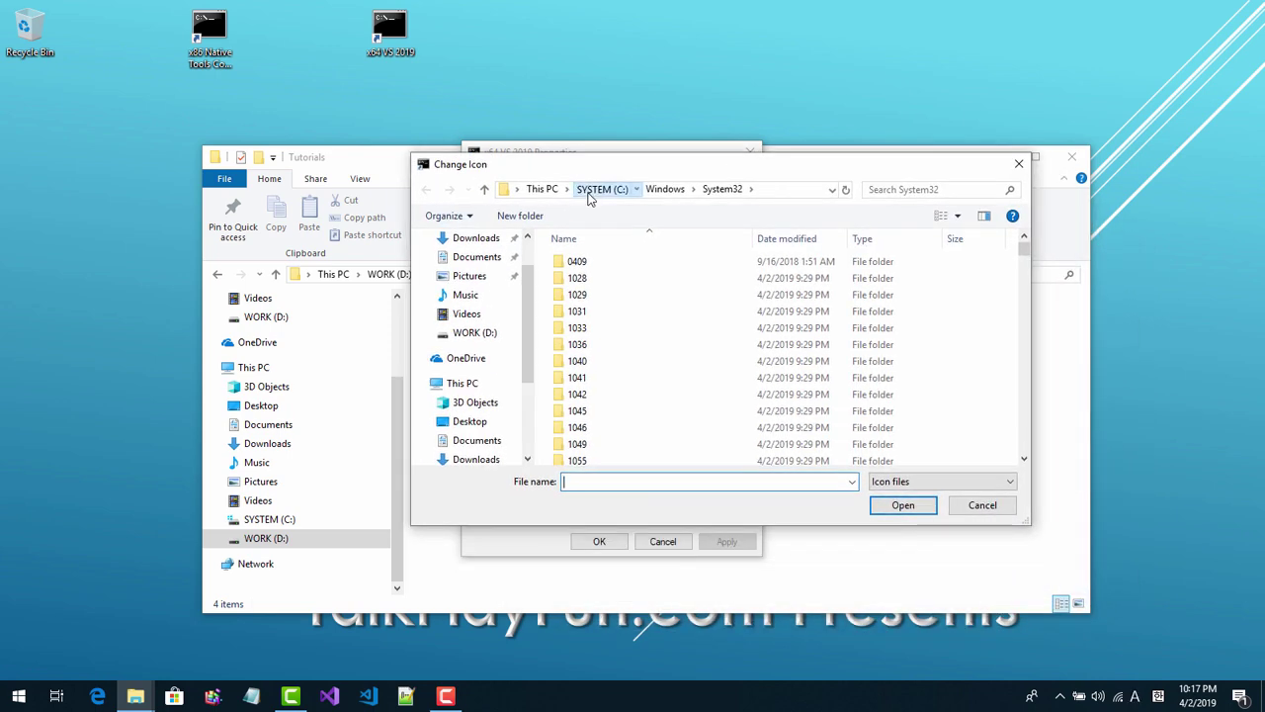
left_click(600, 190)
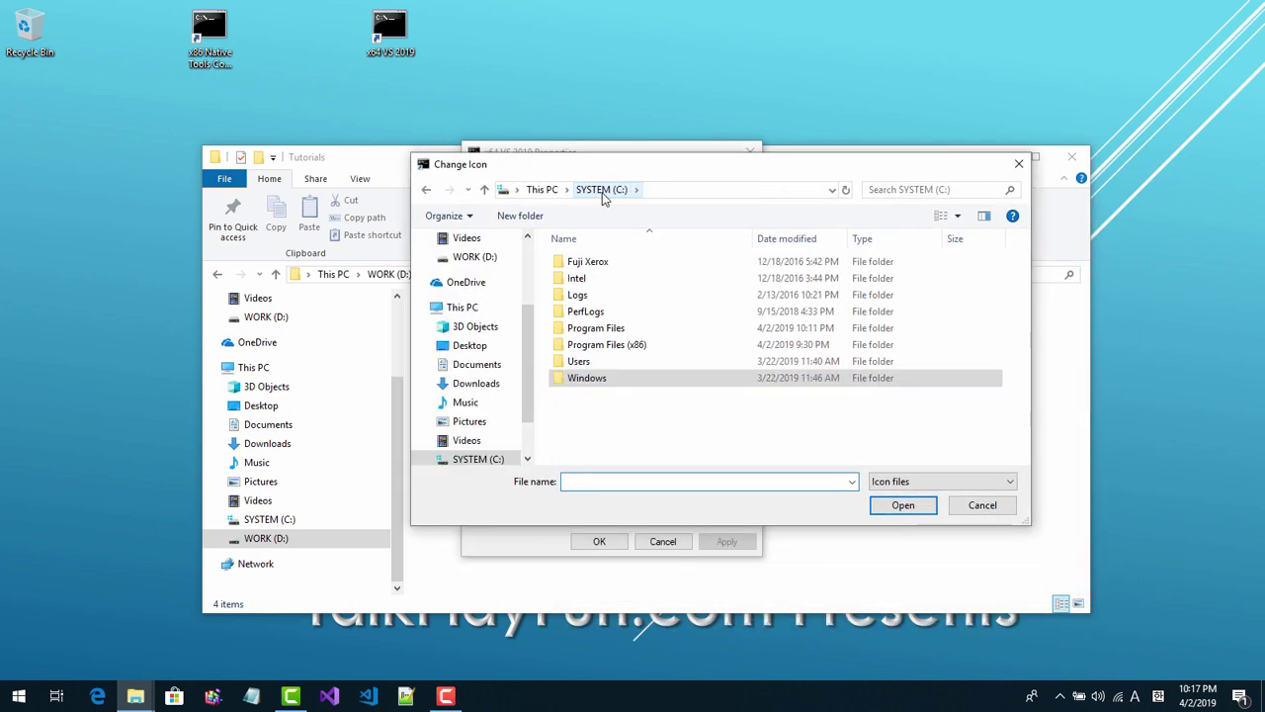
double_click(608, 346)
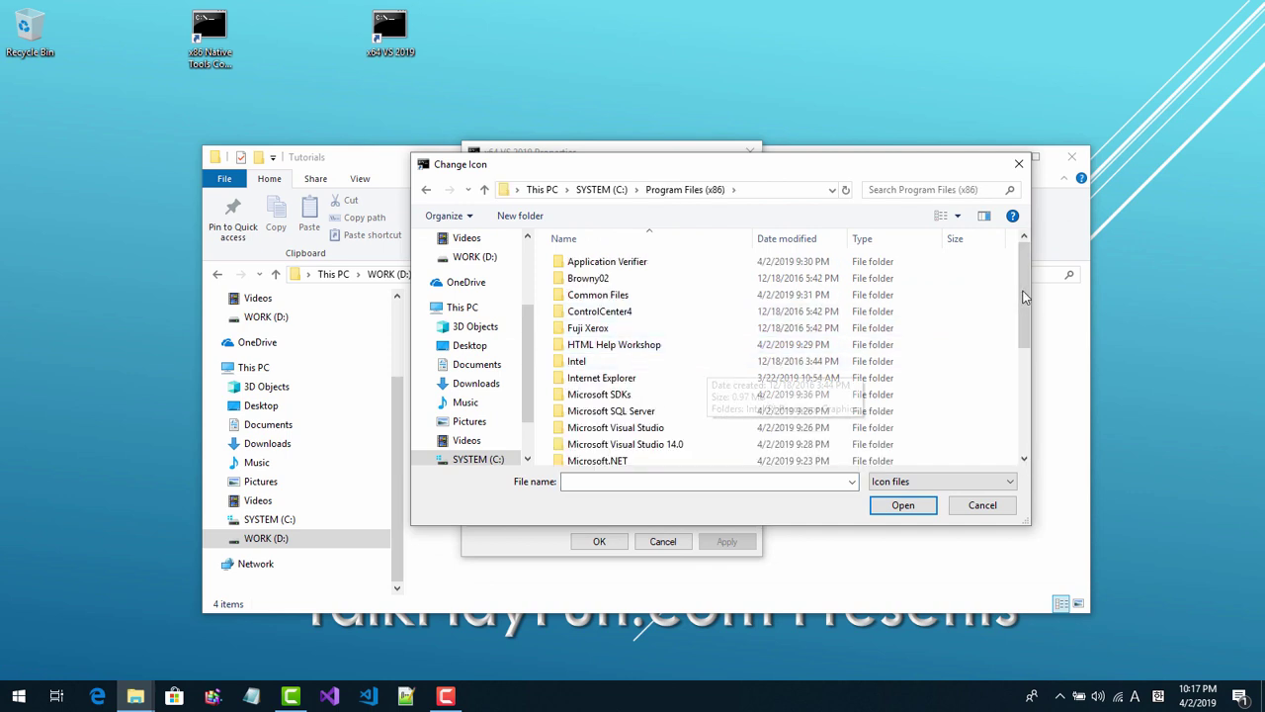
left_click_drag(1025, 296, 1026, 307)
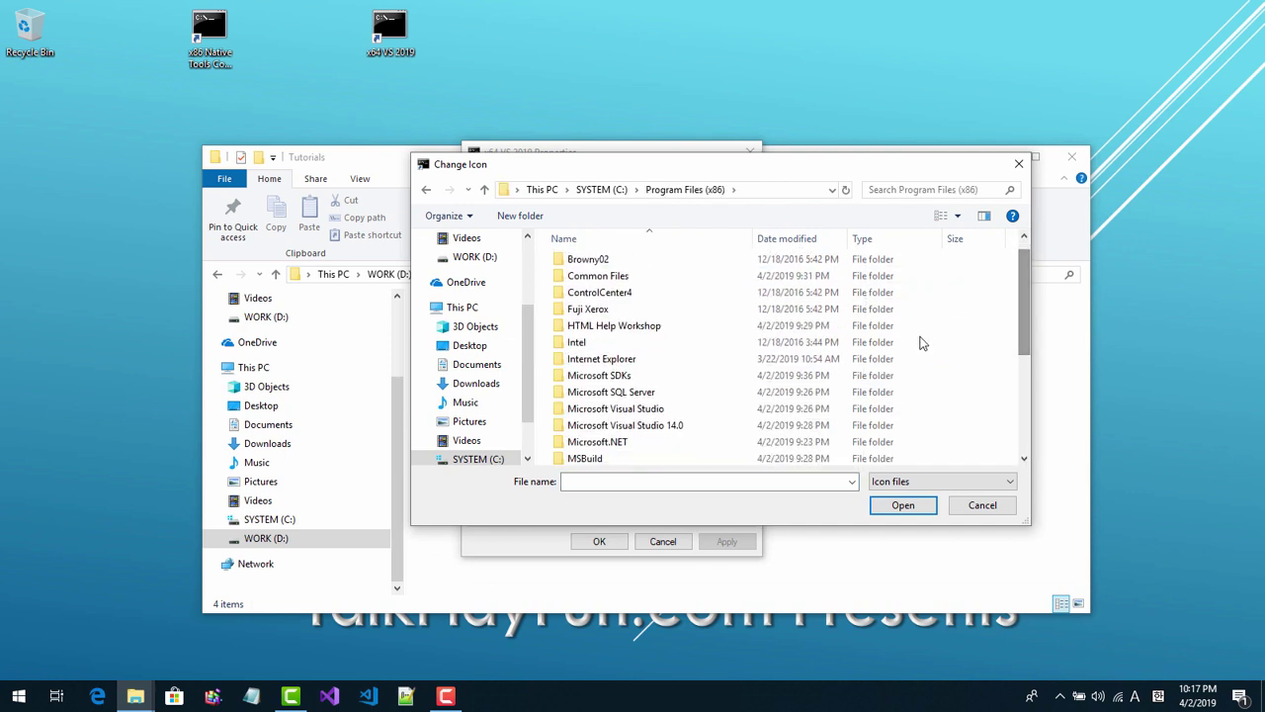
double_click(641, 410)
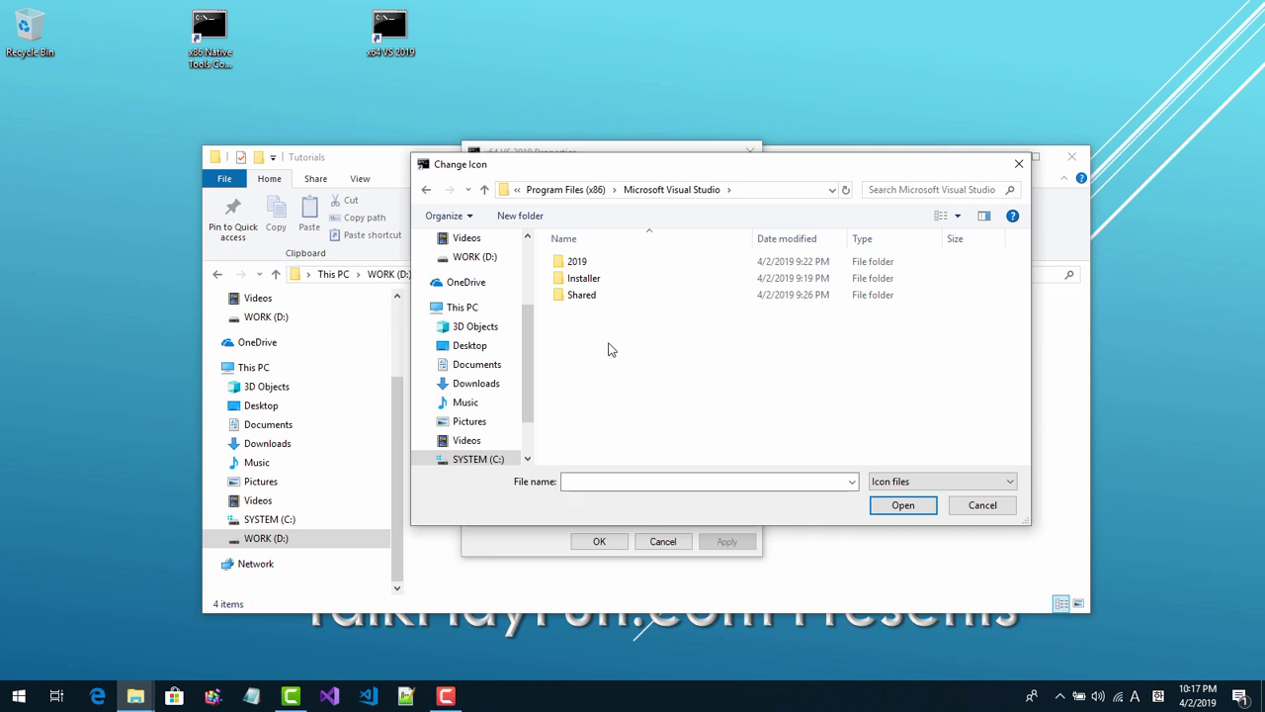
double_click(585, 263)
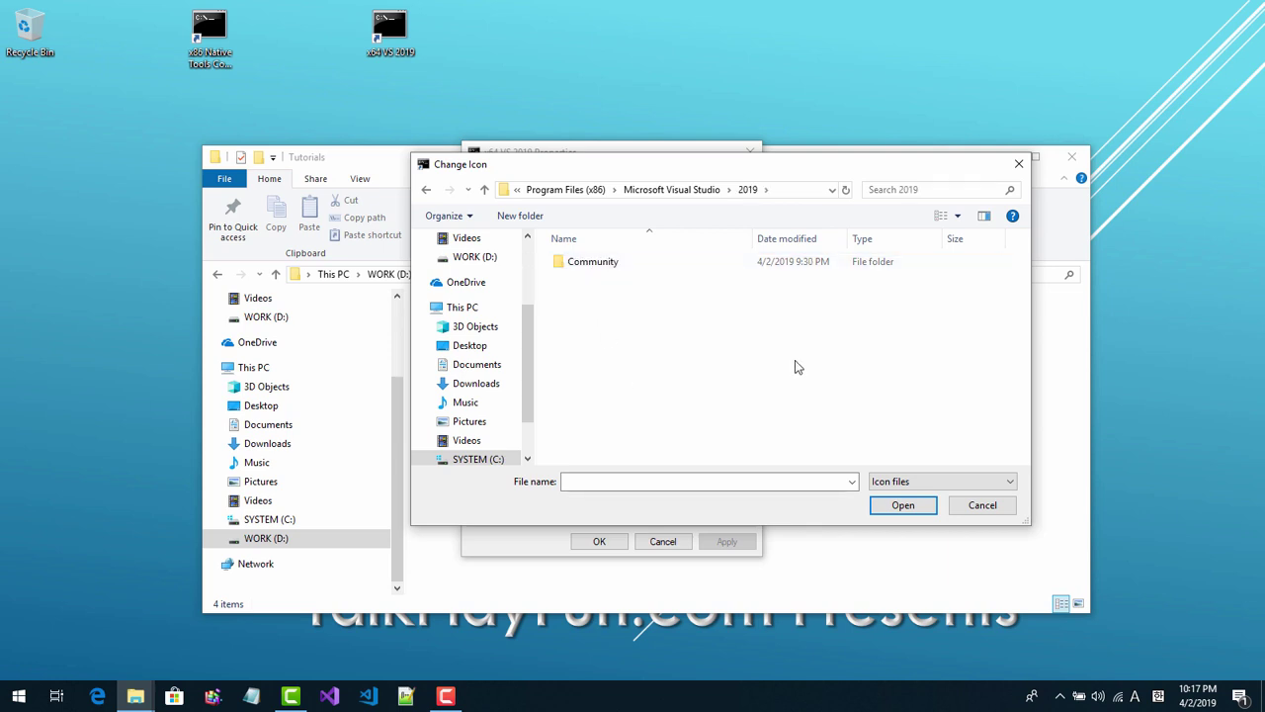
left_click(969, 481)
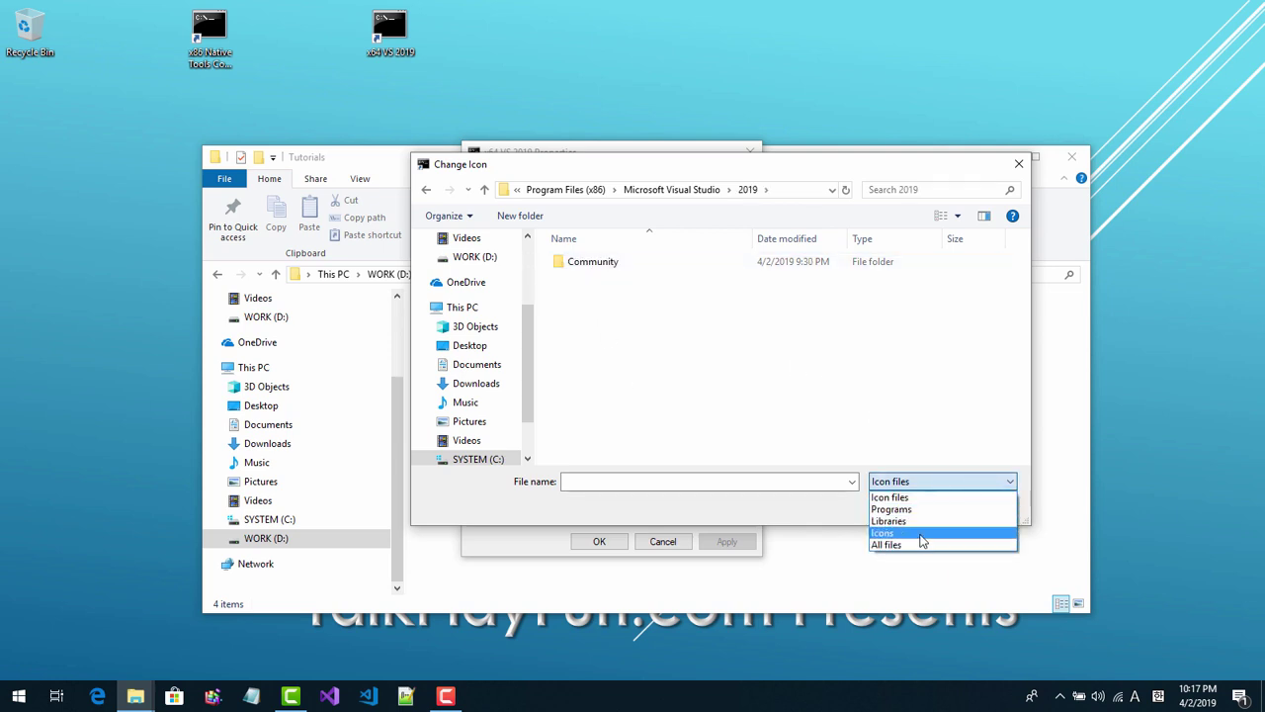
left_click(915, 546)
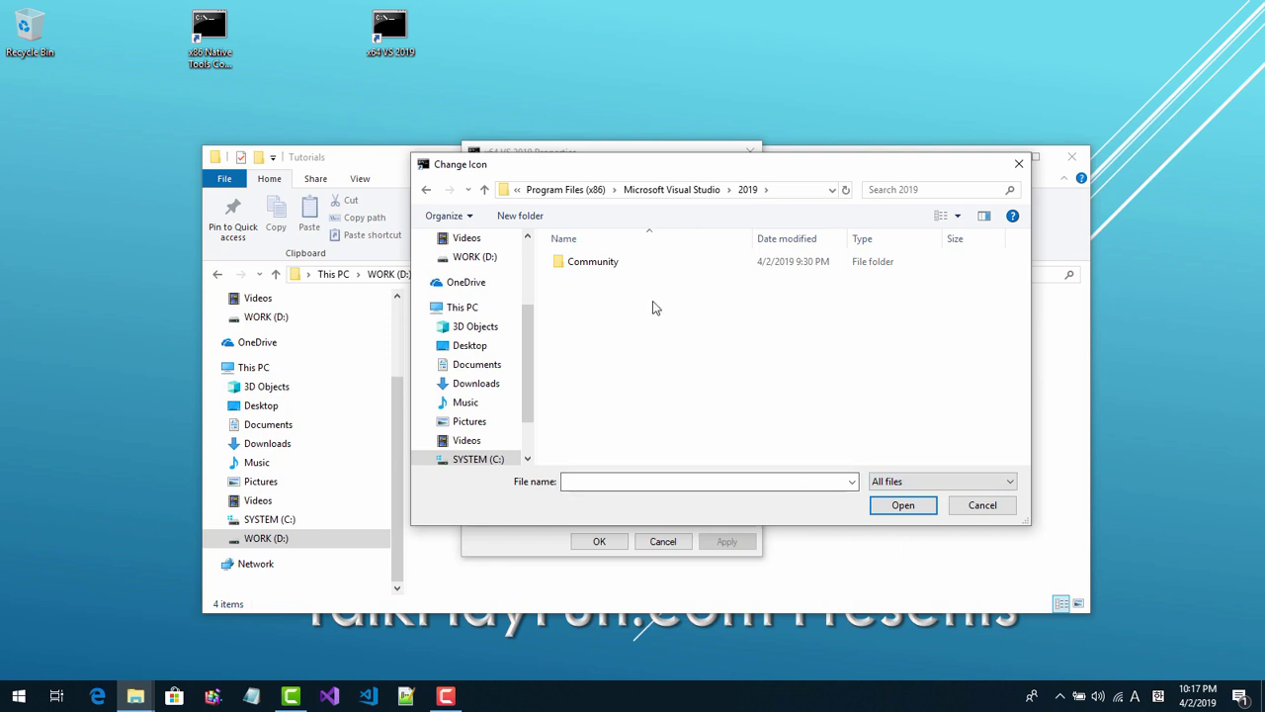
- Load the icons of the devenv application from Community\Common7\IDE and choose the Visual Studio logo with an upward arrow for the shortcut
double_click(593, 262)
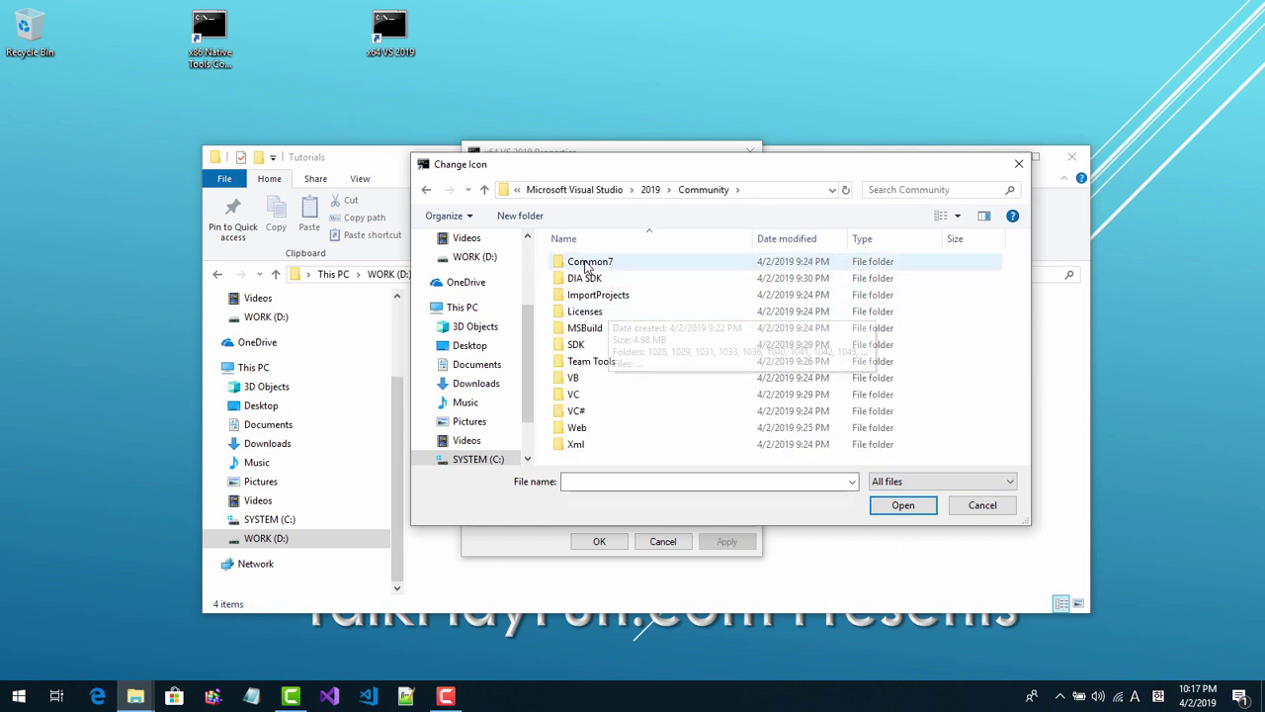
left_click(587, 264)
double_click(587, 263)
double_click(583, 263)
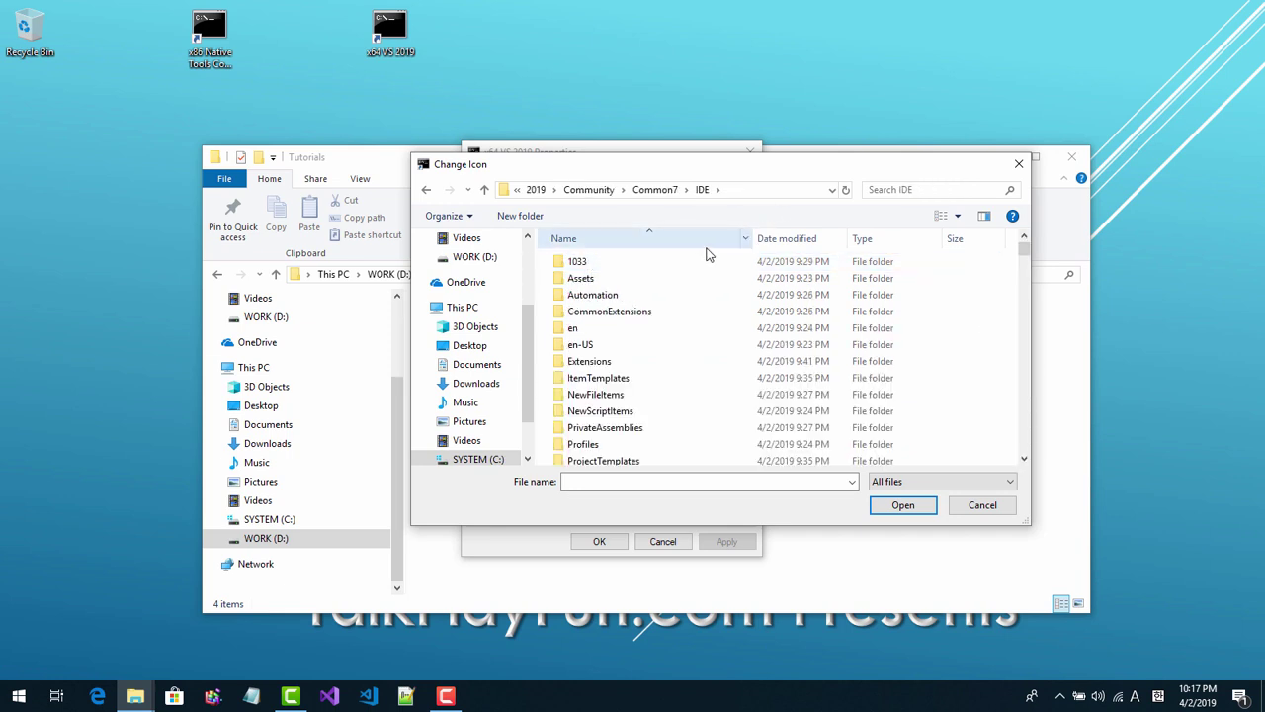
left_click_drag(1024, 255, 1026, 297)
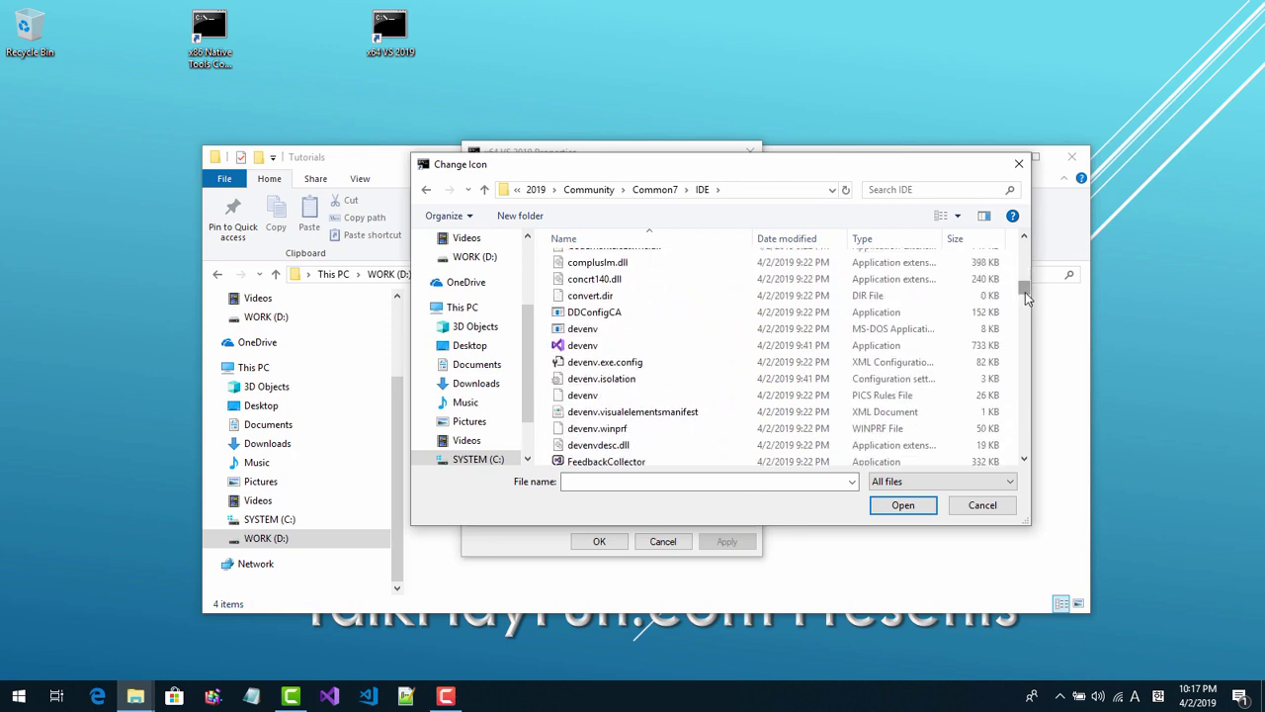
left_click(583, 346)
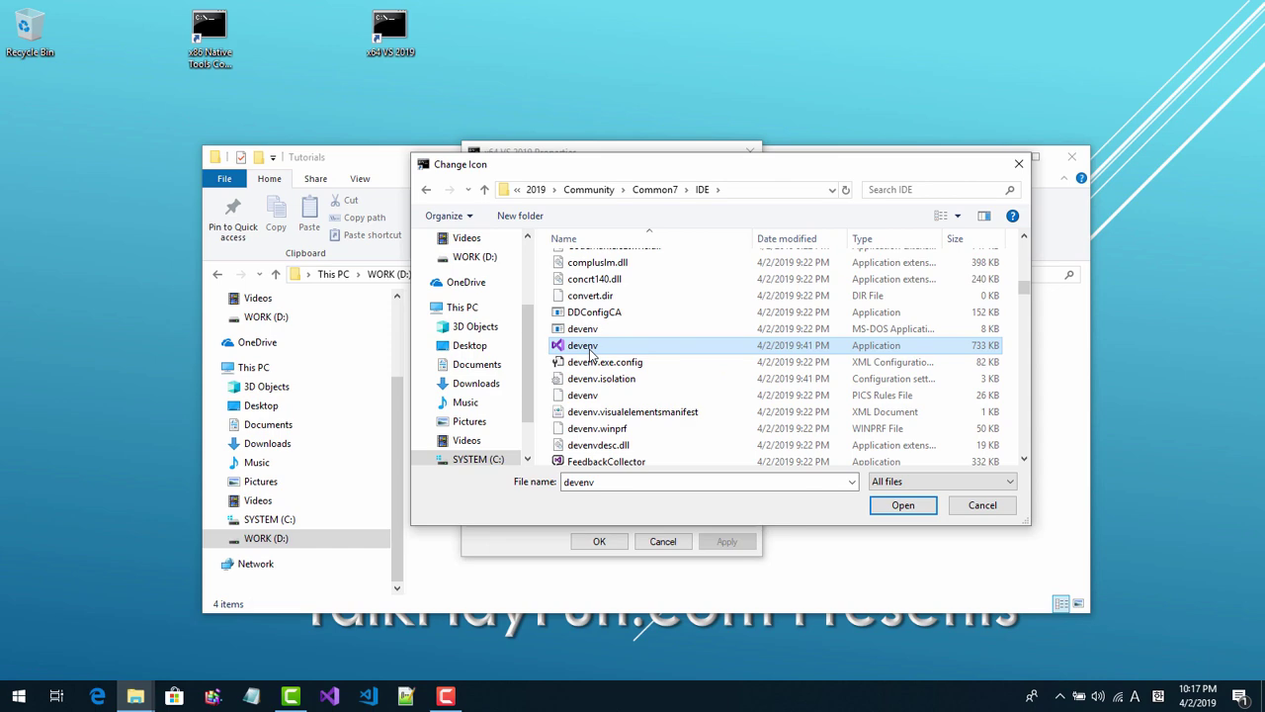
left_click(890, 511)
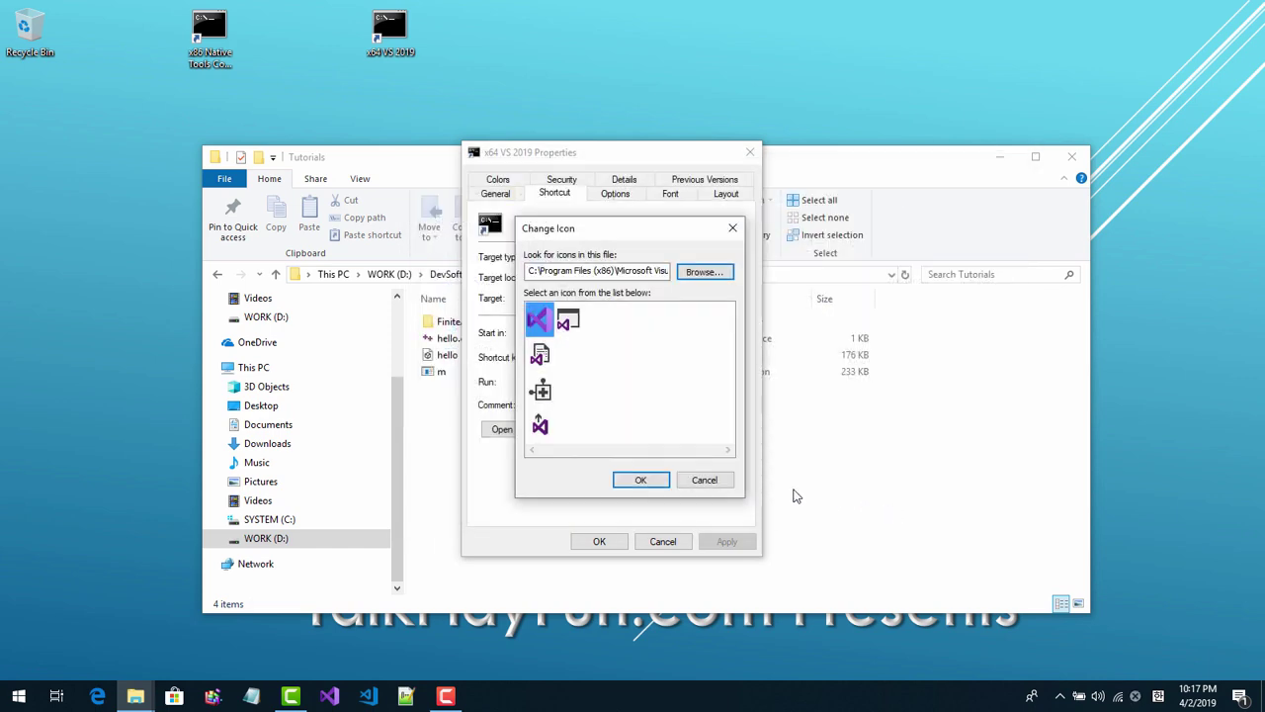
left_click(541, 431)
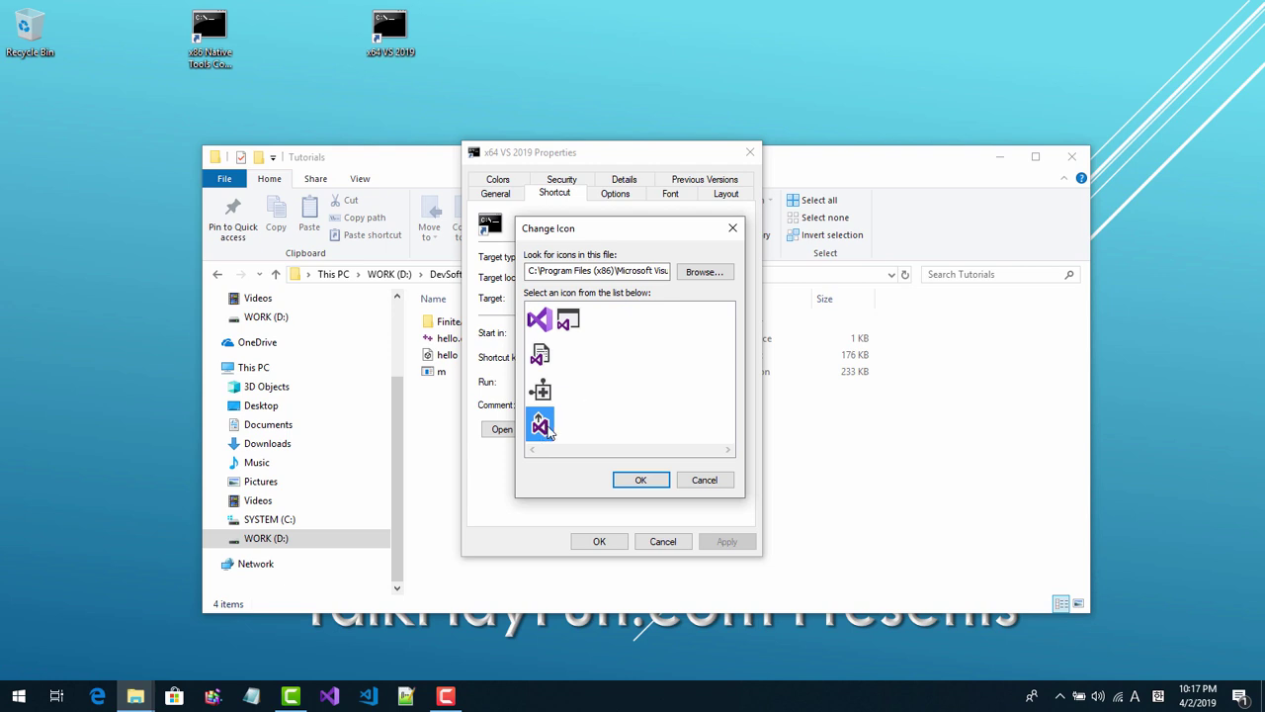
left_click(644, 479)
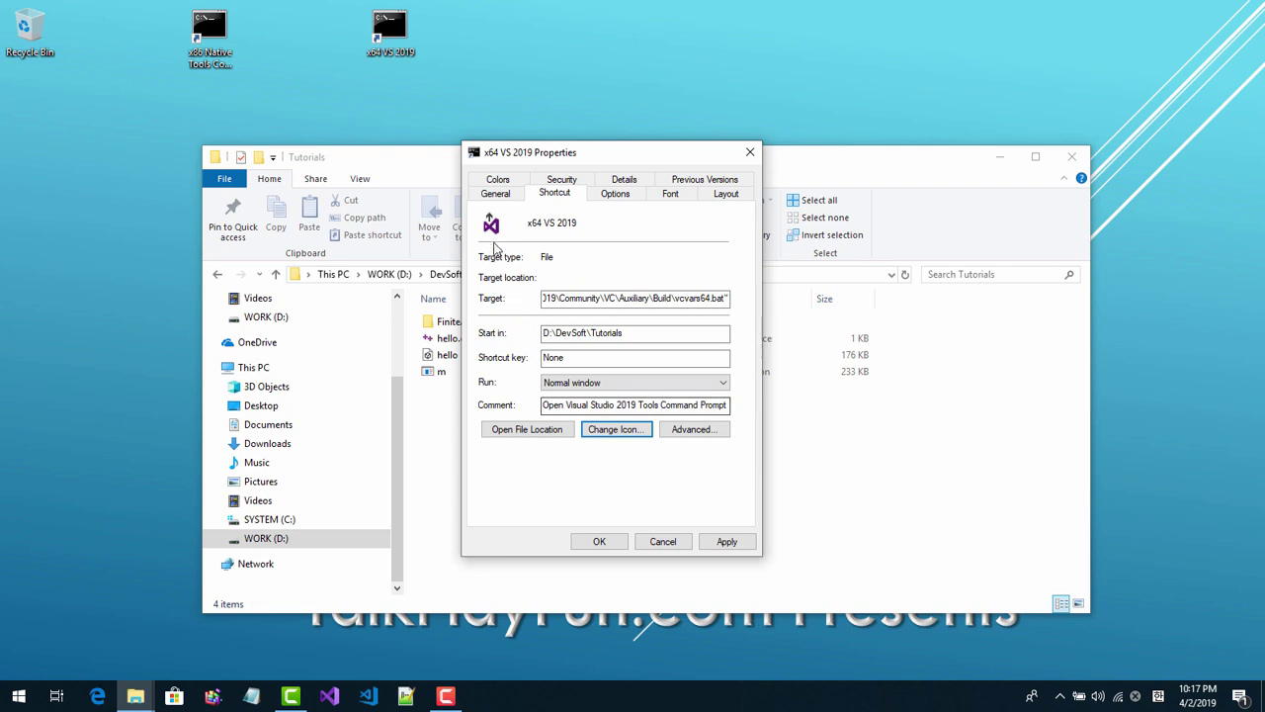
- Replace the x64 VS 2019 shortcut's comment with "Visual Studio 2019 for x64" and save the shortcut properties
left_click(657, 405)
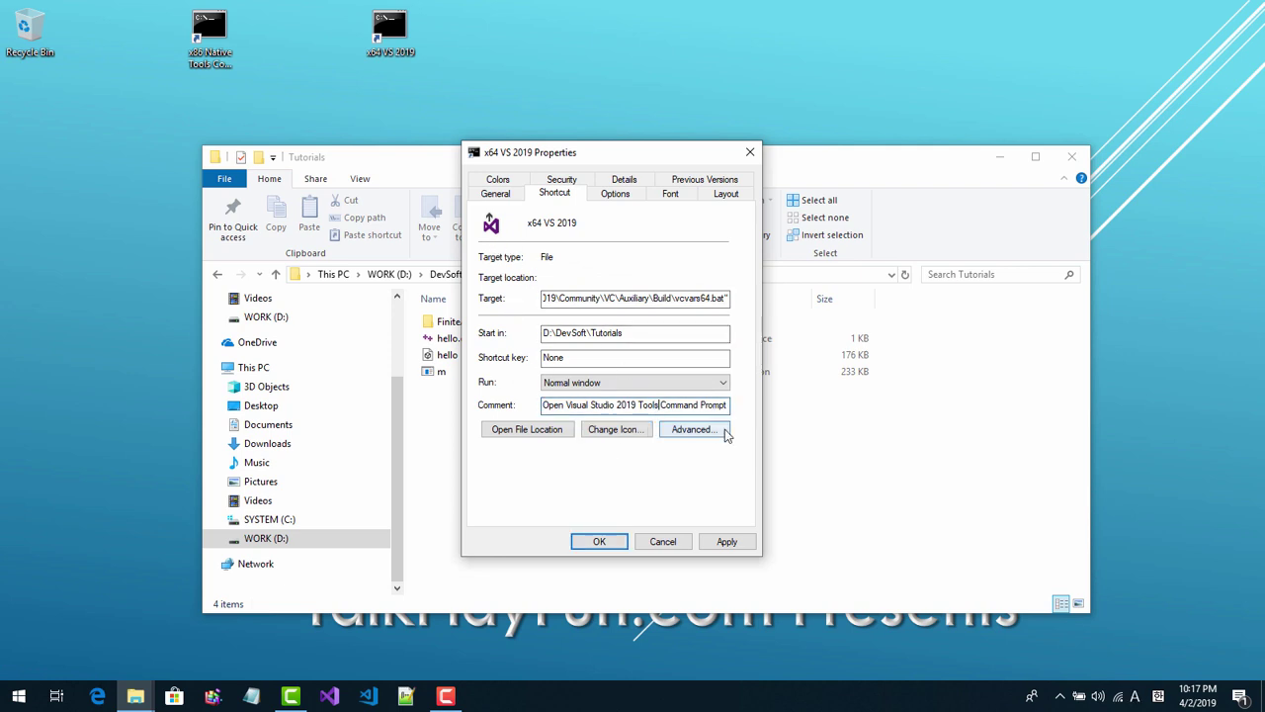
key("Right")
key("Right")
key("Right")
key("Right")
key("Right")
key("Right")
key("Right")
key("Right")
key("Right")
key("Right")
key("Right")
key("Right")
key("Right")
key("Right")
key("Right")
key("Right")
key("Right")
key("Right")
key("Right")
key("Right")
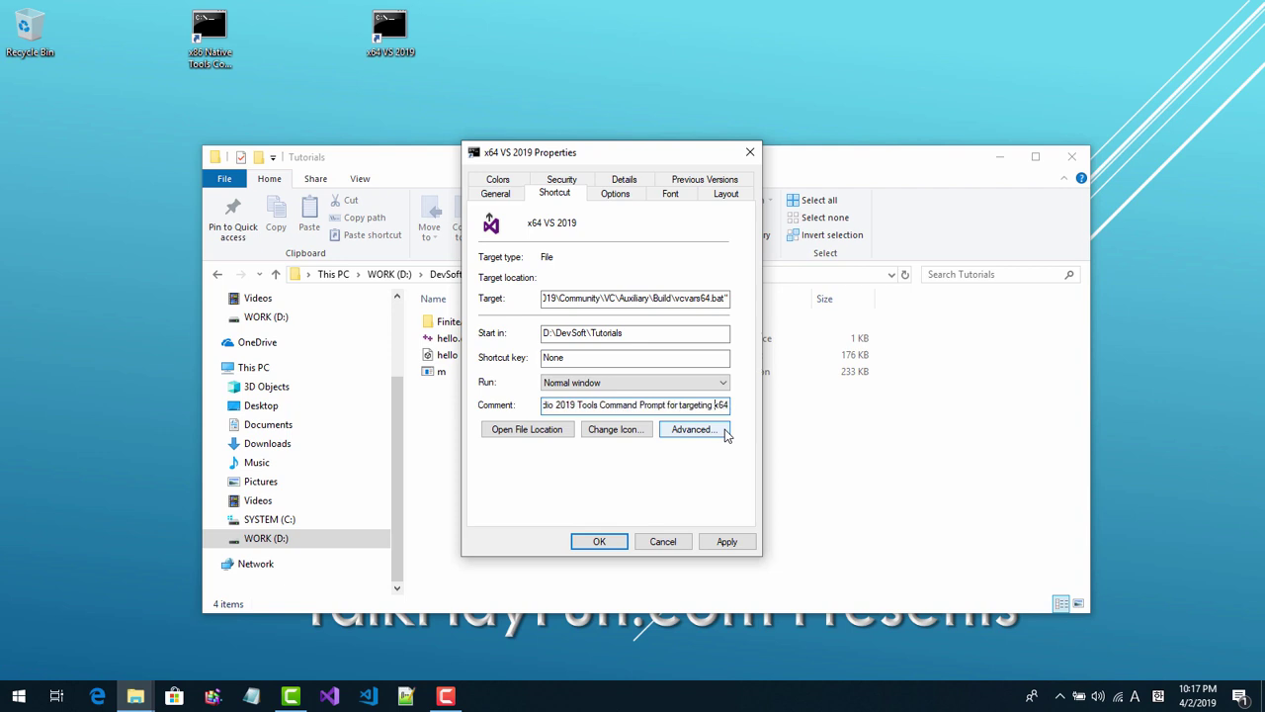
key("BackSpace")
key("BackSpace")
key("BackSpace")
key("BackSpace")
key("BackSpace")
key("BackSpace")
key("BackSpace")
key("BackSpace")
key("BackSpace")
key("BackSpace")
key("BackSpace")
key("BackSpace")
key("BackSpace")
key("BackSpace")
key("BackSpace")
key("BackSpace")
key("BackSpace")
key("BackSpace")
key("BackSpace")
key("BackSpace")
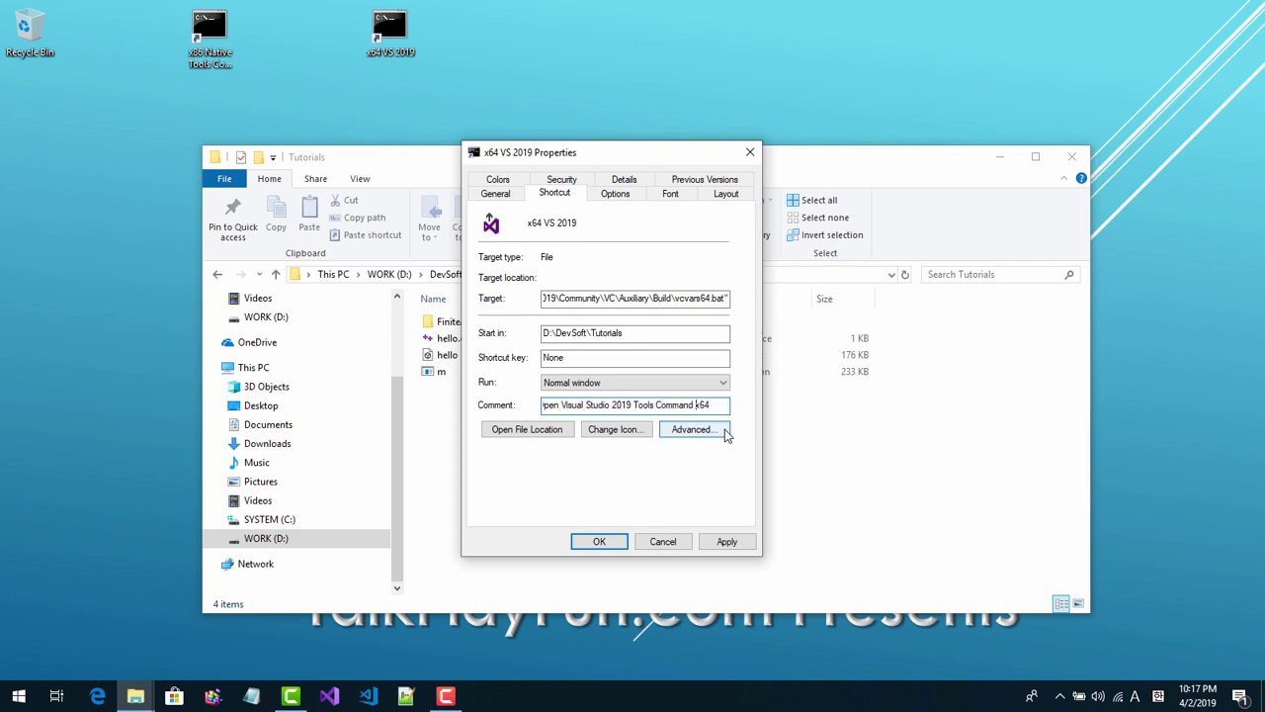
key("BackSpace")
key("BackSpace")
key("BackSpace")
key("BackSpace")
key("BackSpace")
key("BackSpace")
key("BackSpace")
key("BackSpace")
type("fo")
key("BackSpace")
key("BackSpace")
key("BackSpace")
key("BackSpace")
key("BackSpace")
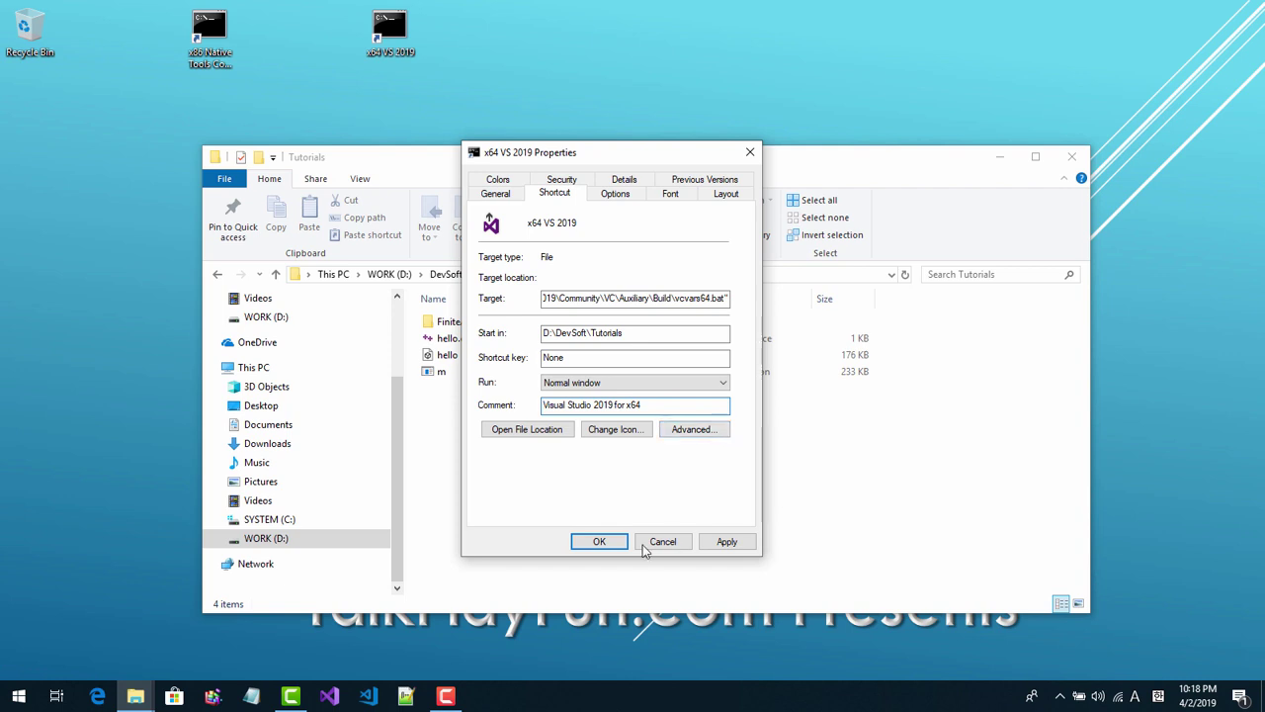
left_click(596, 544)
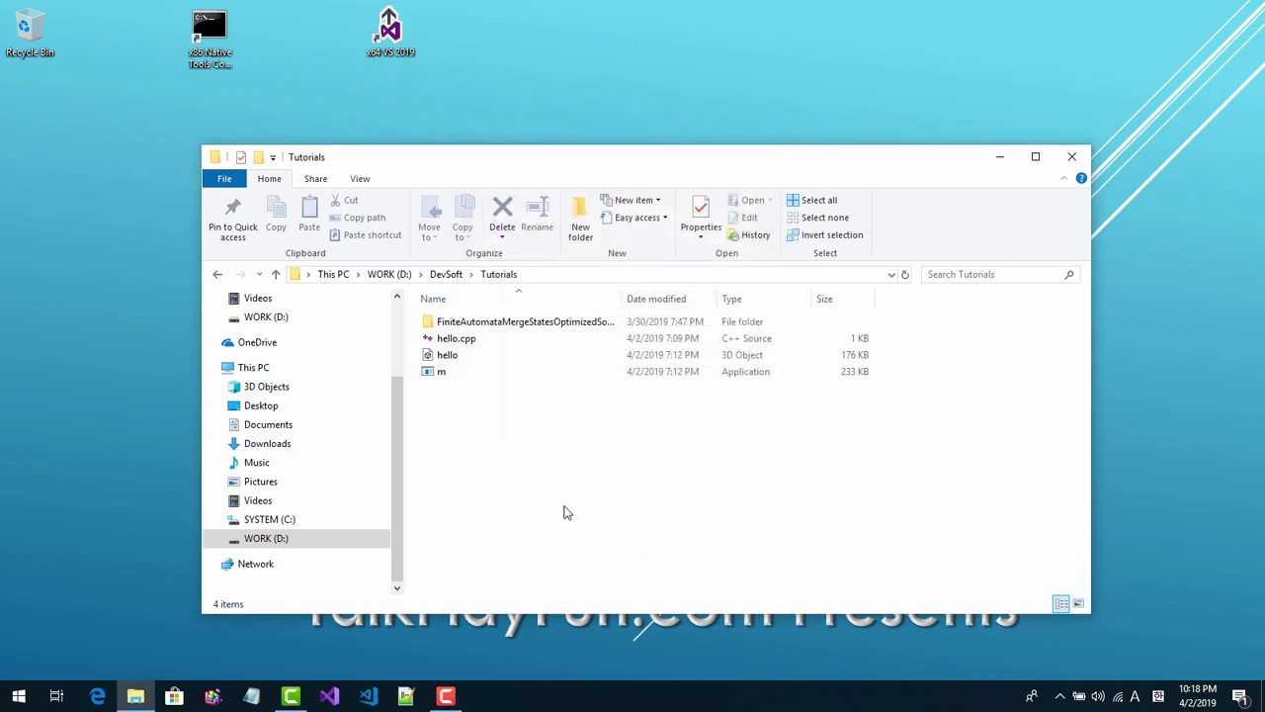
- Pin the x64 VS 2019 shortcut to the taskbar and test it by listing its start folder with dir
left_click_drag(379, 58, 400, 700)
left_click_drag(392, 32, 356, 698)
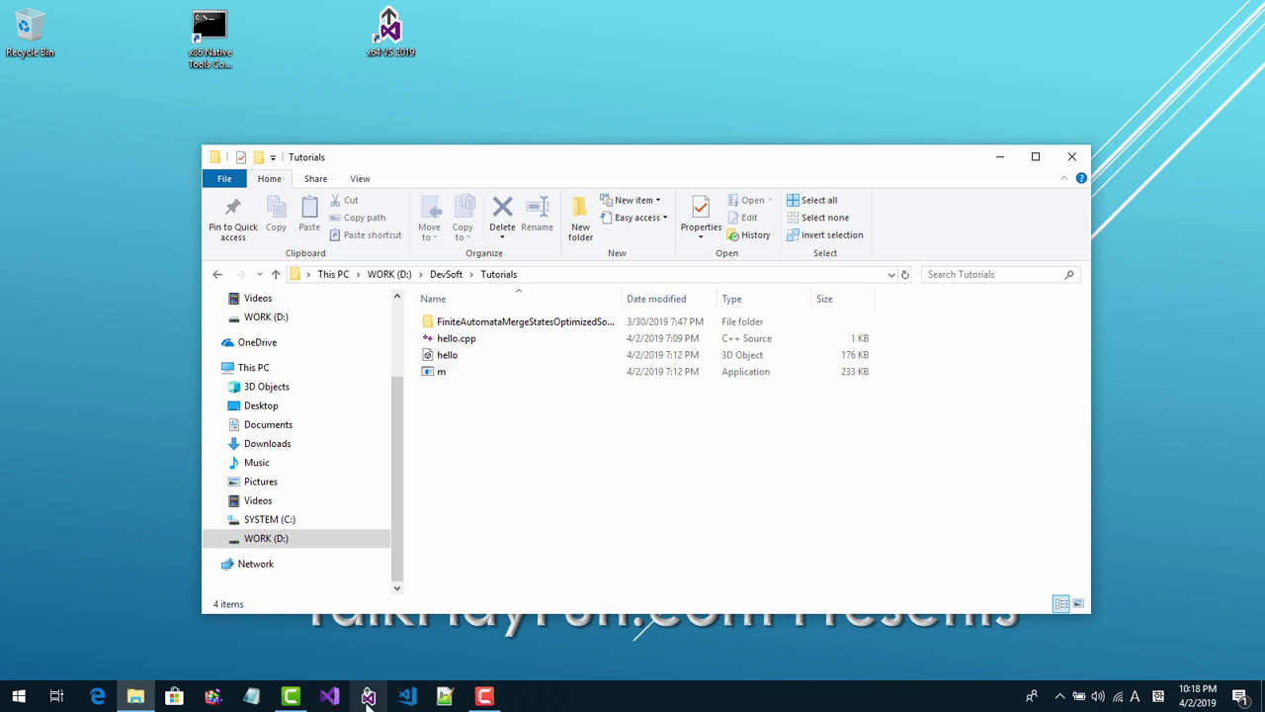
left_click(367, 696)
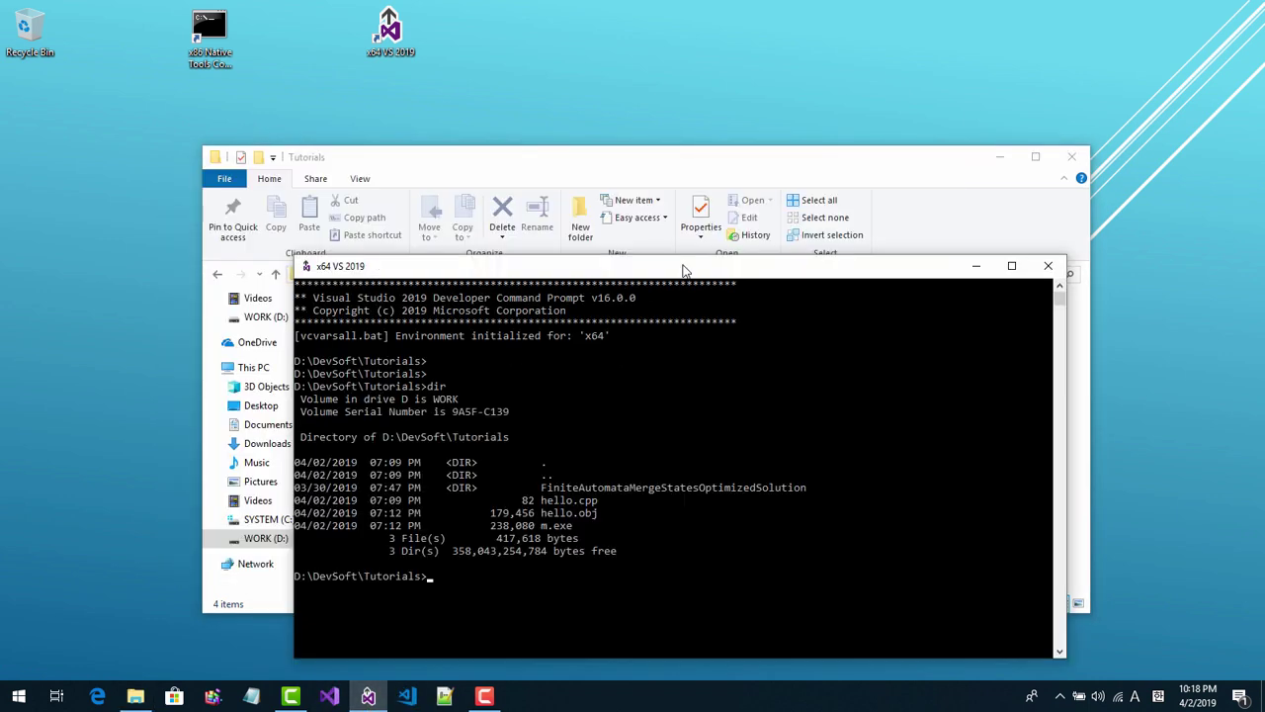
key("Return")
key("Return")
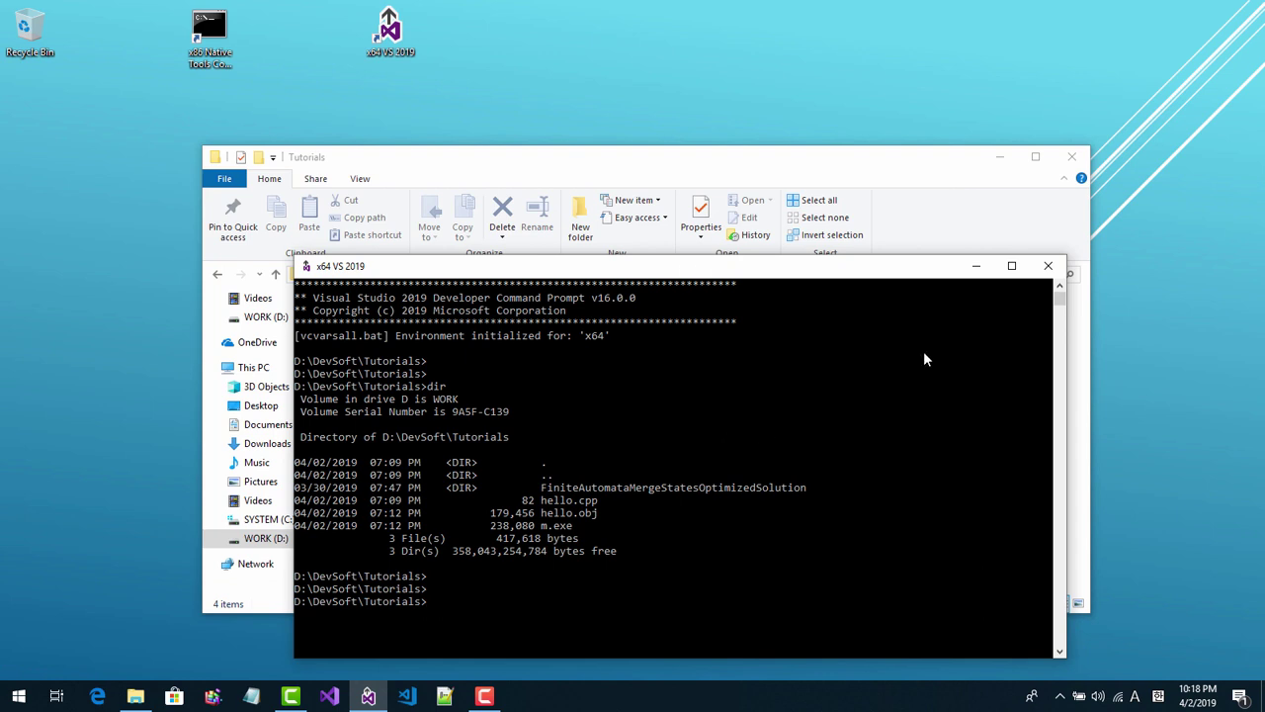
left_click(1049, 266)
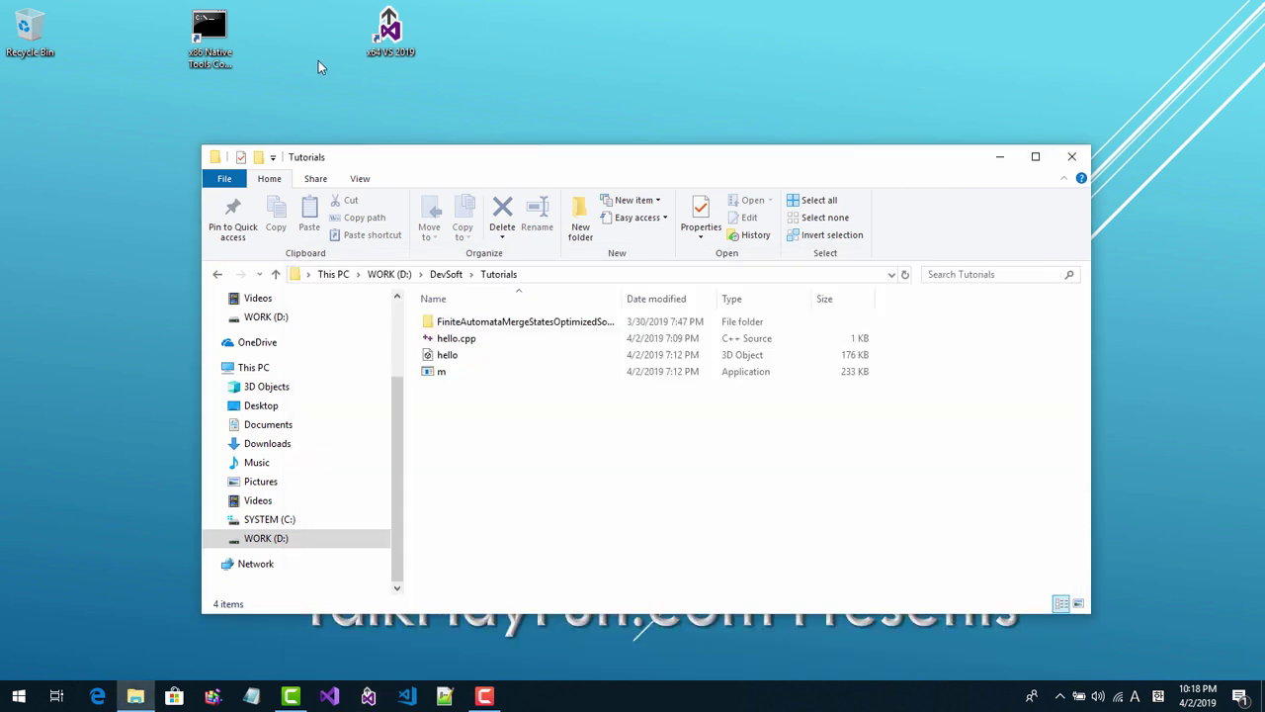
- Rename the x86 Native Tools Command Prompt desktop shortcut to "x86 VS 2019"
right_click(219, 38)
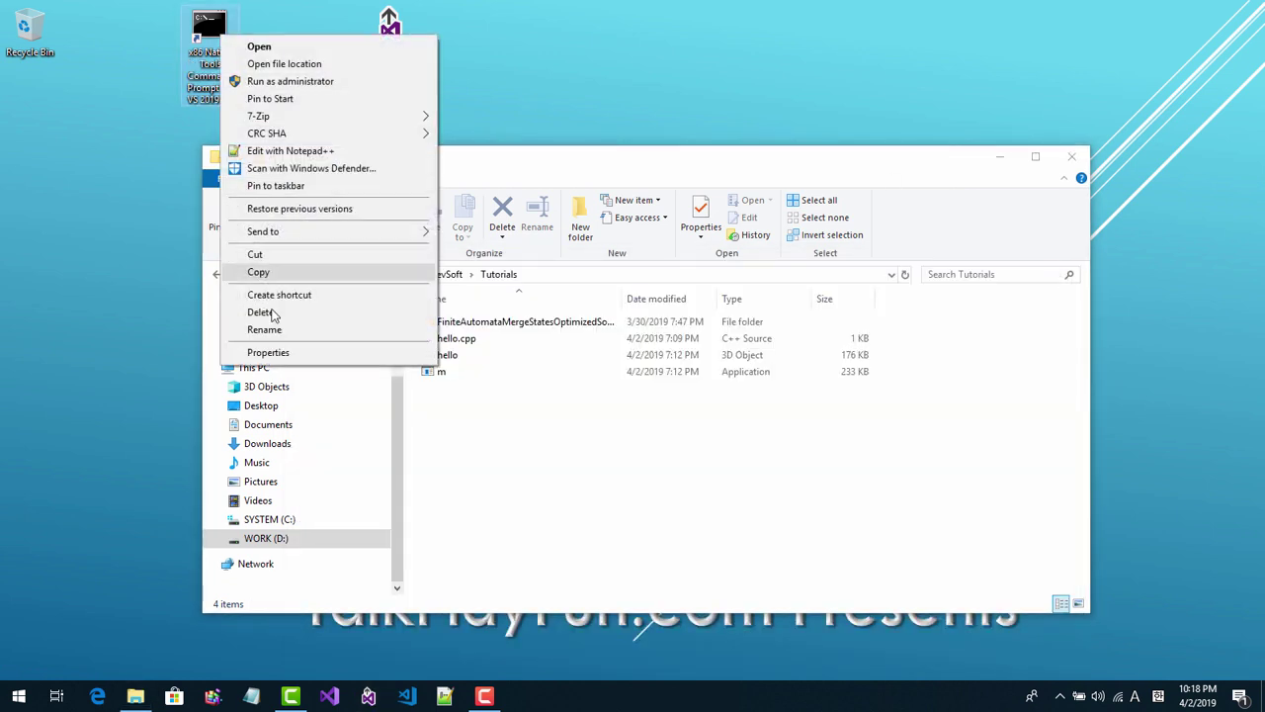
left_click(269, 329)
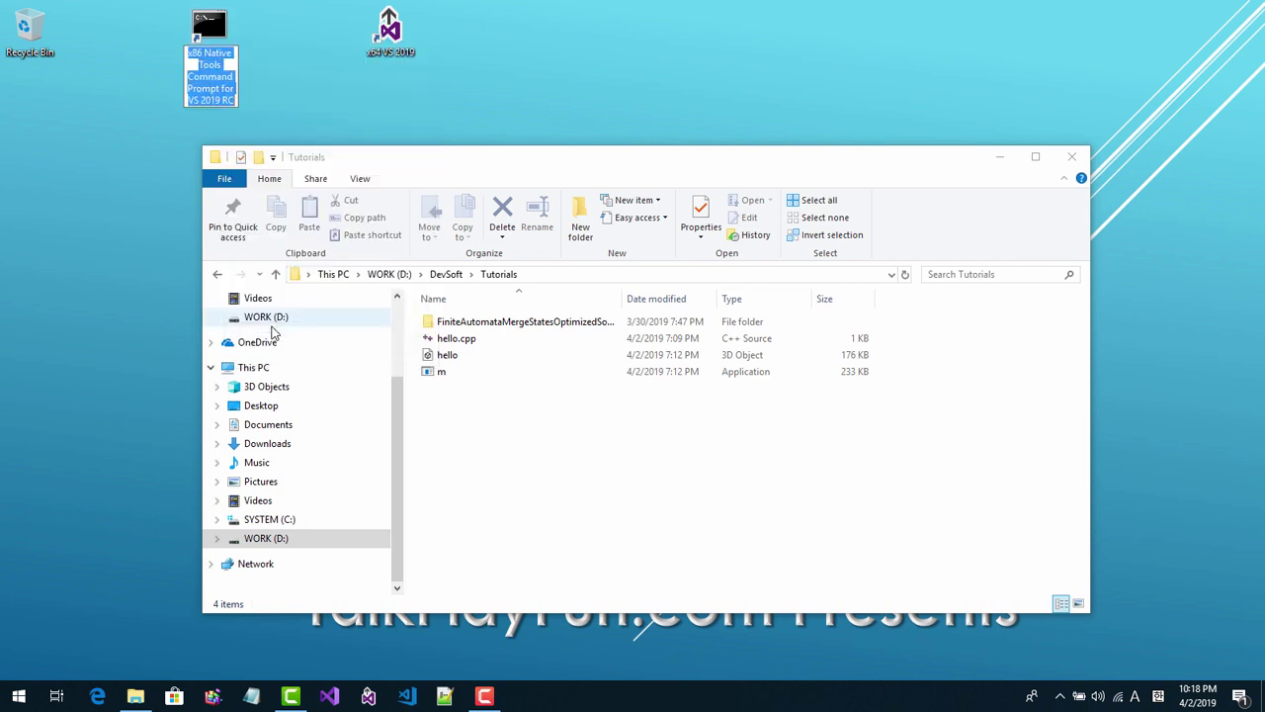
type("x86 VS 2019")
key("Return")
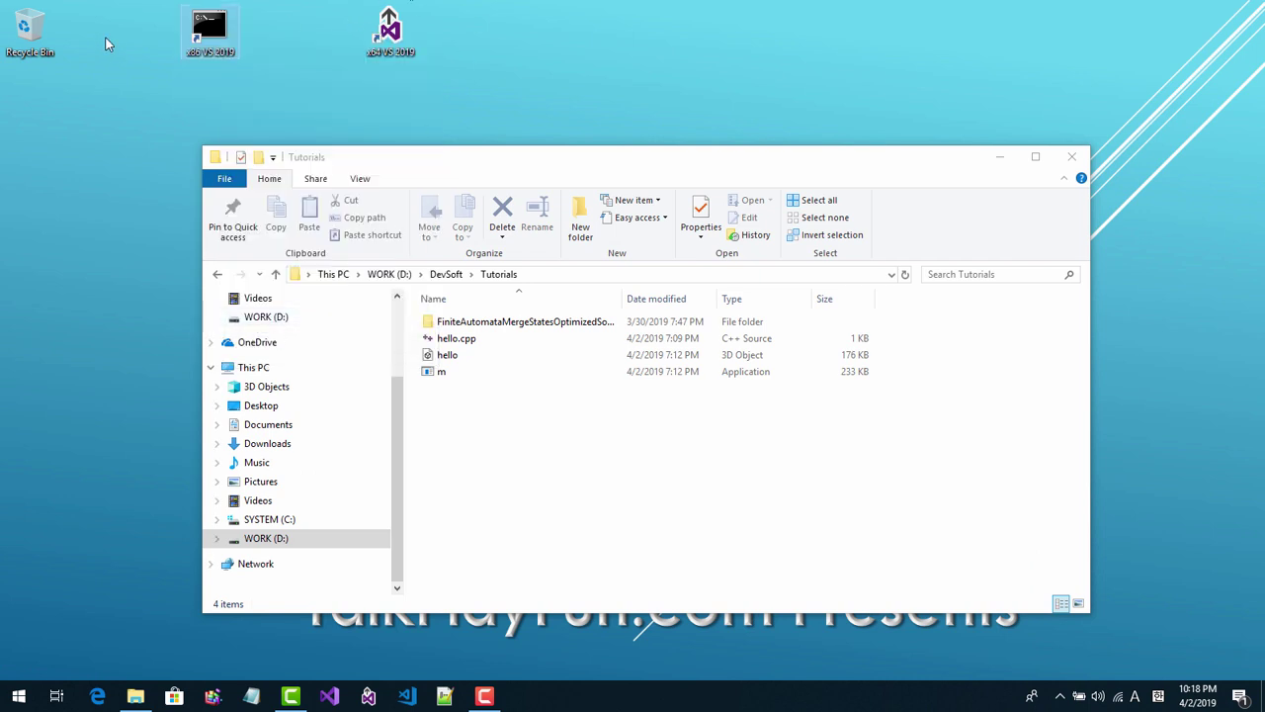
- Set the x86 VS 2019 shortcut's start-in folder to D:\DevSoft\Tutorials in its properties
right_click(219, 37)
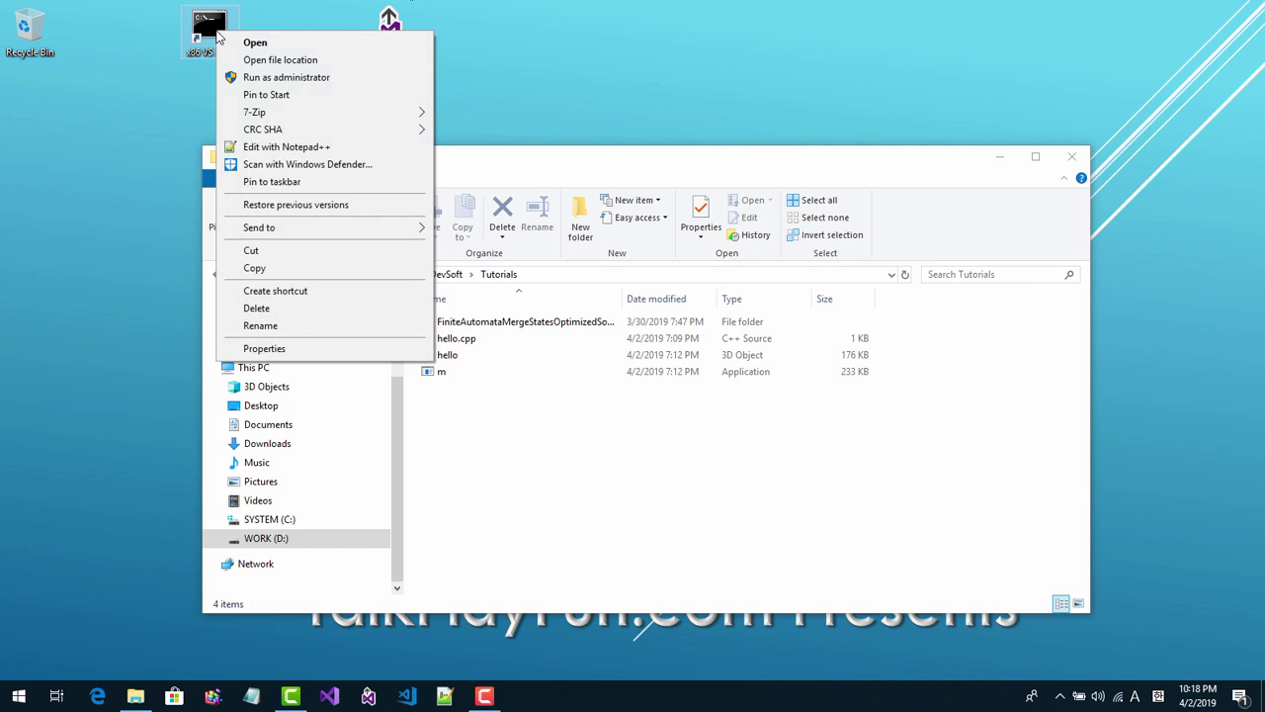
left_click(290, 348)
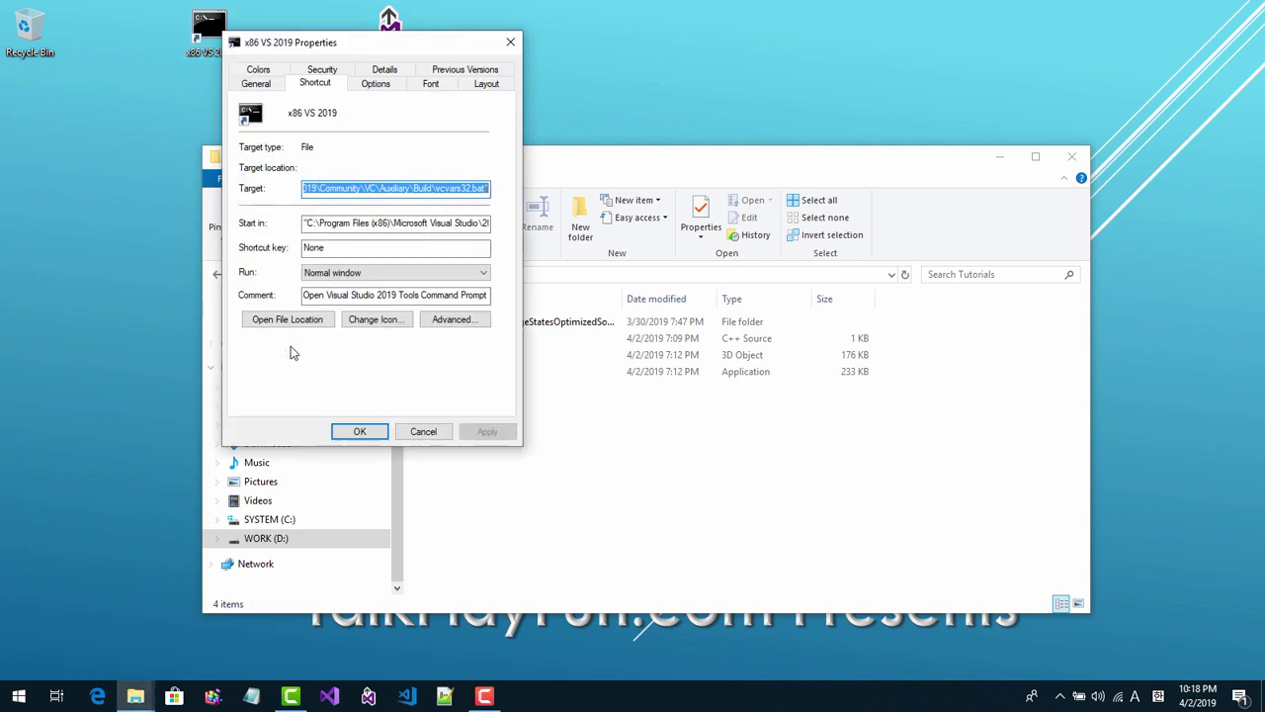
left_click(419, 224)
key("ctrl+a")
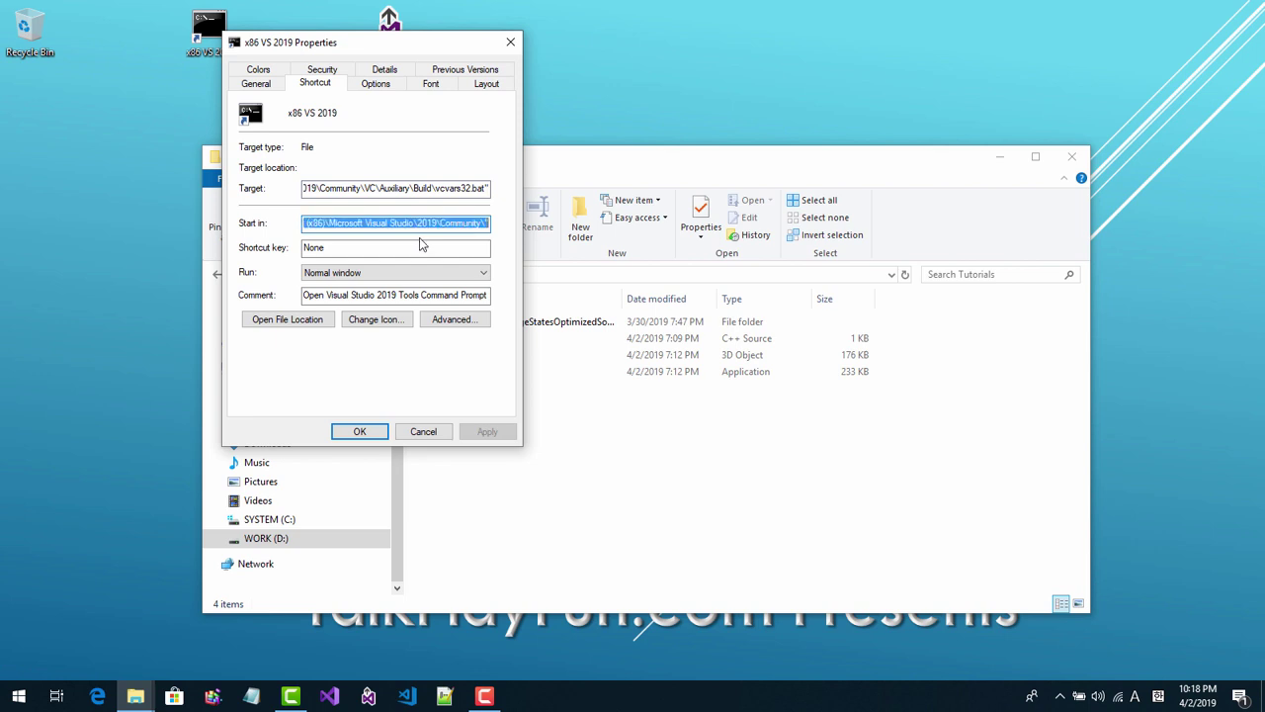
type("D:\\DevSoft\\Tutorials")
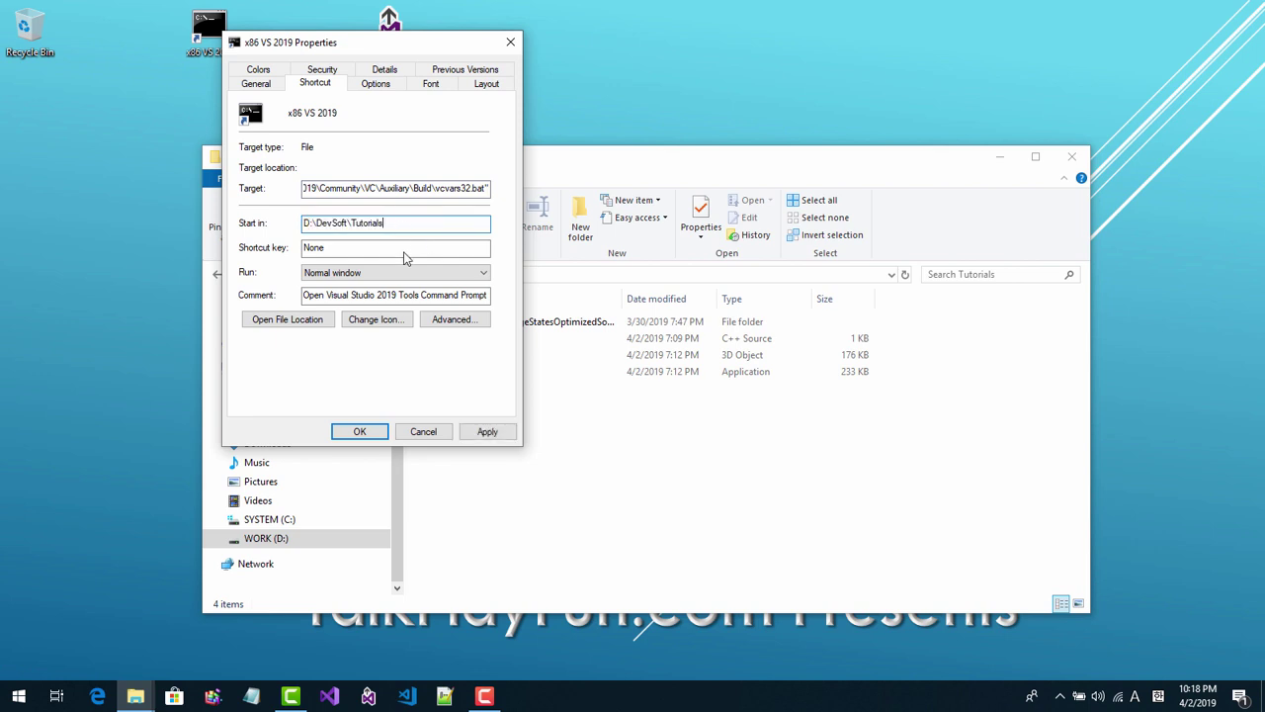
- Load the icons of the devenv application from Community\Common7\IDE and choose the window with the Visual Studio logo for the shortcut
left_click(383, 321)
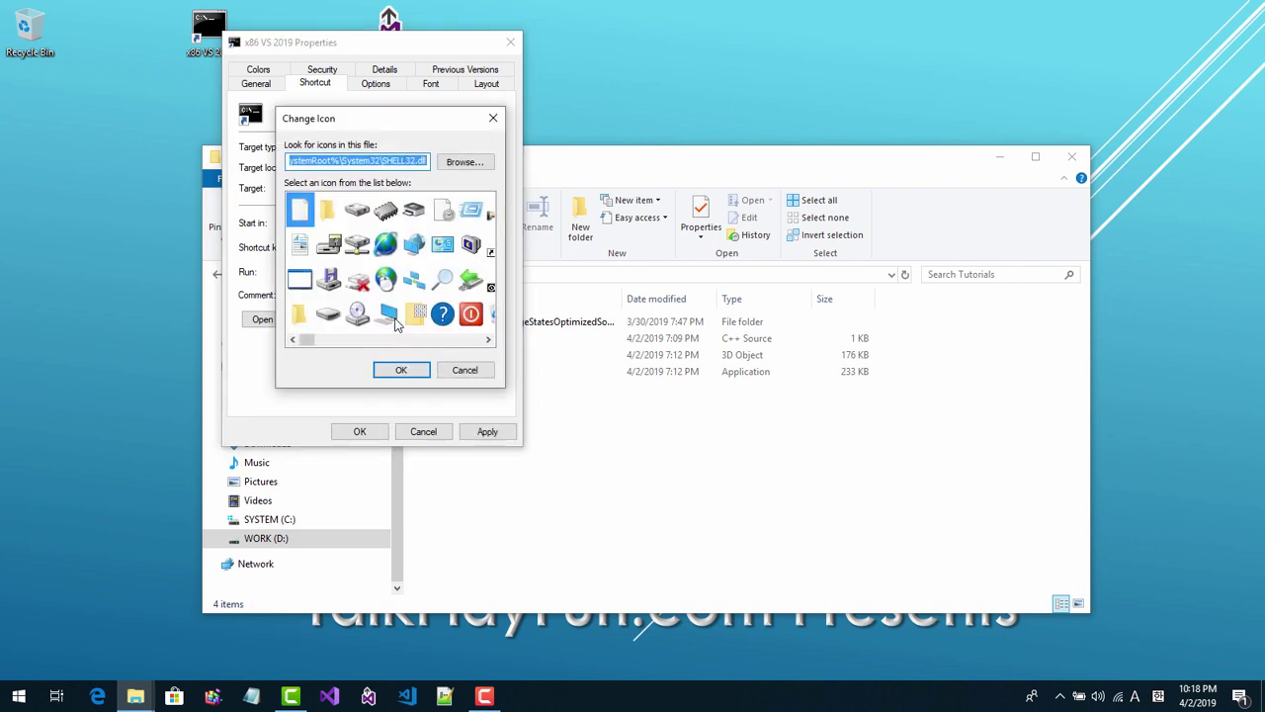
left_click(453, 166)
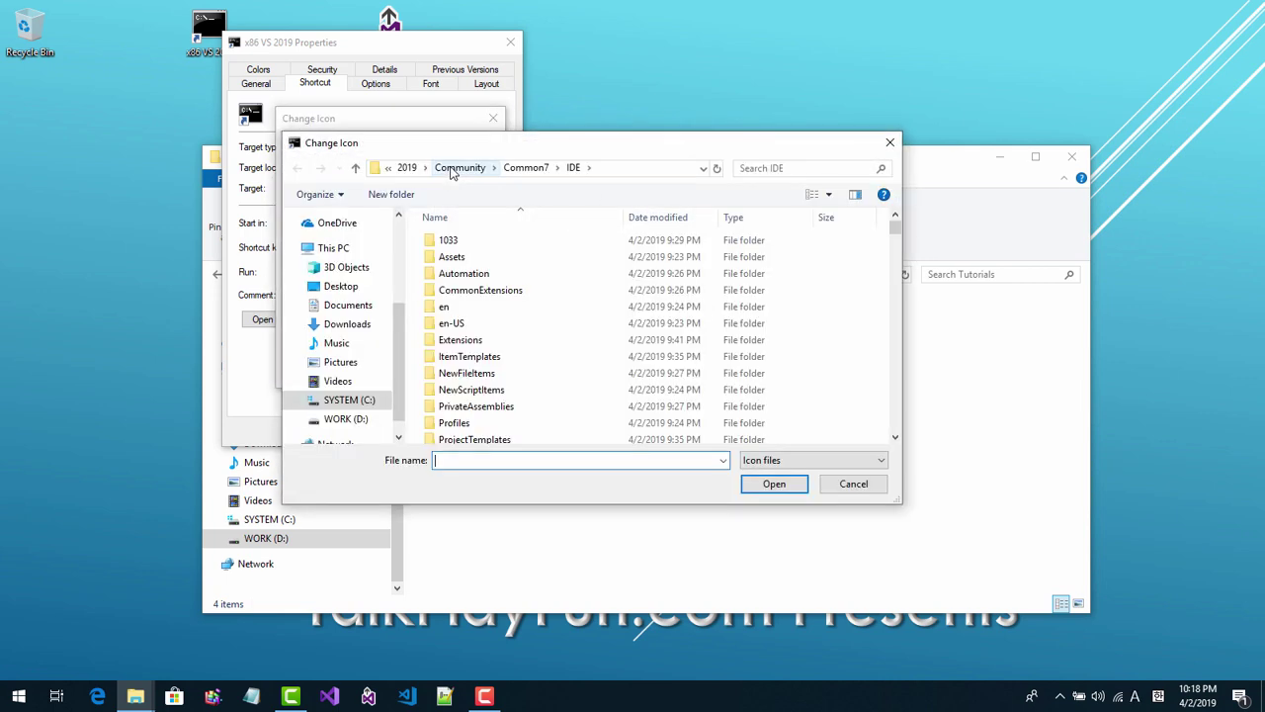
left_click(862, 459)
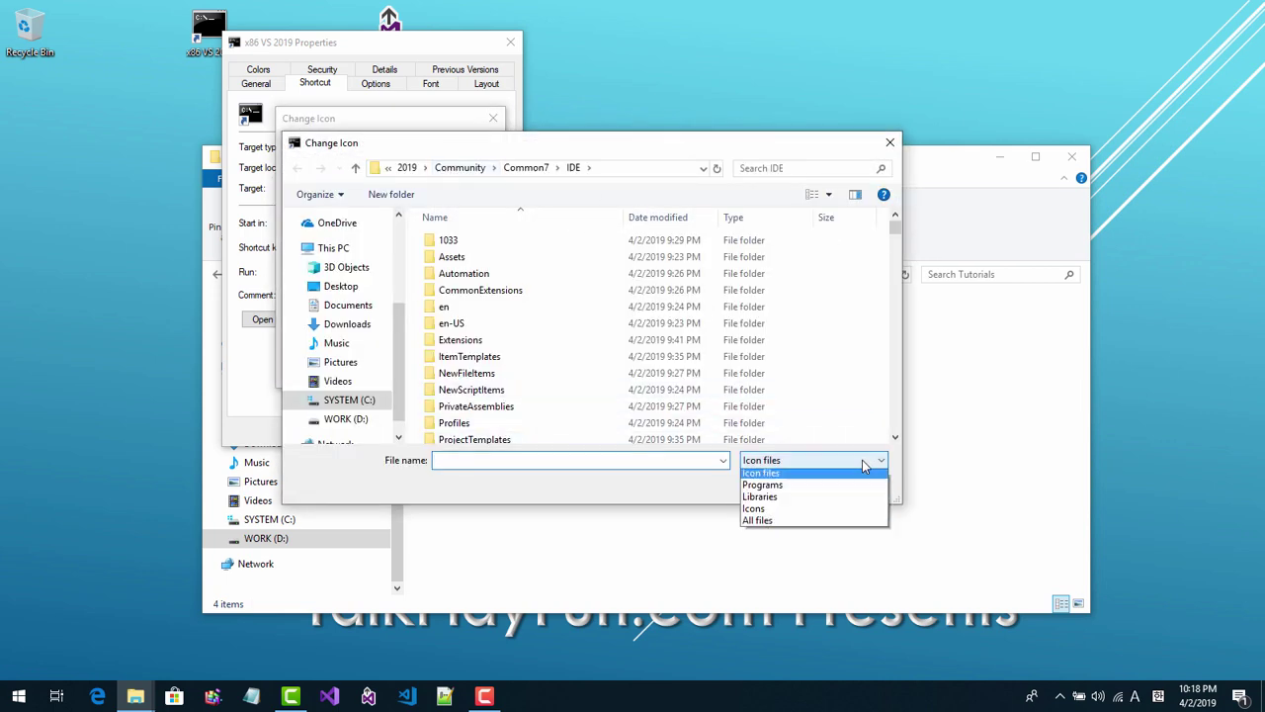
left_click(820, 524)
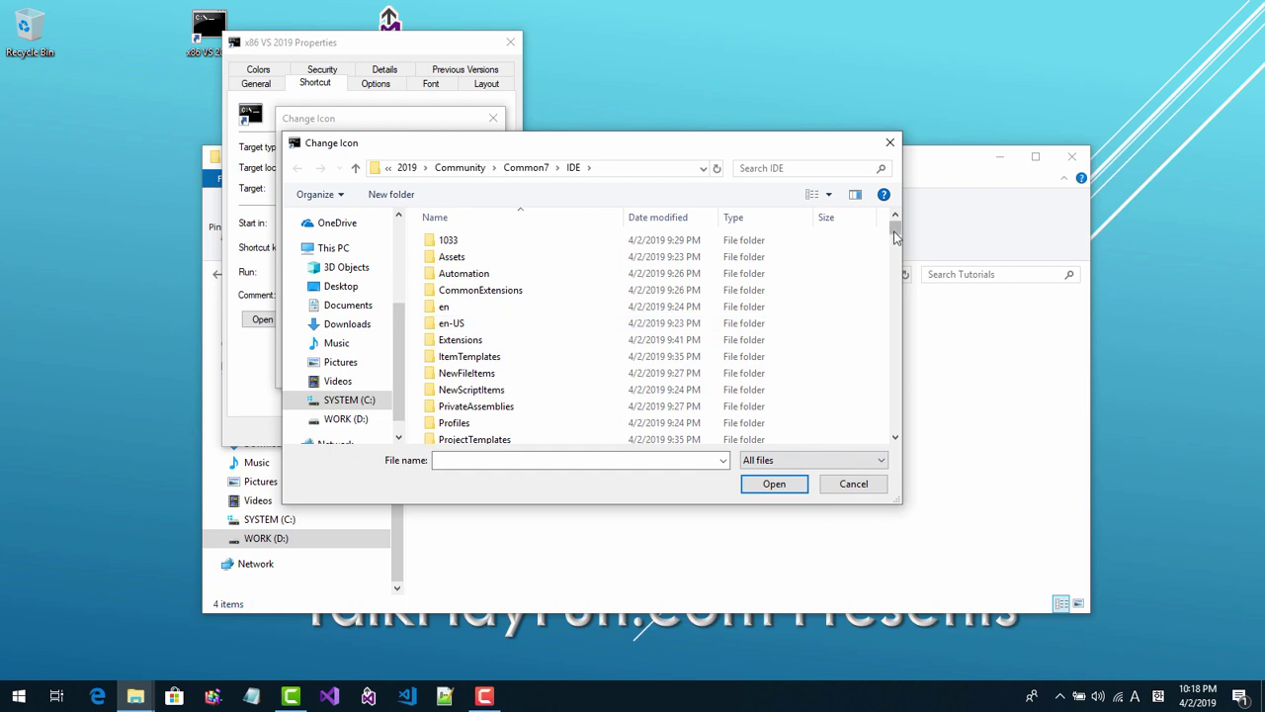
left_click_drag(895, 229, 898, 269)
left_click(460, 310)
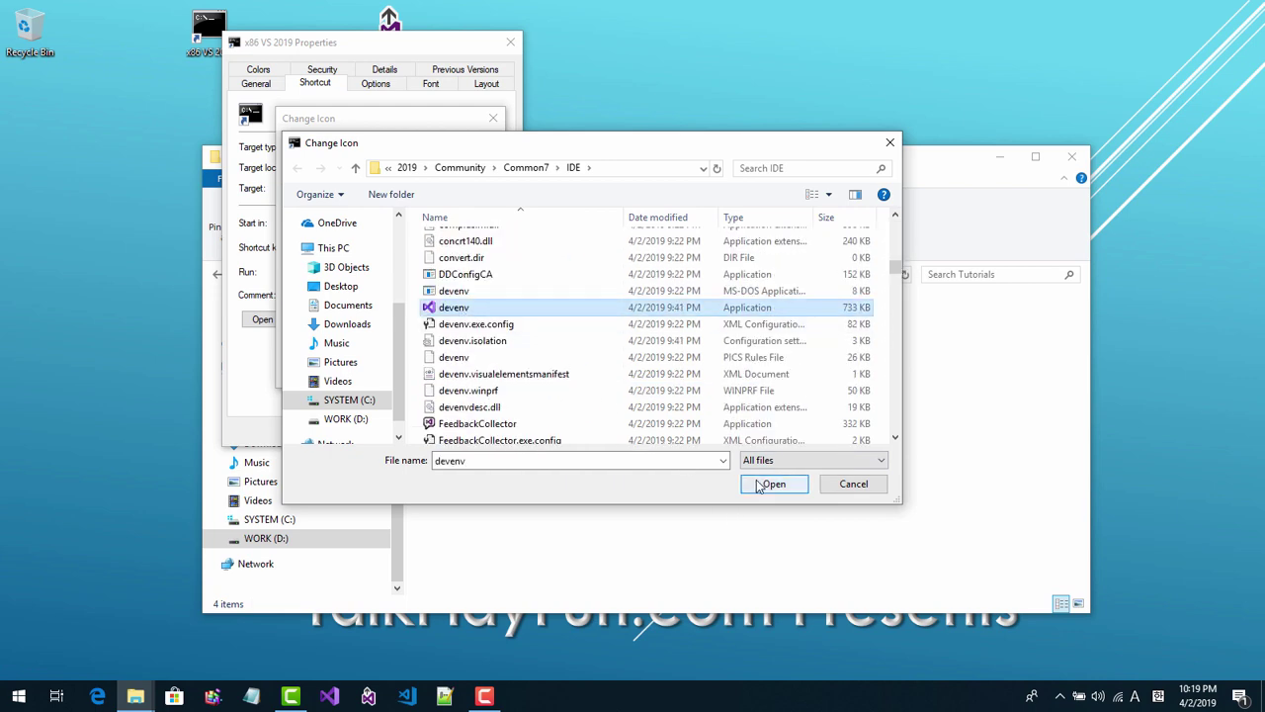
left_click(766, 483)
left_click(332, 216)
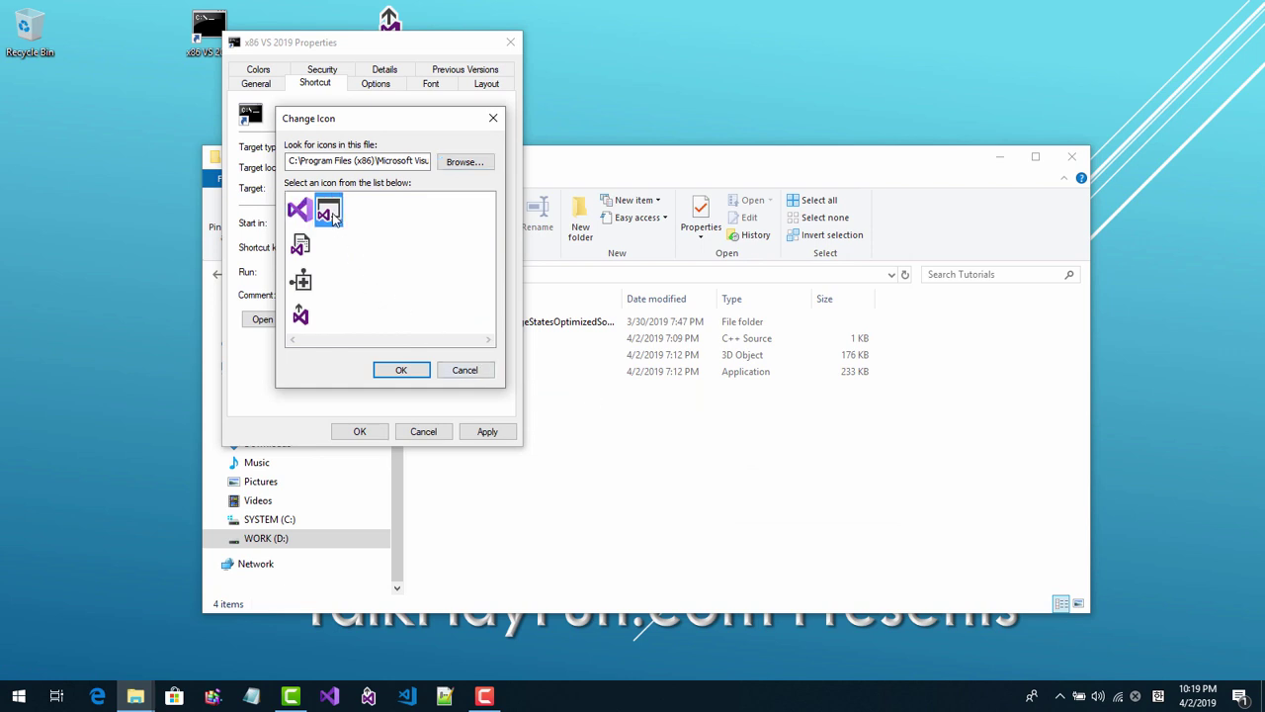
left_click(390, 368)
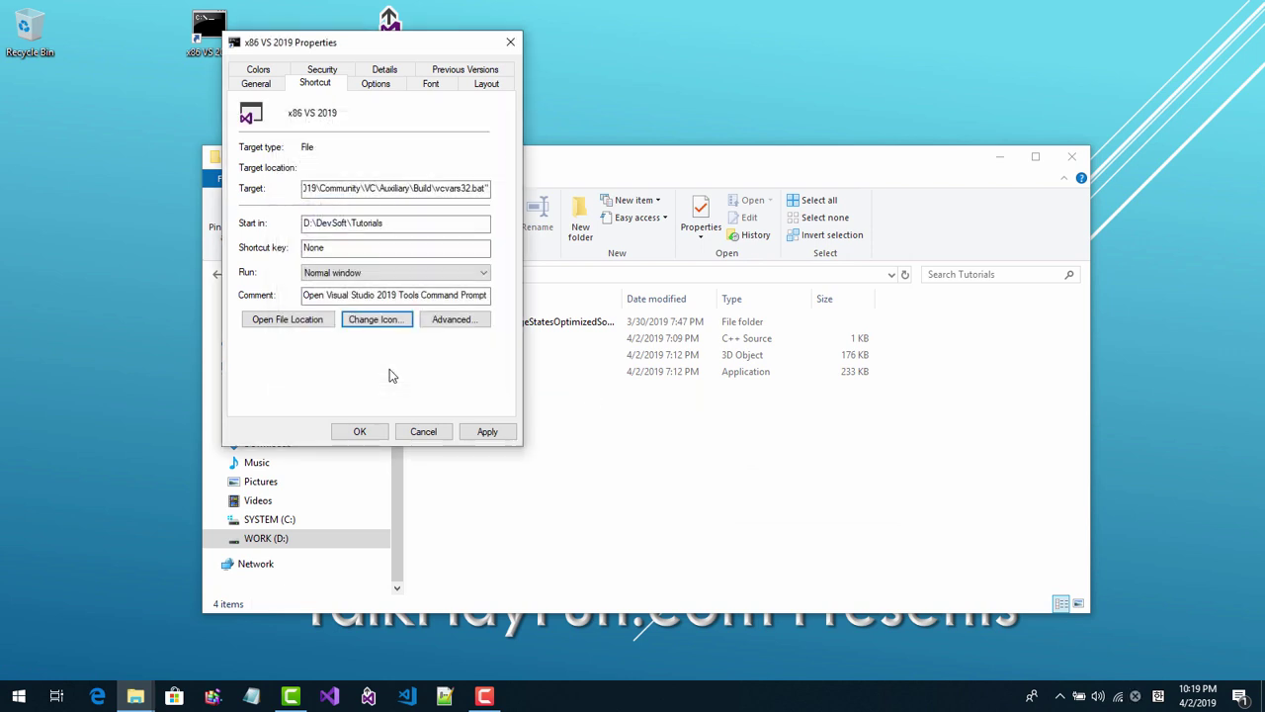
- Replace the x86 VS 2019 shortcut's comment with "Visual Studio 2019 for x86" and save the shortcut properties
left_click(447, 294)
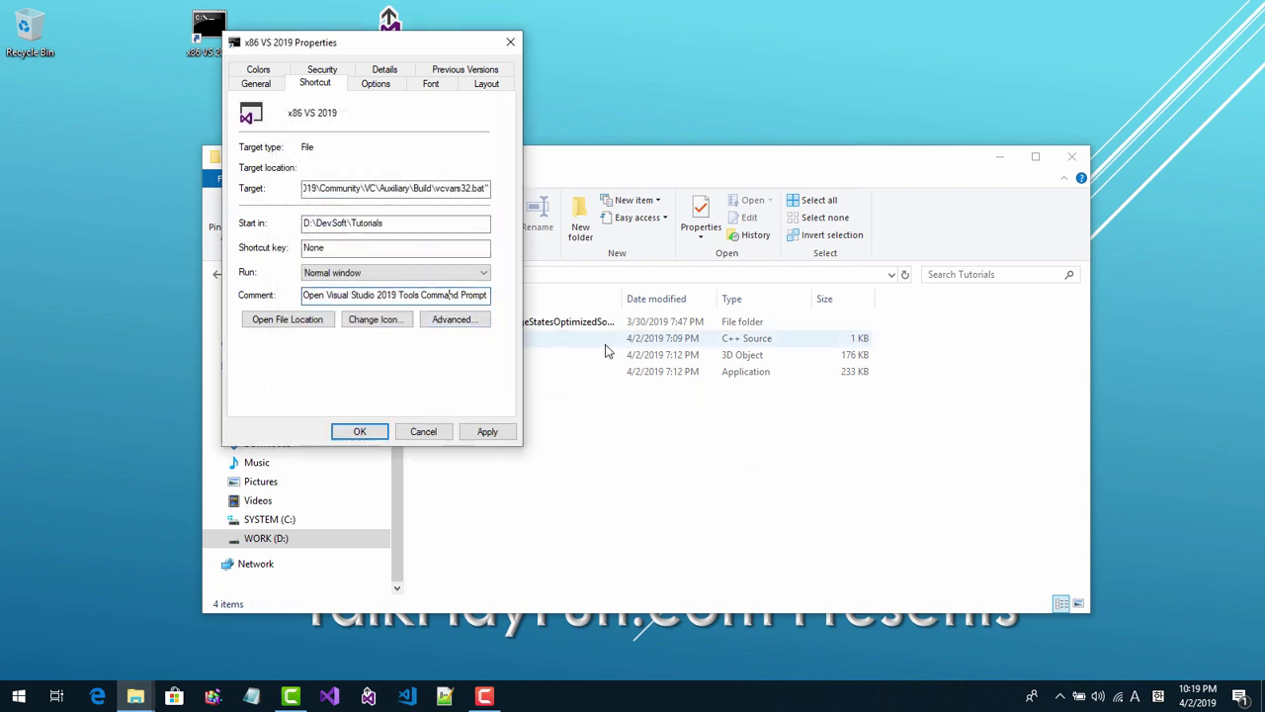
key("End")
type("for targeting x86")
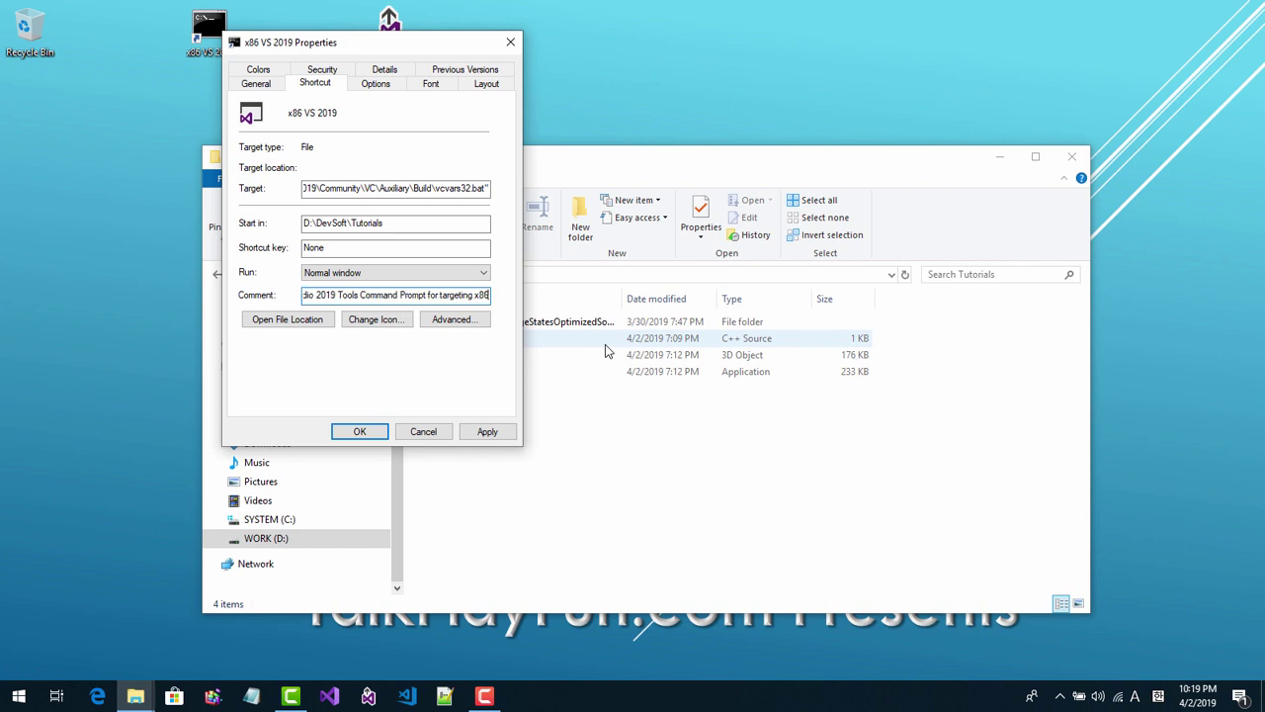
key("BackSpace")
key("BackSpace")
key("BackSpace")
key("BackSpace")
key("BackSpace")
key("BackSpace")
key("BackSpace")
key("BackSpace")
key("BackSpace")
key("BackSpace")
key("BackSpace")
key("BackSpace")
key("BackSpace")
key("BackSpace")
key("BackSpace")
key("BackSpace")
key("BackSpace")
key("BackSpace")
key("BackSpace")
key("BackSpace")
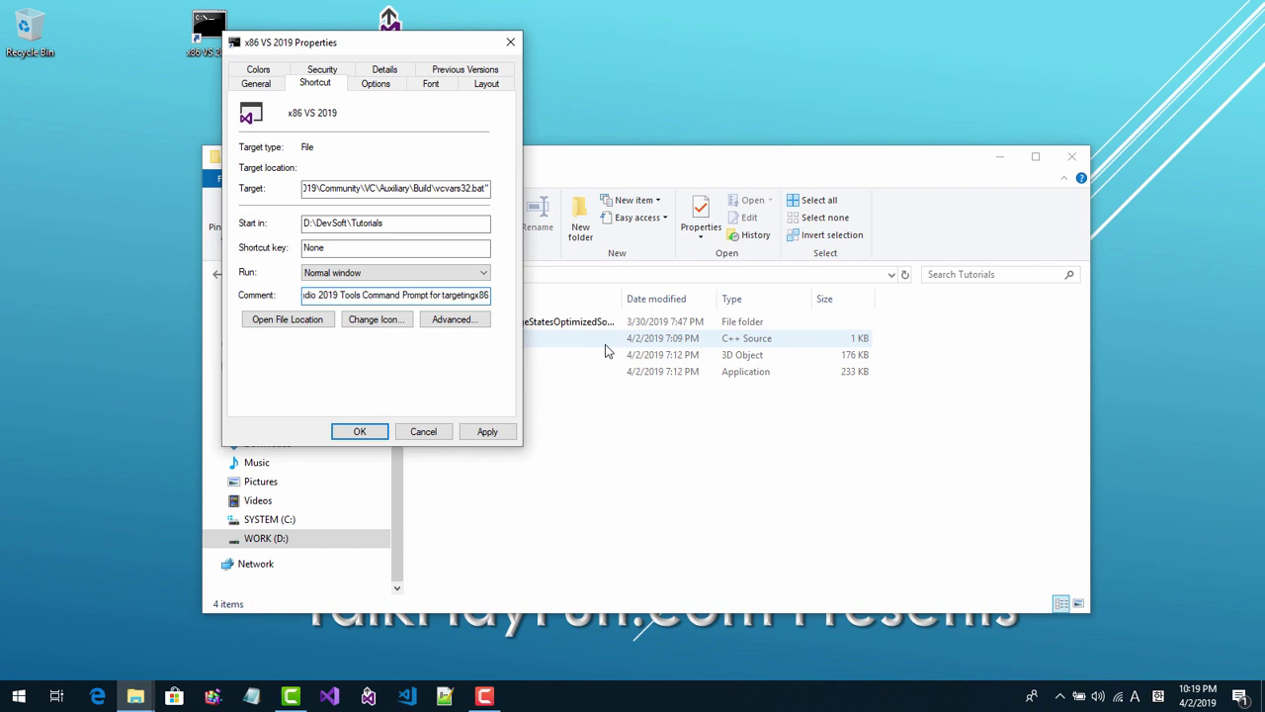
key("BackSpace")
key("BackSpace")
key("BackSpace")
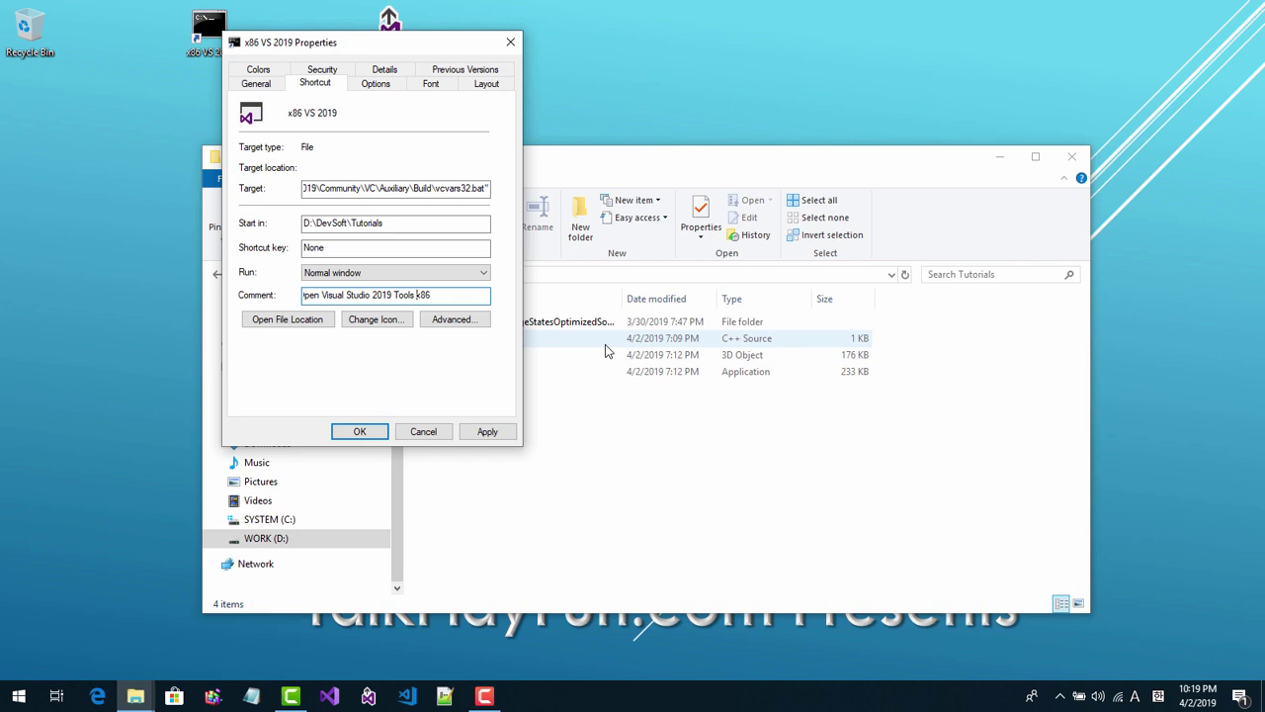
key("BackSpace")
key("BackSpace")
type("fo")
key("Home")
key("Delete")
key("Delete")
key("Delete")
key("Delete")
key("Delete")
left_click(489, 432)
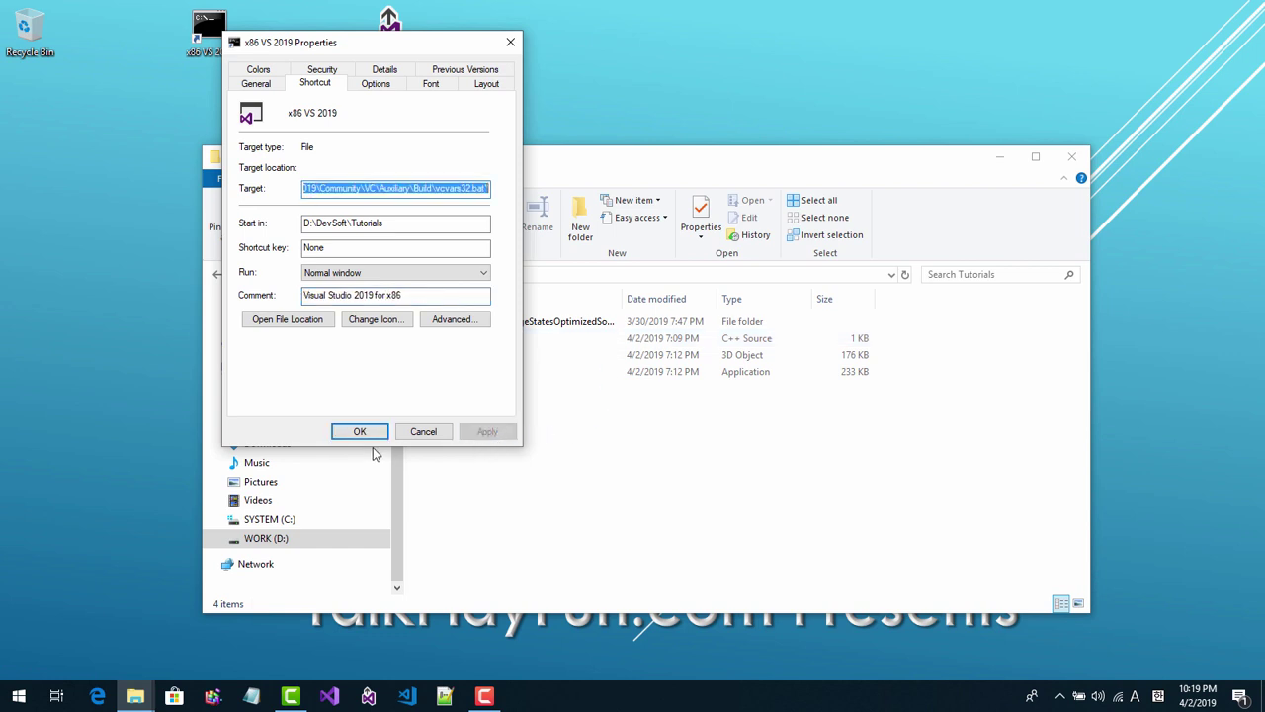
left_click(360, 431)
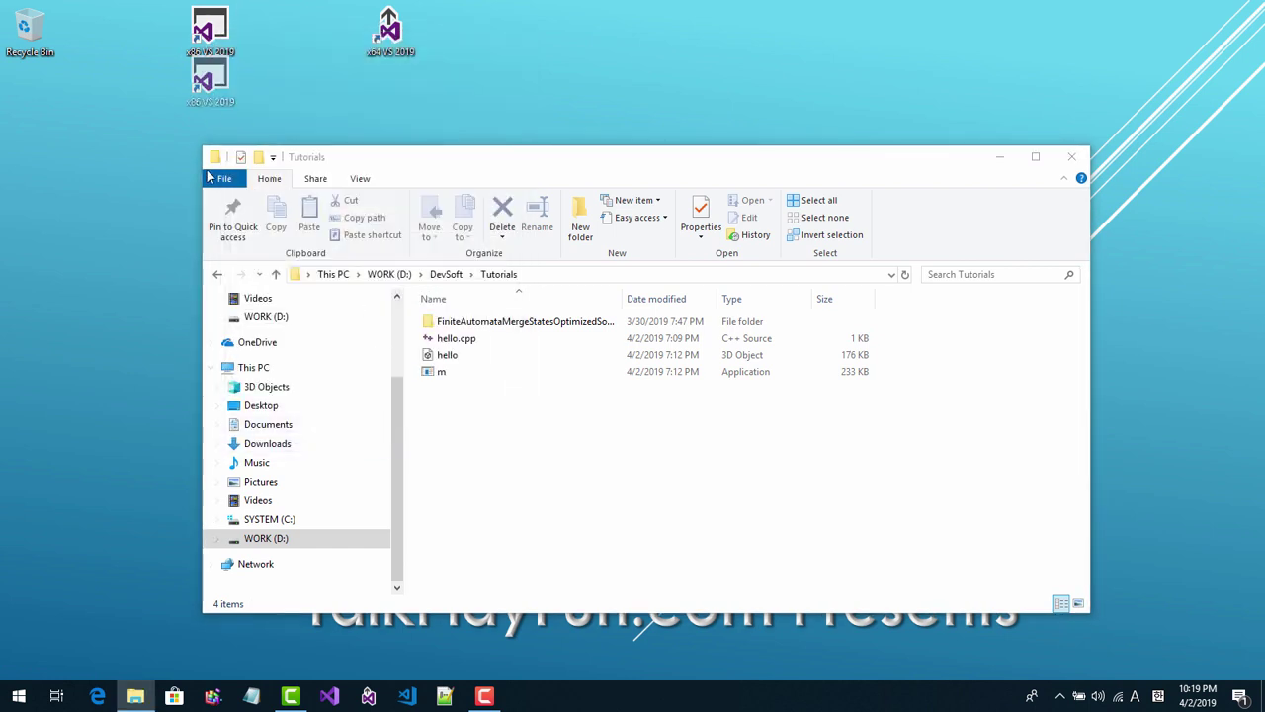
- Pin the x86 VS 2019 shortcut to the taskbar and test launching both the x86 and x64 prompts from there
left_click_drag(209, 176, 402, 701)
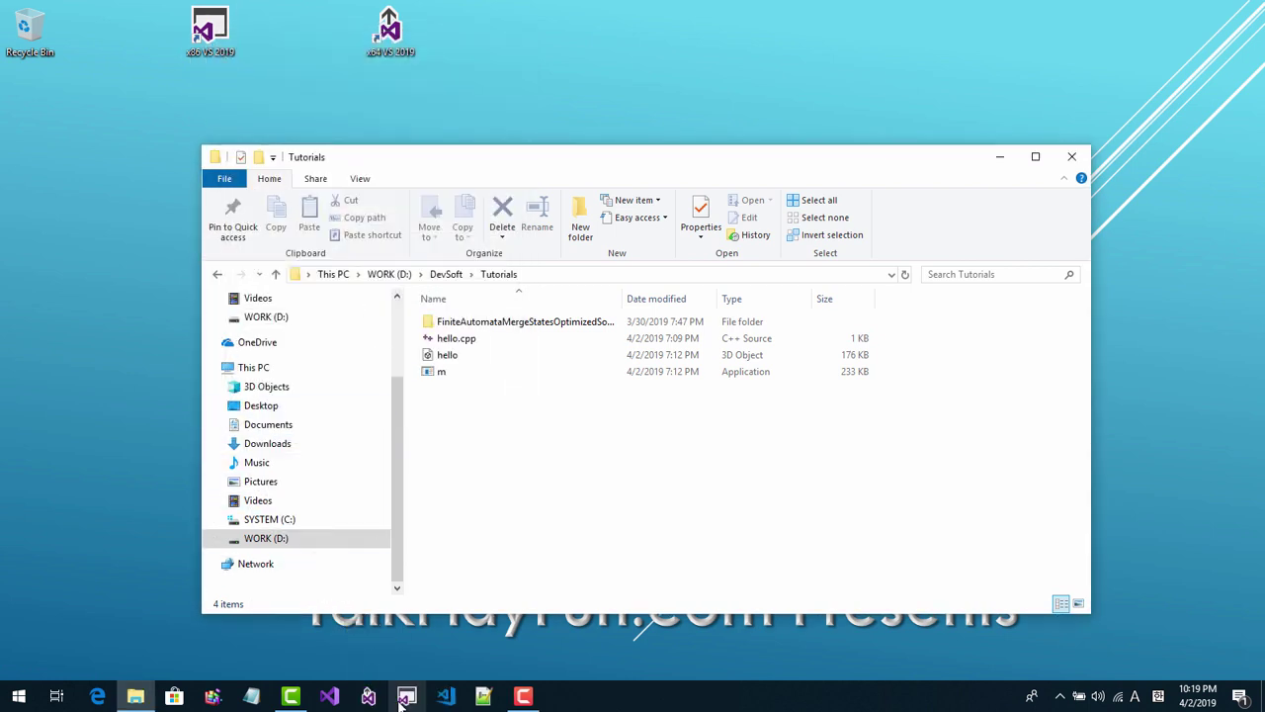
left_click(402, 701)
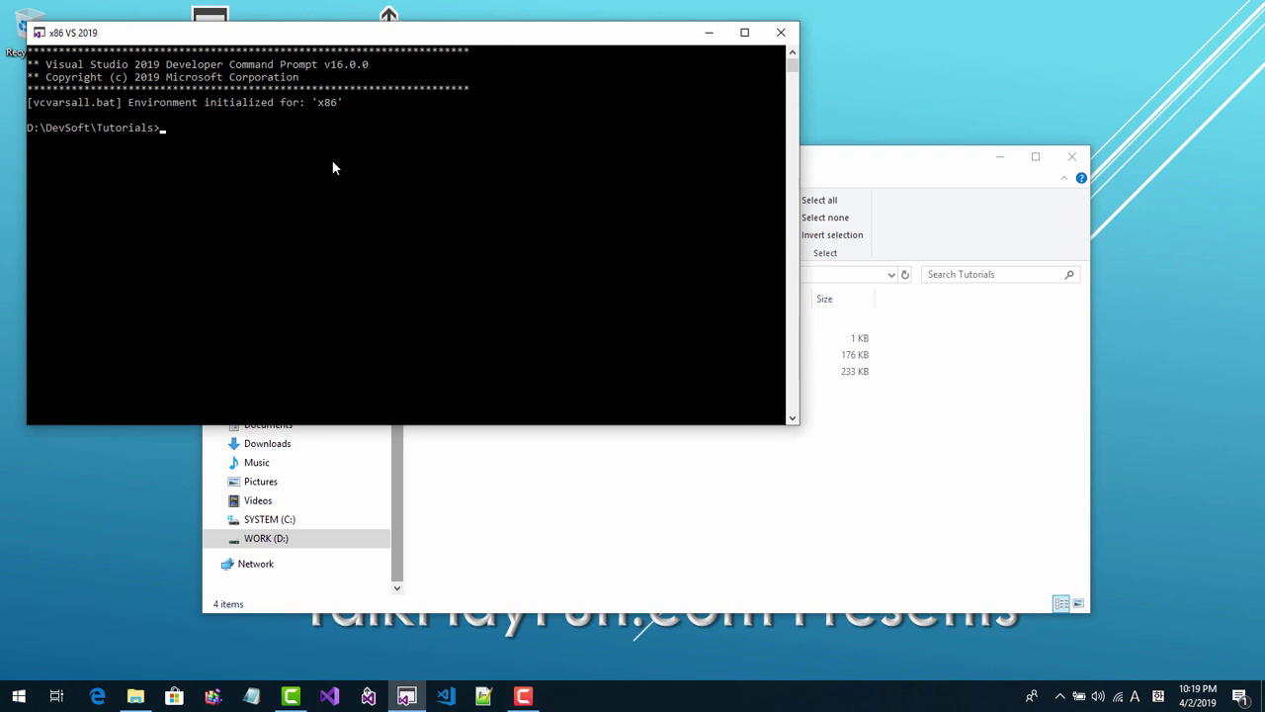
left_click(781, 32)
left_click(366, 698)
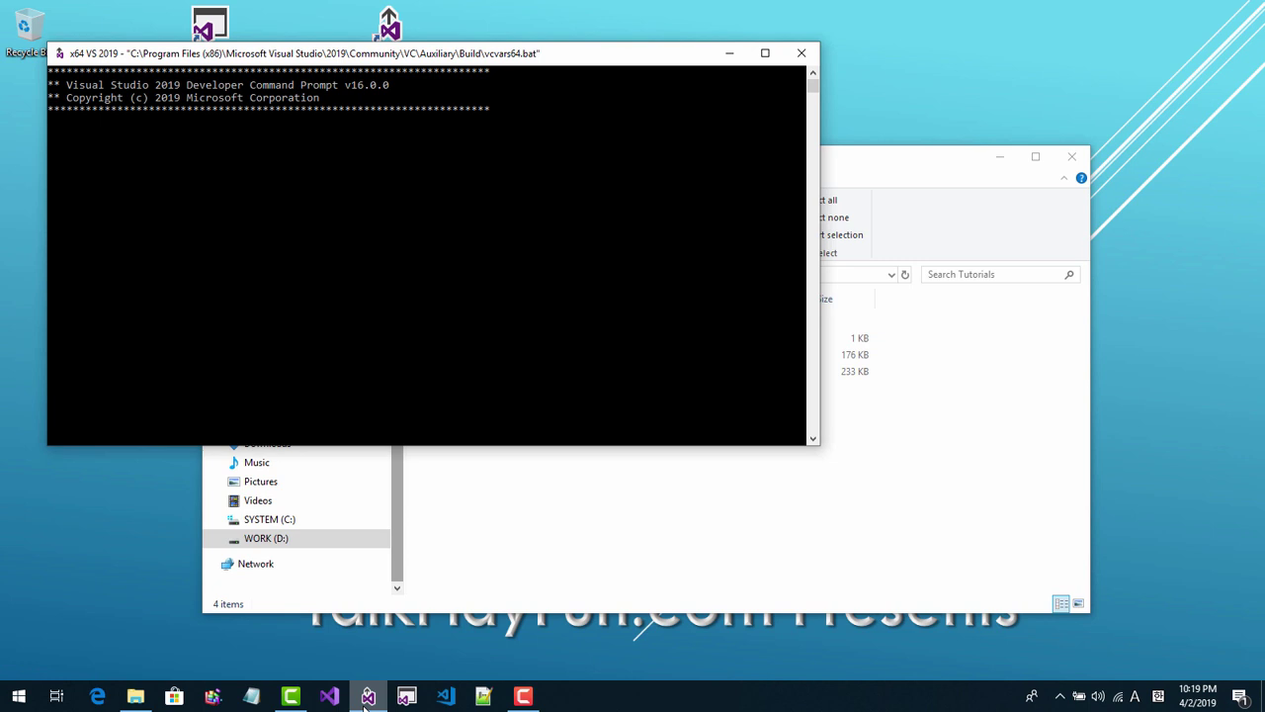
- Delete the x64 and x86 VS 2019 shortcuts from the desktop and empty the Recycle Bin
key("super+d")
left_click_drag(389, 35, 79, 133)
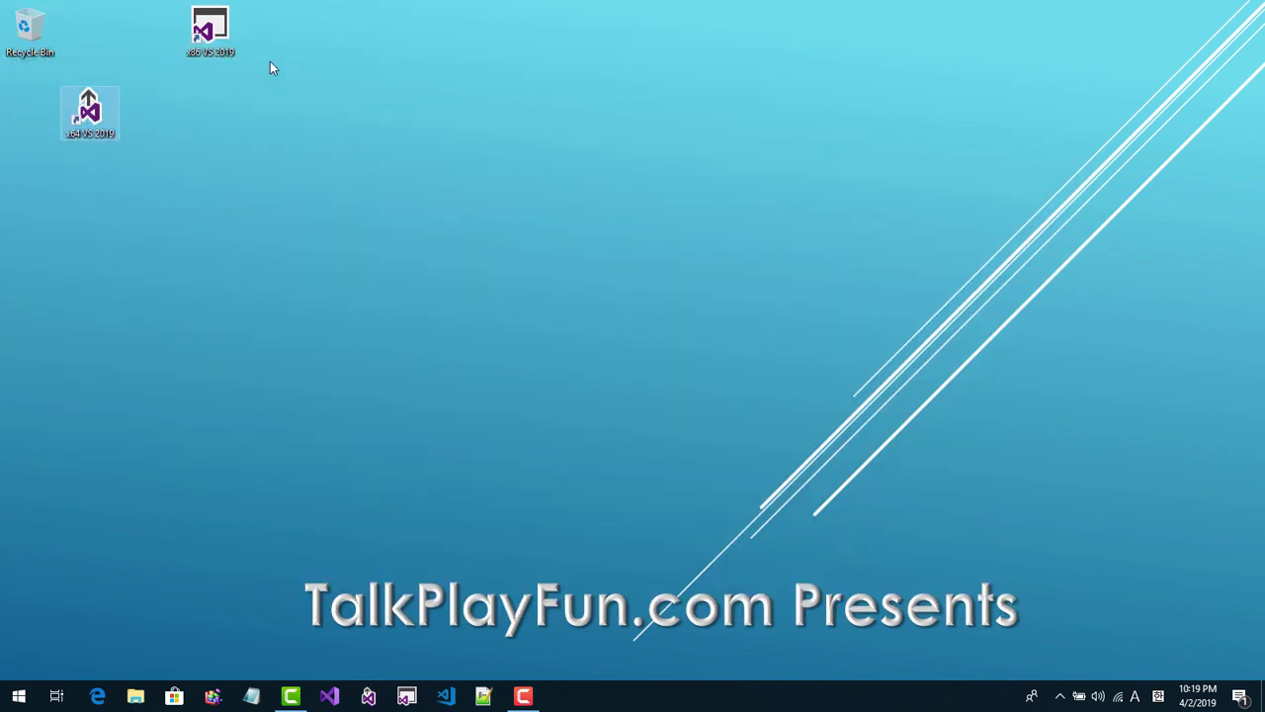
left_click_drag(215, 34, 31, 33)
left_click_drag(81, 114, 27, 37)
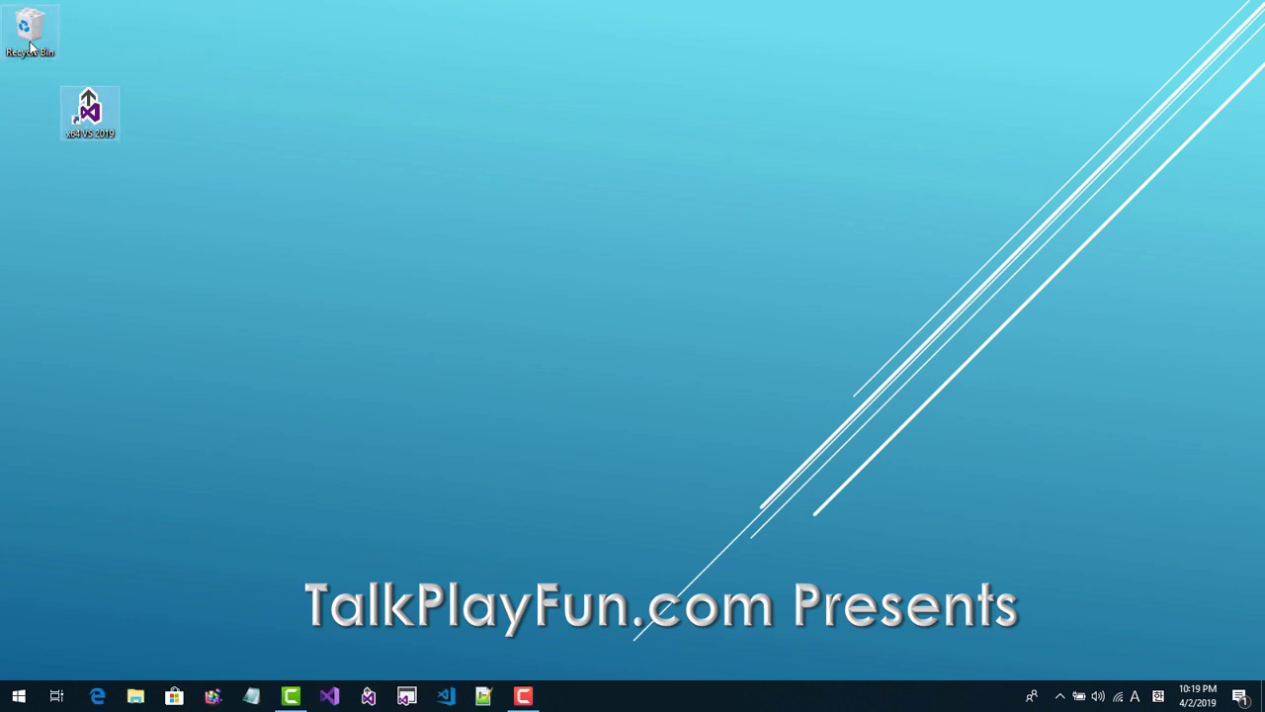
right_click(27, 37)
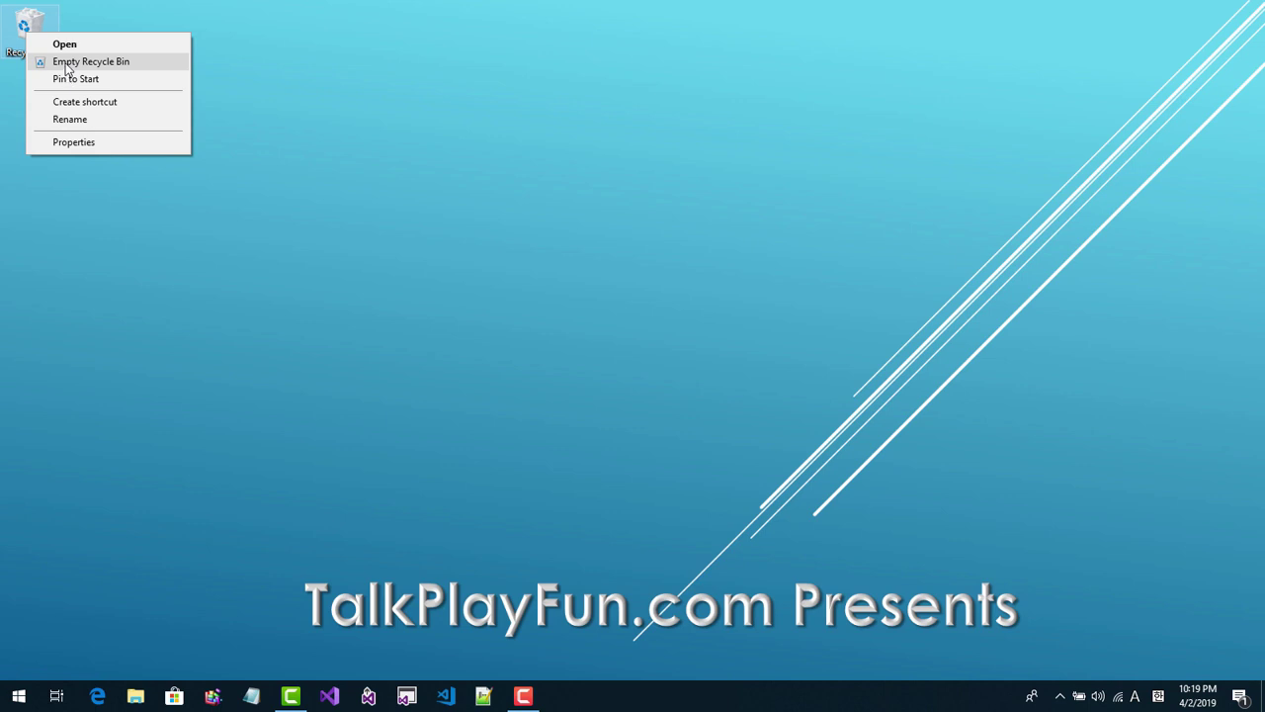
left_click(90, 62)
left_click(680, 362)
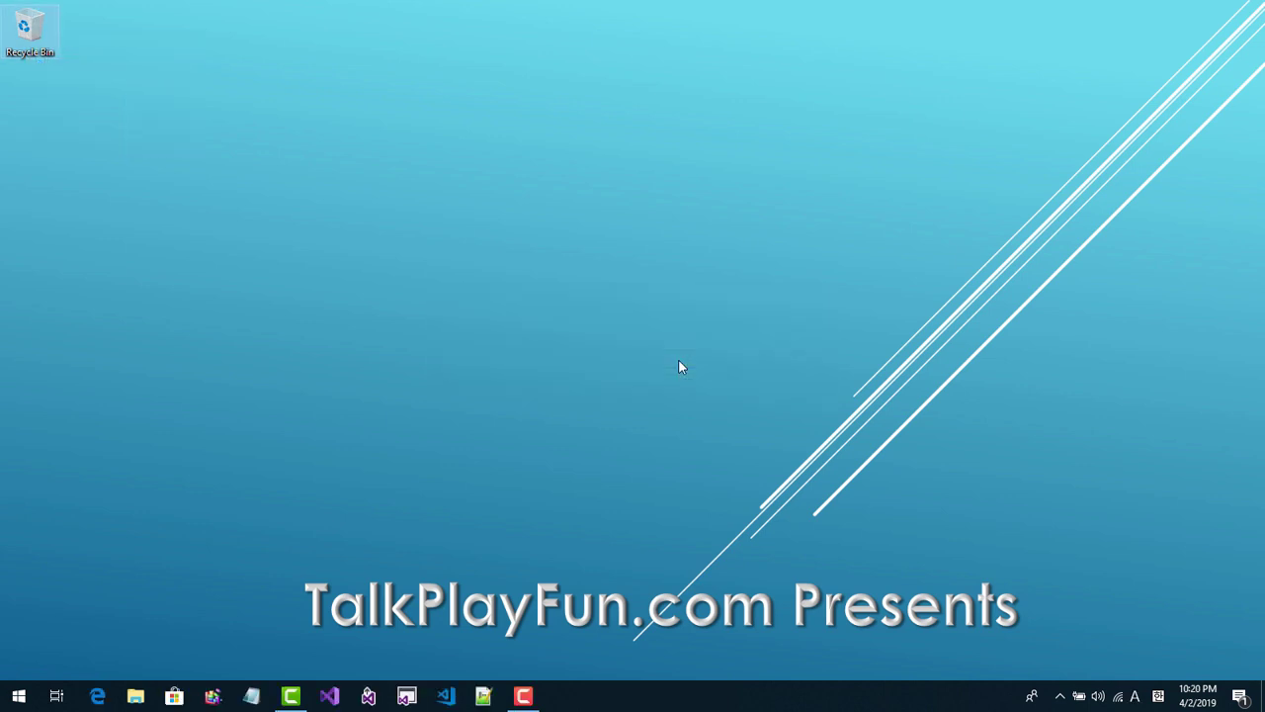
- Open Notepad++ and close the change.log file to start with an empty document
left_click(484, 697)
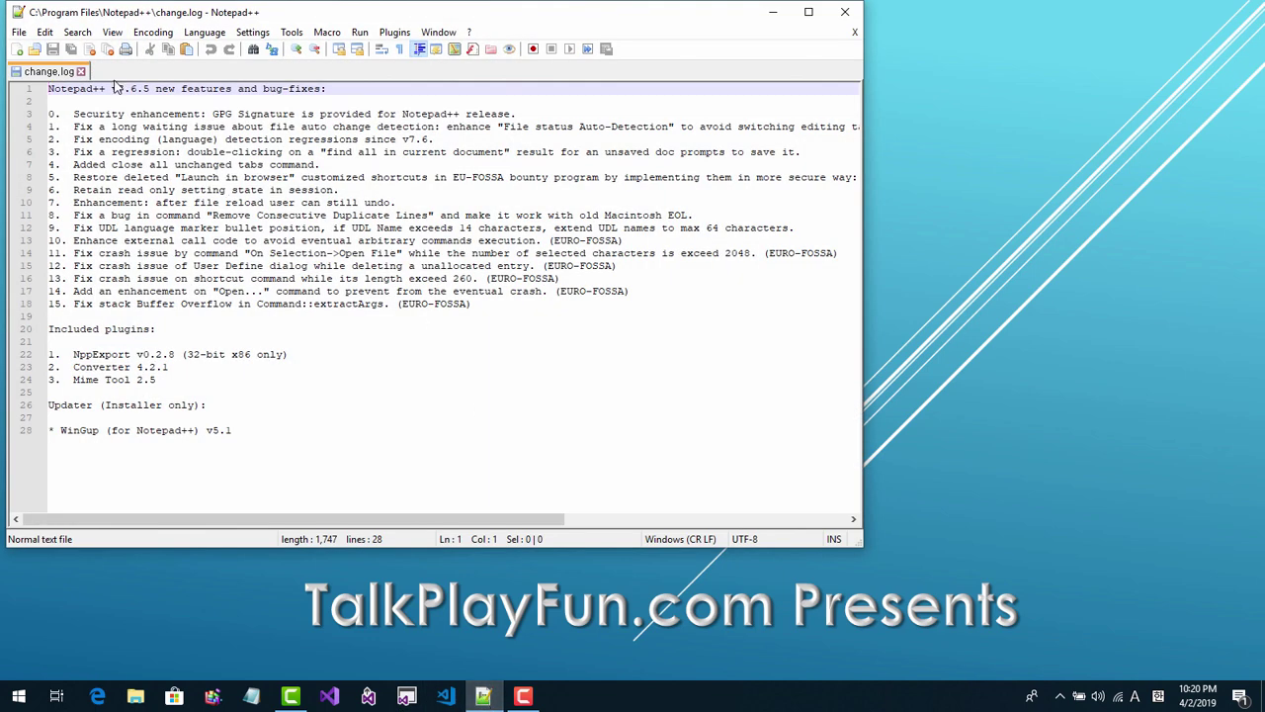
left_click(81, 71)
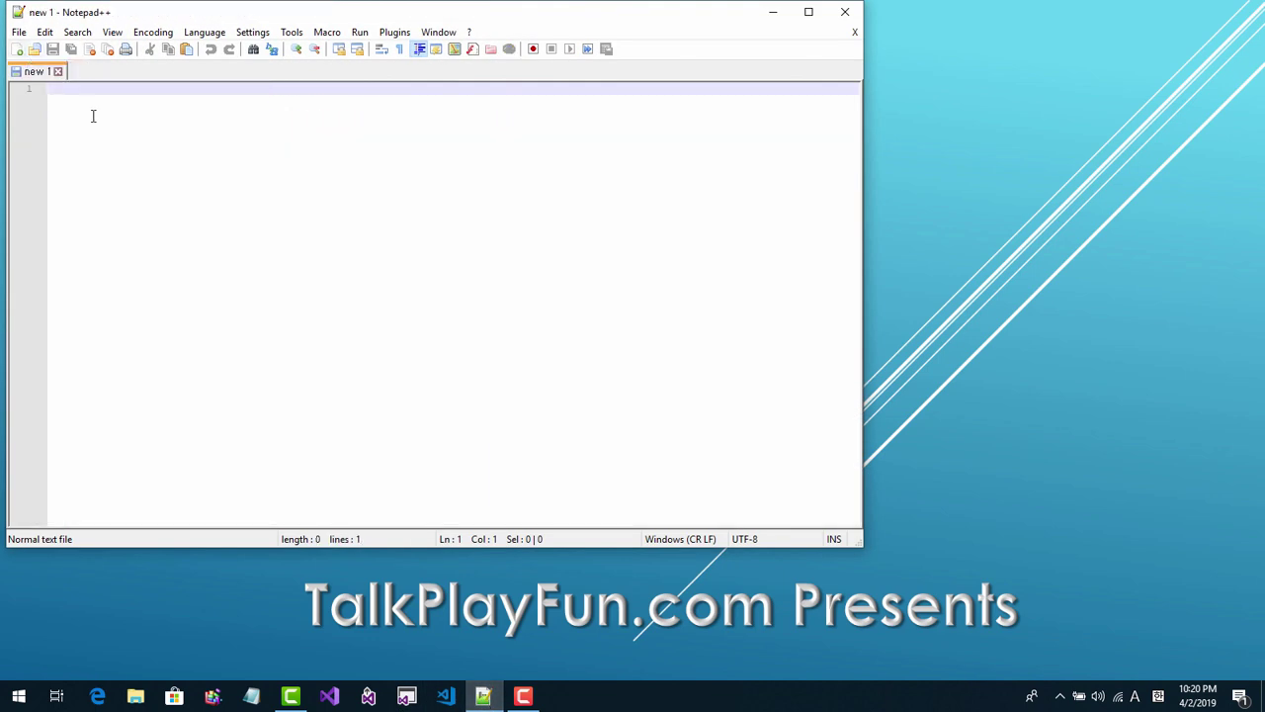
left_click_drag(300, 19, 562, 109)
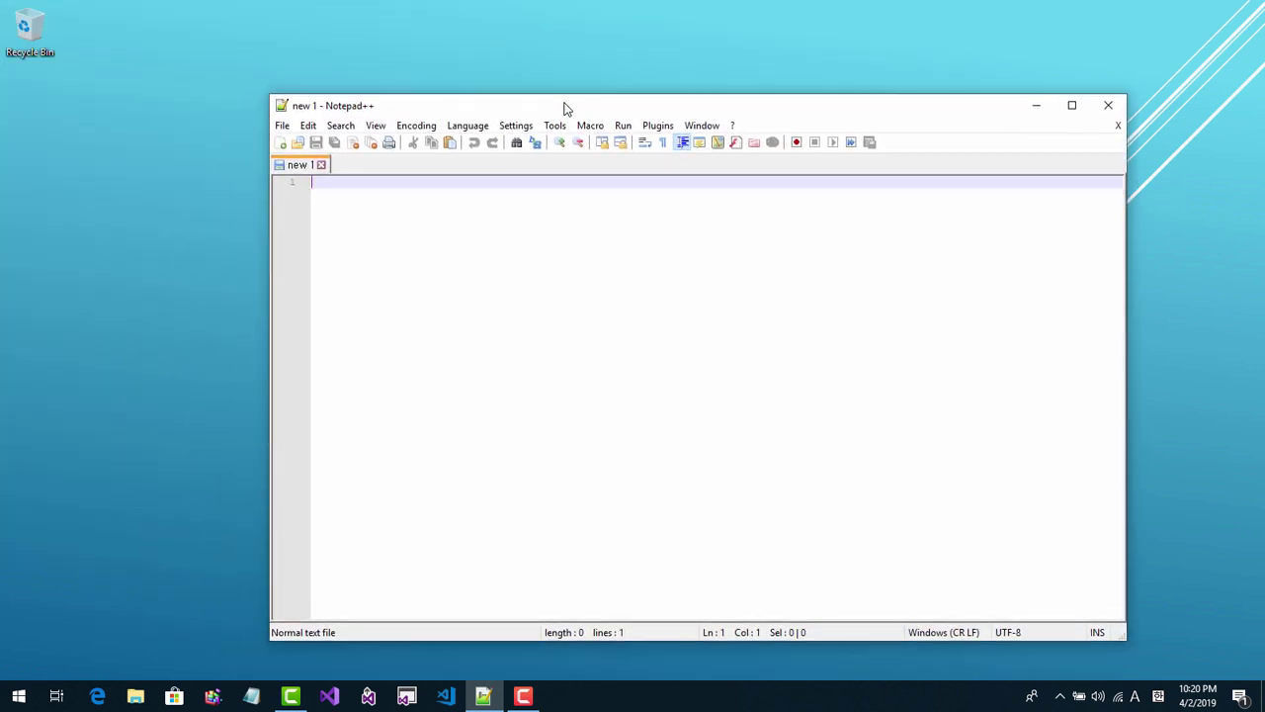
- Write the line #include <iostream> and an int main() function with braces in the new file
scroll(553, 376, "up", 2)
type("#include")
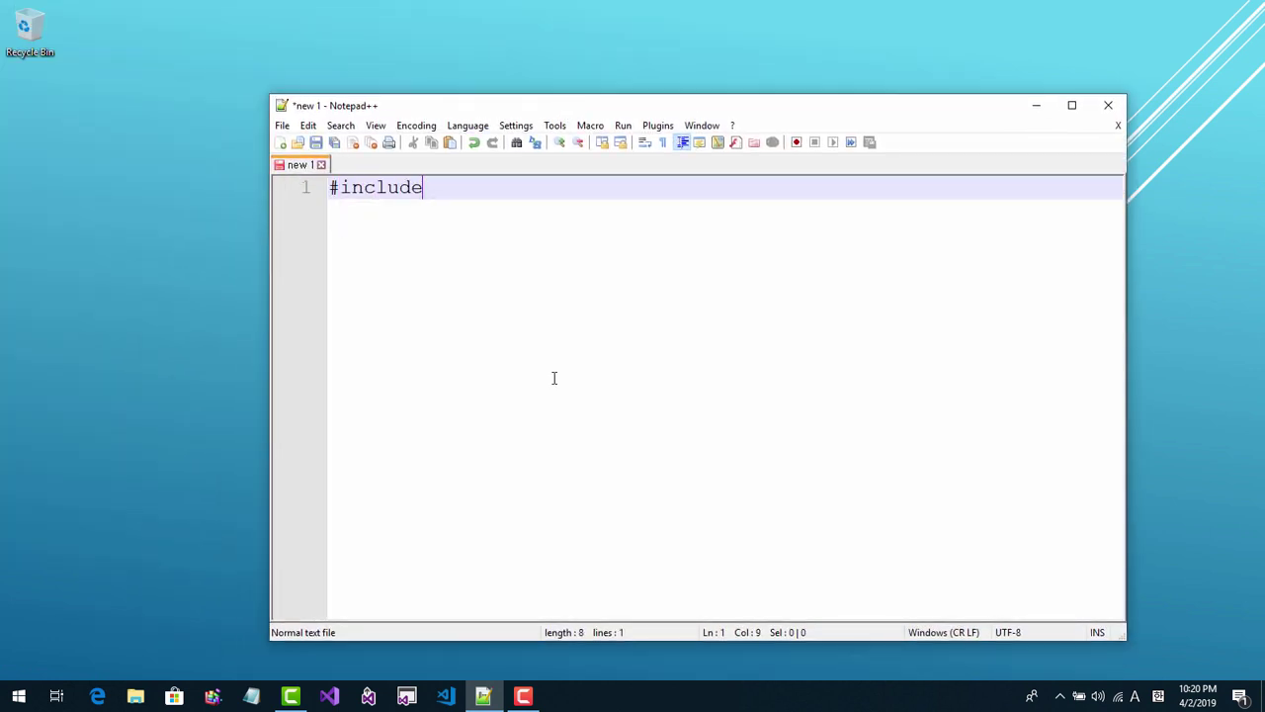
type(" <iostrea")
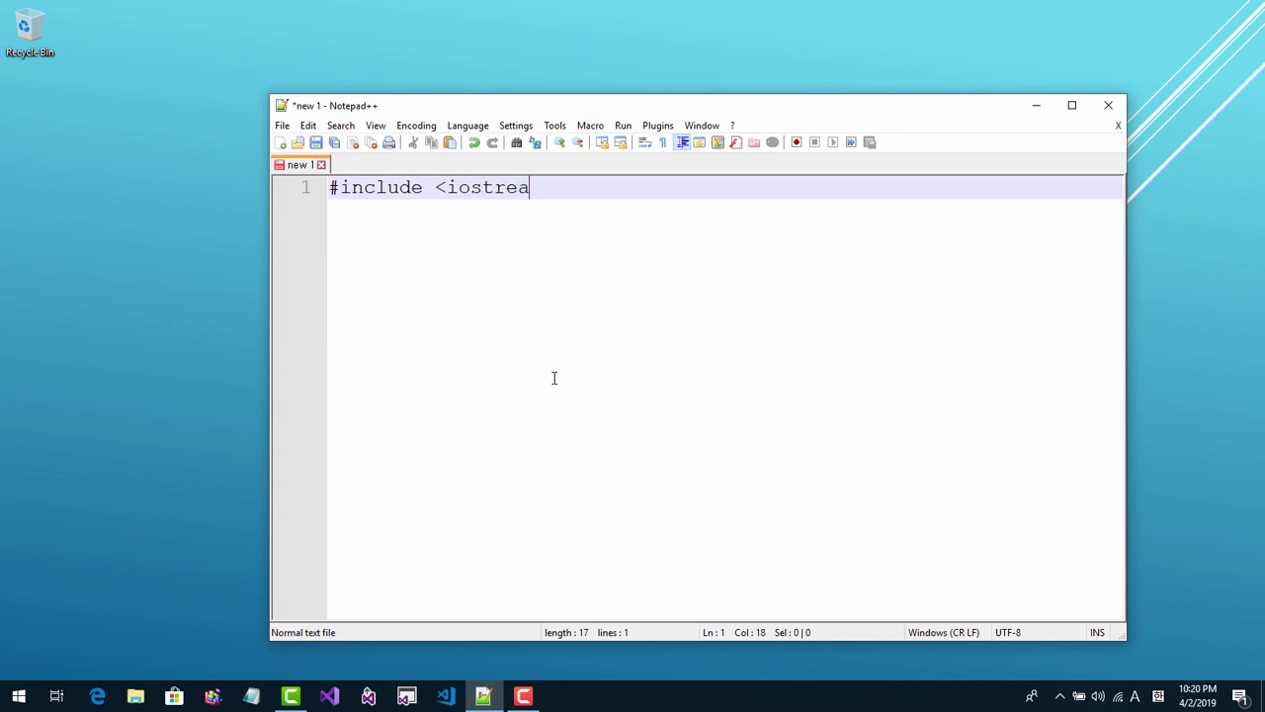
type("m>")
key("Return")
key("Return")
type("int main")
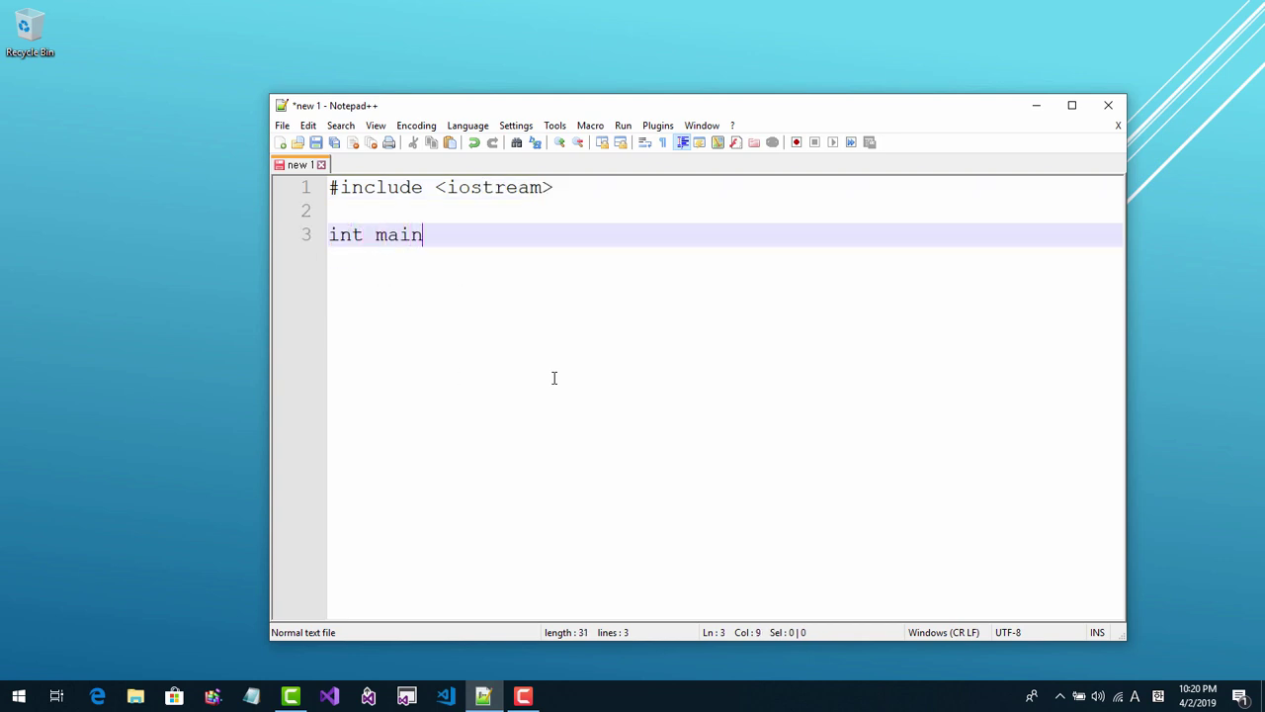
type("()")
key("Return")
type("{")
key("Return")
key("Tab")
- Add the statement std::cout << "Hello, C++!" << std::endl; inside main
type("std")
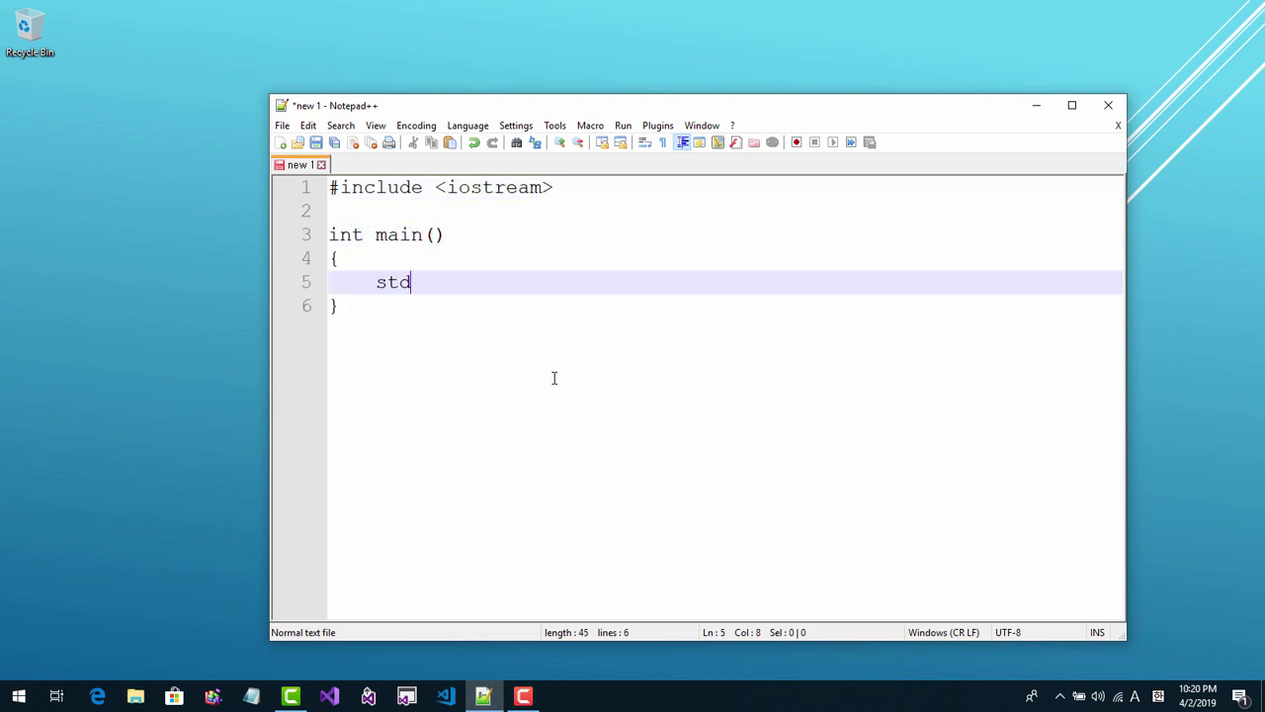
type("::cout << \"H")
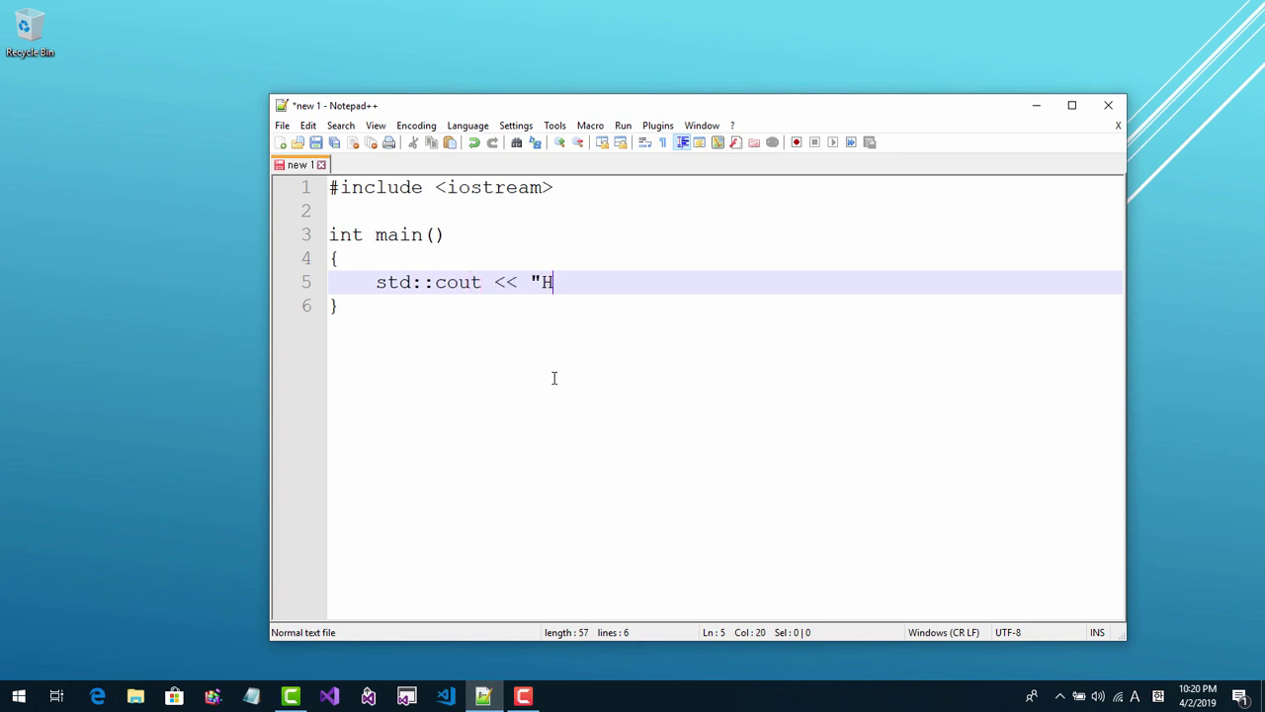
type("ello, C++!\" << st")
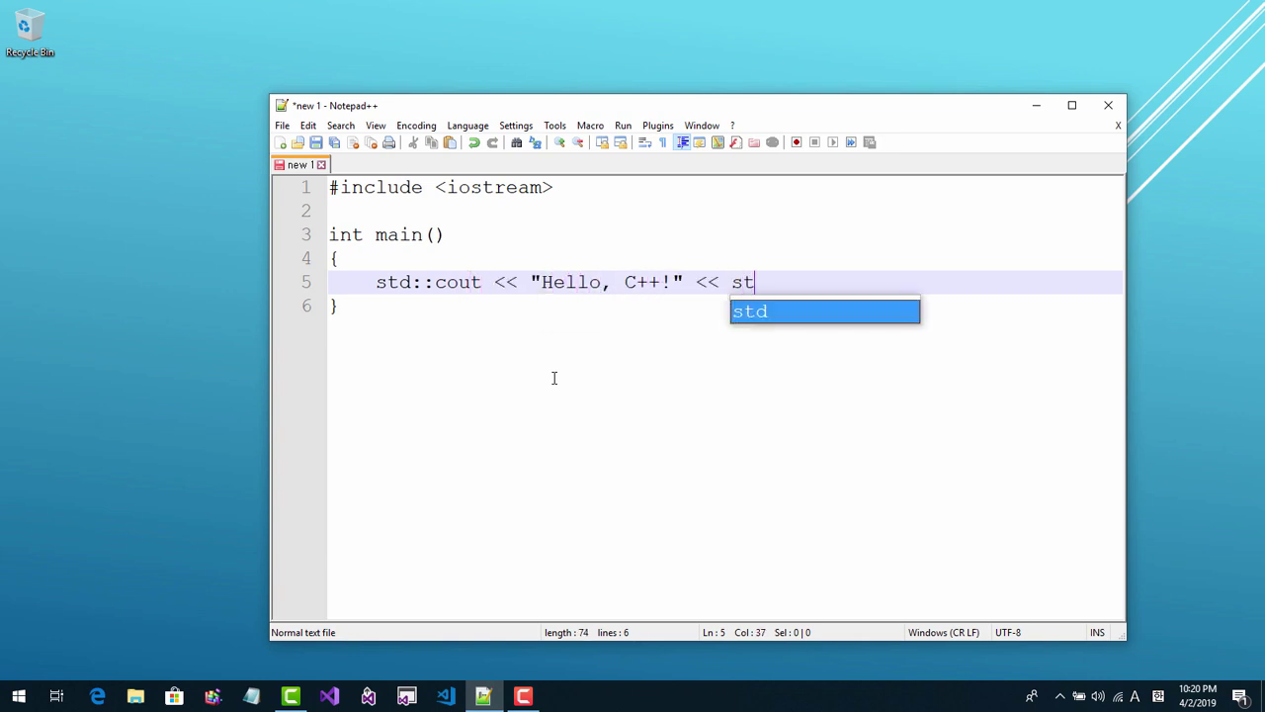
type("d::endl;")
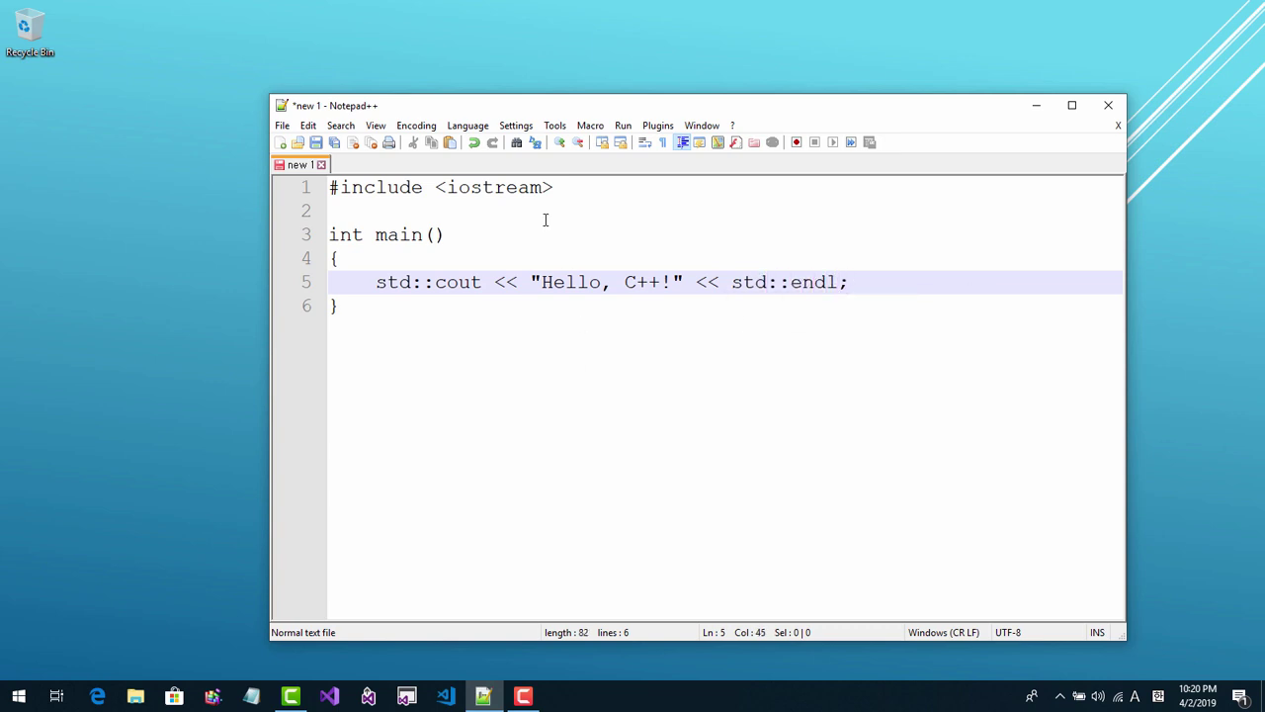
- Set the new file's encoding to ANSI
left_click(417, 125)
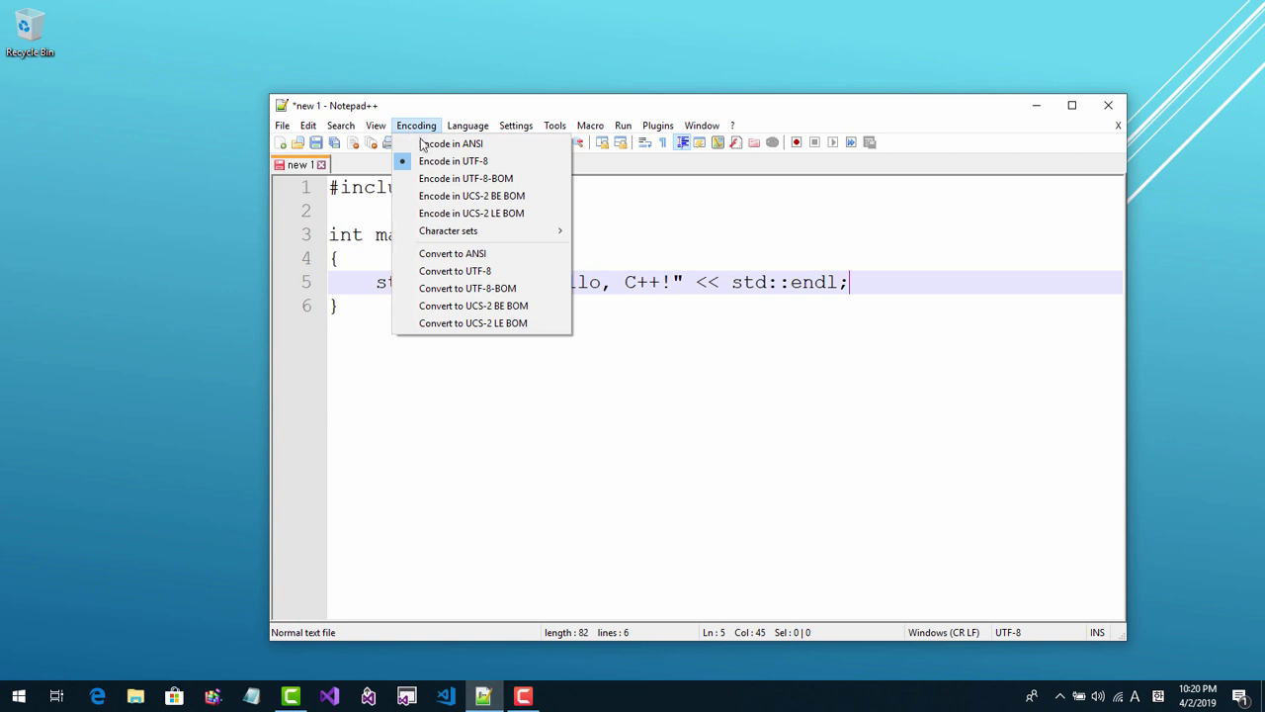
left_click(426, 144)
left_click(417, 125)
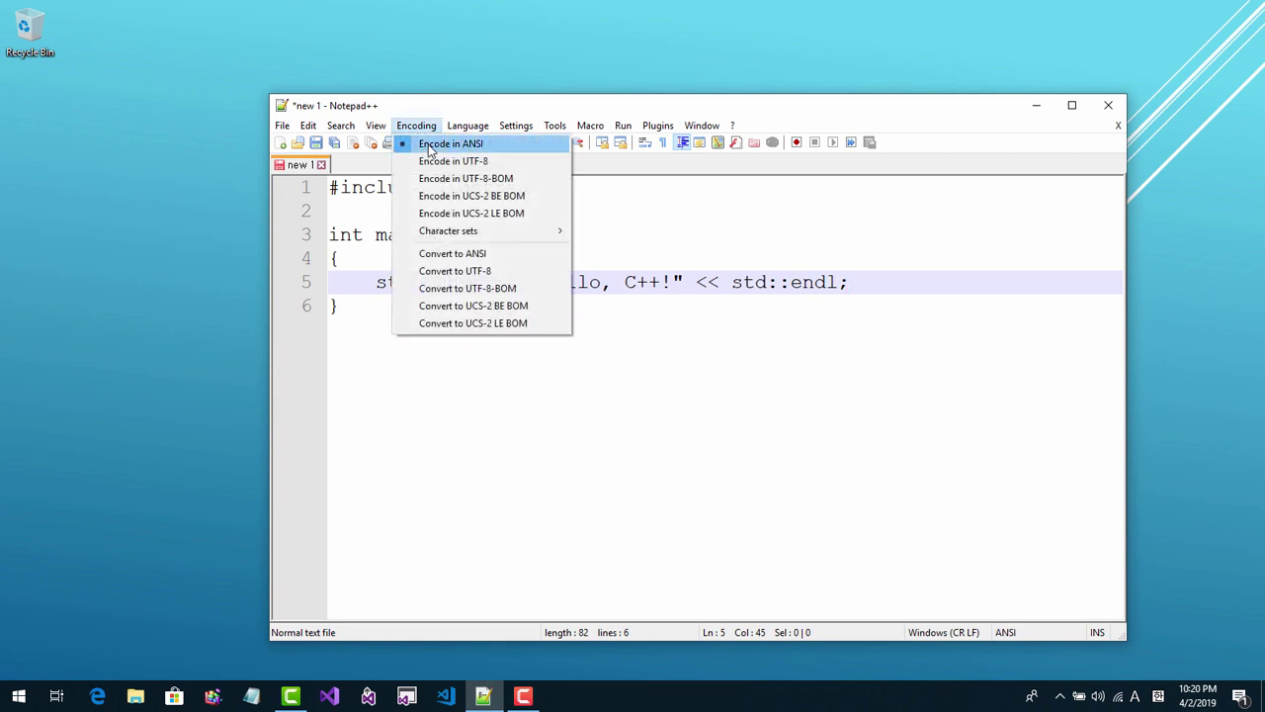
left_click(425, 144)
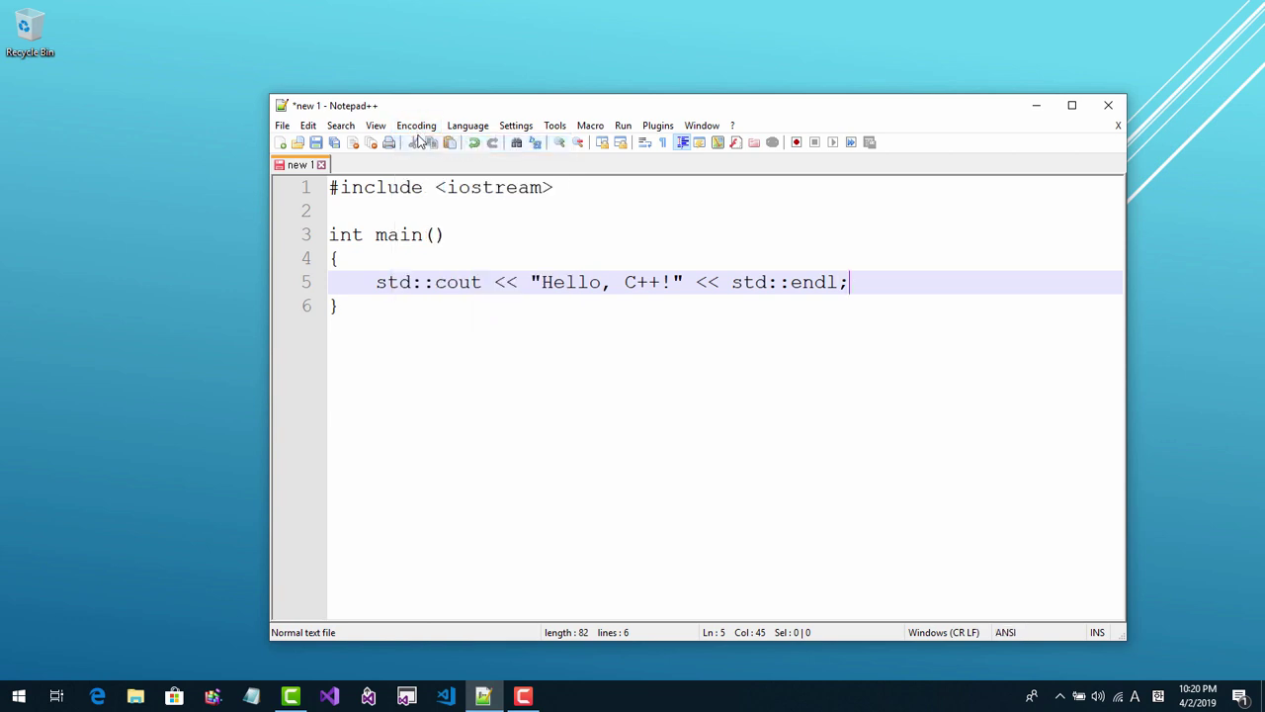
- Save the file as HelloMSVC.cpp in D:\DevSoft\Tutorials
left_click(318, 145)
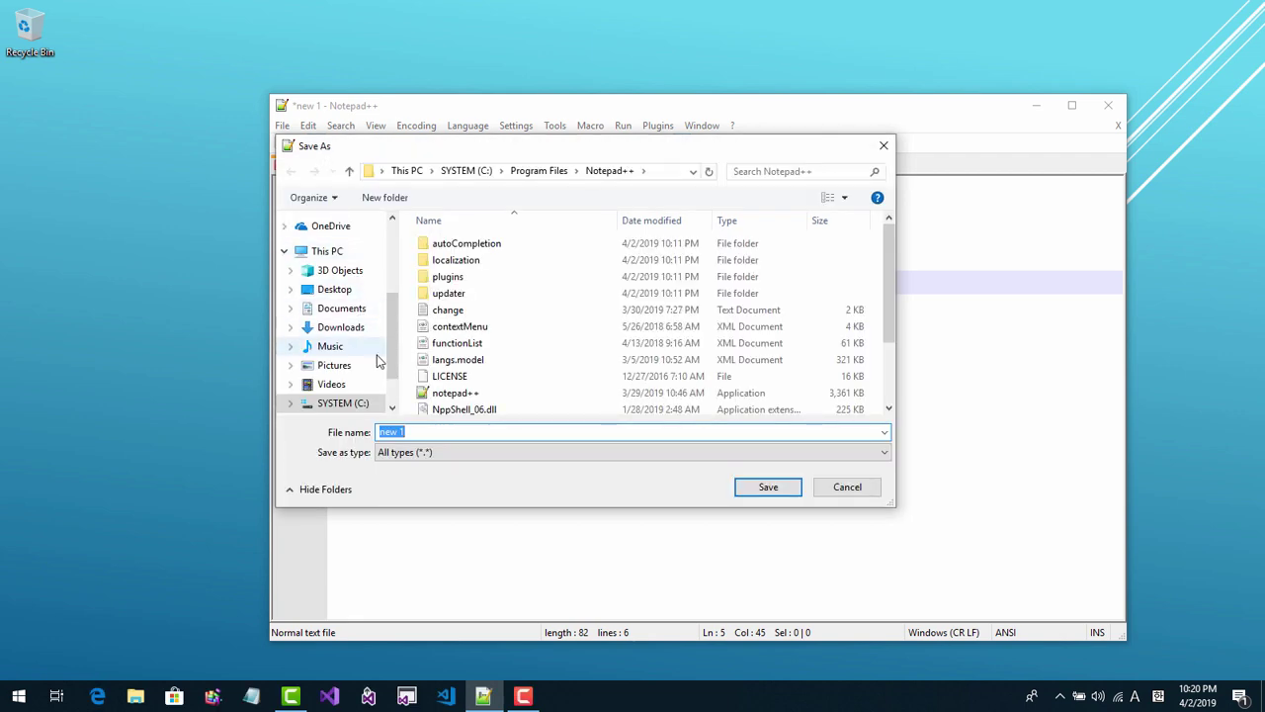
left_click_drag(393, 363, 393, 387)
left_click(339, 371)
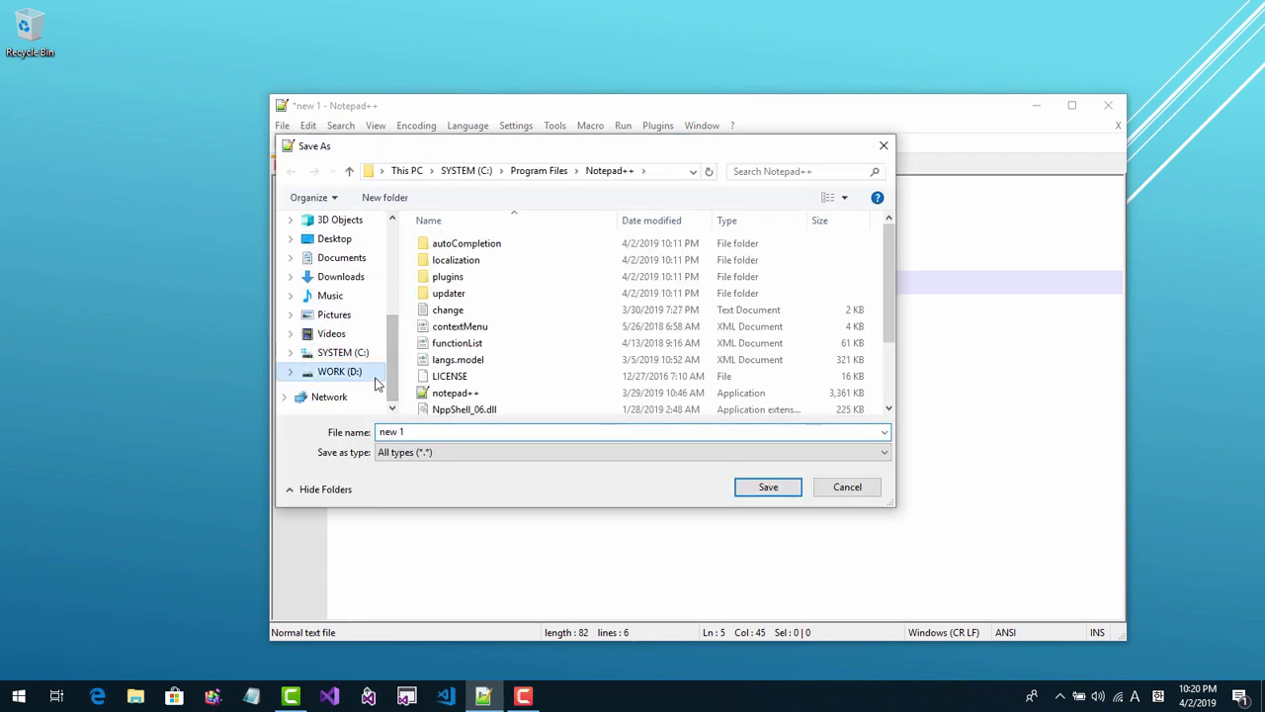
double_click(450, 244)
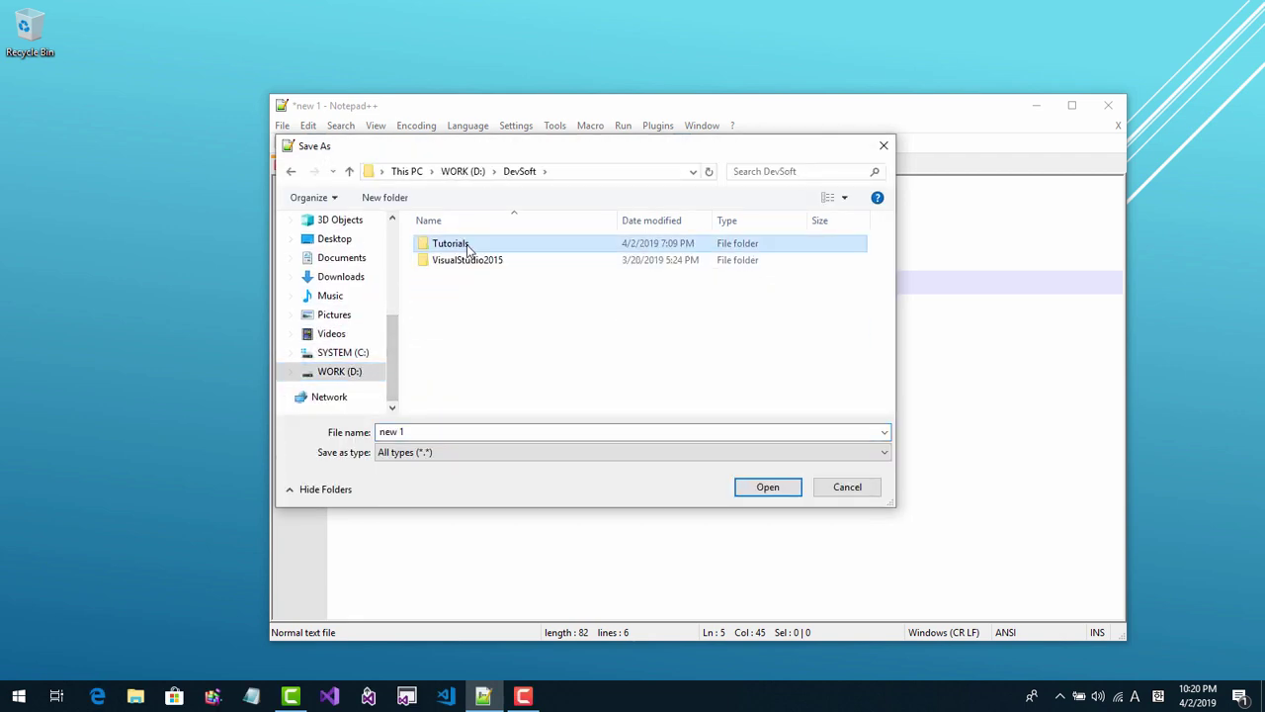
double_click(466, 247)
left_click(475, 432)
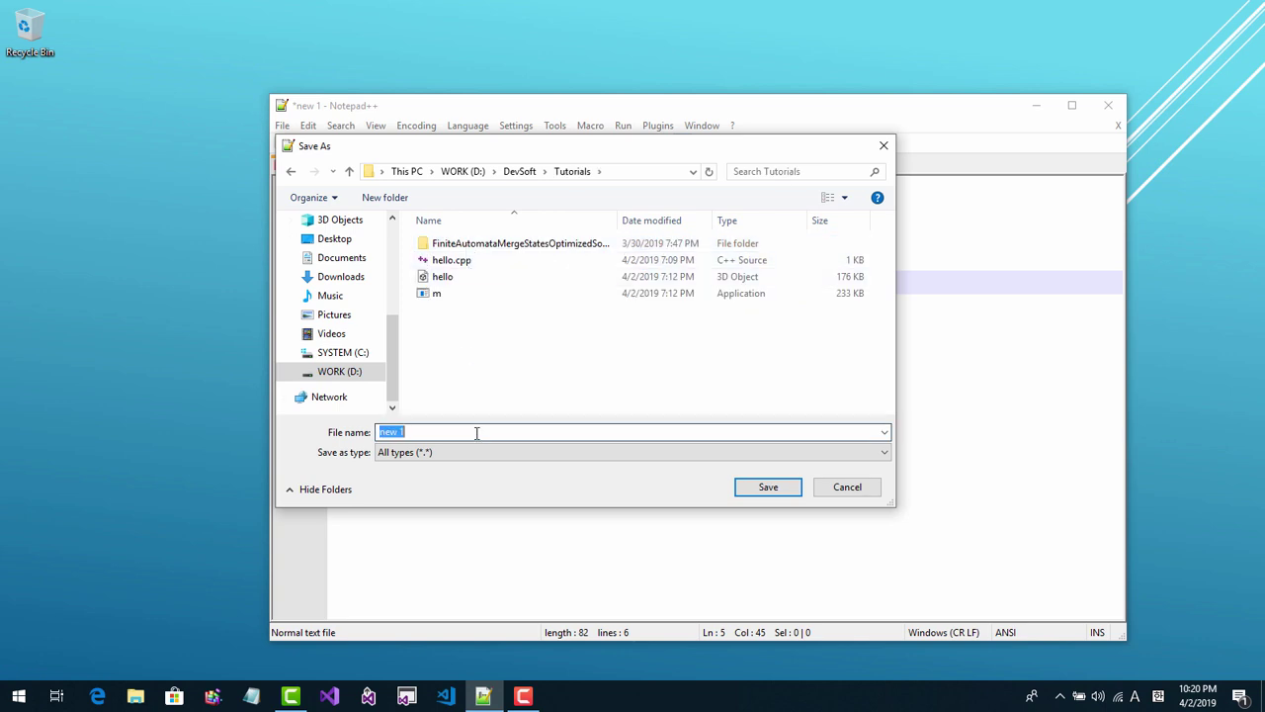
type("Hello")
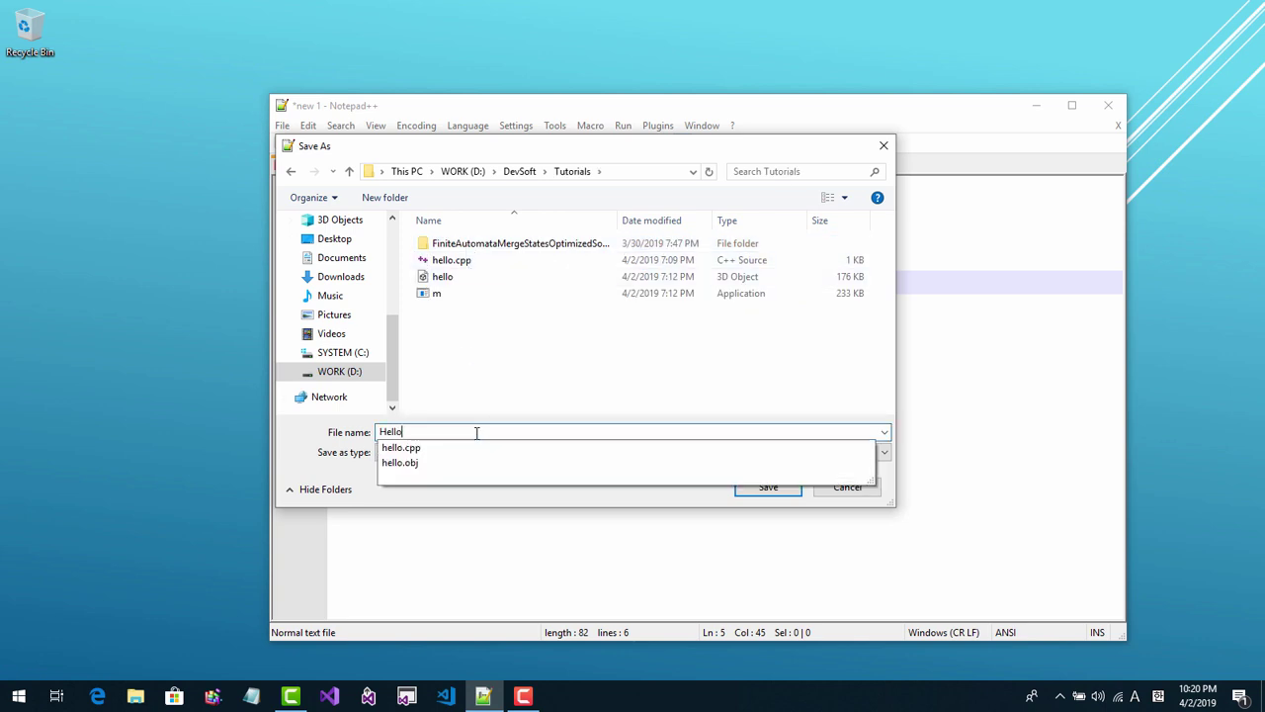
type("MSVC.cpp")
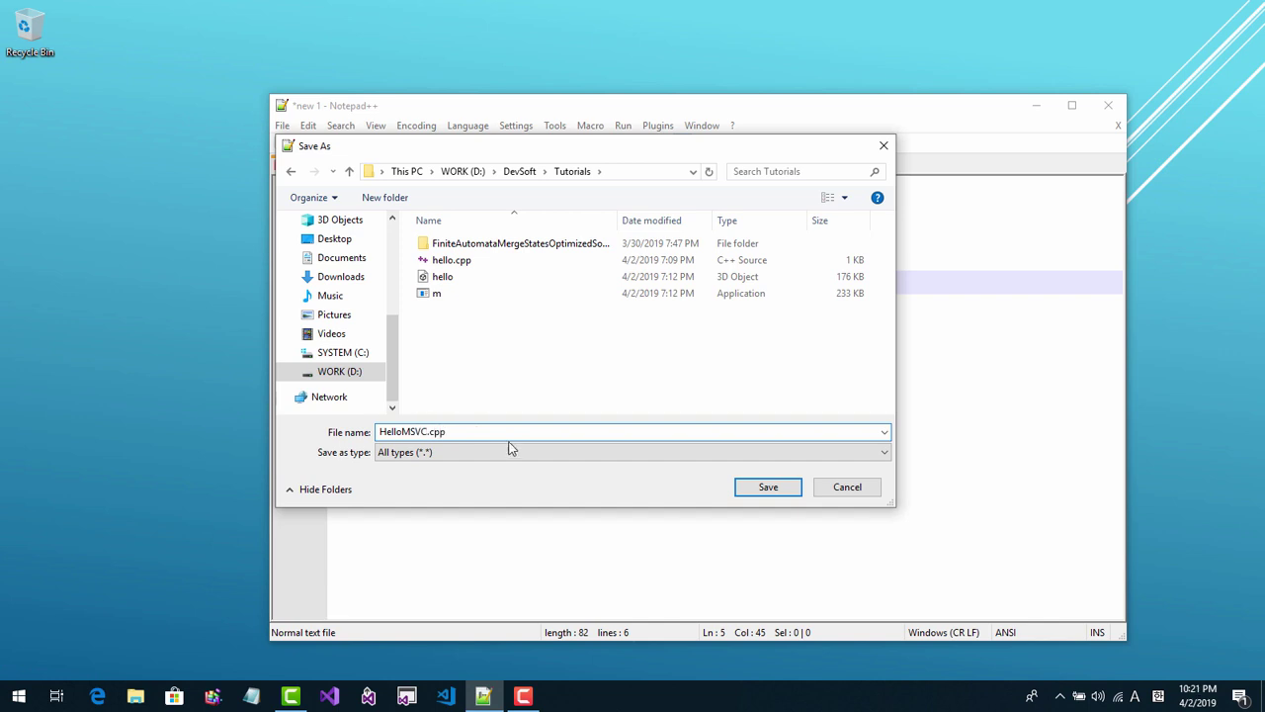
left_click(764, 488)
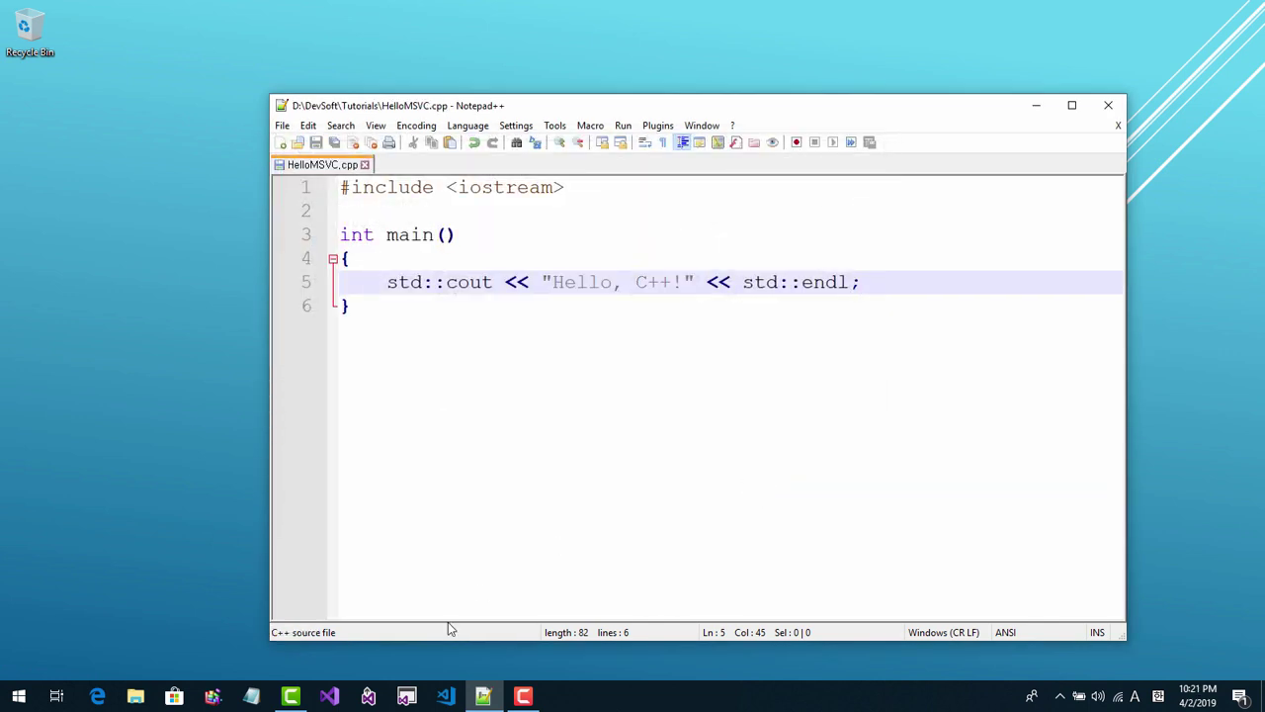
- Open the x64 VS 2019 prompt, list the Tutorials folder and compile with "cl /EHsc HelloMSVC.cpp /Fe: m.exe"
left_click(367, 696)
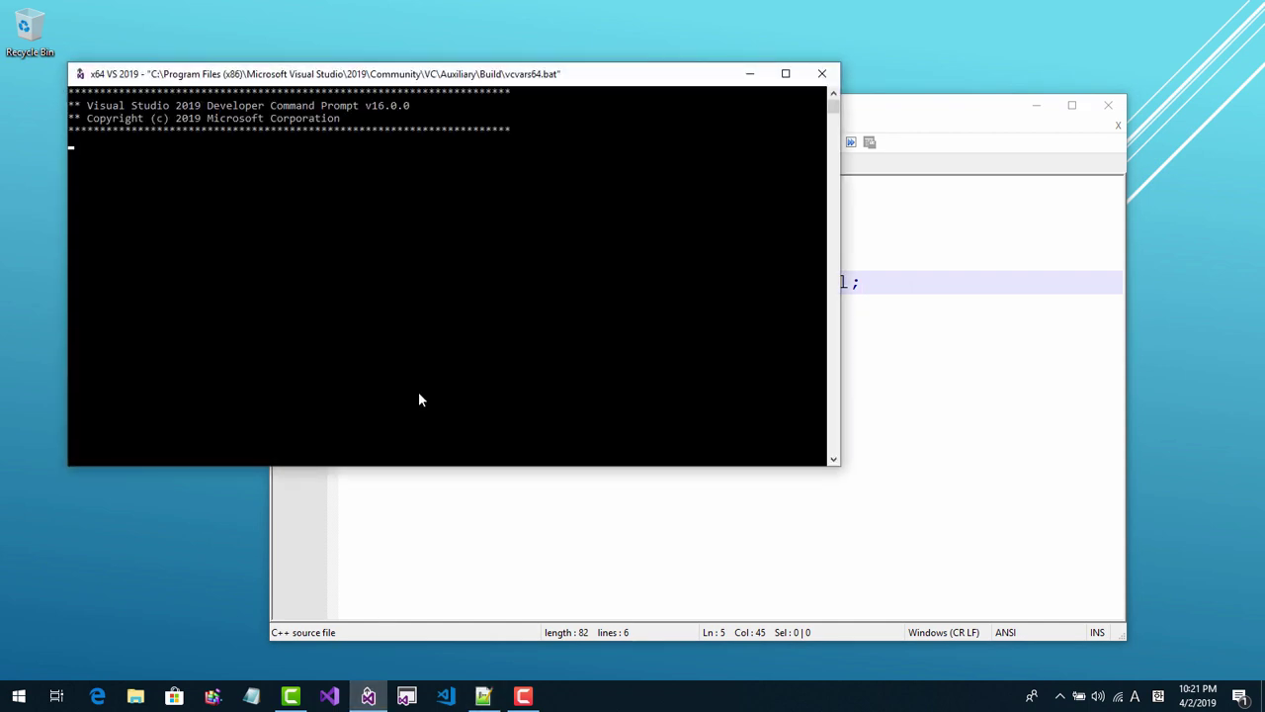
left_click_drag(443, 84, 699, 224)
type("dir")
key("Return")
key("Return")
key("Return")
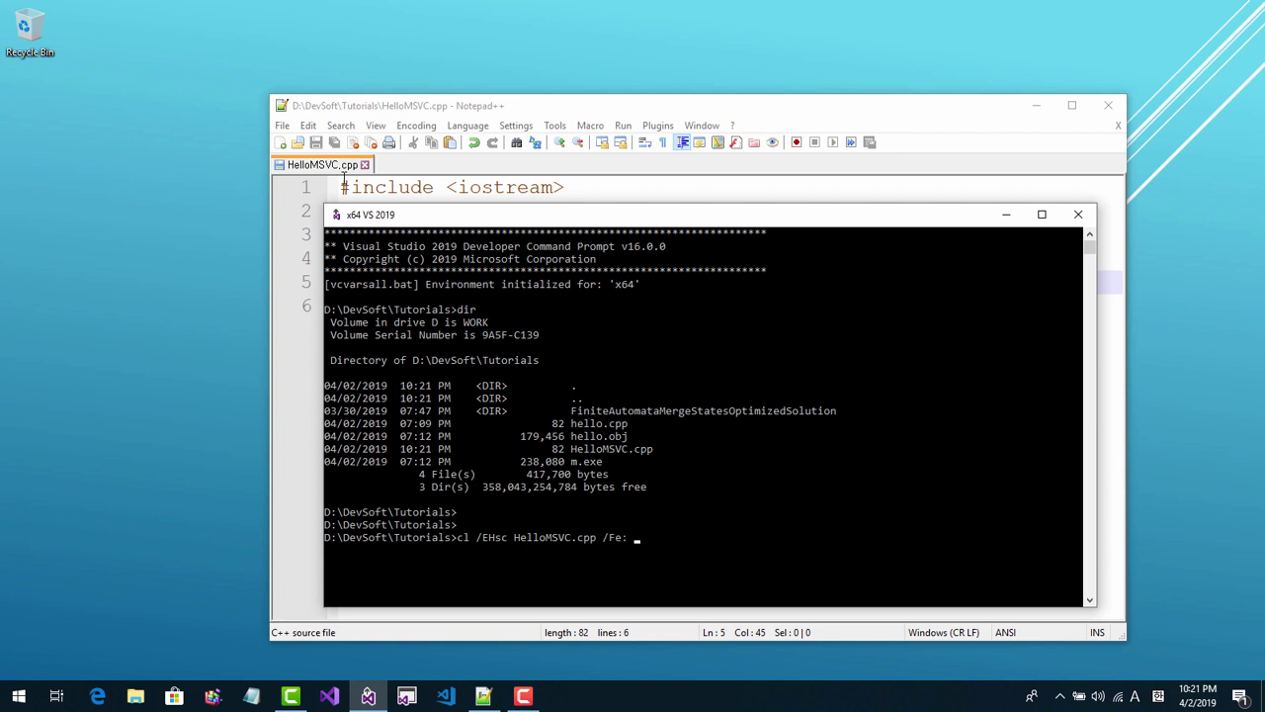
key("Return")
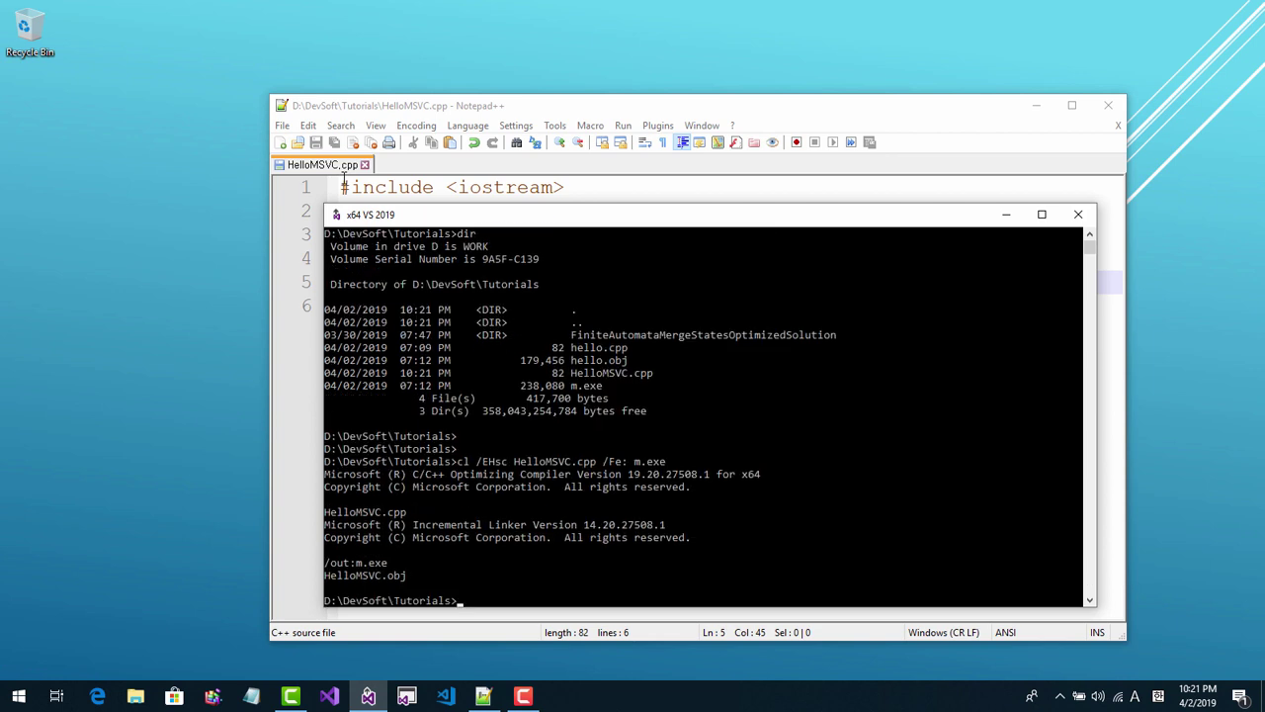
- List the folder again and run m.exe in the x64 prompt, moving its window aside
type("dir")
key("Return")
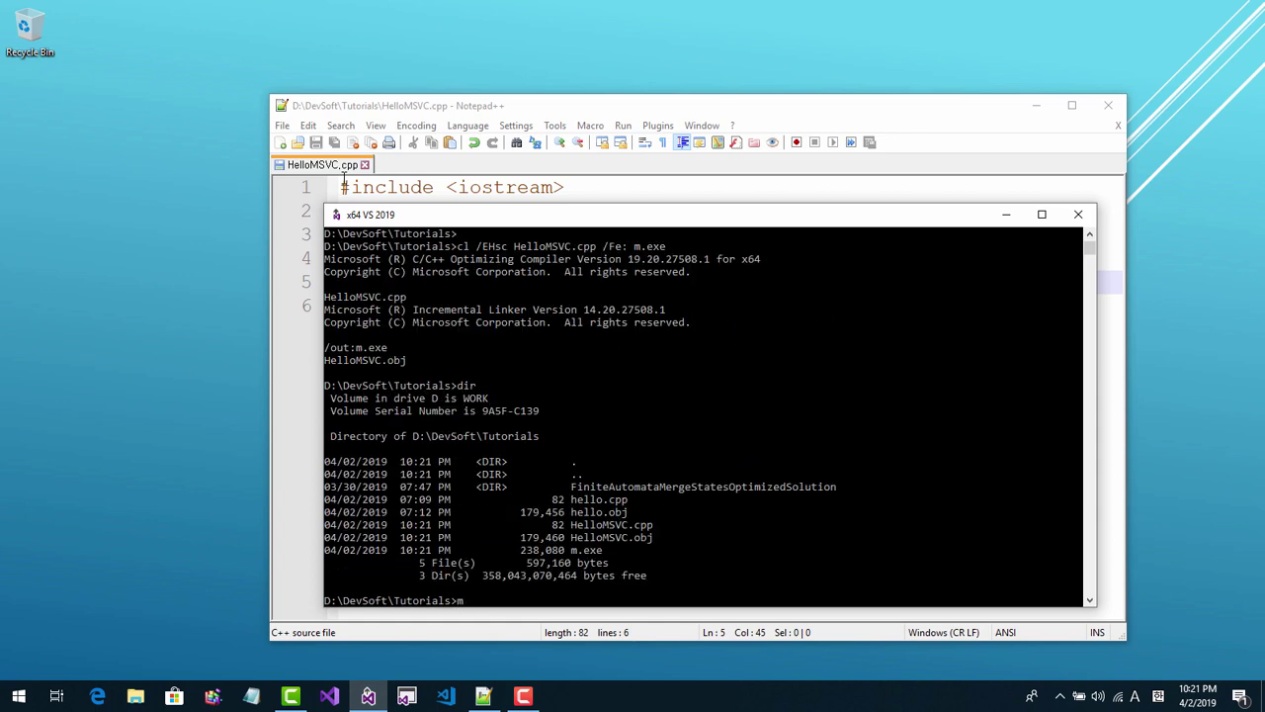
type("m")
key("Return")
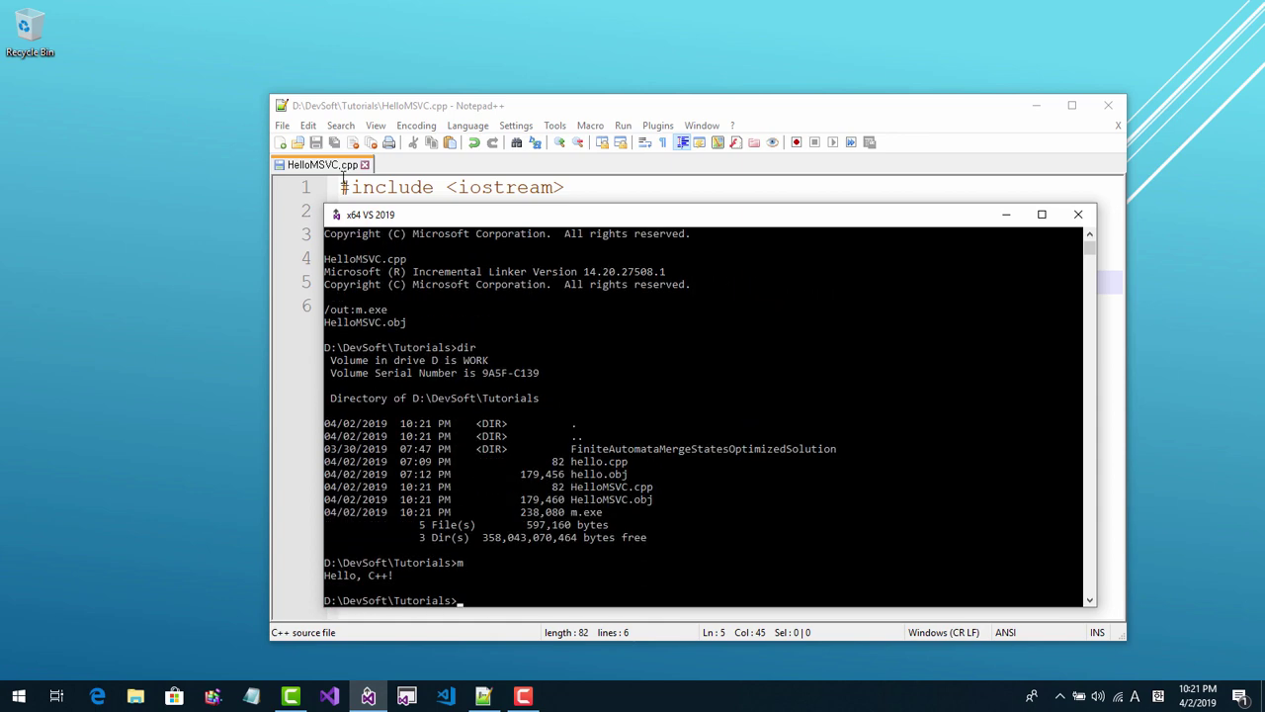
left_click_drag(425, 217, 890, 206)
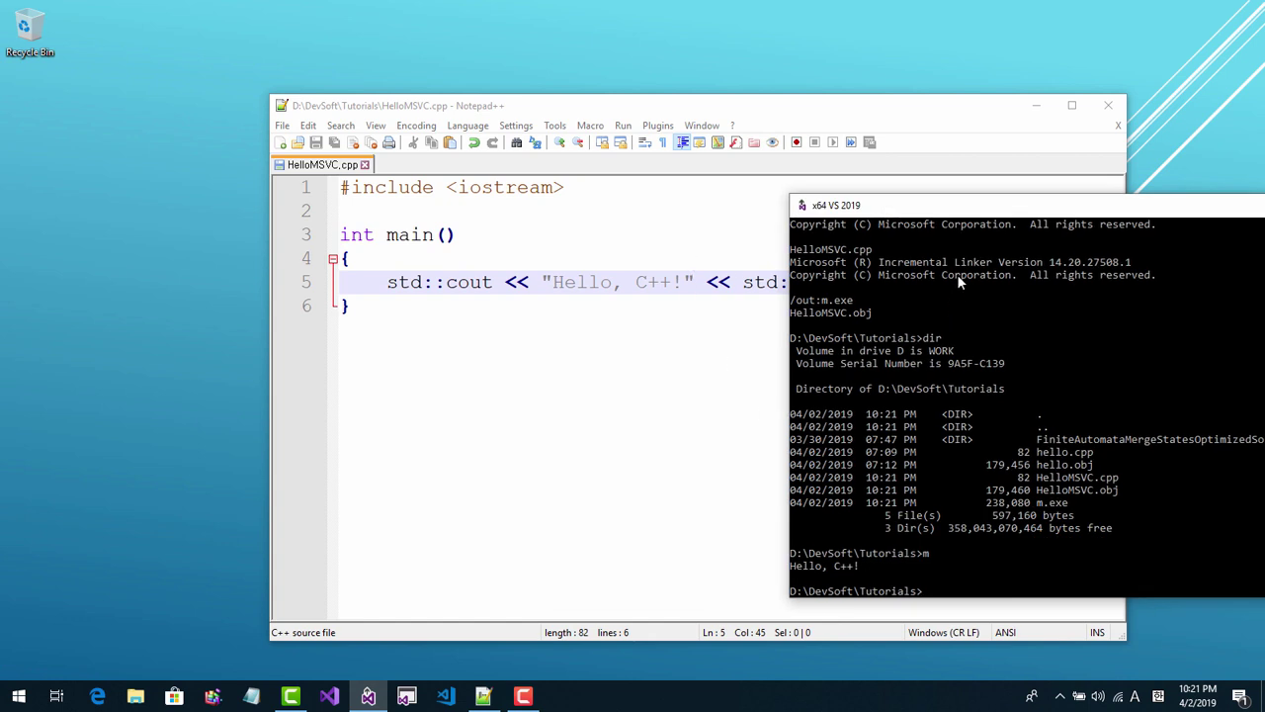
left_click_drag(959, 210, 859, 166)
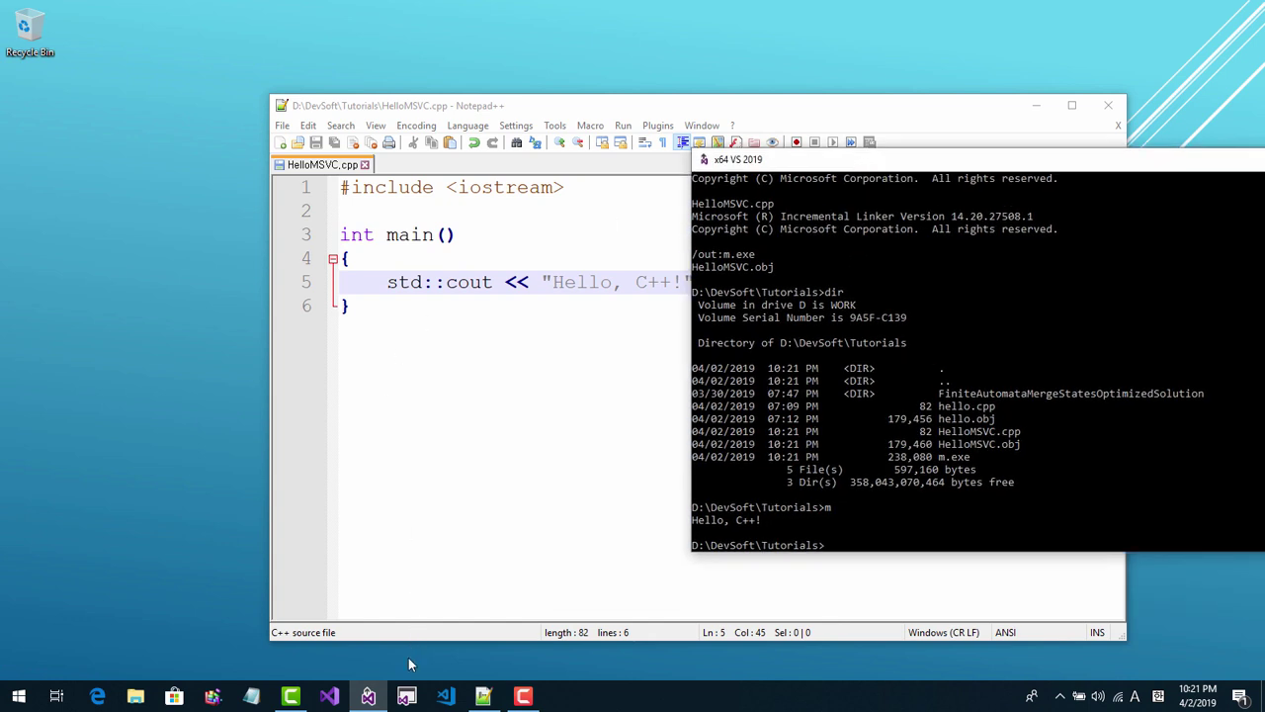
- Open the x86 VS 2019 prompt, list the Tutorials folder and compile with "cl /EHsc HelloMSVC.cpp /Fe: m.exe"
left_click(405, 698)
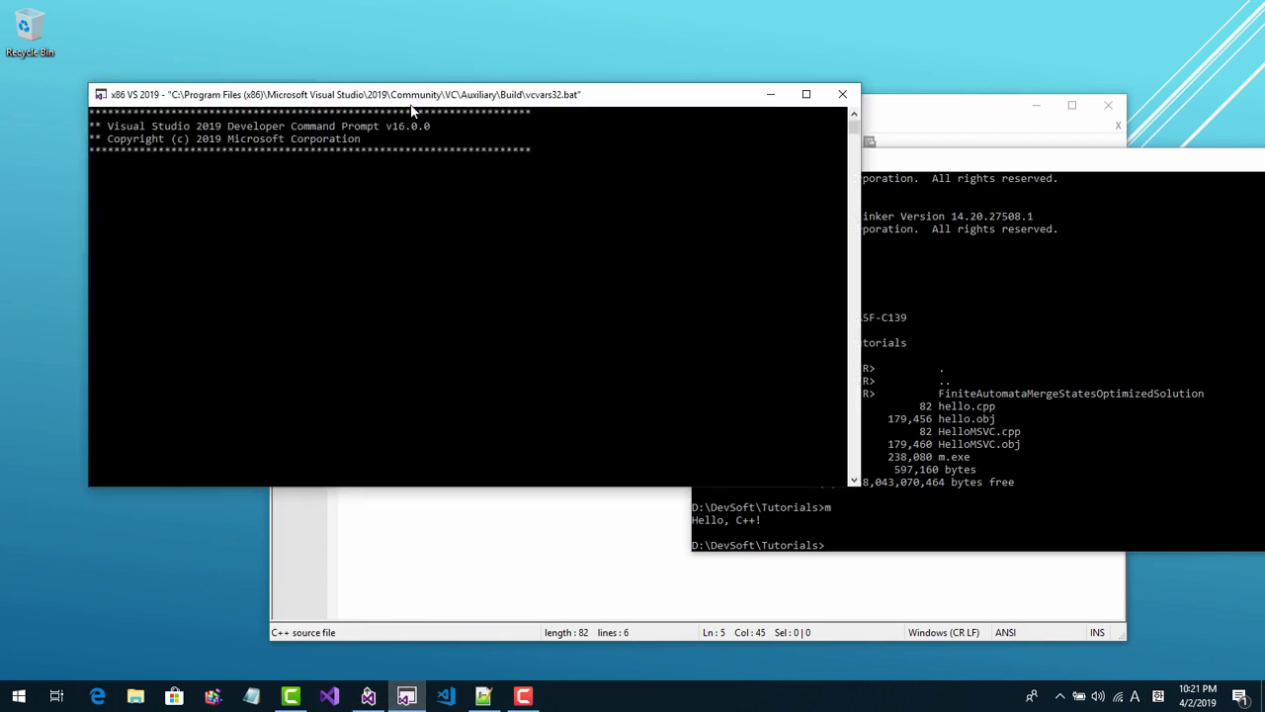
left_click_drag(413, 96, 499, 259)
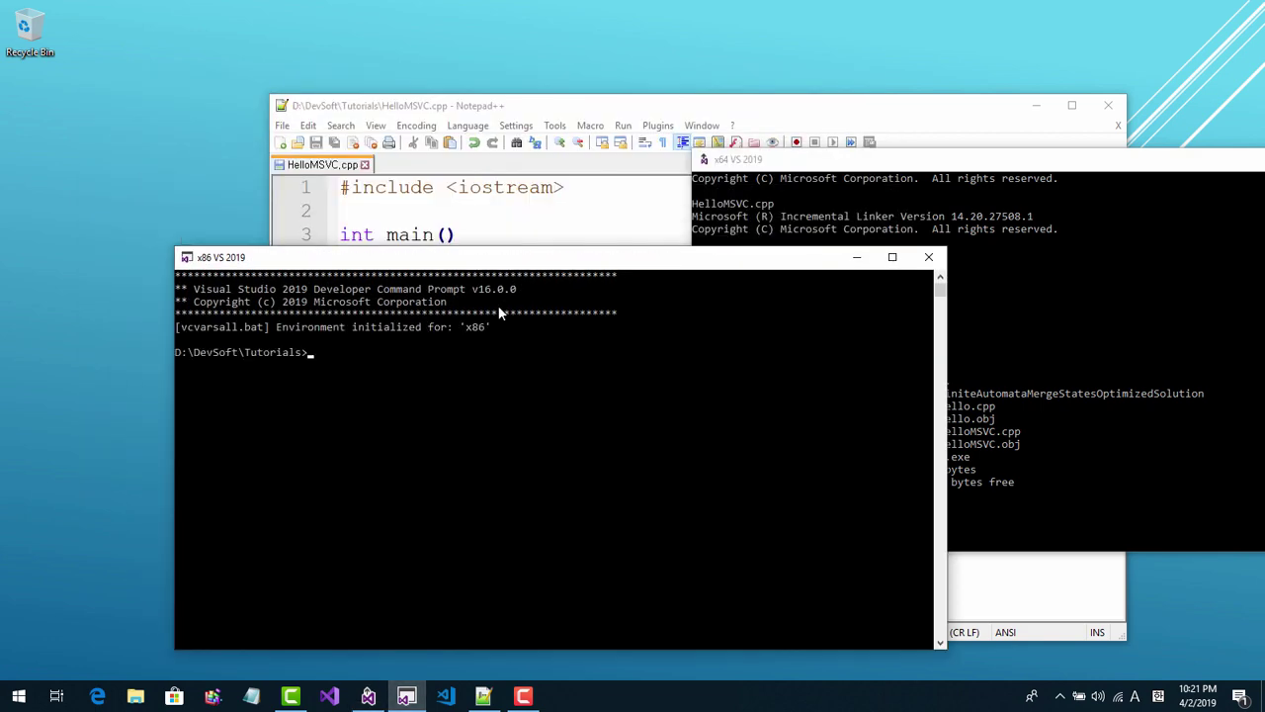
key("Return")
type("dir")
key("Return")
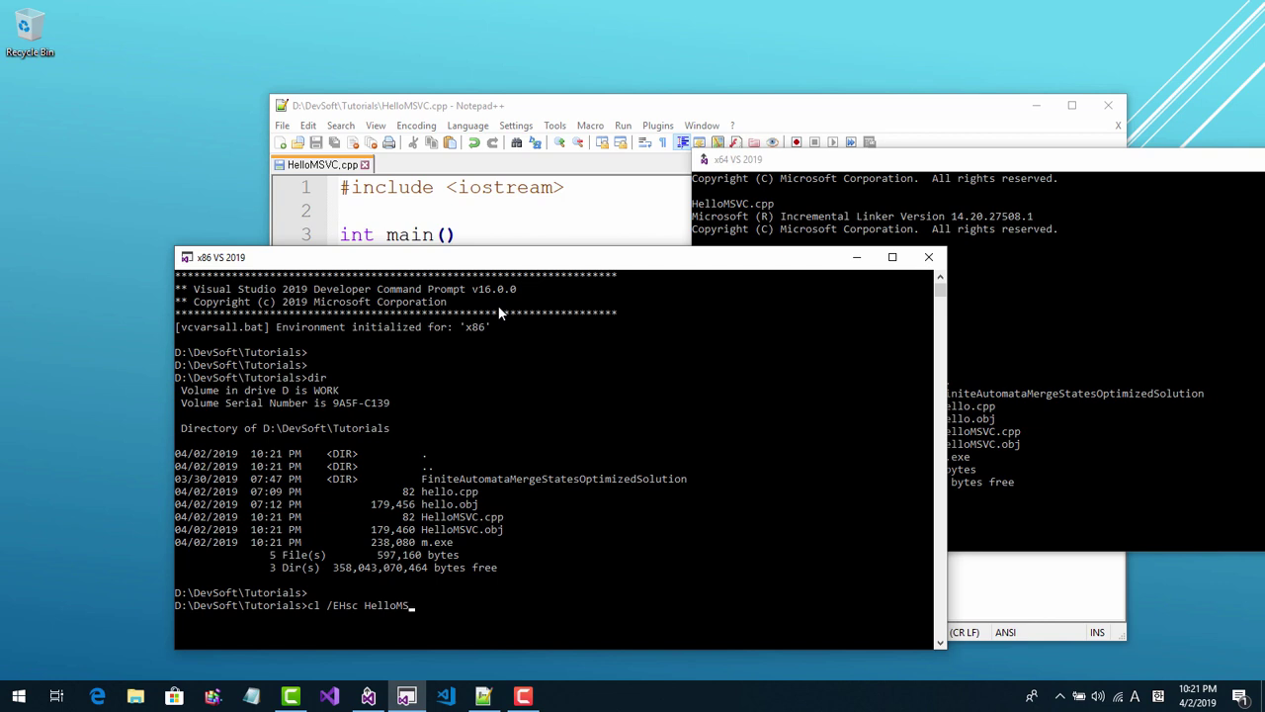
type("VC.cpp /Fe: m.exe")
key("Return")
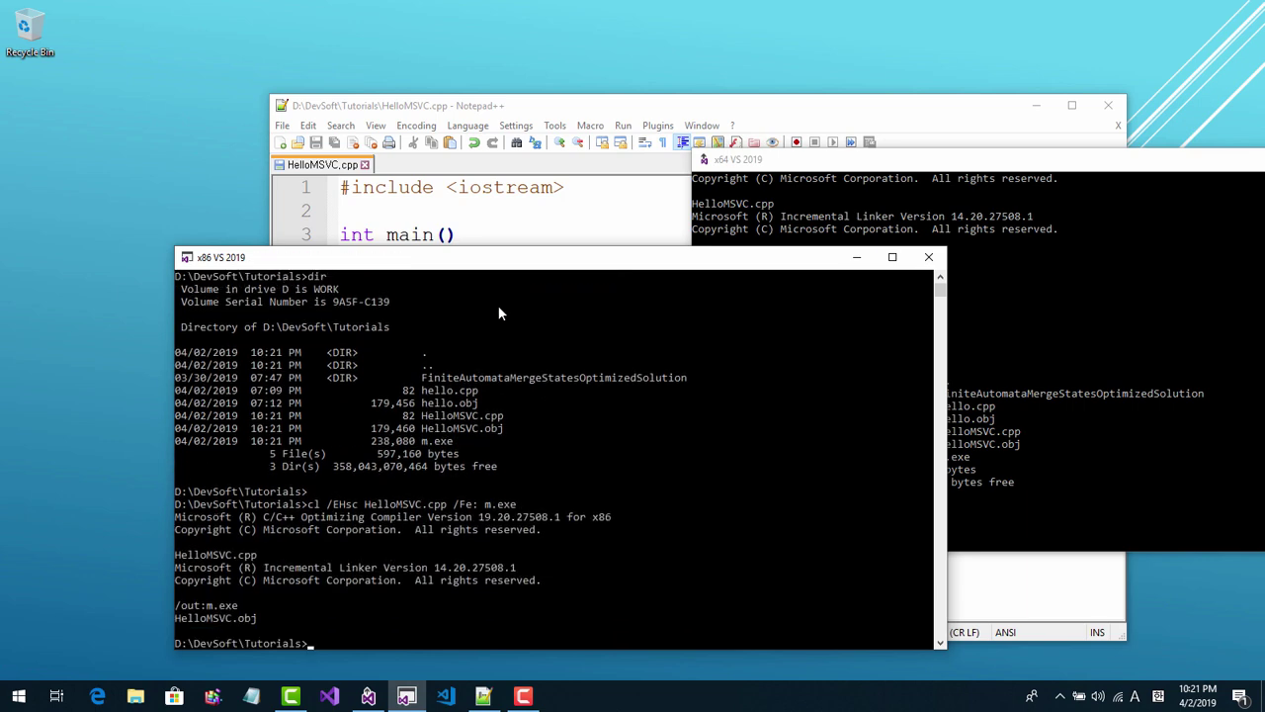
- List the folder's files again and run m.exe in the x86 prompt
type("dir")
key("Return")
type("m")
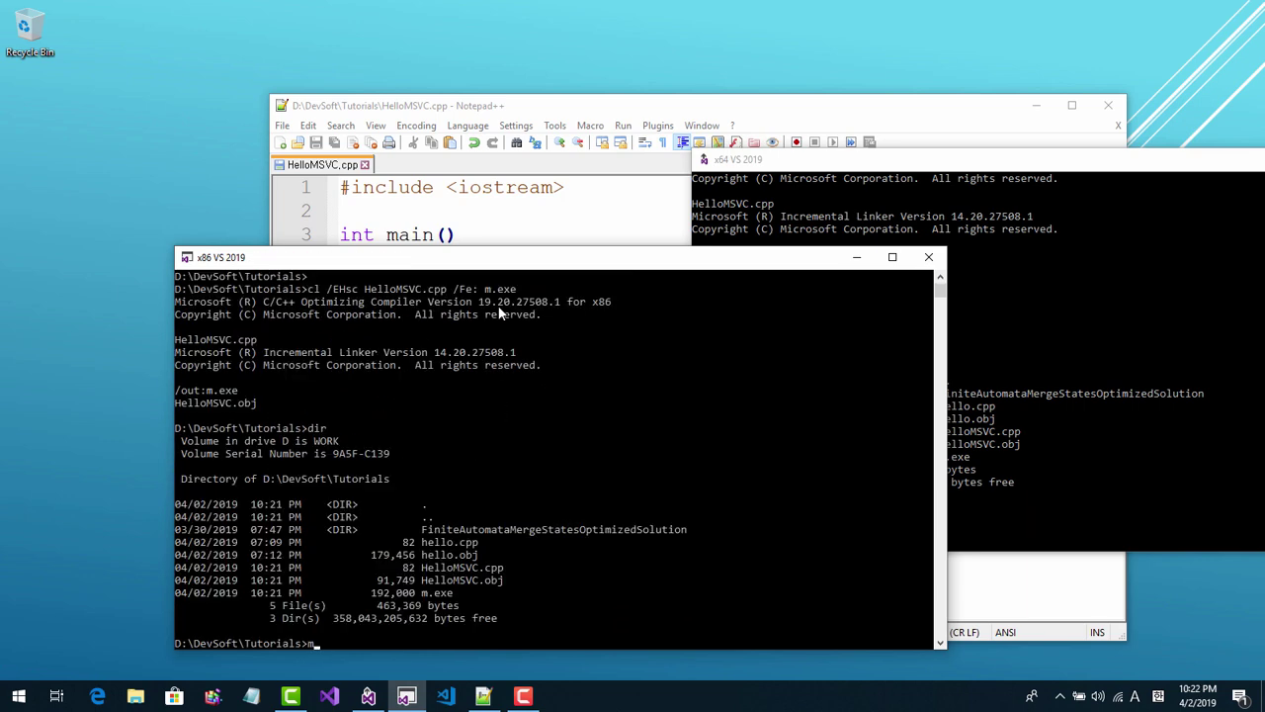
key("Return")
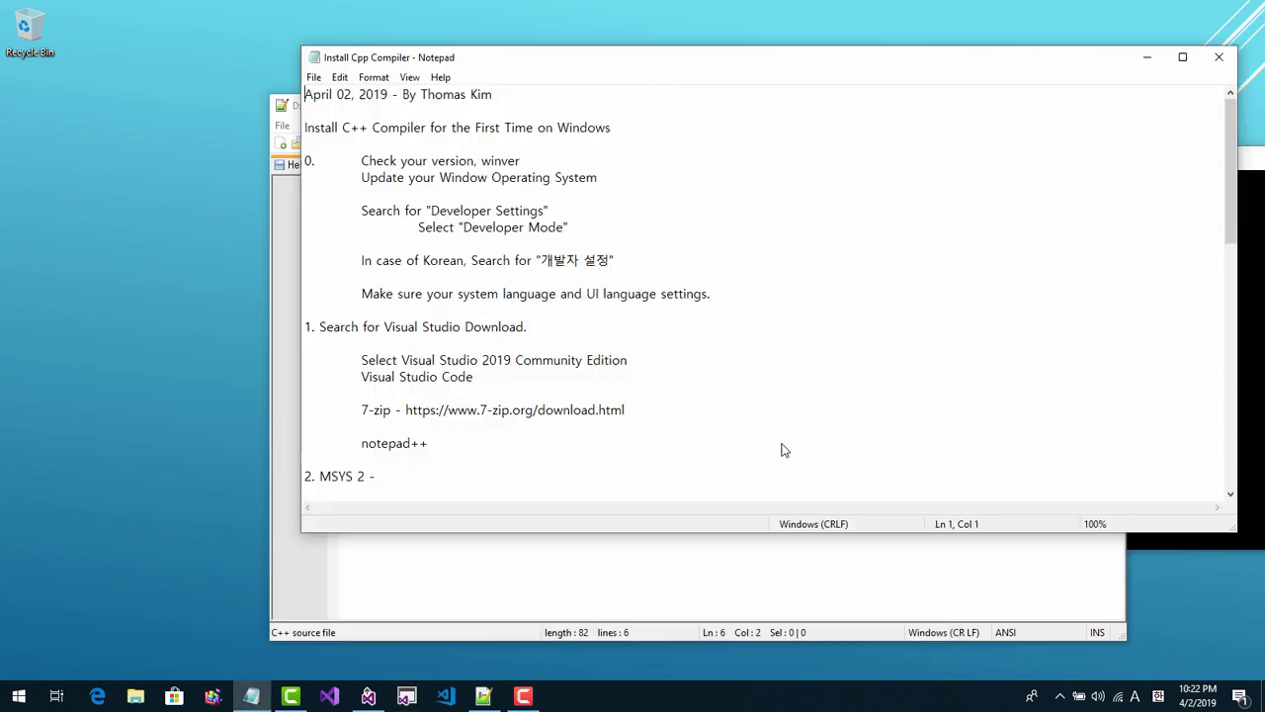
- Switch to Notepad and review the Install Cpp Compiler notes, particularly the MSYS 2 and GCC installation section
left_click(251, 696)
scroll(764, 401, "down", 4)
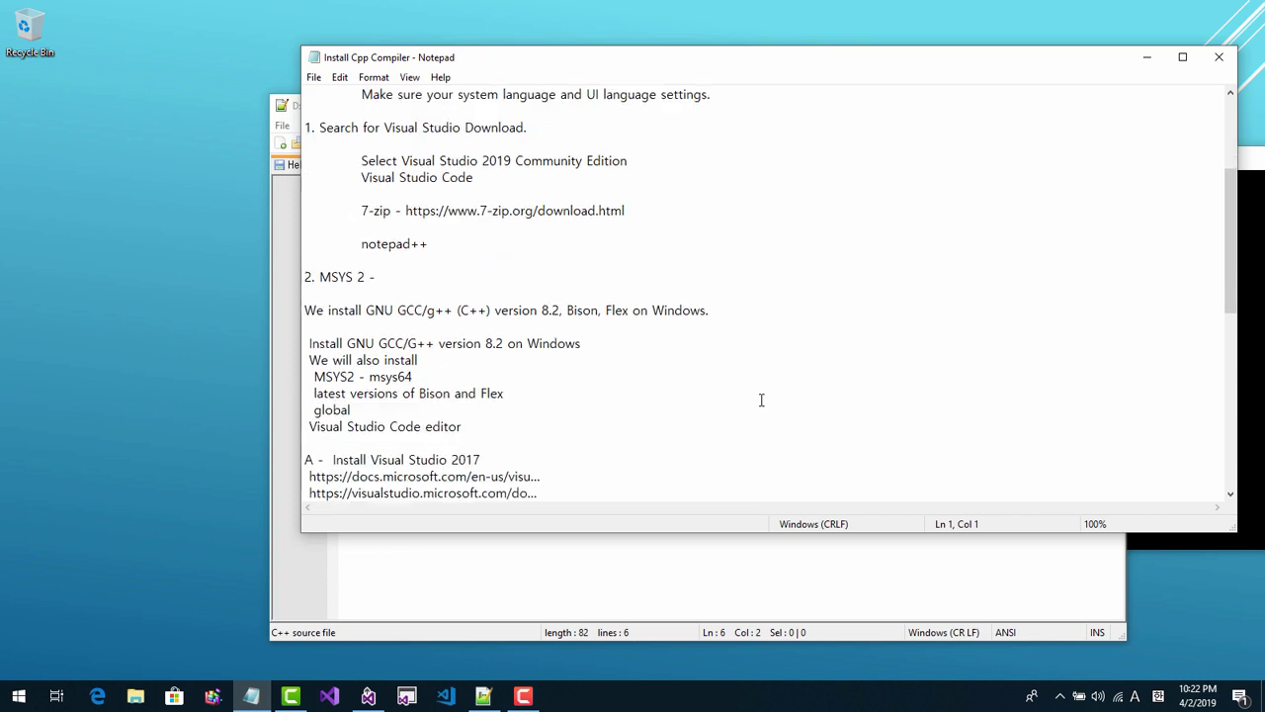
left_click_drag(365, 278, 318, 279)
left_click(447, 319)
scroll(447, 319, "down", 2)
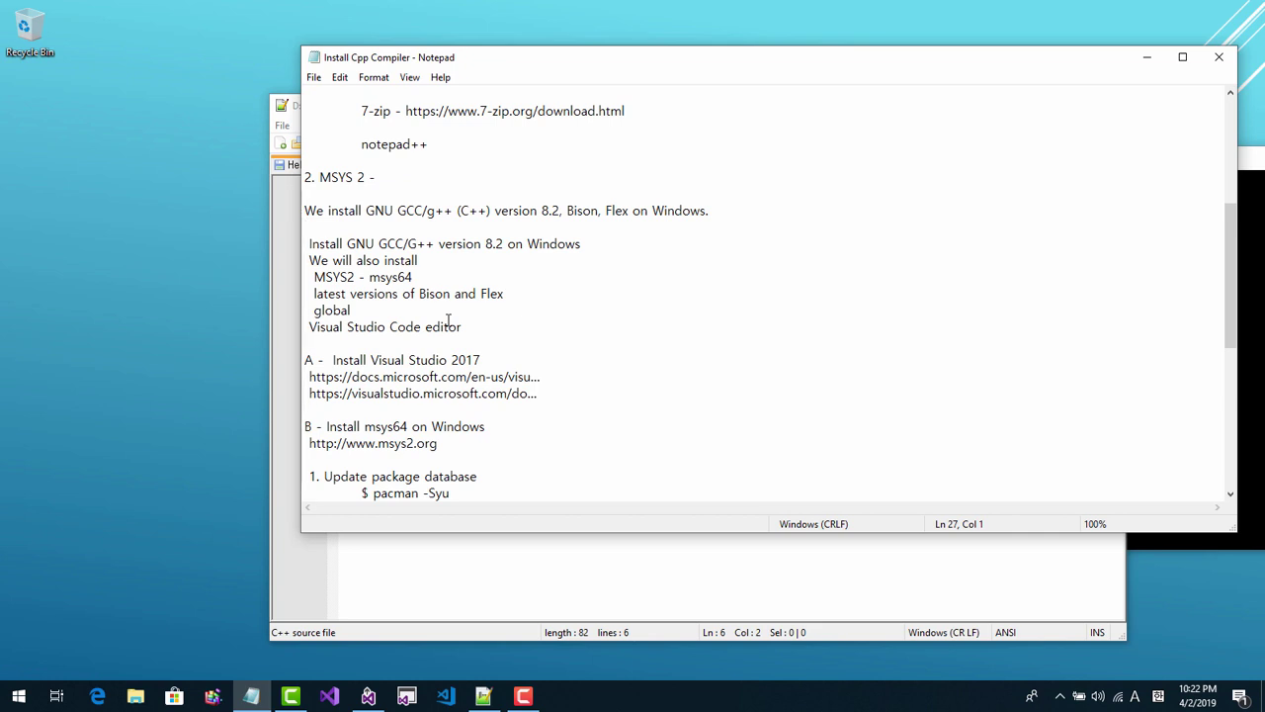
scroll(447, 320, "up", 5)
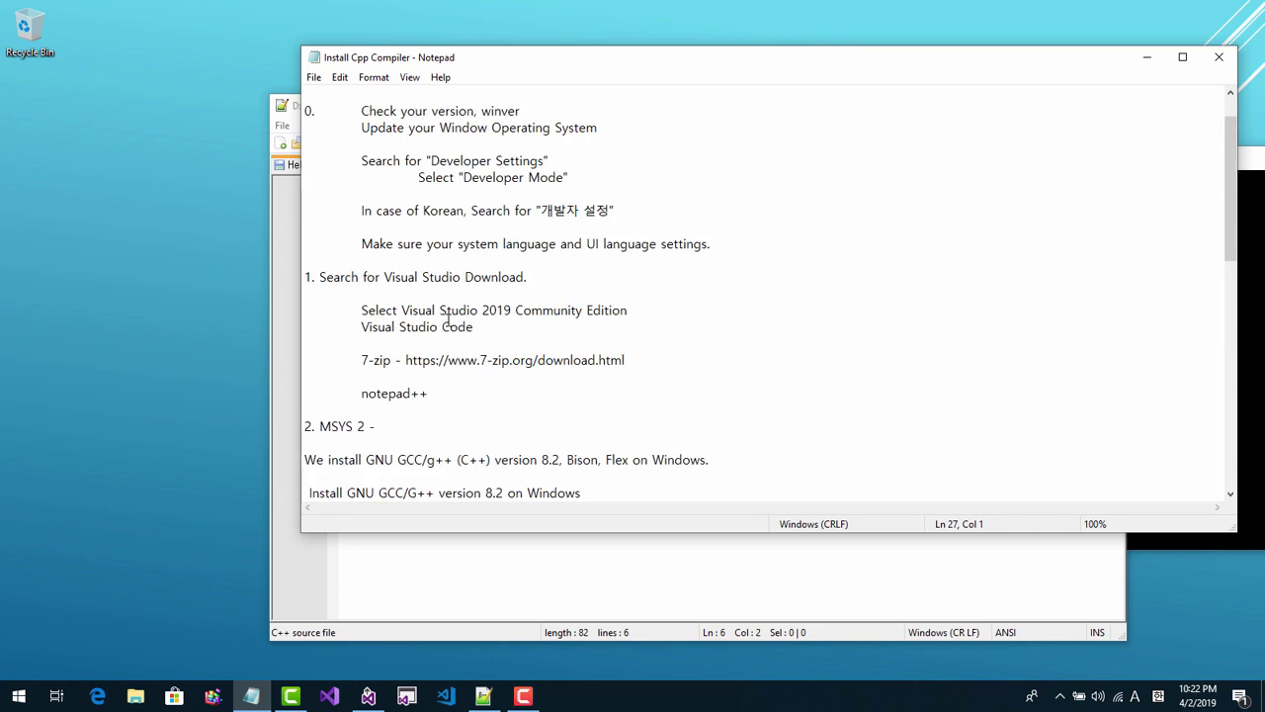